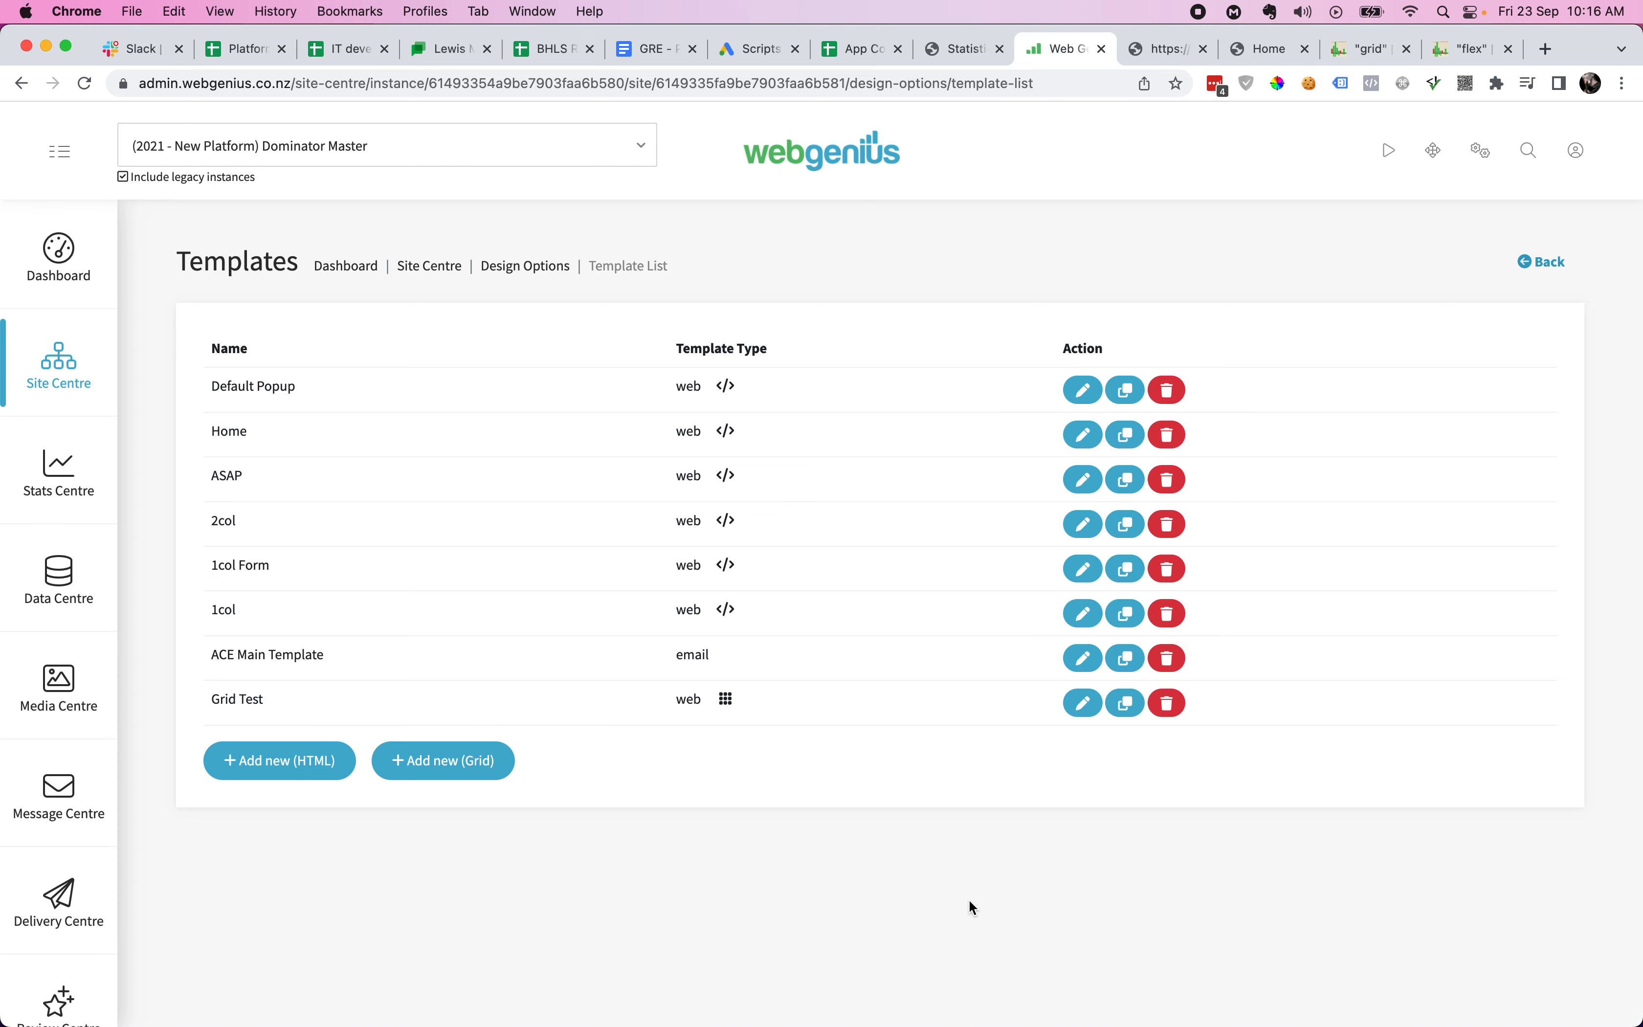
# - Open the Home template from the site's Templates list for editing
pyautogui.click(1083, 435)
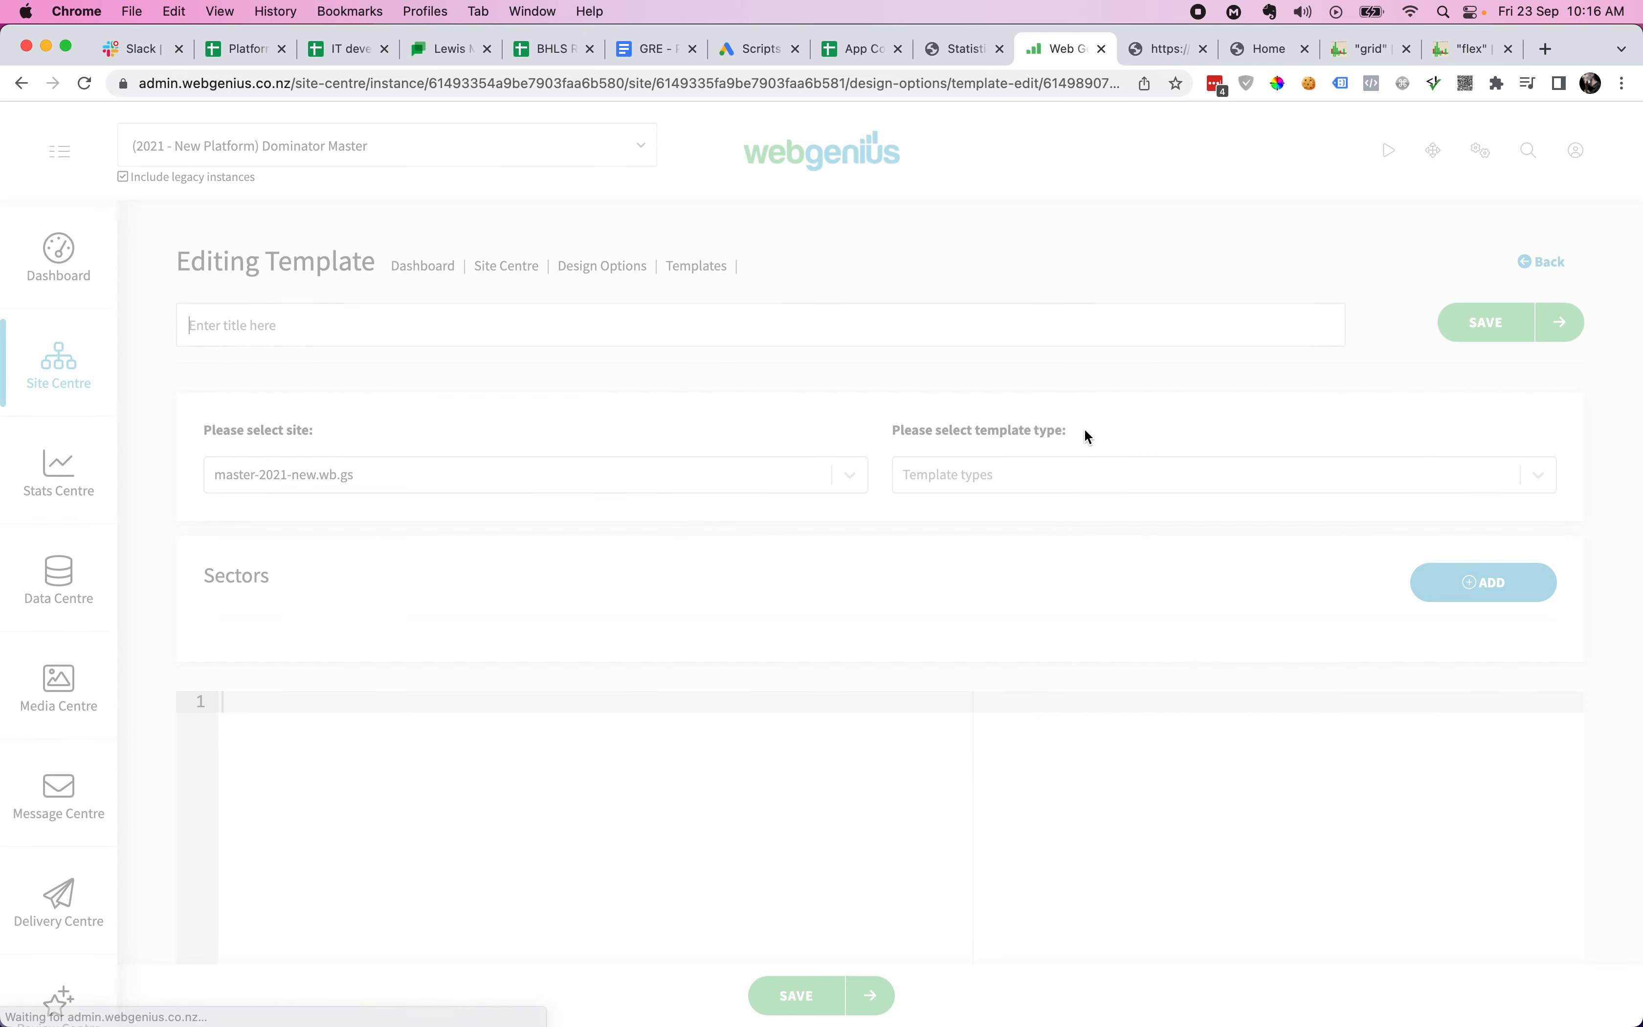
# - Look through the Home template's HTML layout markup, then go back to the Templates list
pyautogui.scroll(-5, 1063, 647)
pyautogui.scroll(-15, 1062, 648)
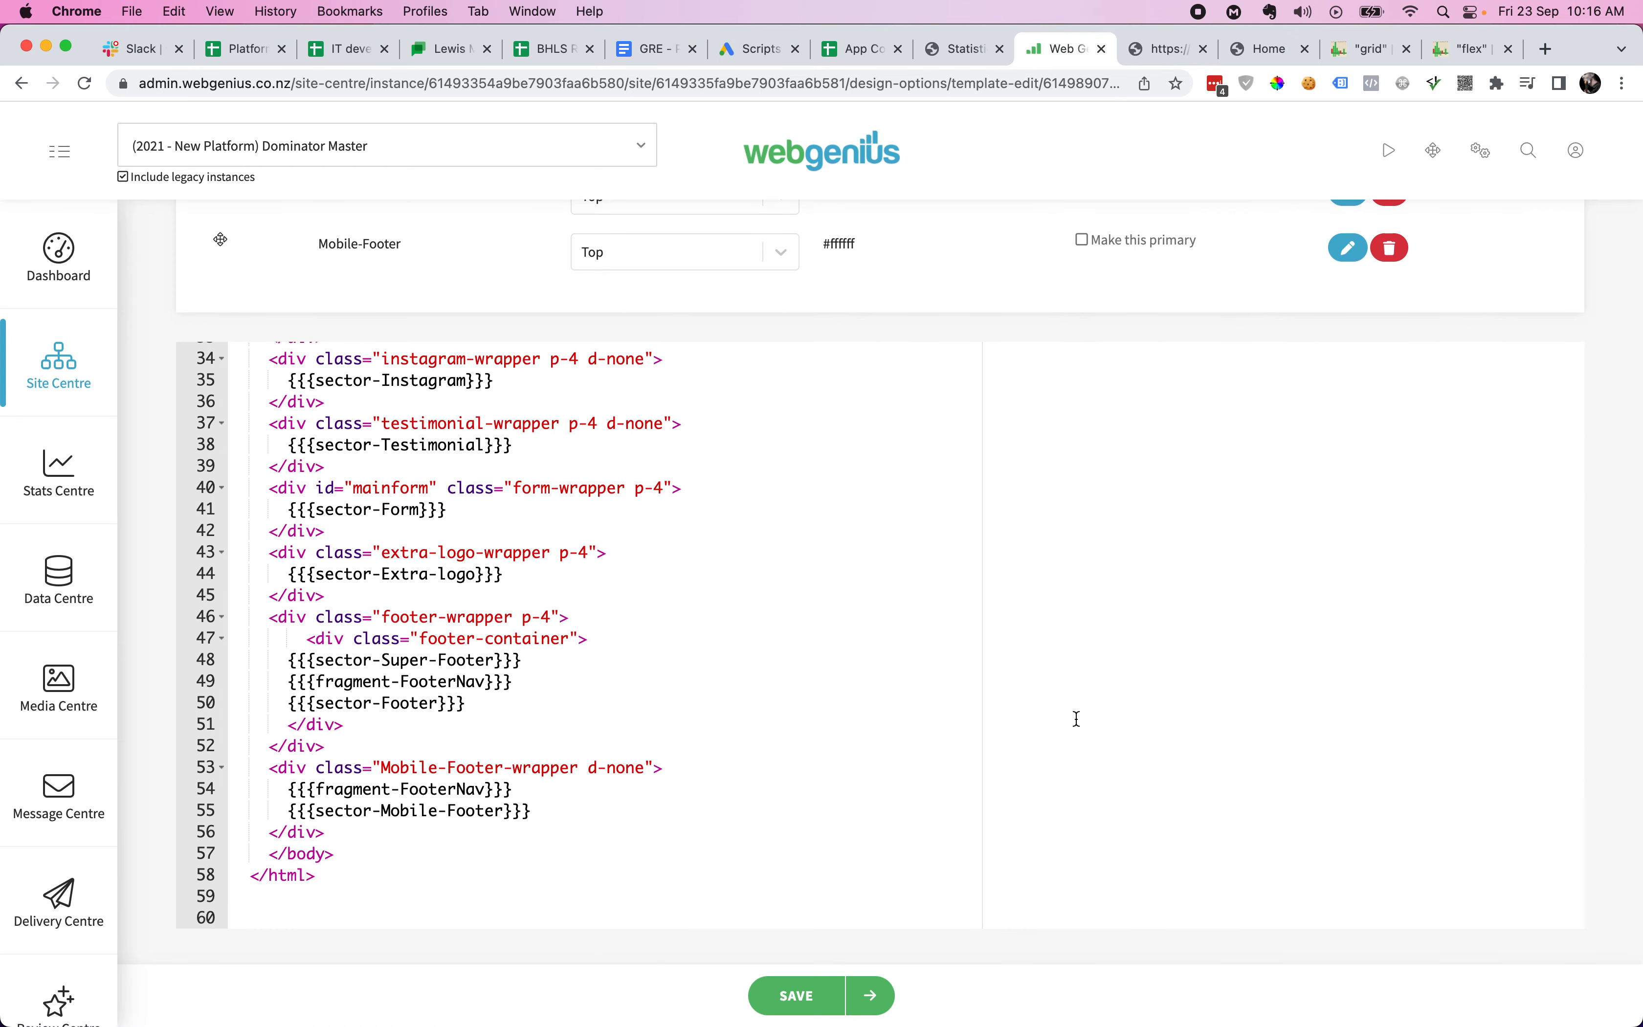
pyautogui.scroll(10, 1077, 718)
pyautogui.scroll(-10, 1076, 718)
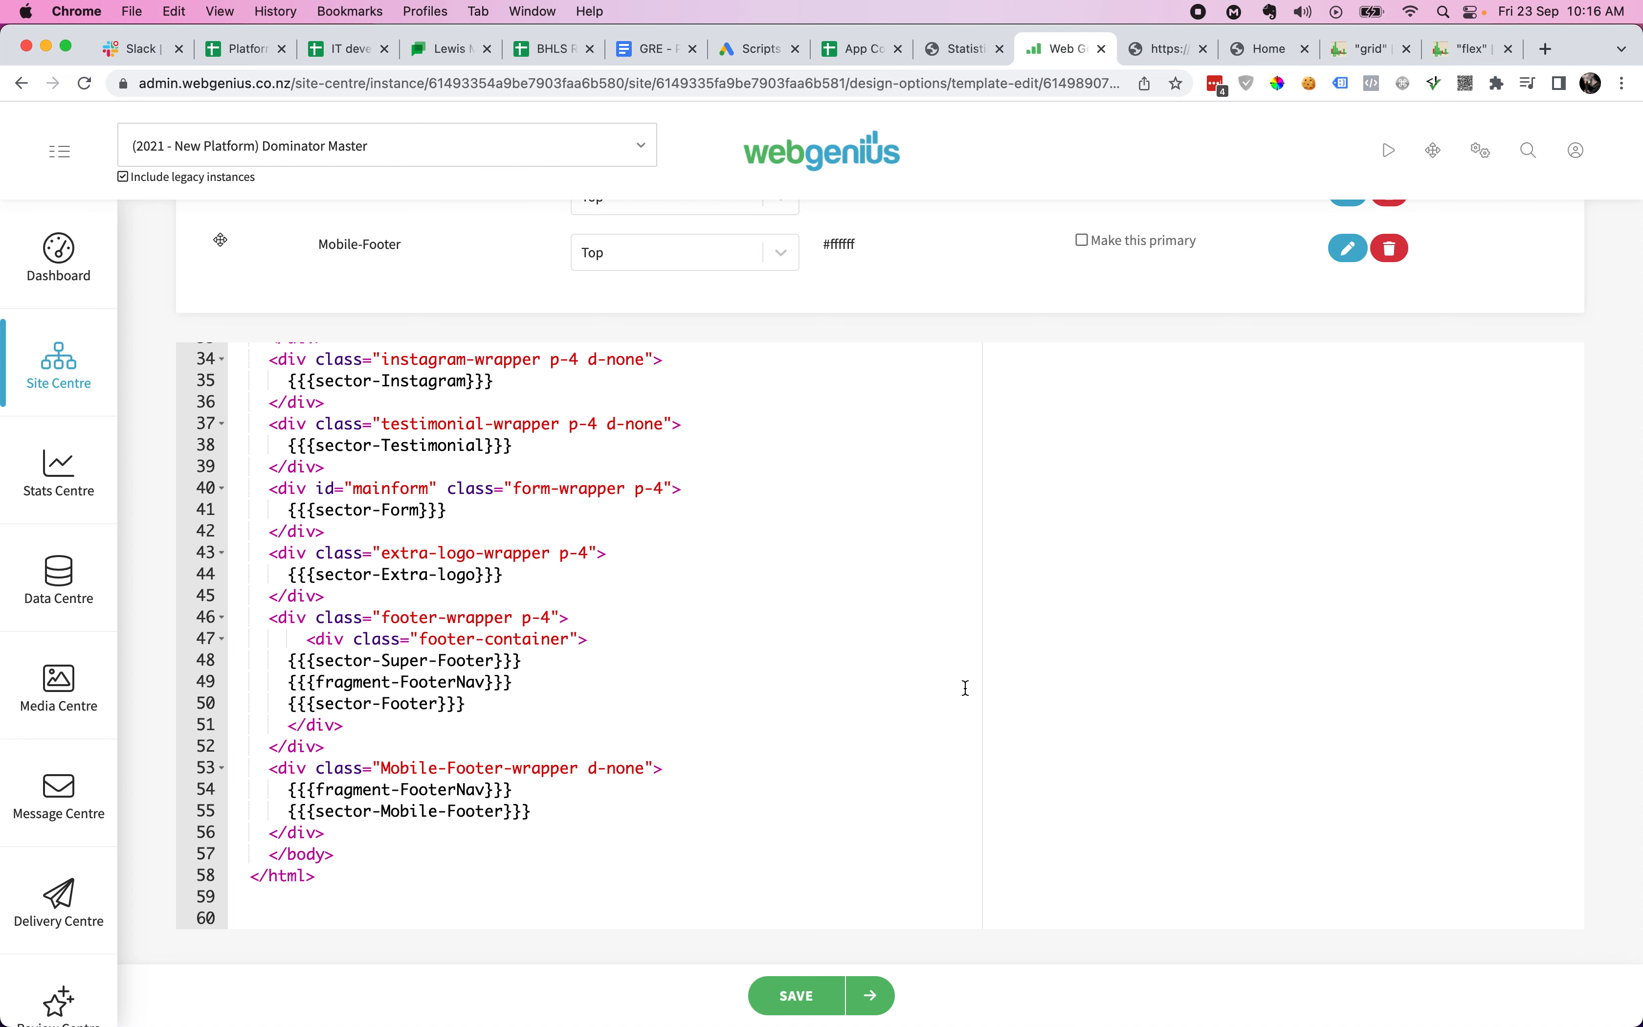
pyautogui.scroll(15, 960, 678)
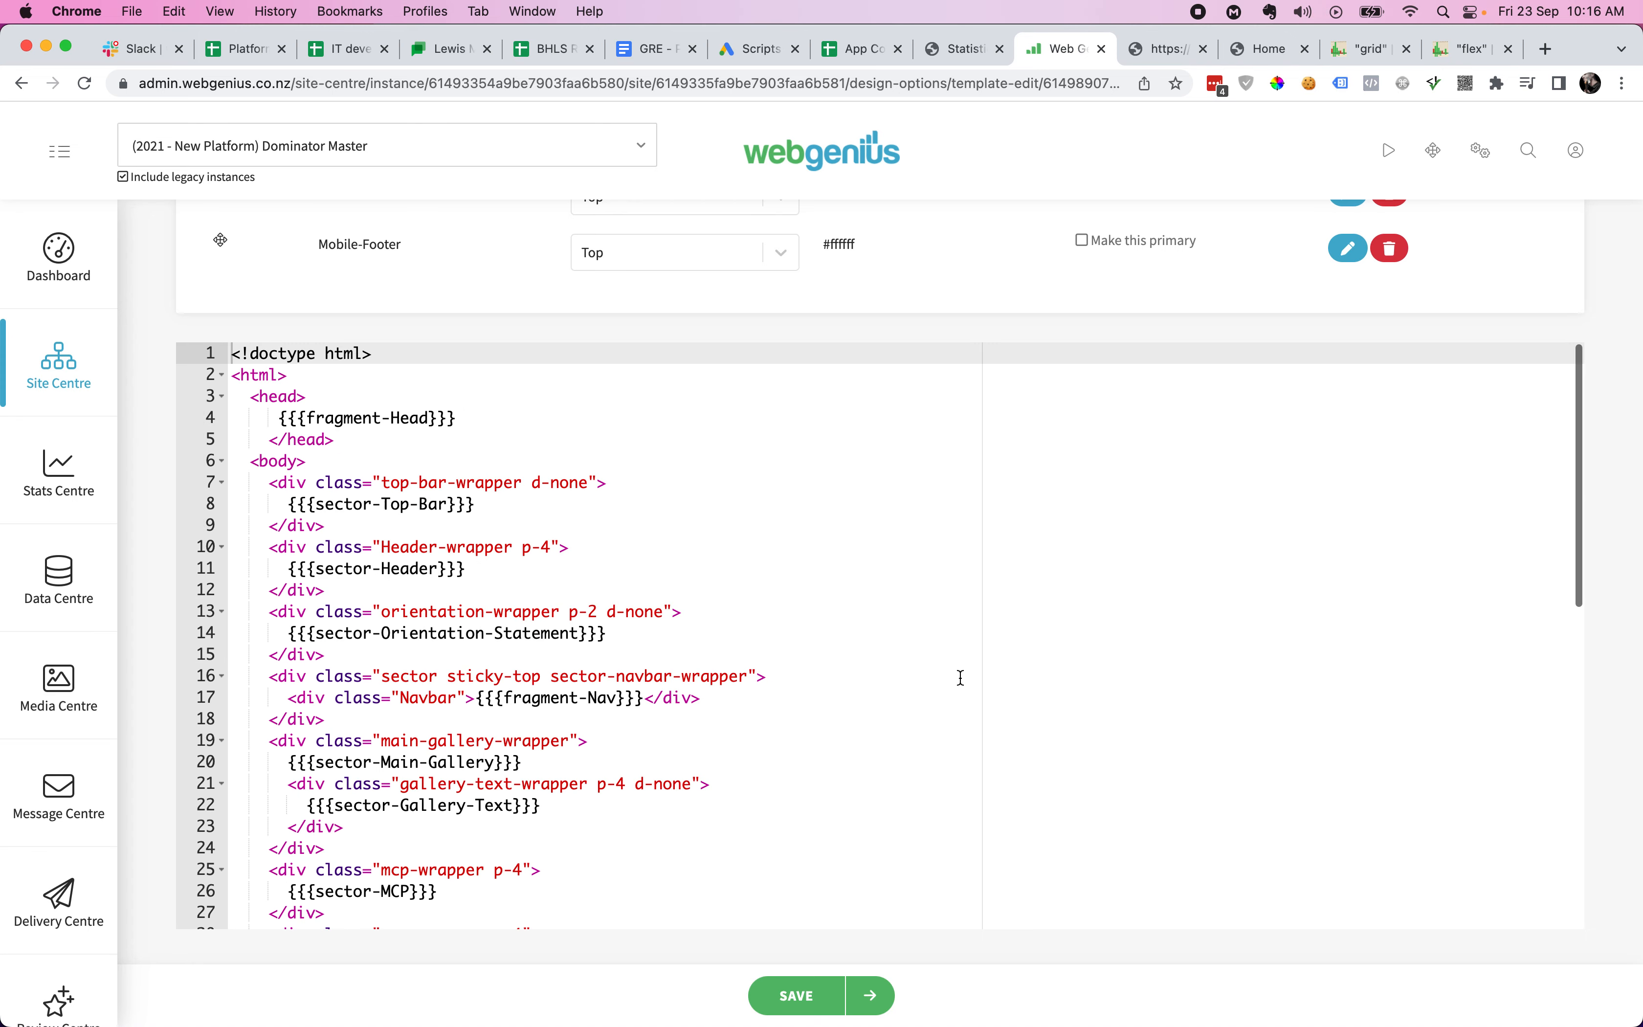
pyautogui.click(712, 307)
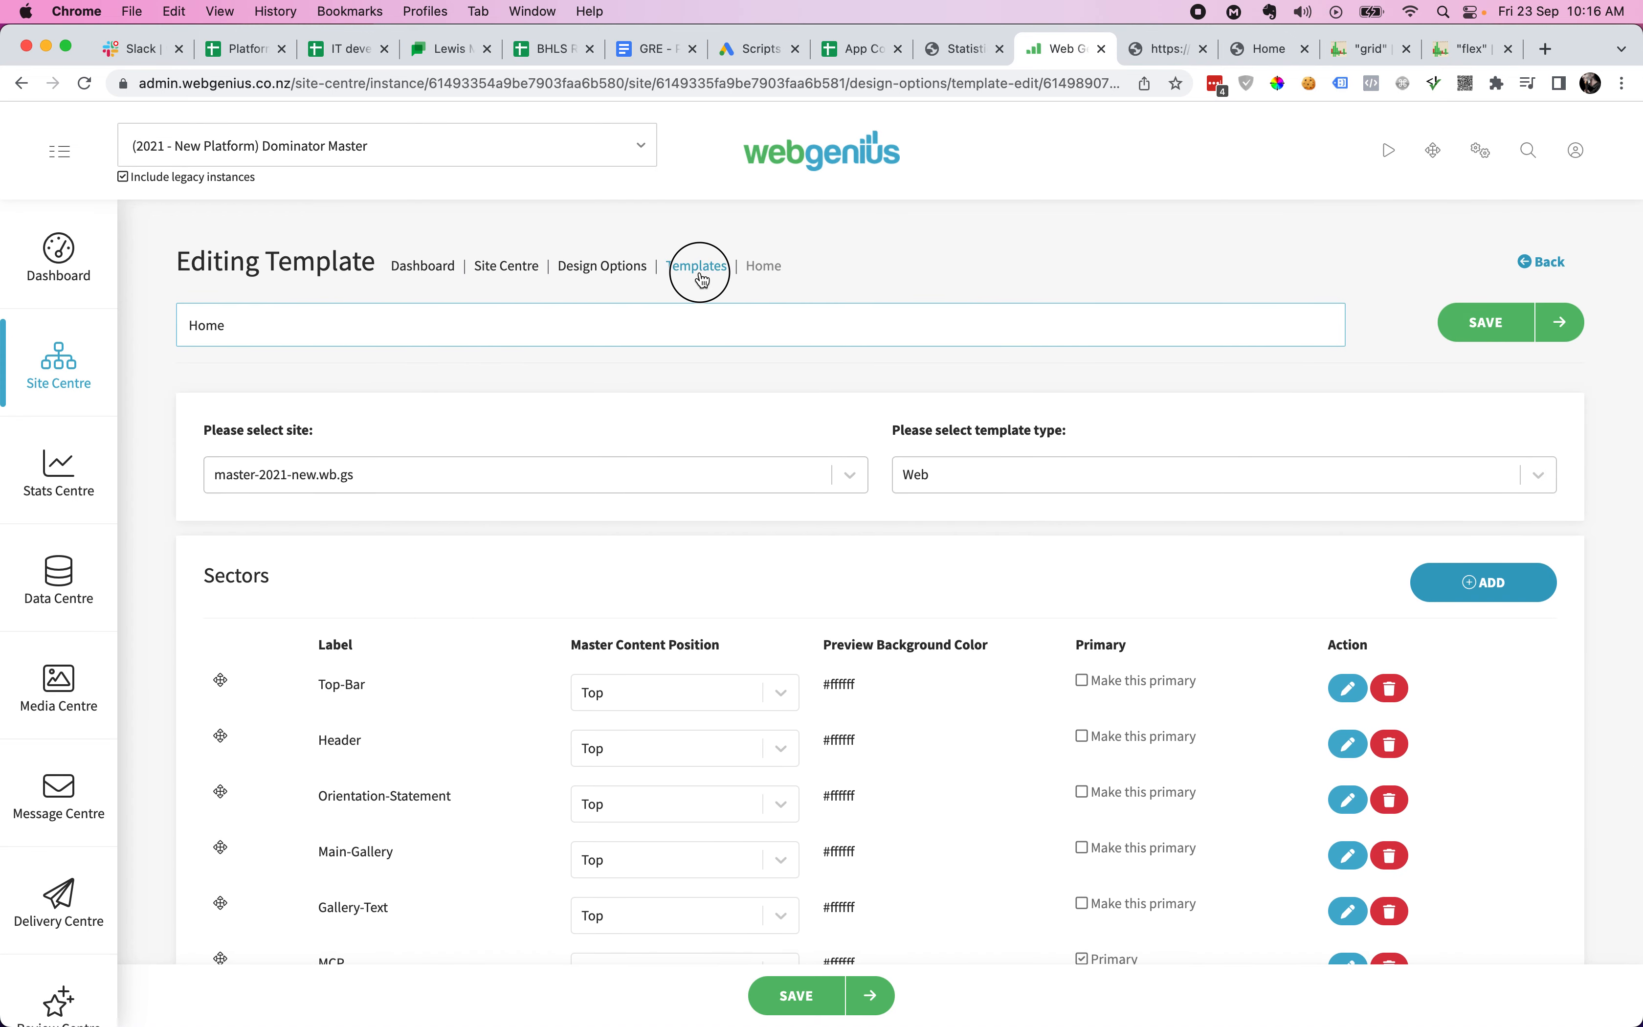
pyautogui.click(701, 267)
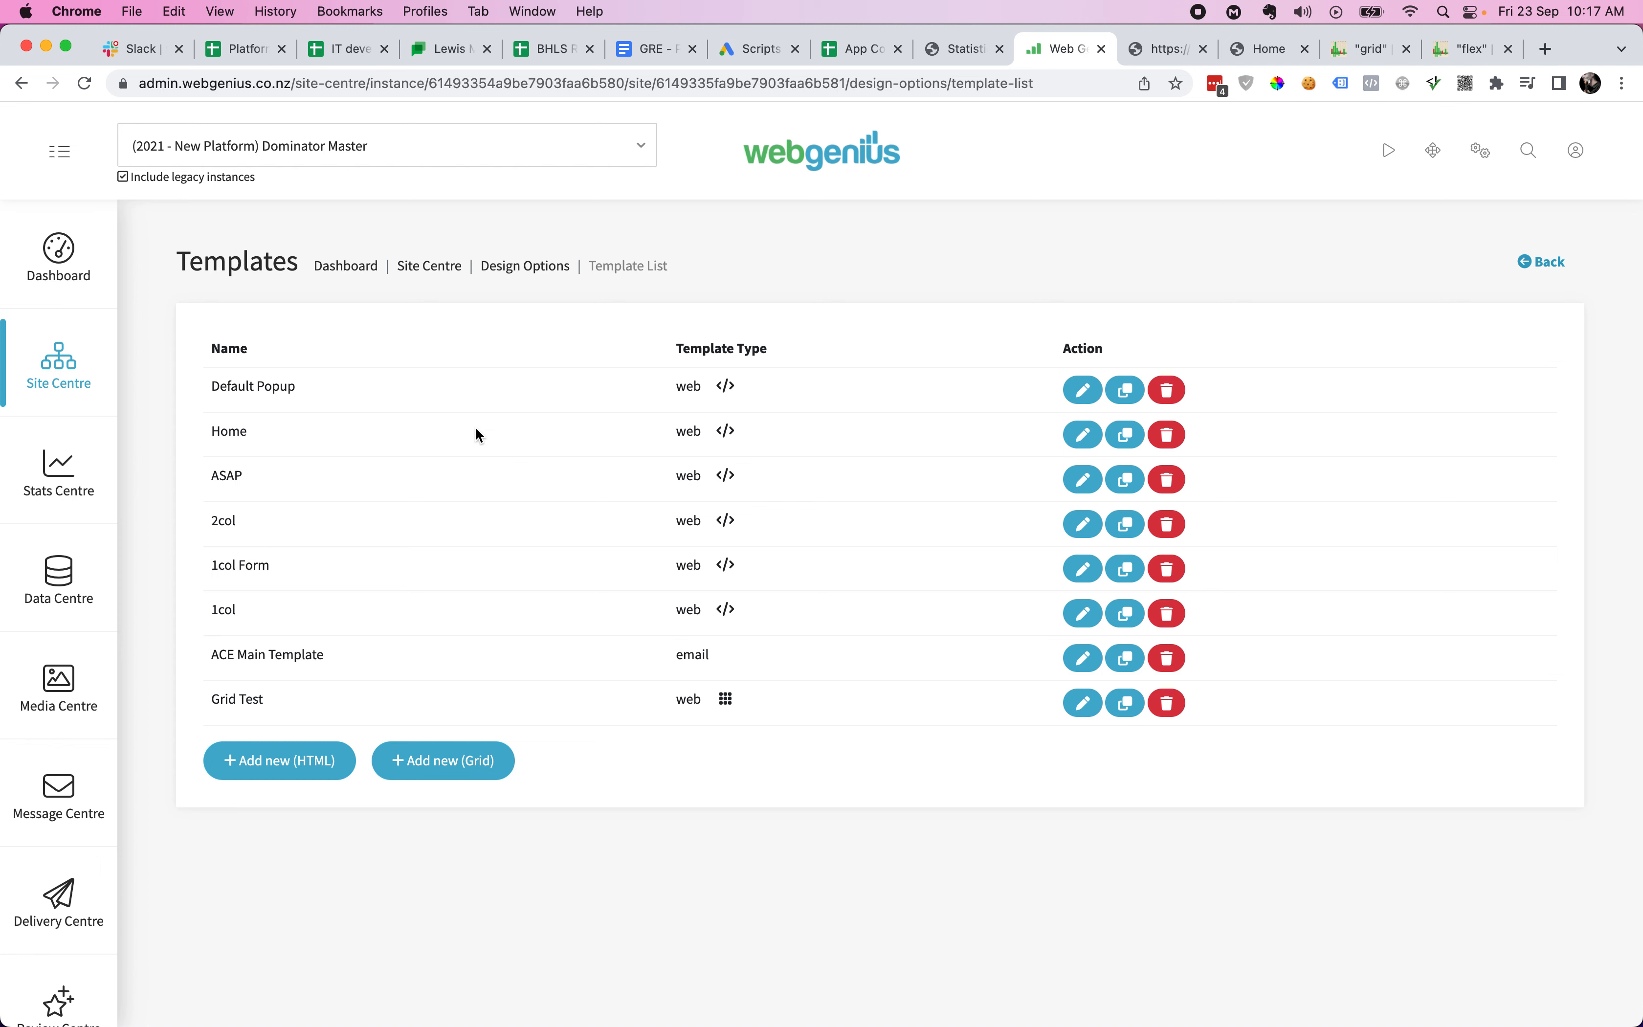
# - Open the Grid Test template and scroll through its stacked sectors, Header to Footer
pyautogui.click(1084, 707)
pyautogui.click(1610, 711)
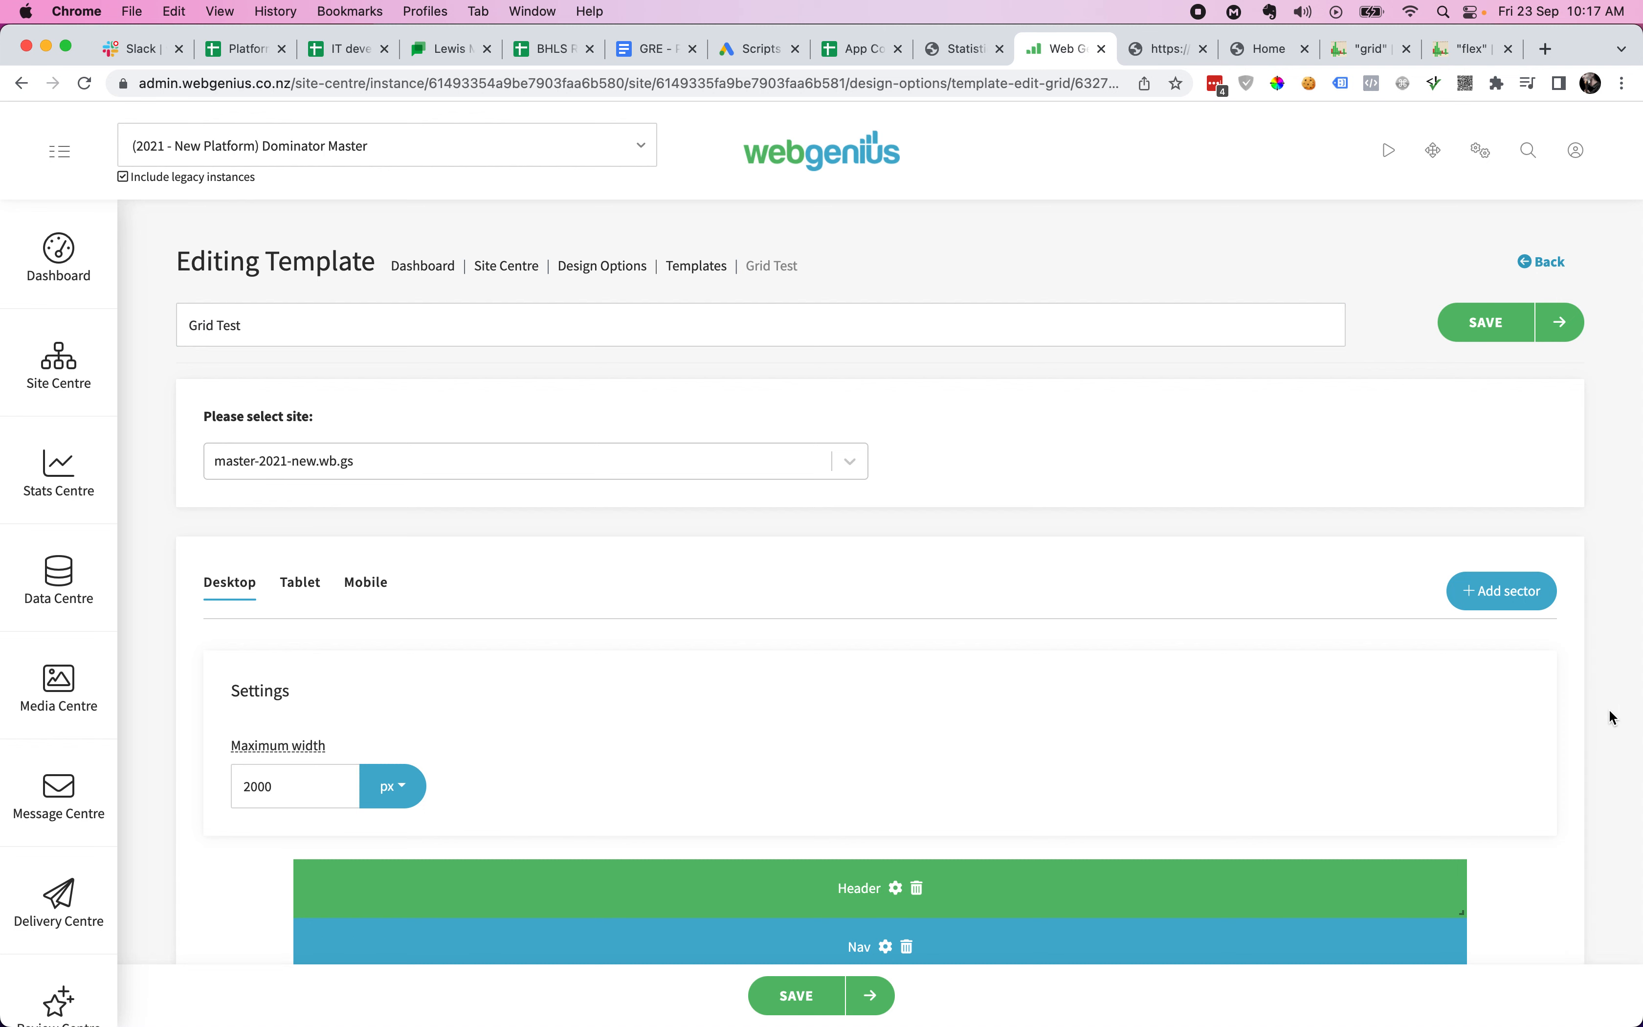
pyautogui.scroll(-4, 1613, 717)
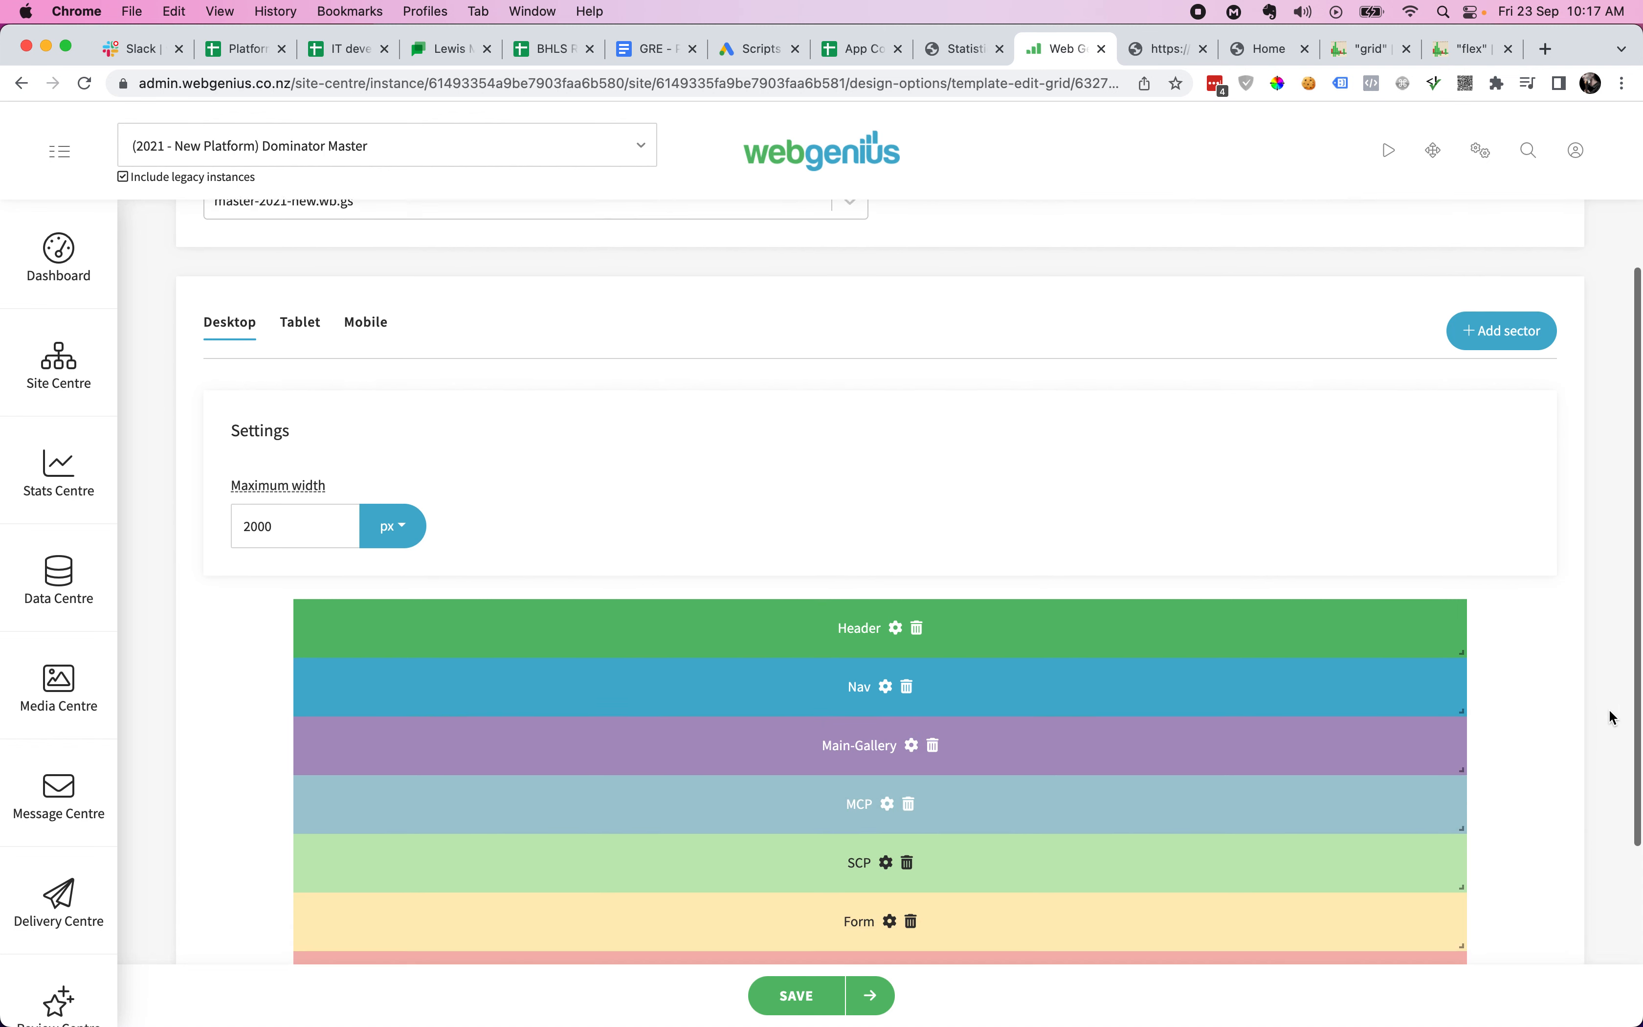
pyautogui.scroll(-1, 1613, 716)
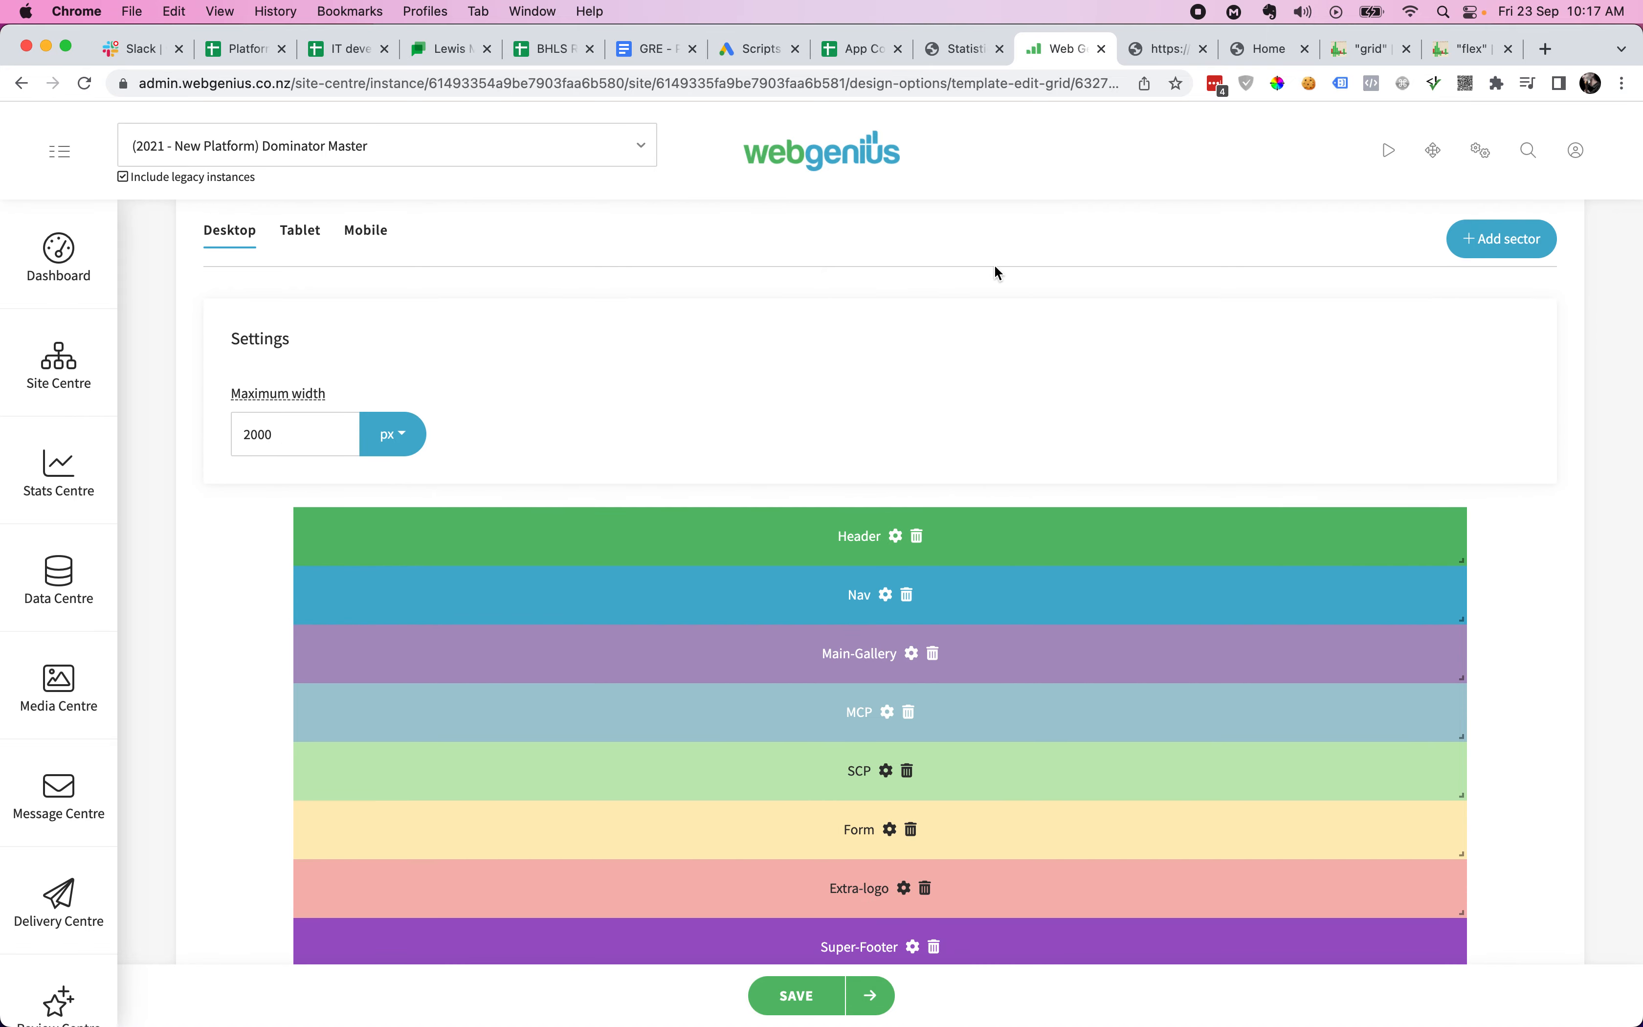
pyautogui.scroll(1, 400, 289)
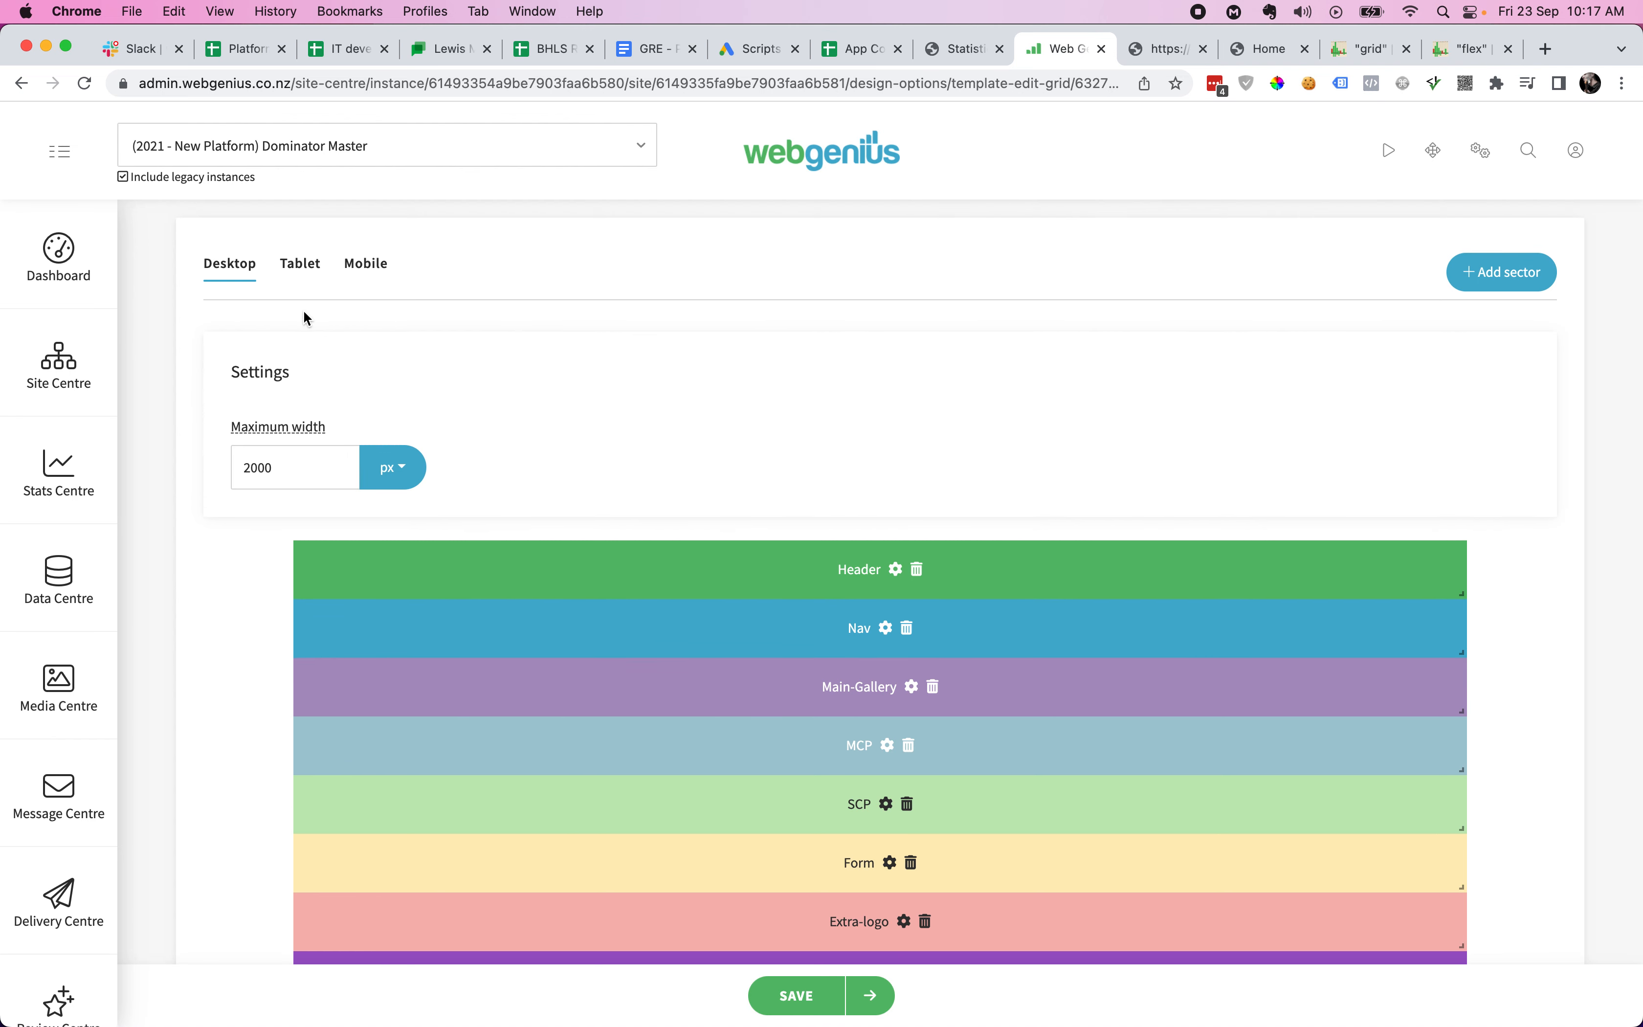
# - Compare the tablet and mobile sector layouts of the Grid Test template
pyautogui.click(303, 273)
pyautogui.click(374, 278)
pyautogui.scroll(-3, 242, 598)
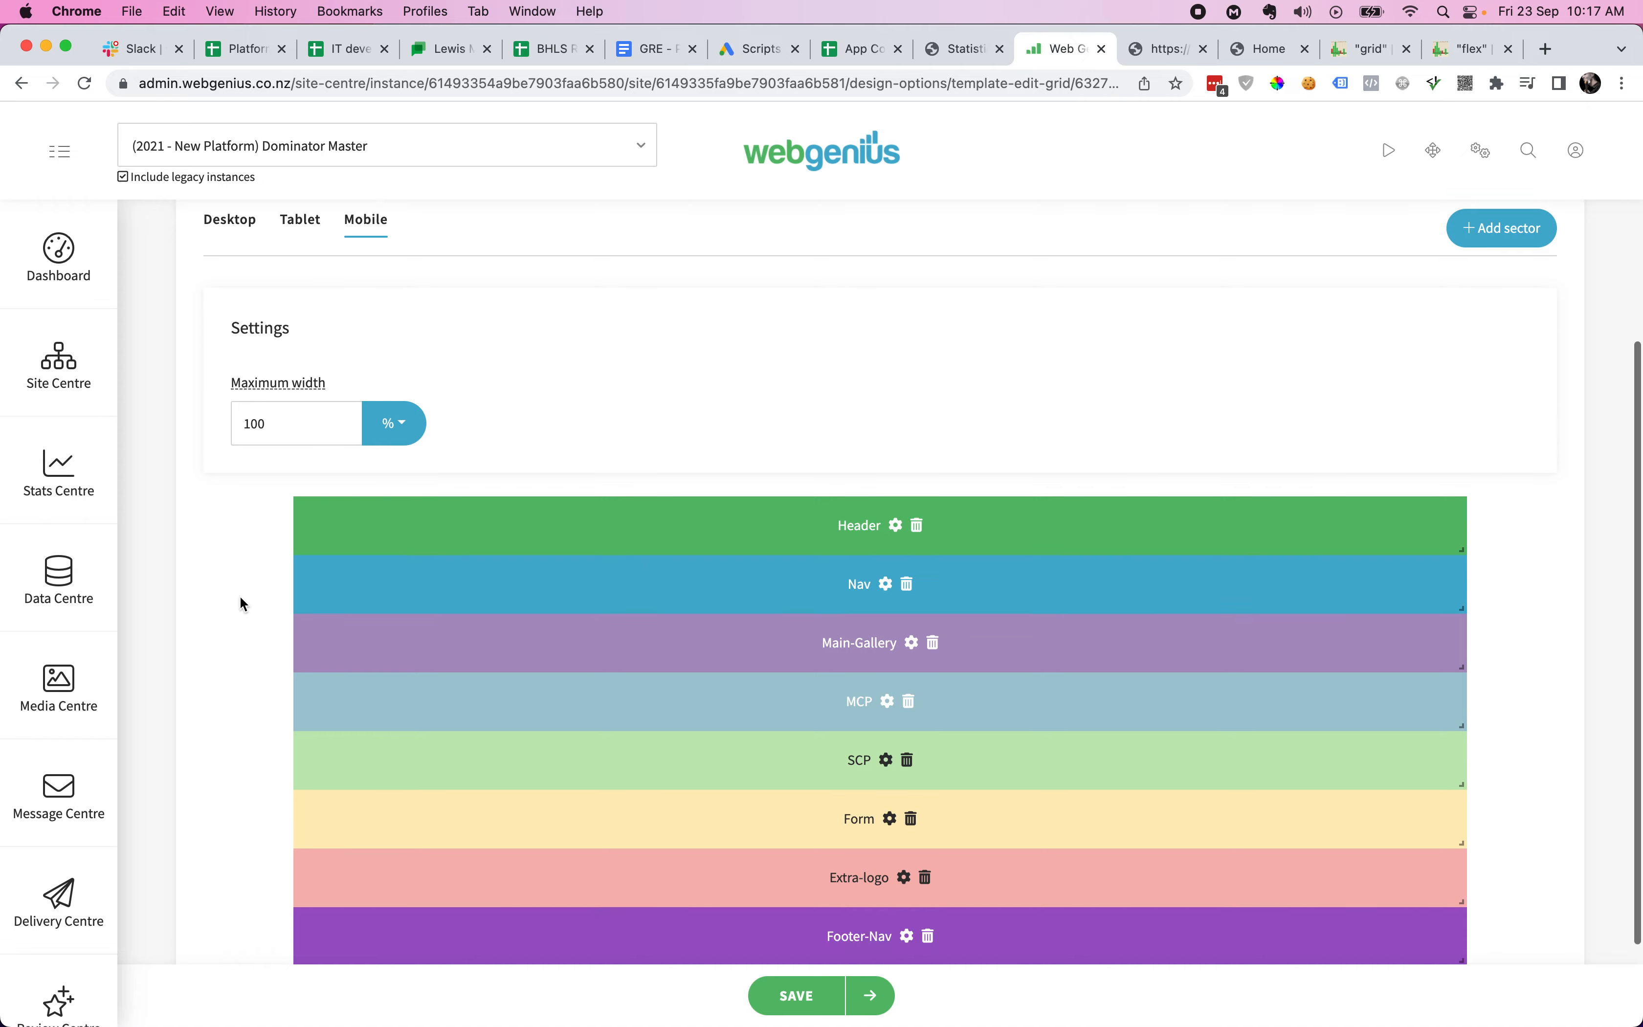
pyautogui.scroll(2, 240, 596)
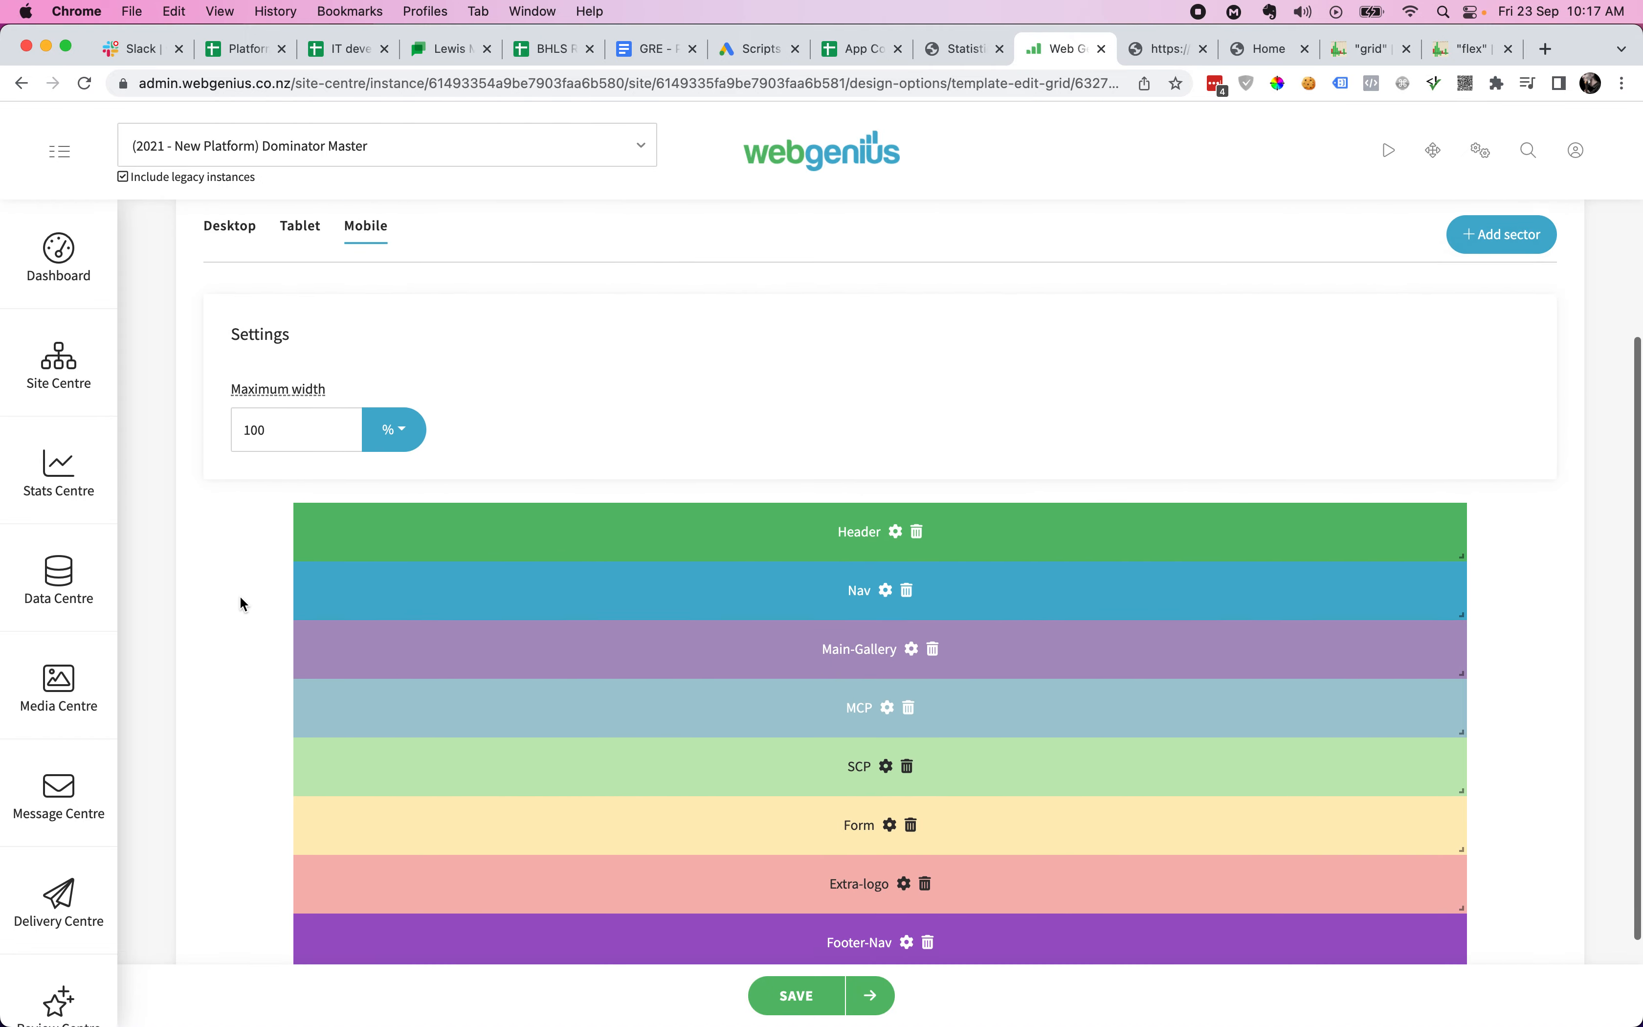
pyautogui.scroll(-2, 240, 596)
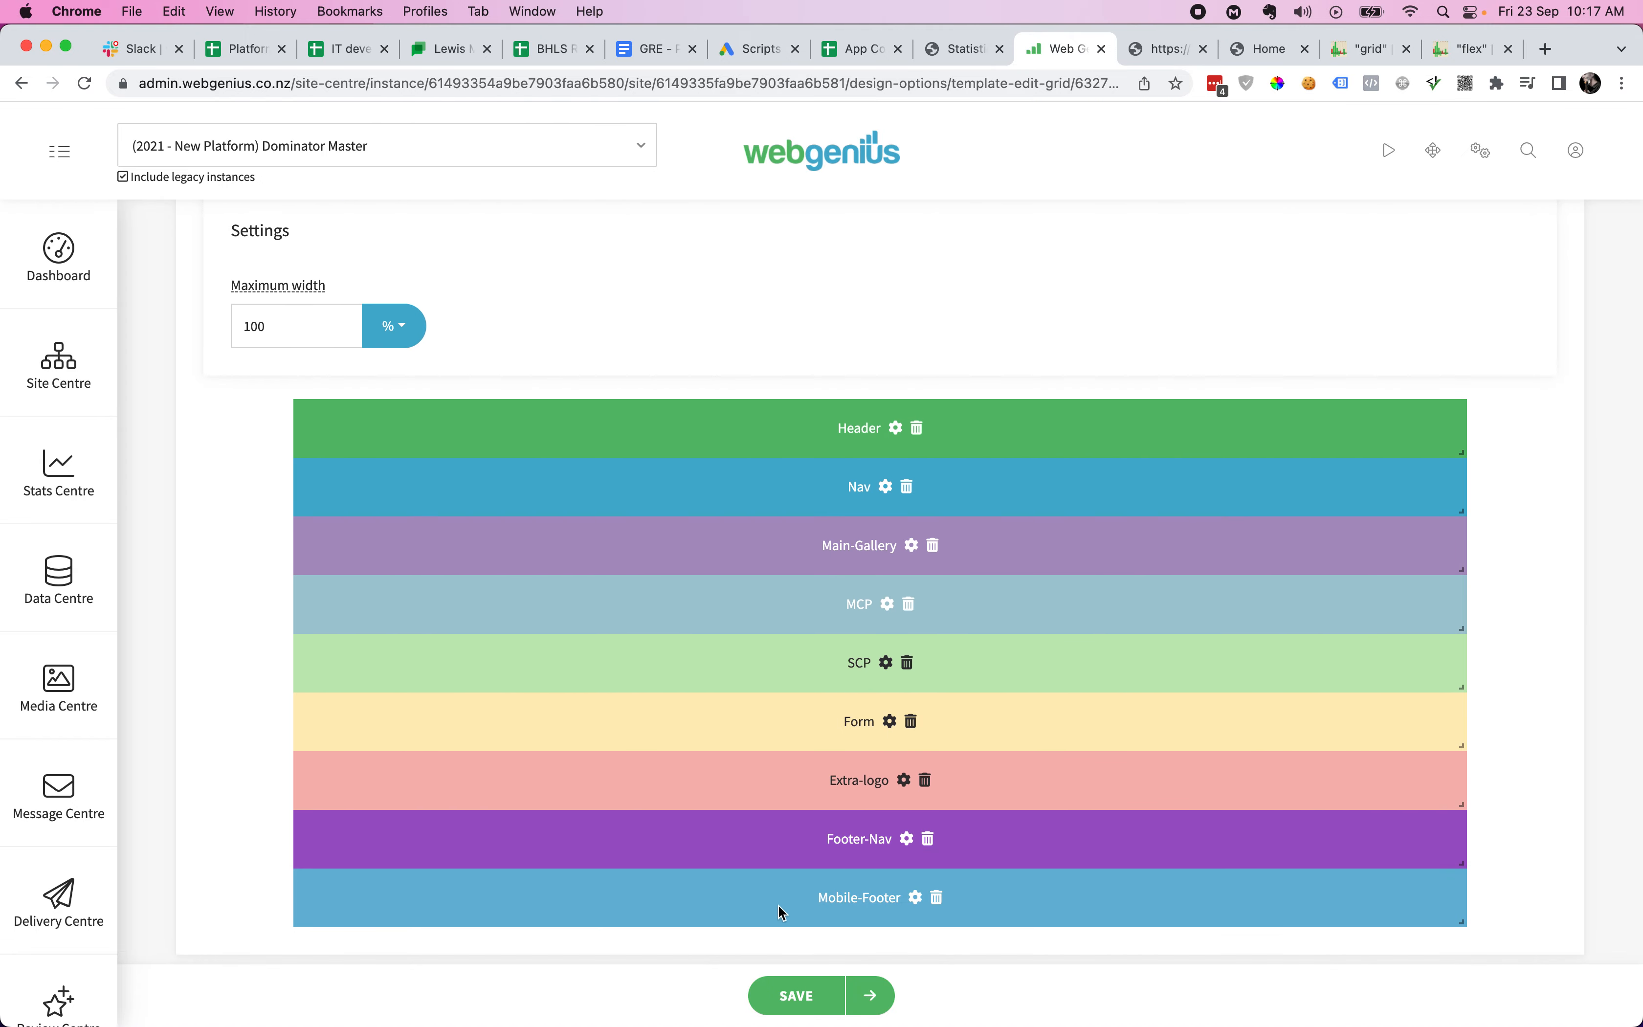
pyautogui.scroll(1, 264, 740)
pyautogui.scroll(3, 285, 611)
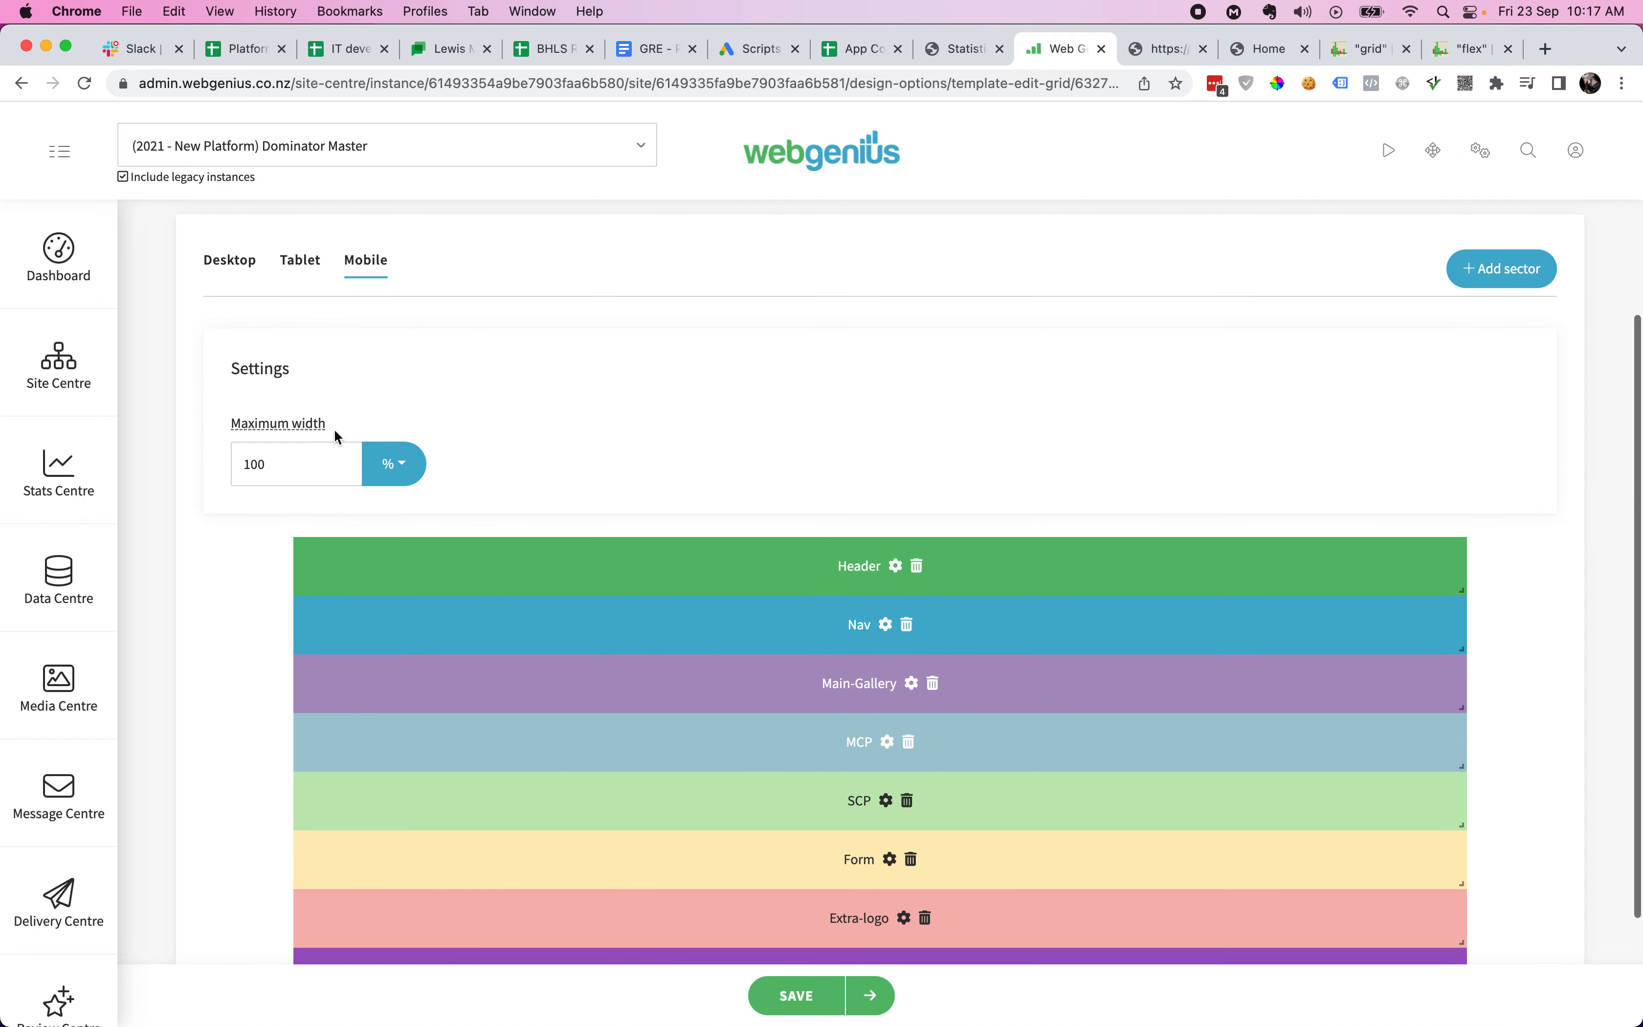
# - Recheck the tablet layout, then return to the desktop layout with its 2000 px maximum width
pyautogui.click(302, 266)
pyautogui.scroll(-5, 271, 442)
pyautogui.scroll(4, 263, 549)
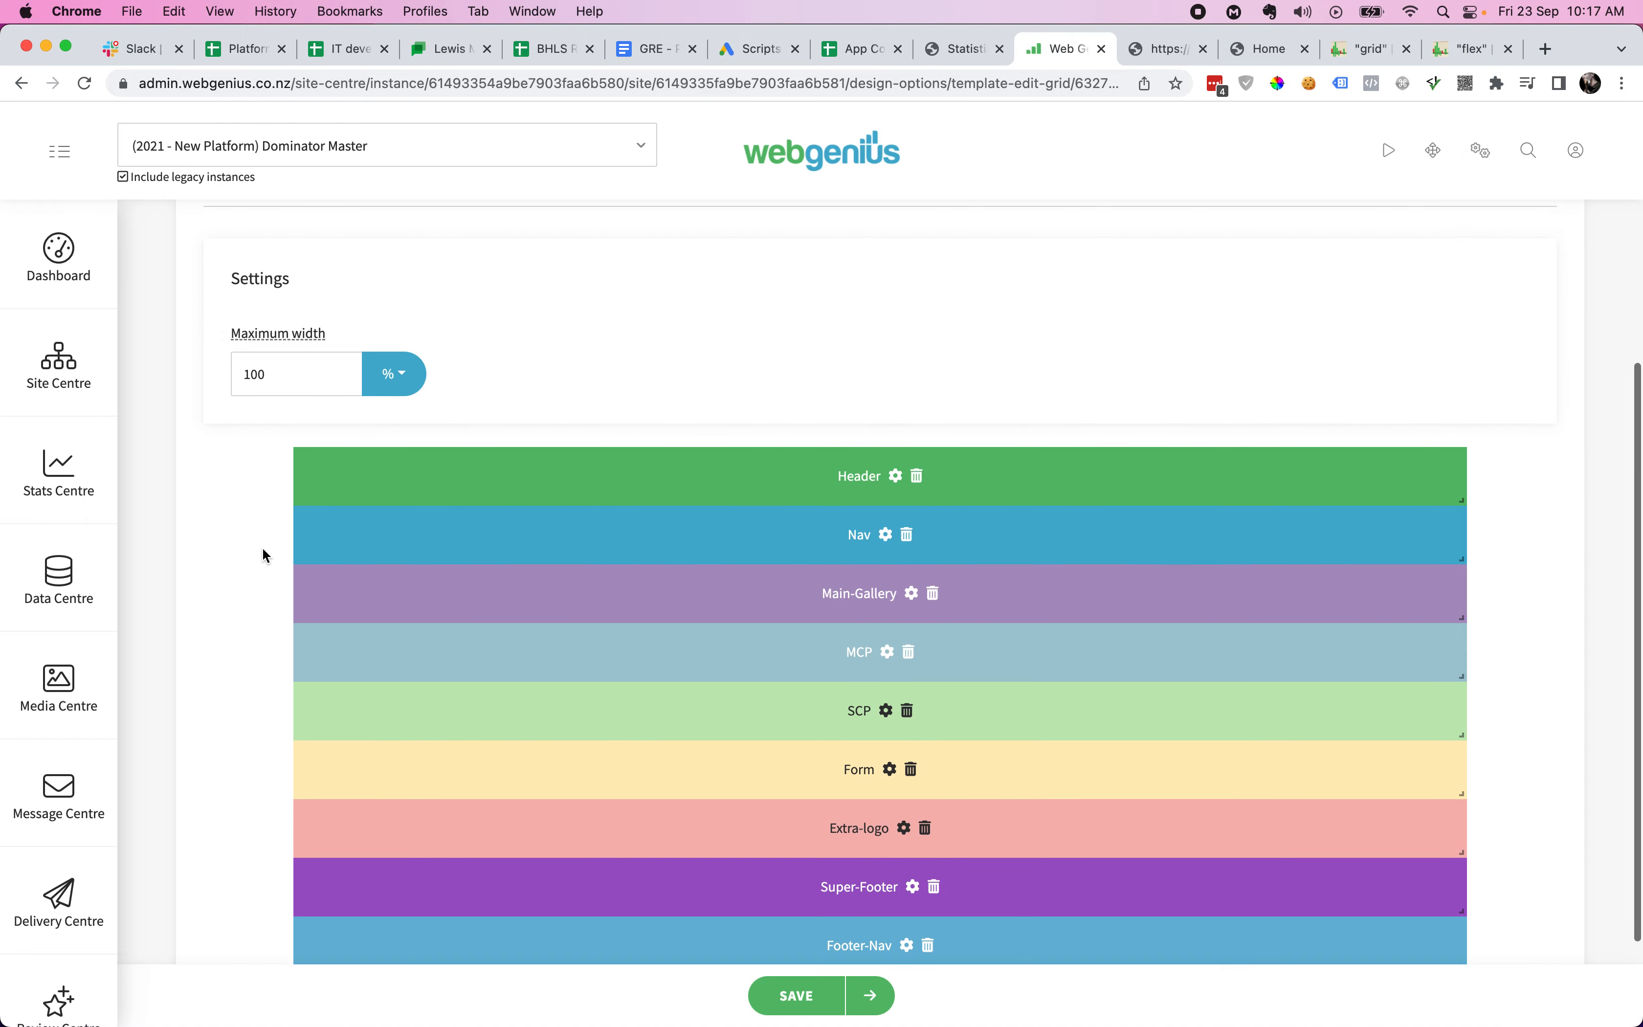
pyautogui.click(243, 221)
pyautogui.scroll(-3, 241, 483)
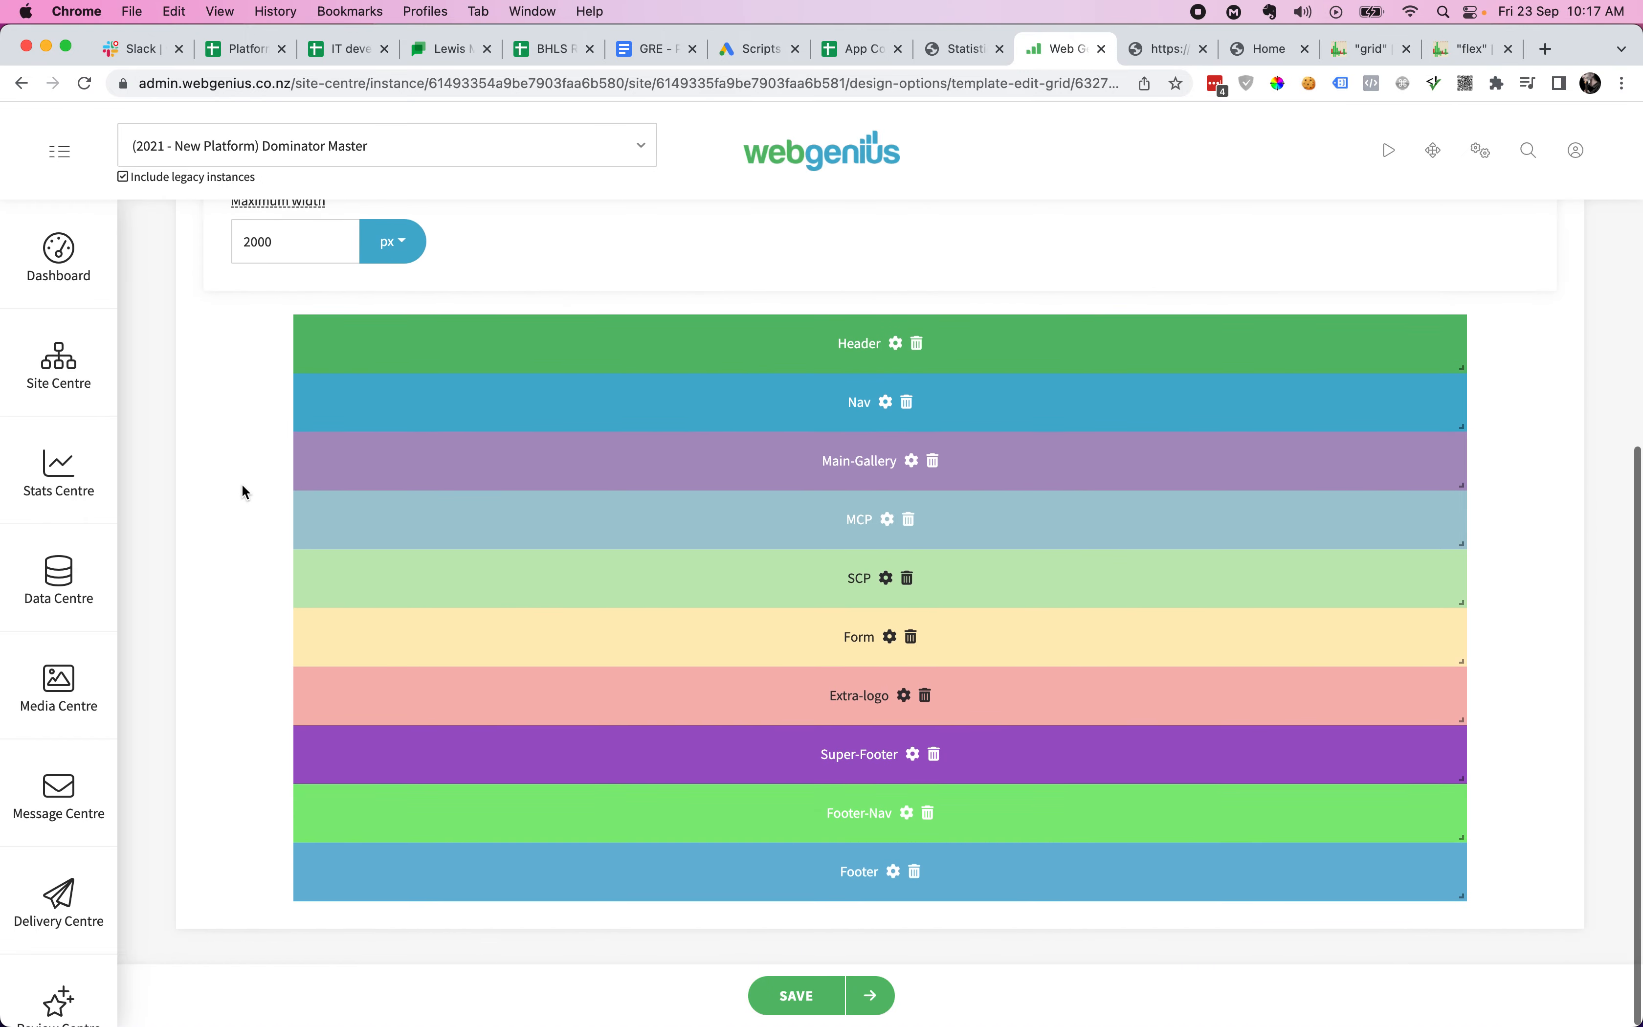
pyautogui.scroll(4, 233, 607)
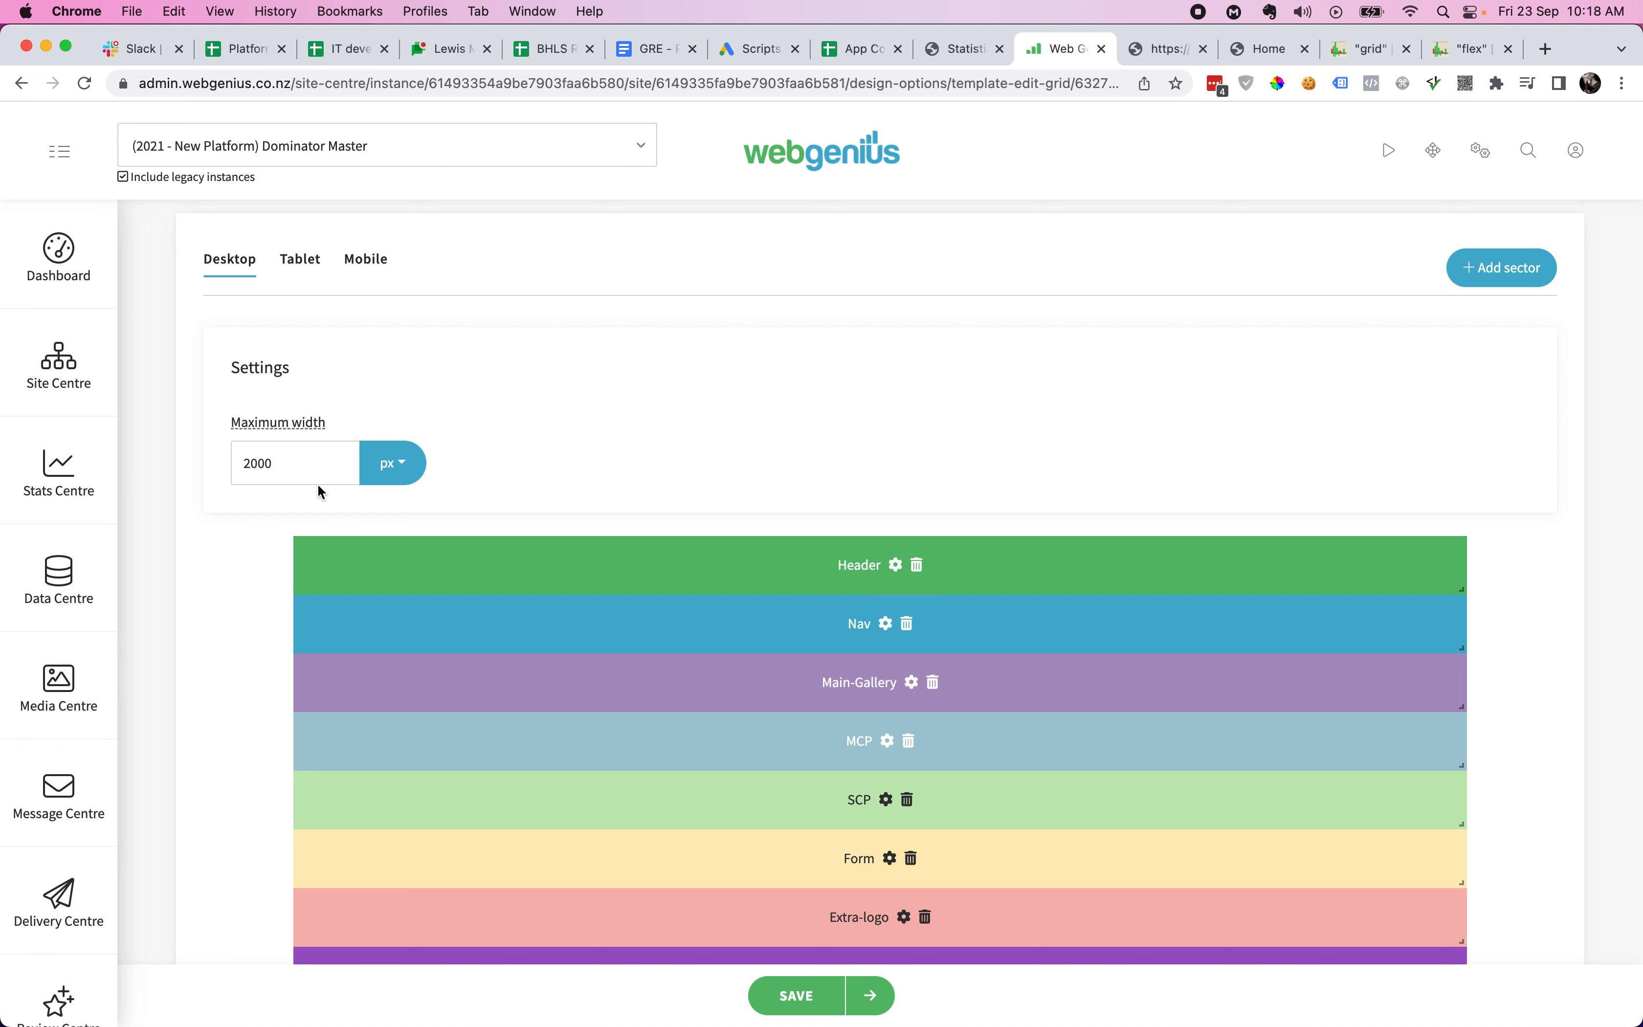
pyautogui.click(299, 259)
pyautogui.click(222, 272)
pyautogui.click(298, 270)
pyautogui.click(383, 270)
pyautogui.click(398, 463)
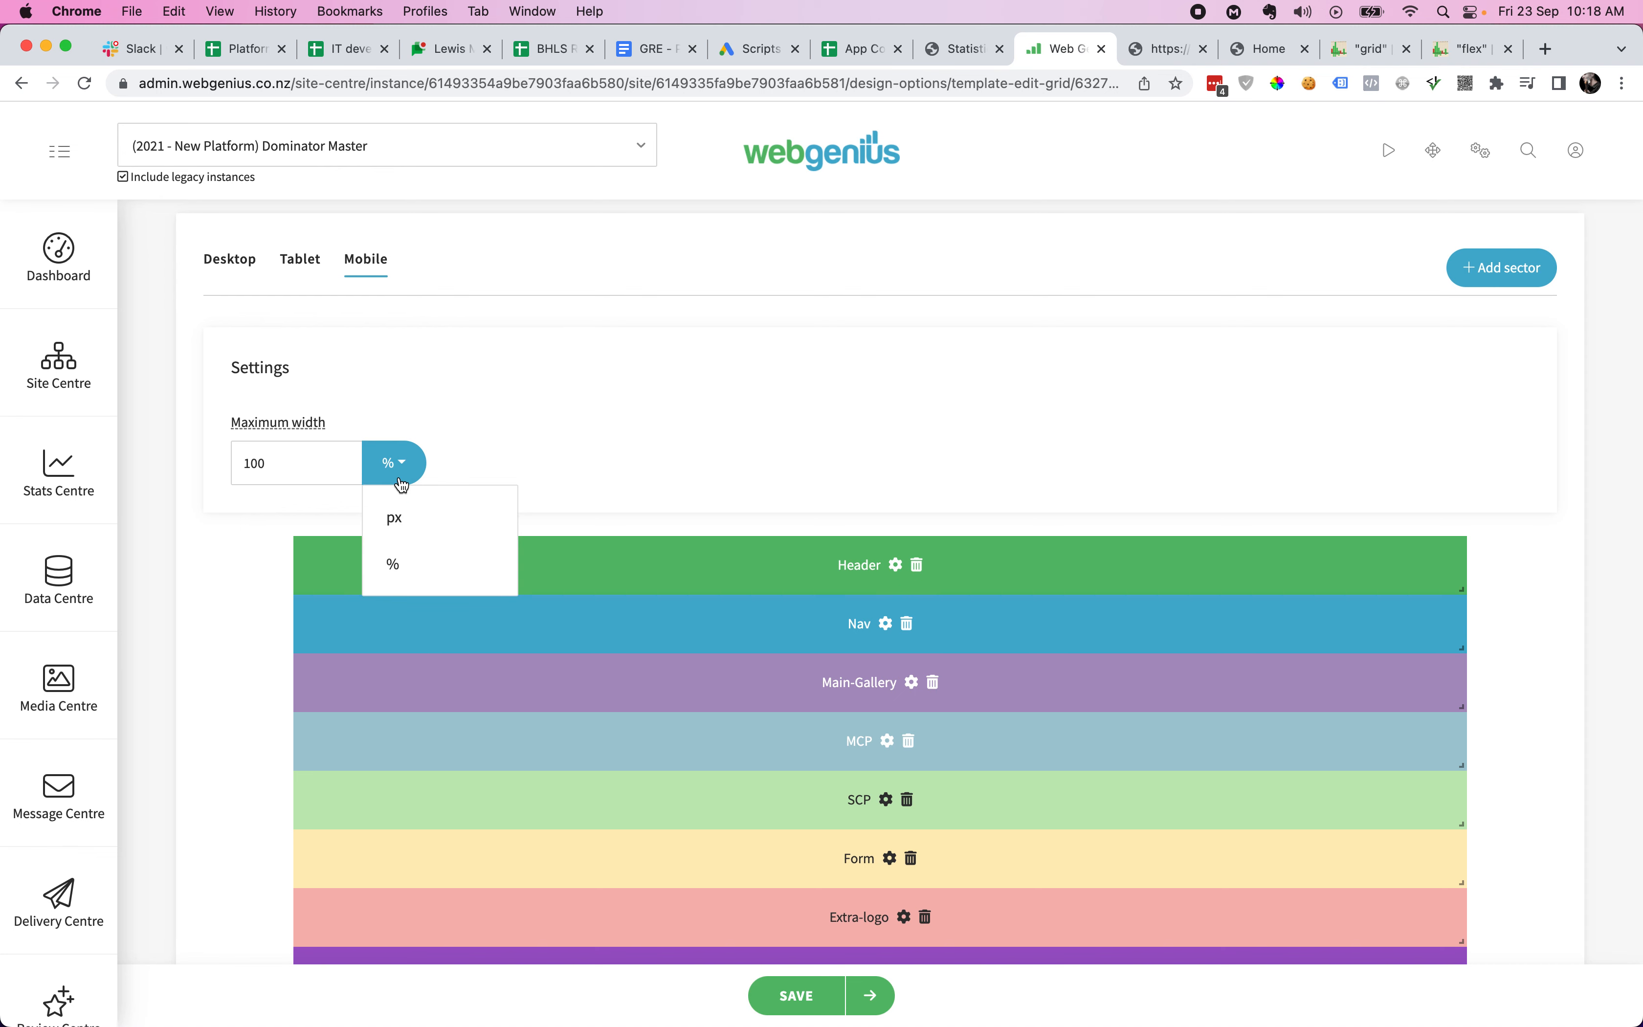
pyautogui.click(460, 351)
pyautogui.click(216, 279)
pyautogui.moveTo(266, 421)
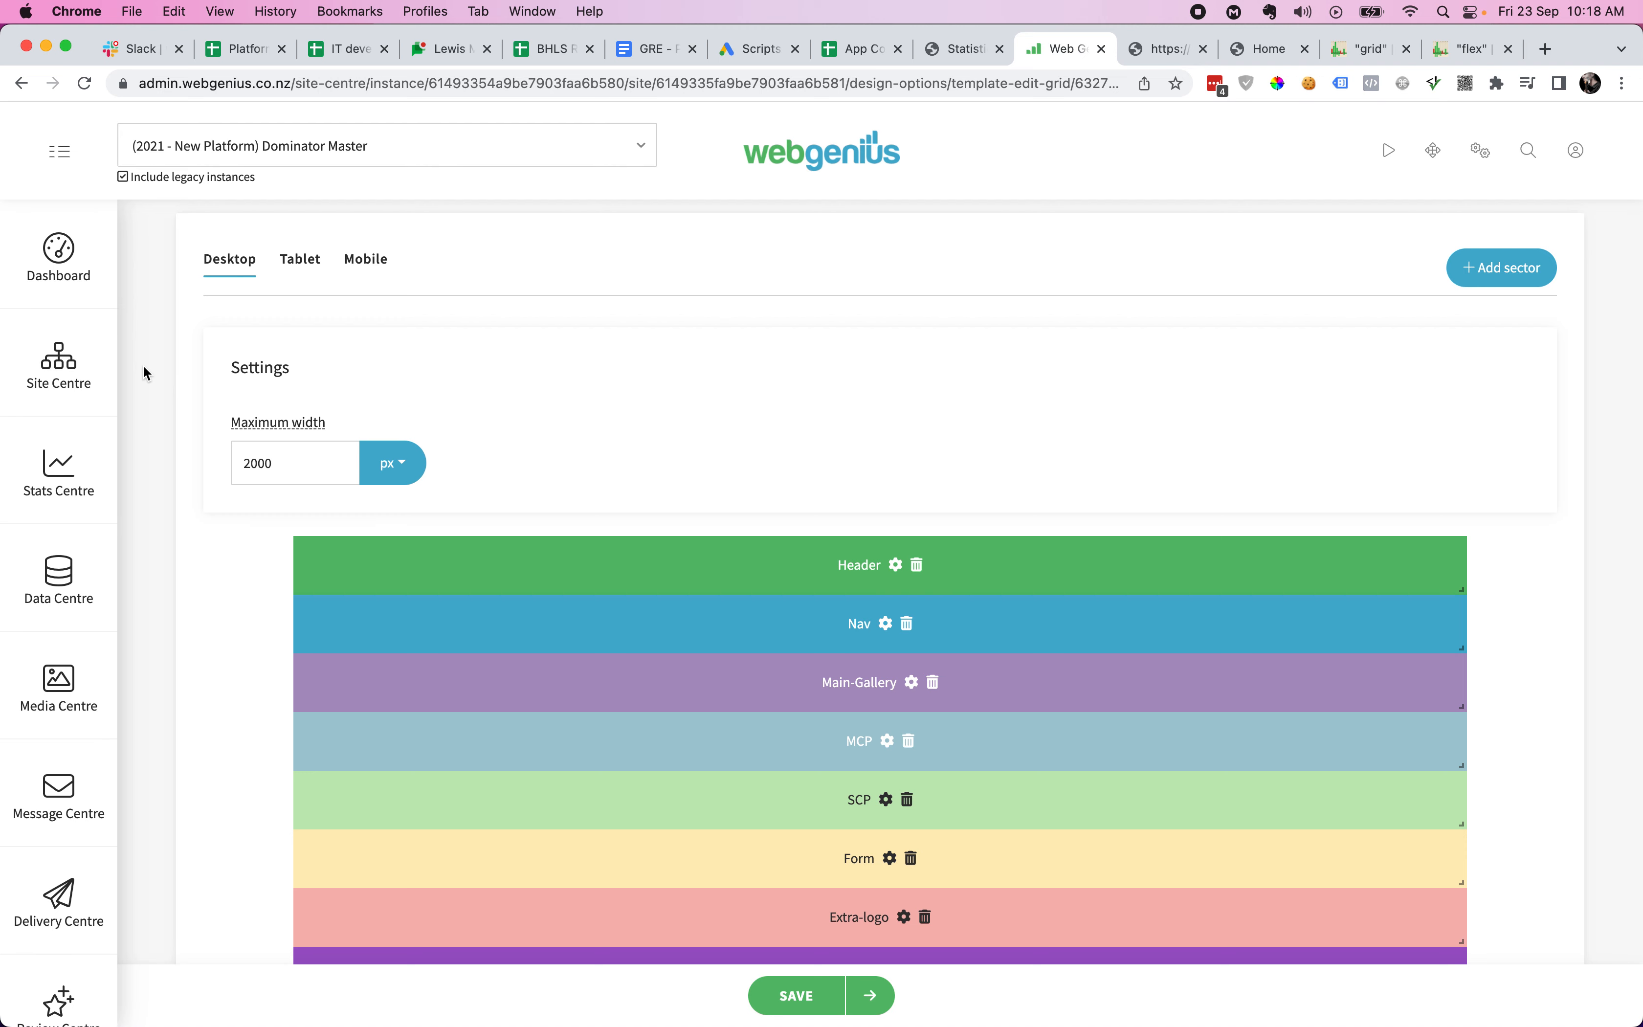
pyautogui.scroll(-5, 144, 372)
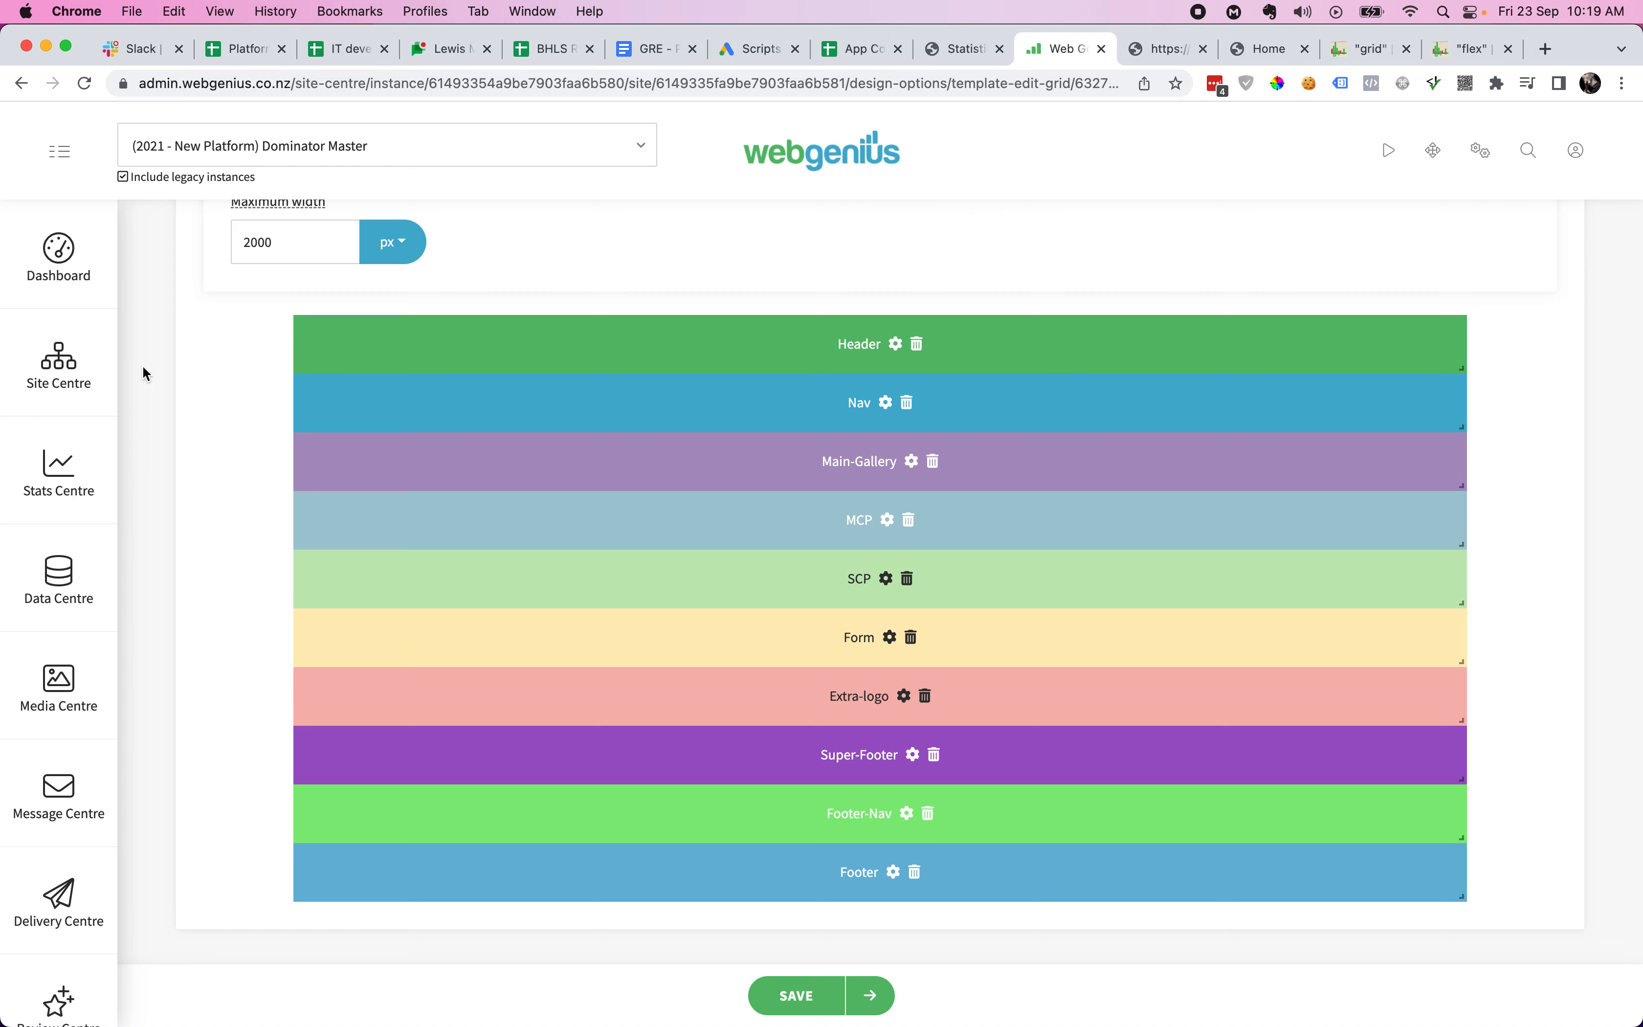
pyautogui.hotkey('ctrl', 'Tab')
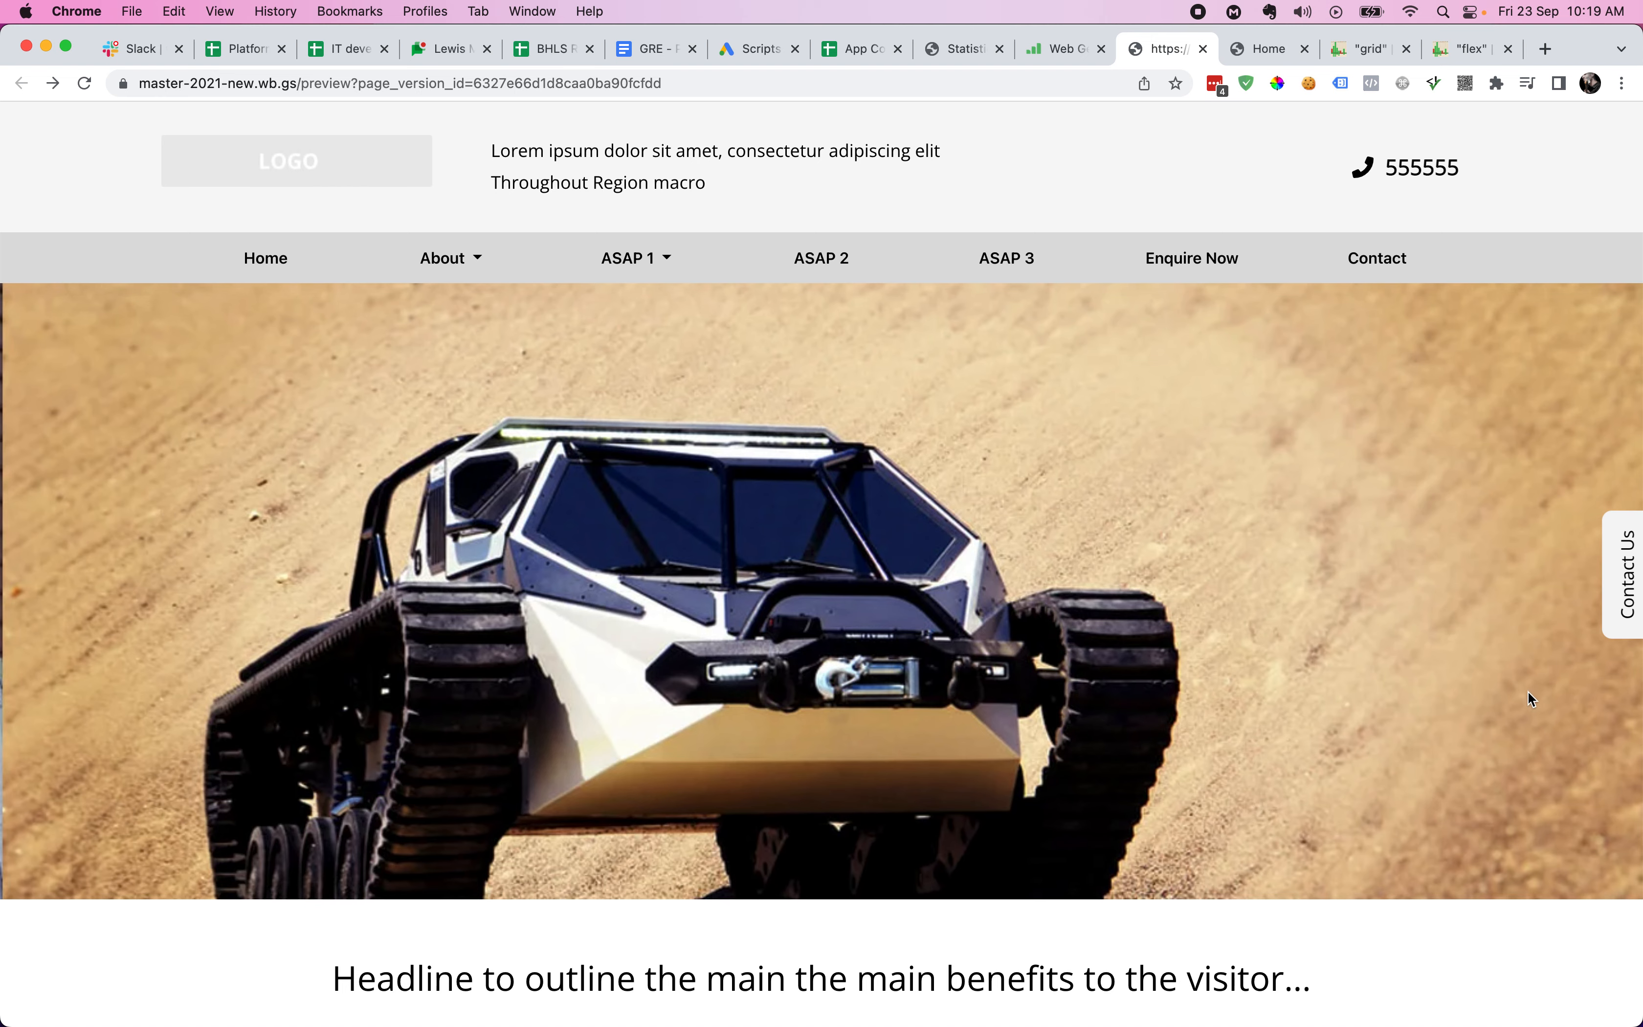
# - Scroll down and back up through the whole live preview page, then return to the grid editor
pyautogui.scroll(-10, 1529, 692)
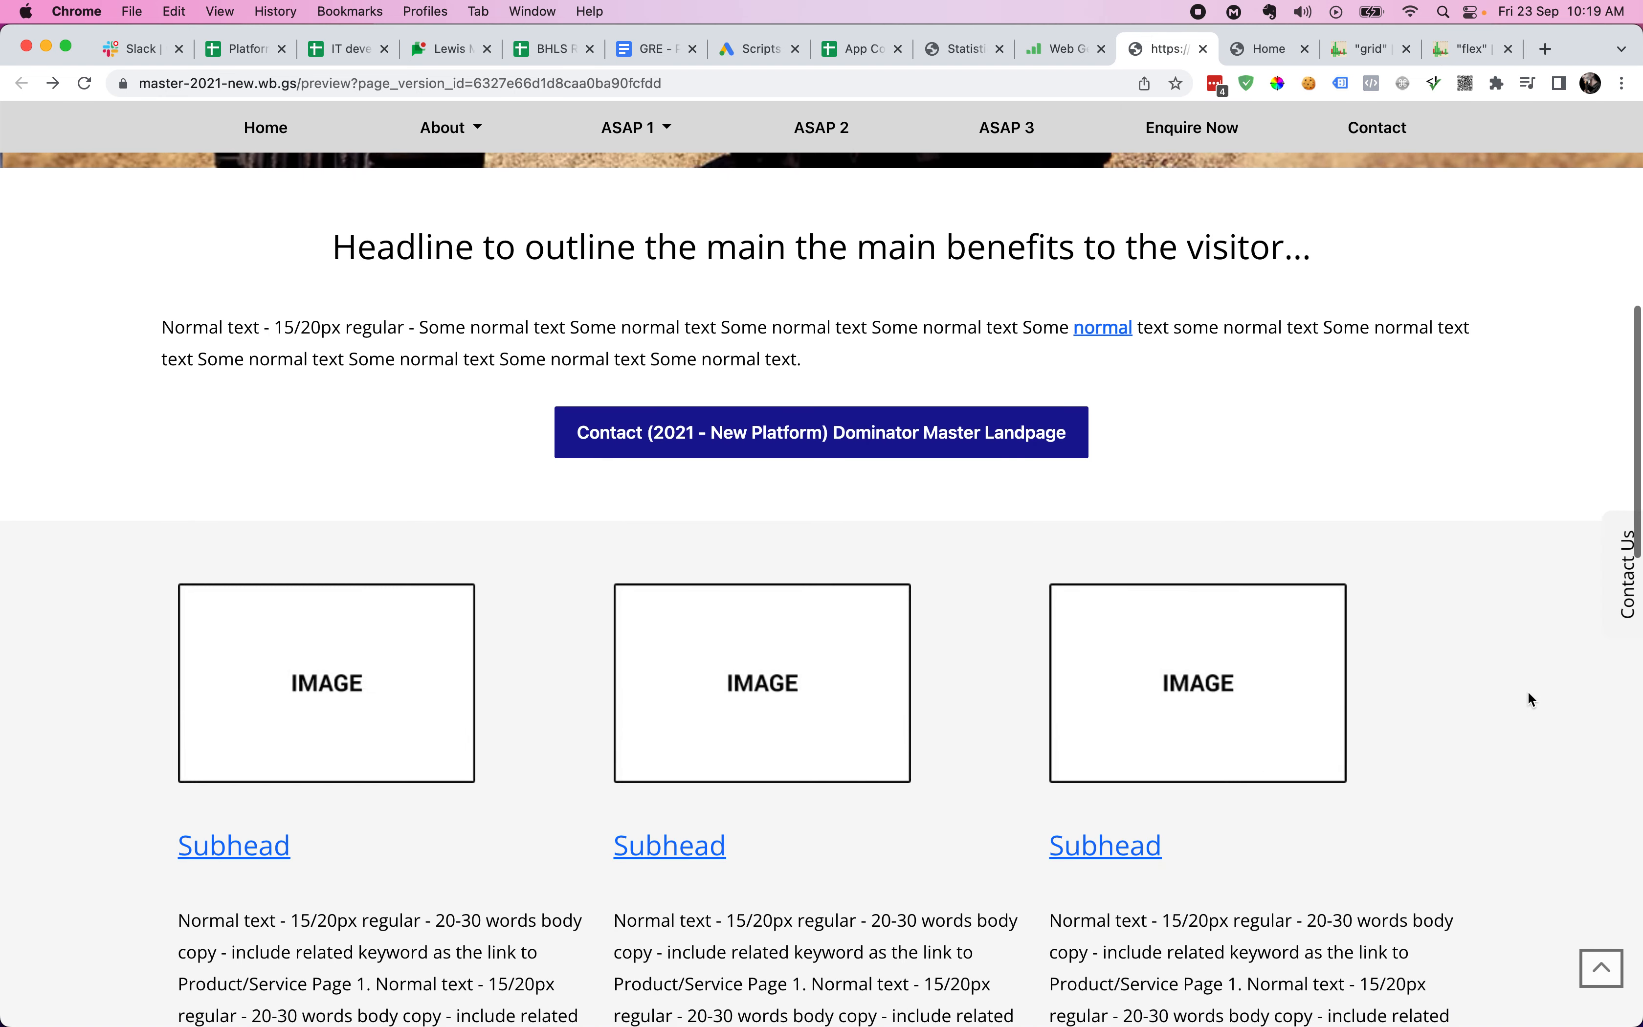
pyautogui.scroll(-15, 1527, 690)
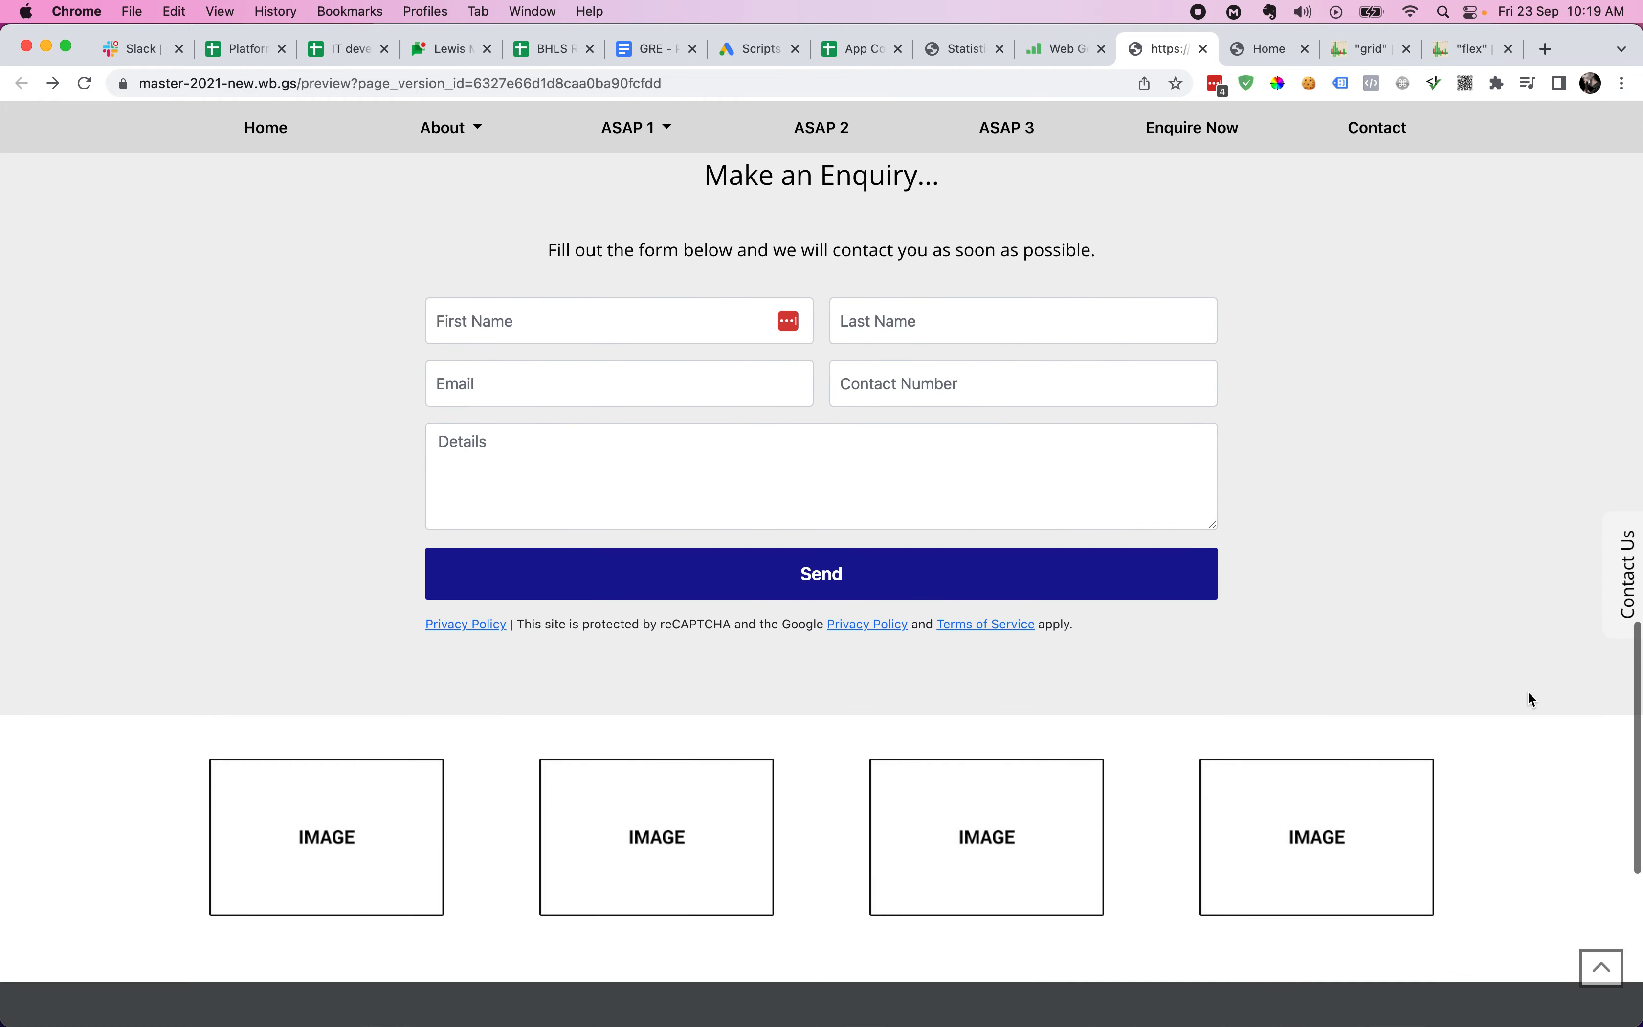
pyautogui.scroll(-8, 1529, 692)
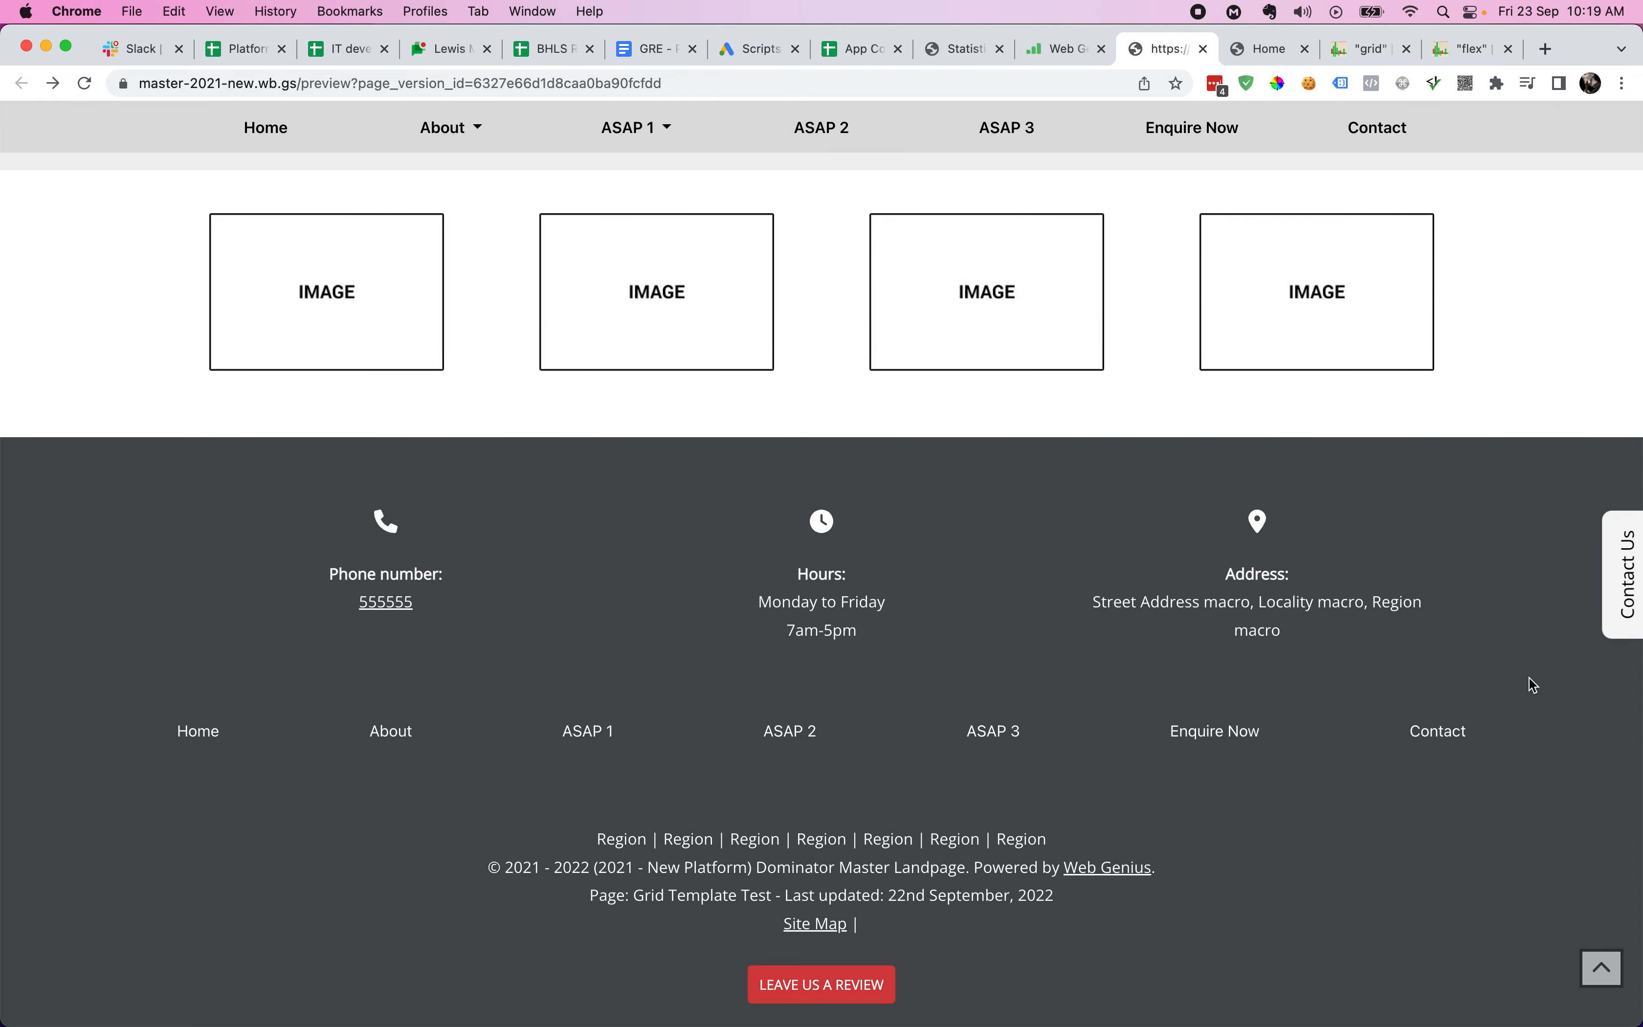
pyautogui.scroll(20, 1533, 684)
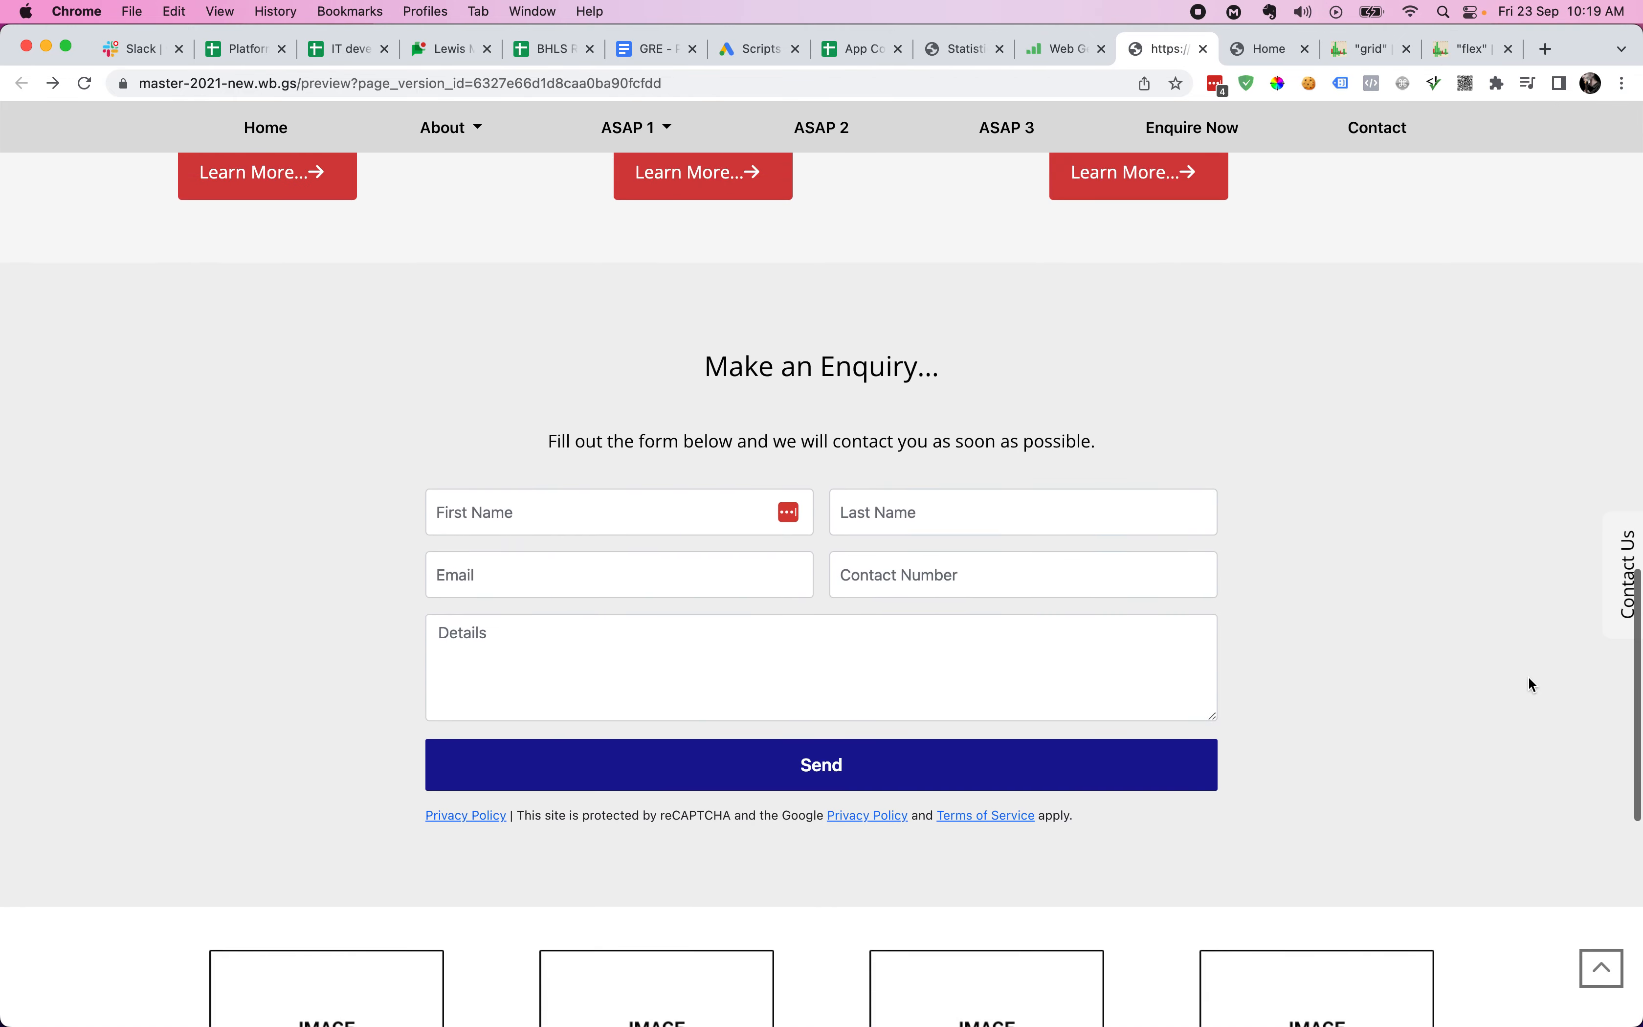
pyautogui.scroll(9, 1527, 675)
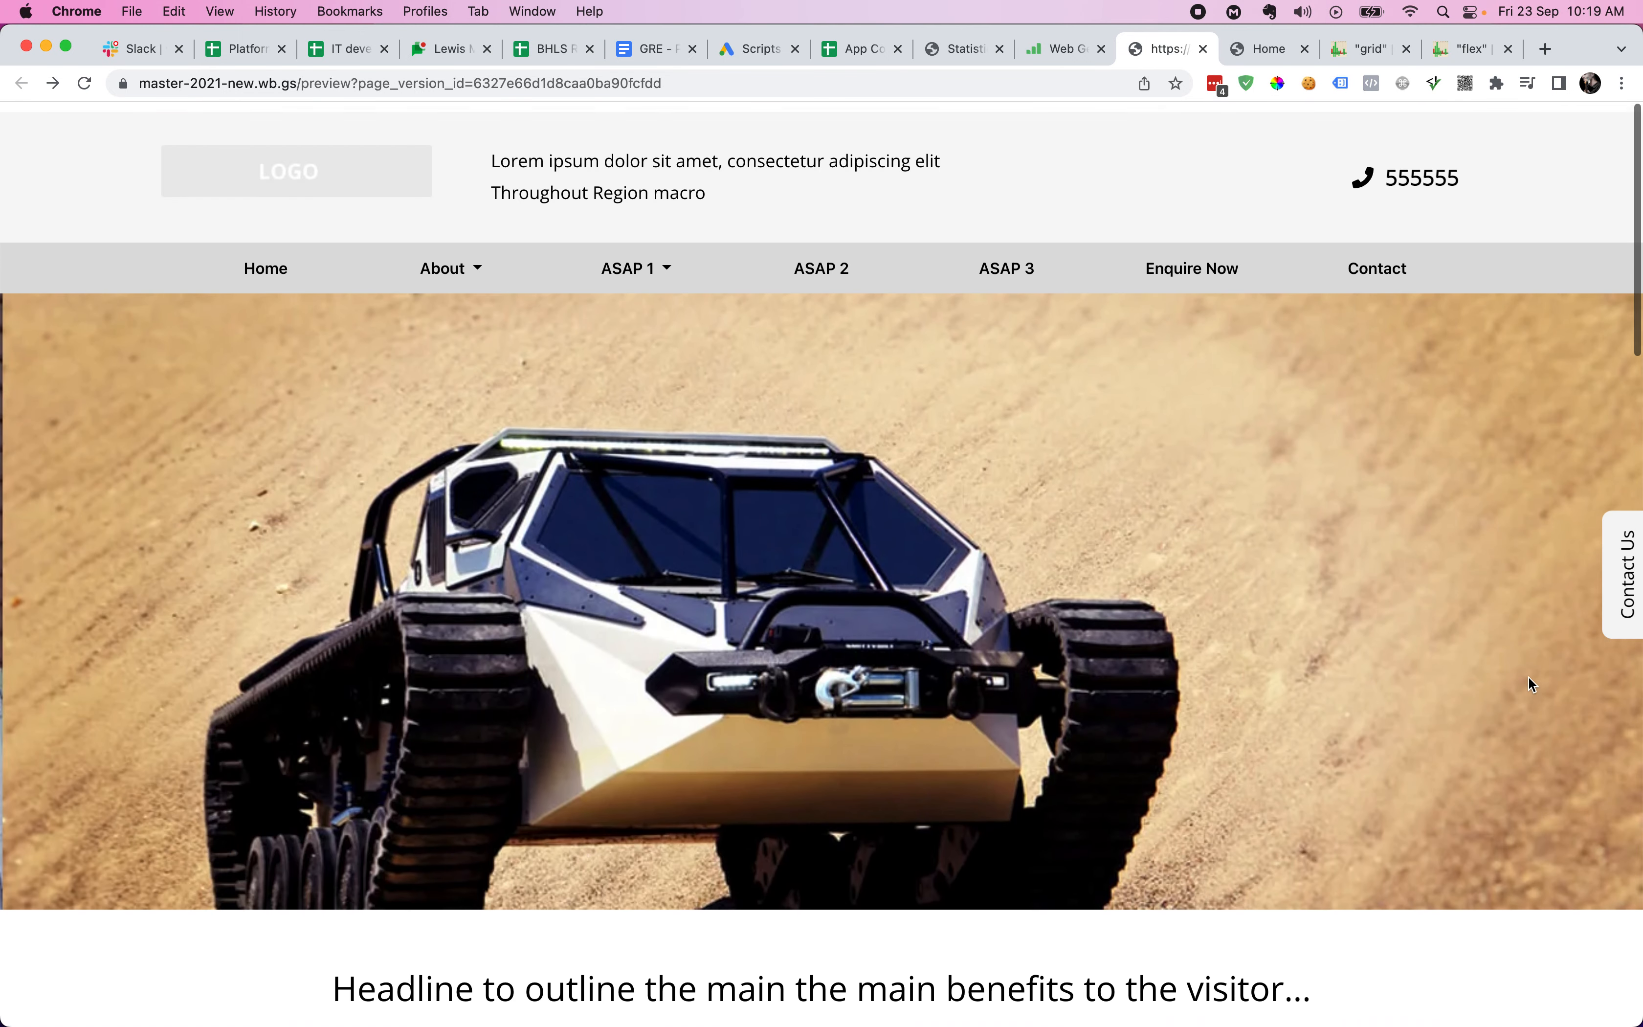
pyautogui.scroll(-8, 1526, 646)
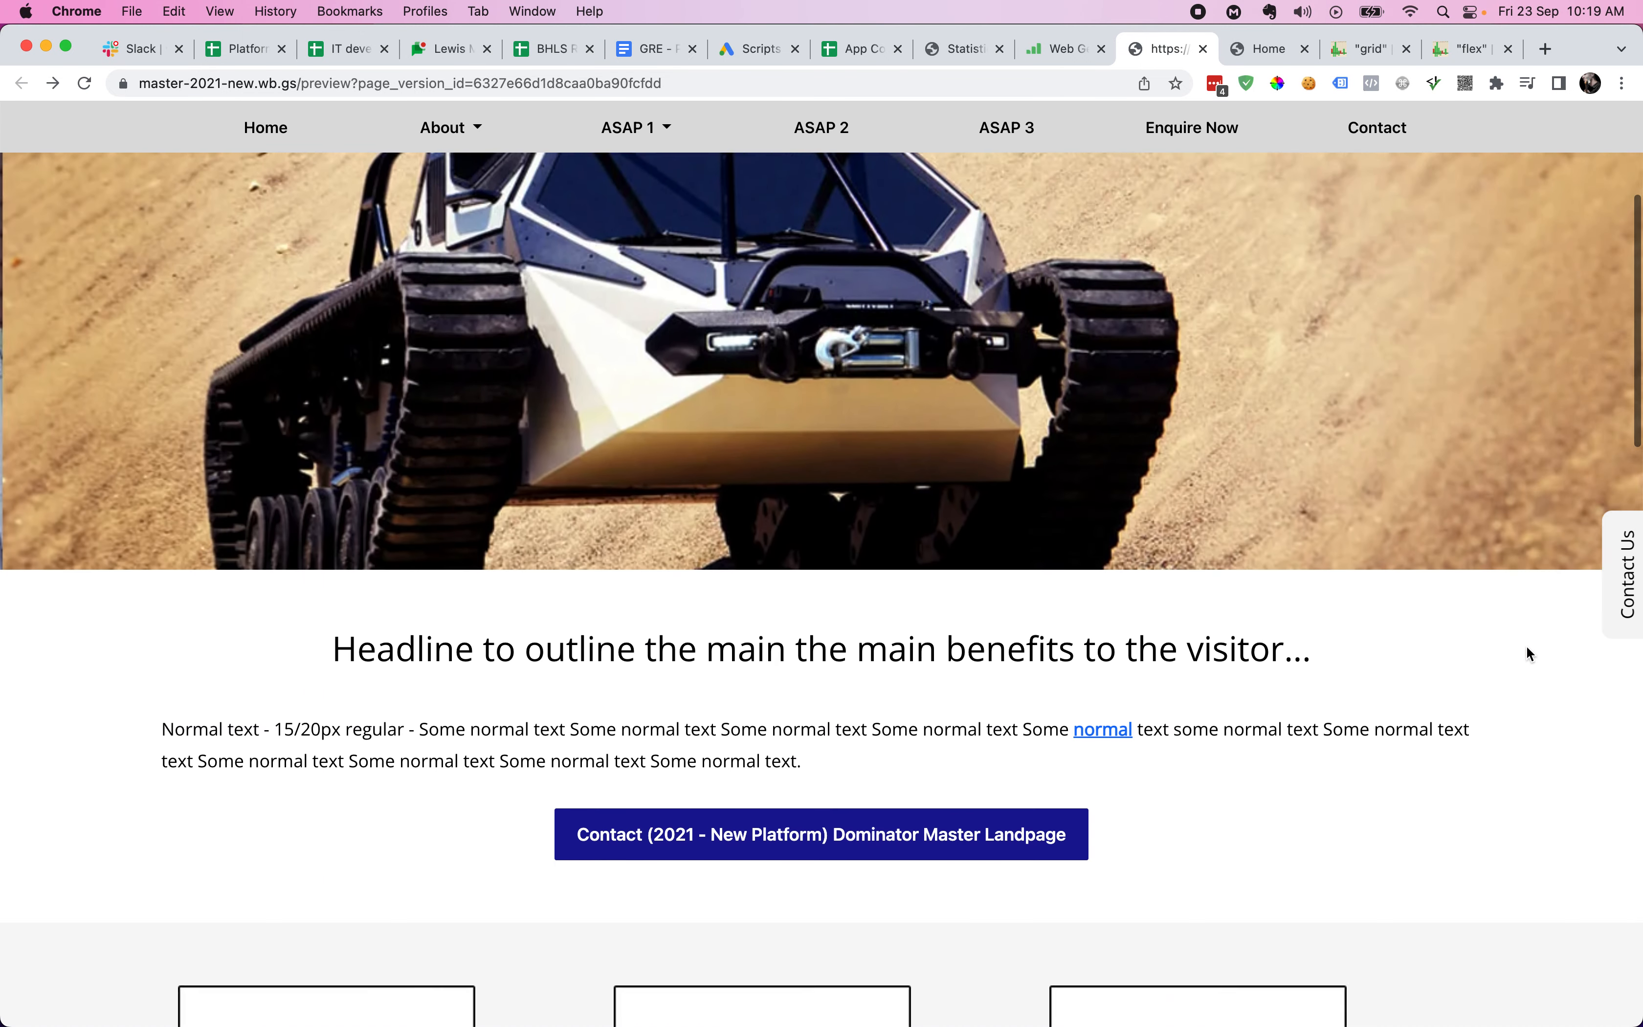
pyautogui.press('super+alt+Left')
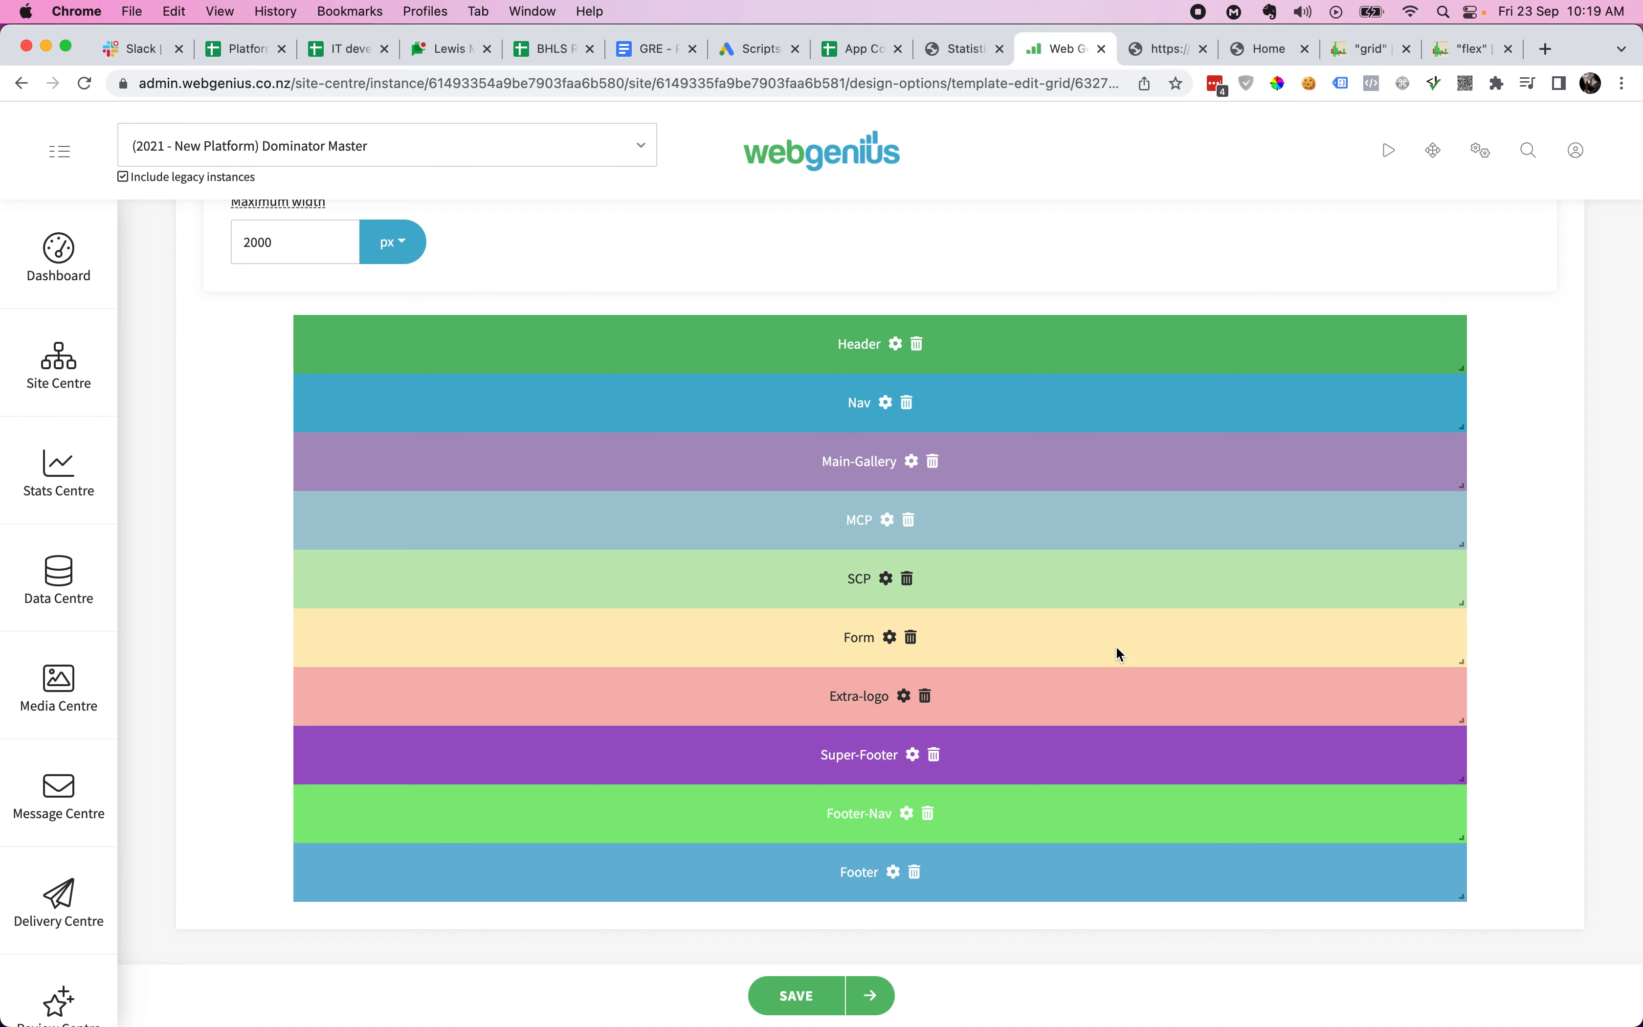
# - Move SCP above MCP, save, and confirm the reloaded preview shows image cards above the headline
pyautogui.moveTo(1112, 529); pyautogui.dragTo(1115, 587)
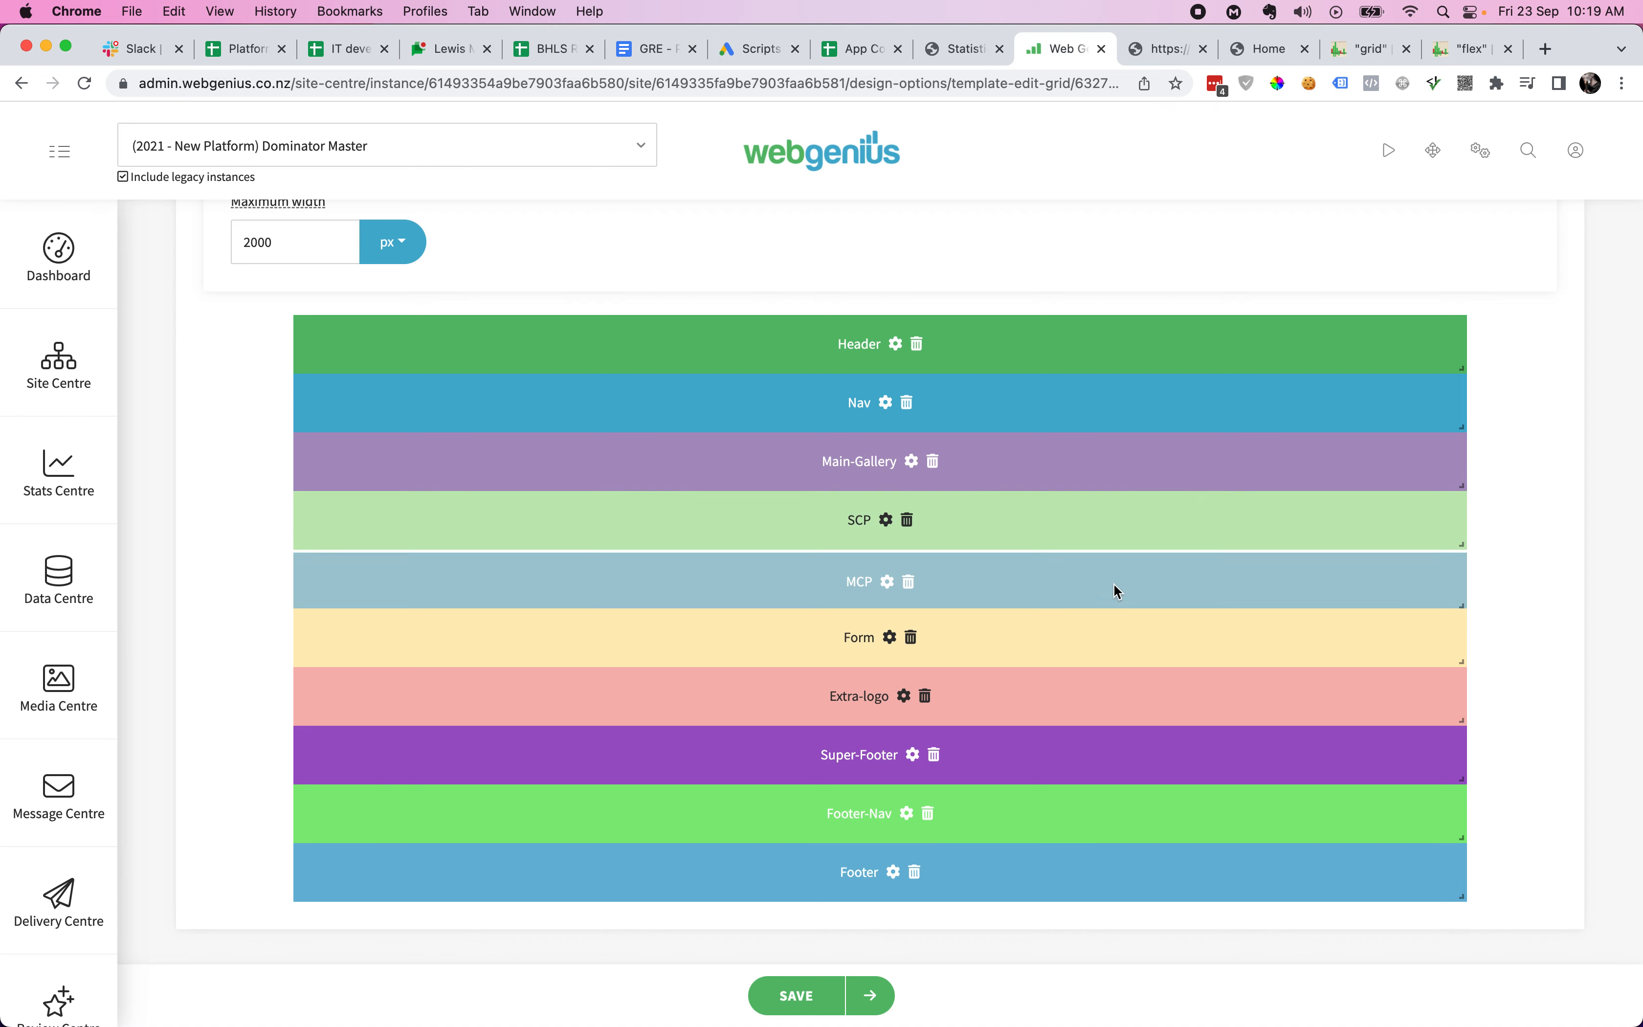
pyautogui.click(808, 995)
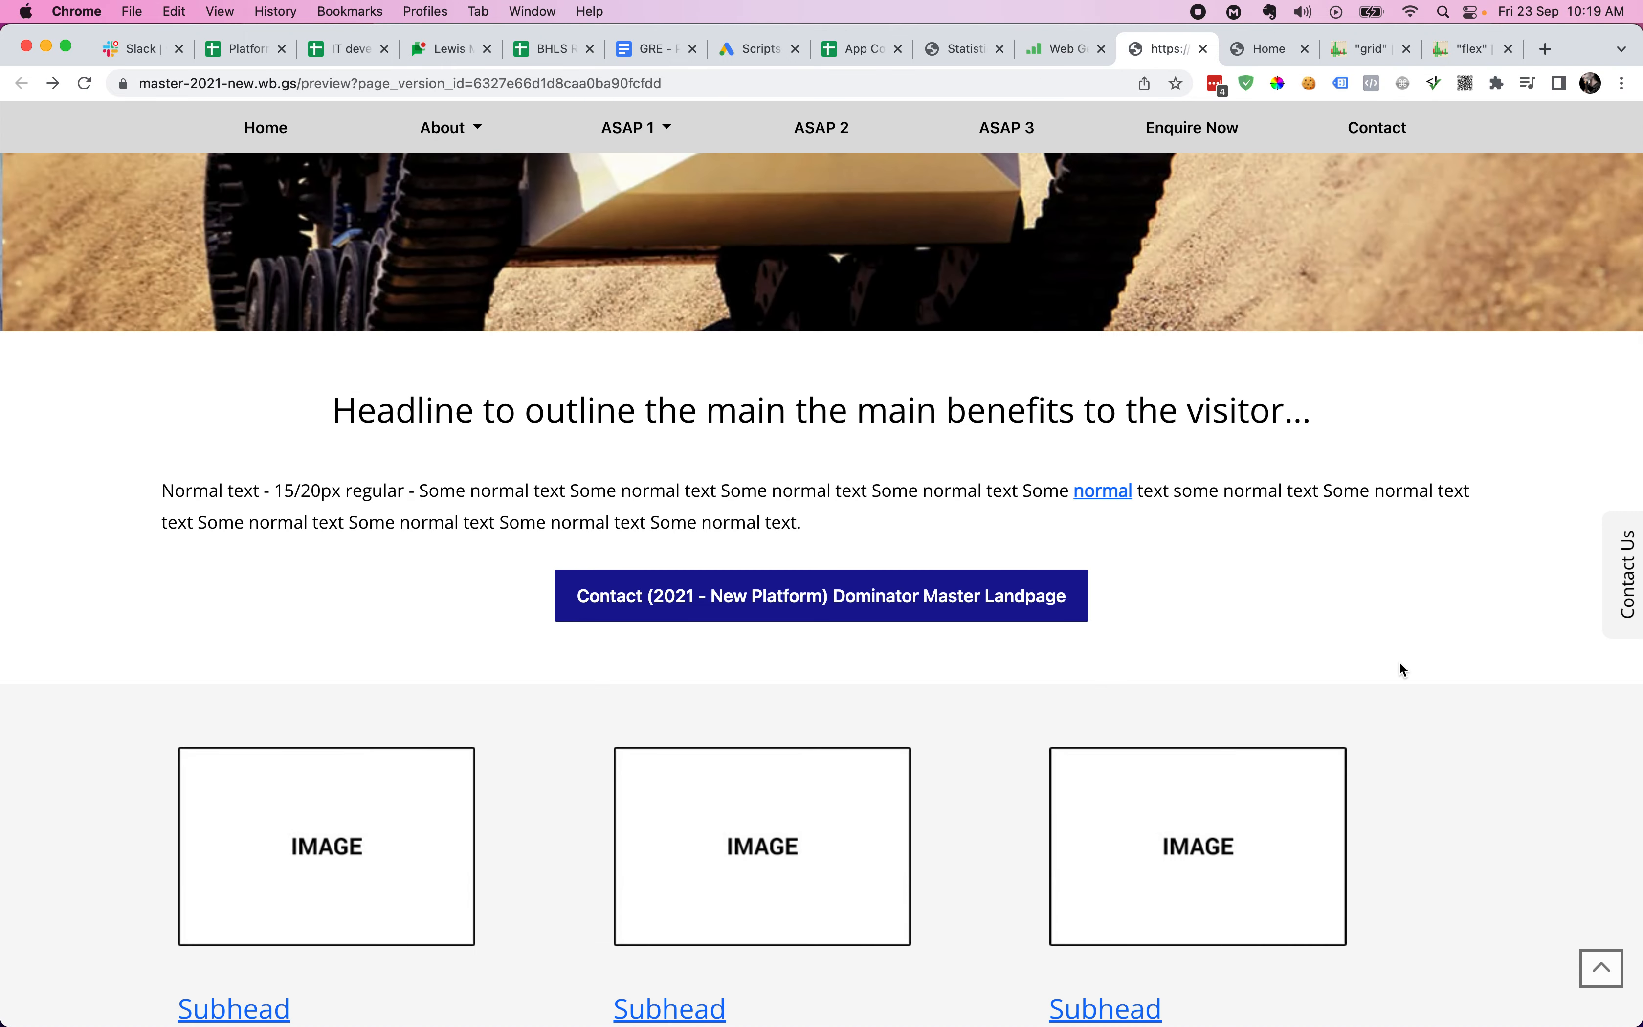
pyautogui.press('super+r')
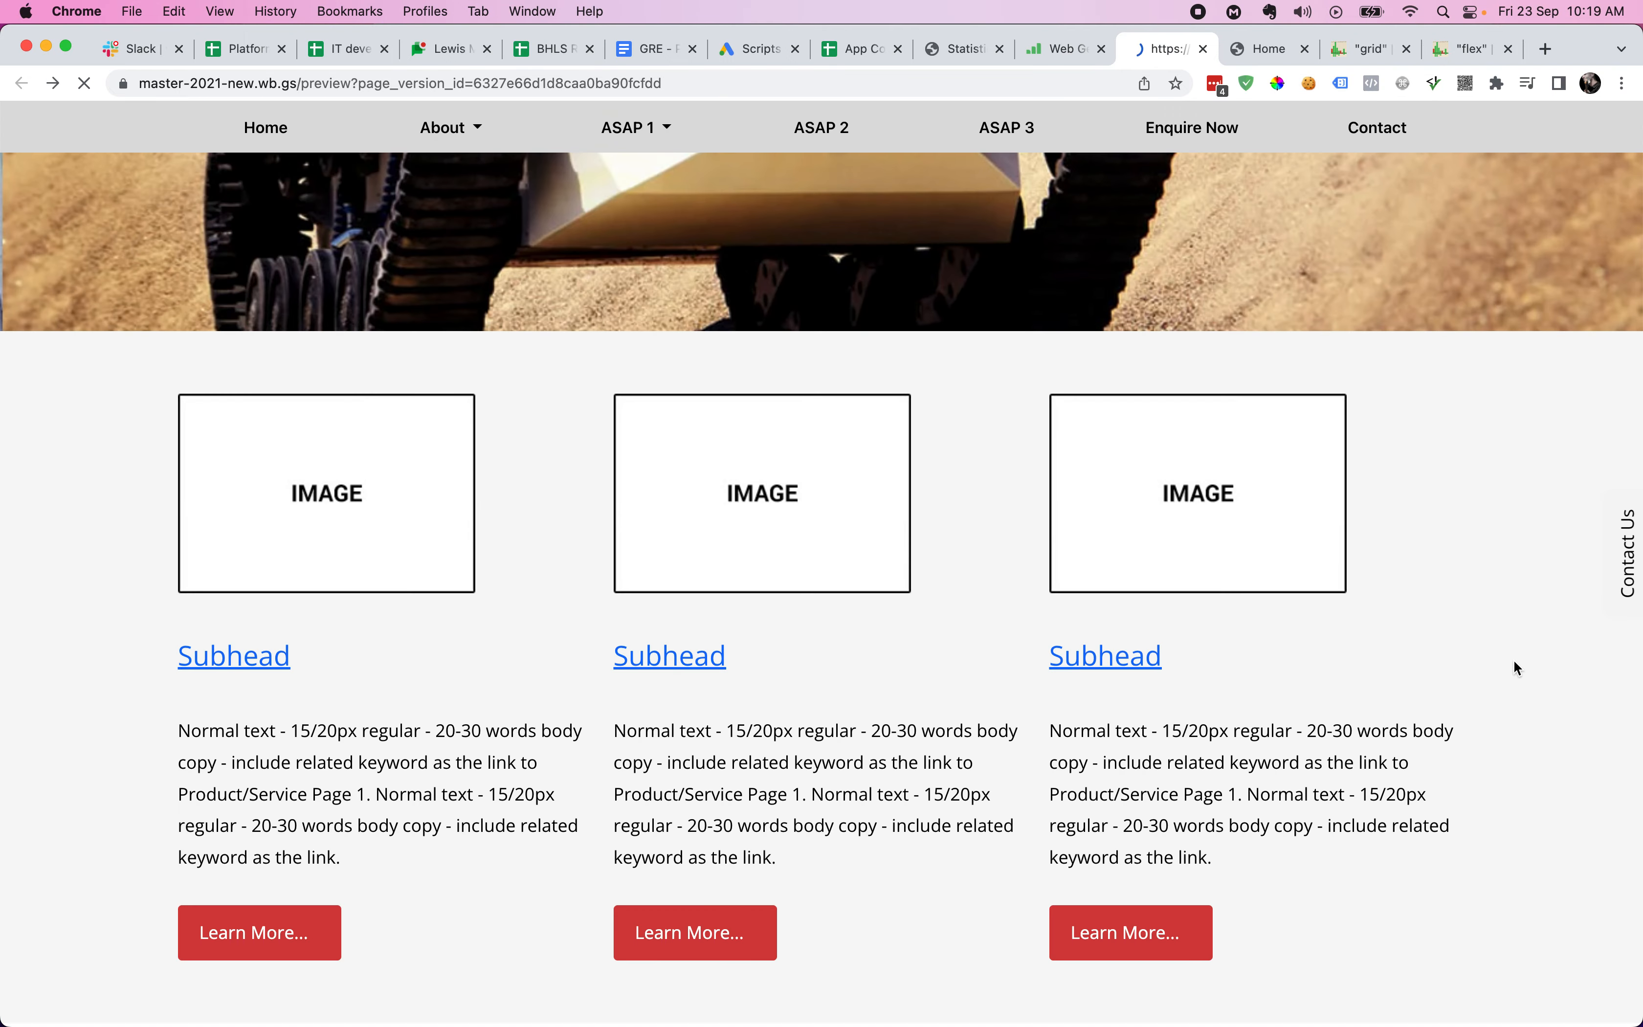
pyautogui.scroll(-5, 1516, 729)
pyautogui.scroll(-5, 1518, 733)
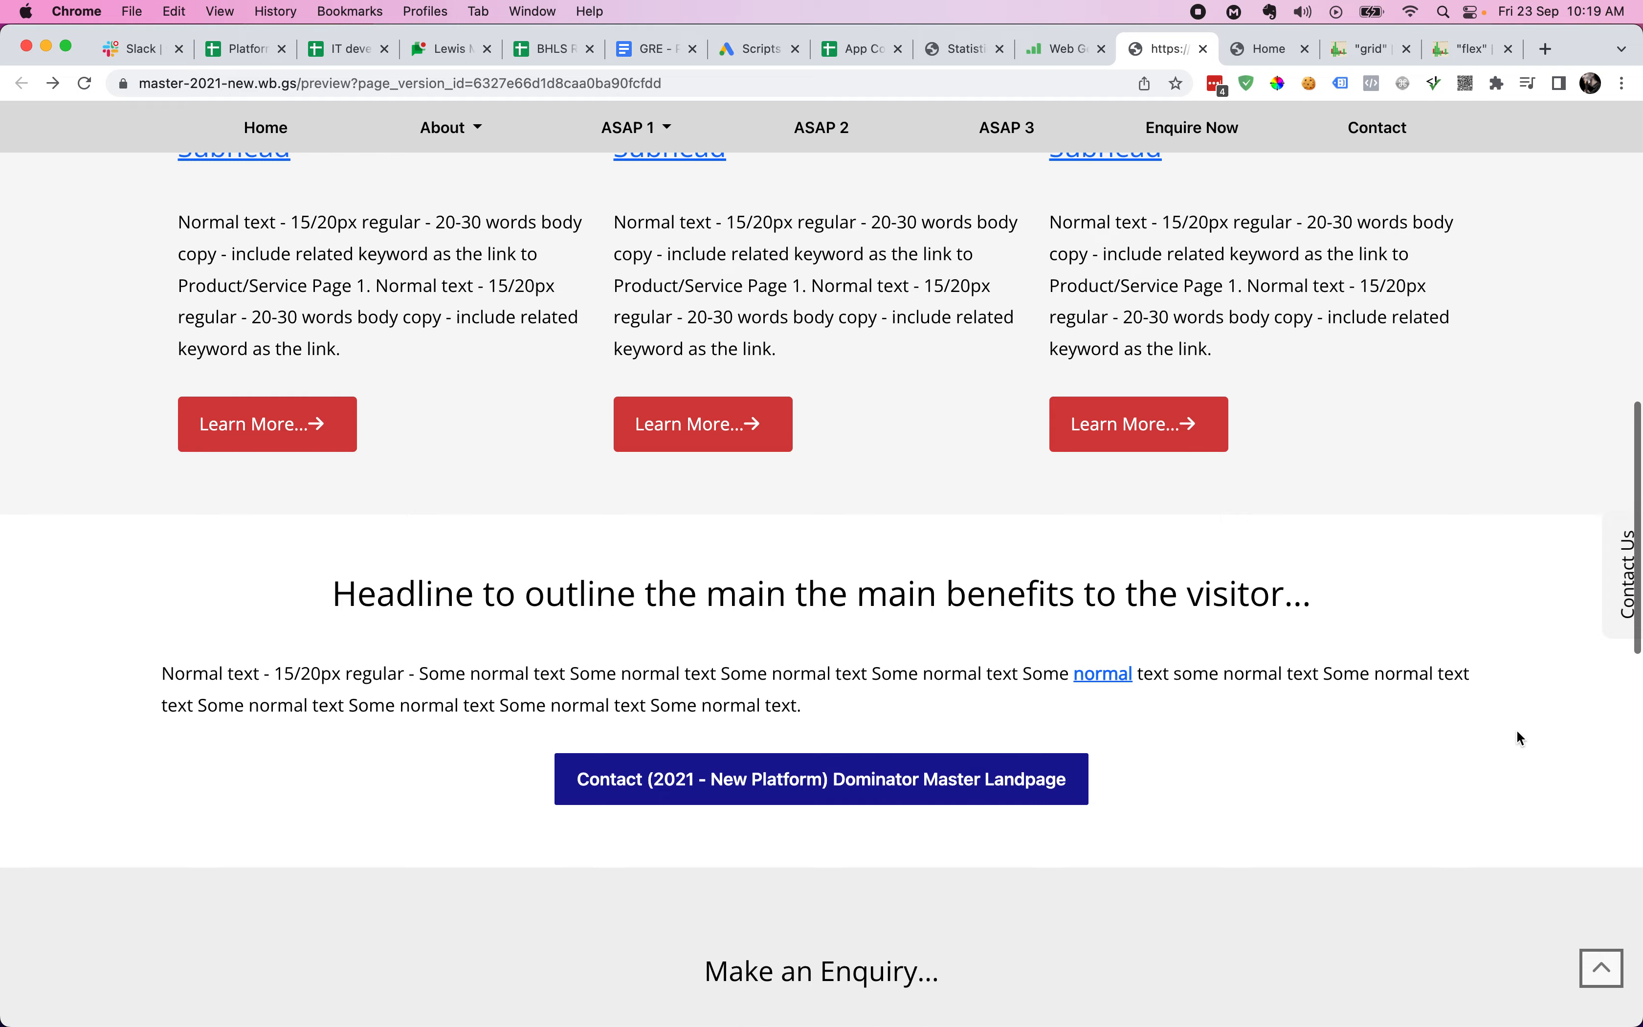
pyautogui.scroll(10, 1517, 734)
pyautogui.scroll(-10, 1517, 737)
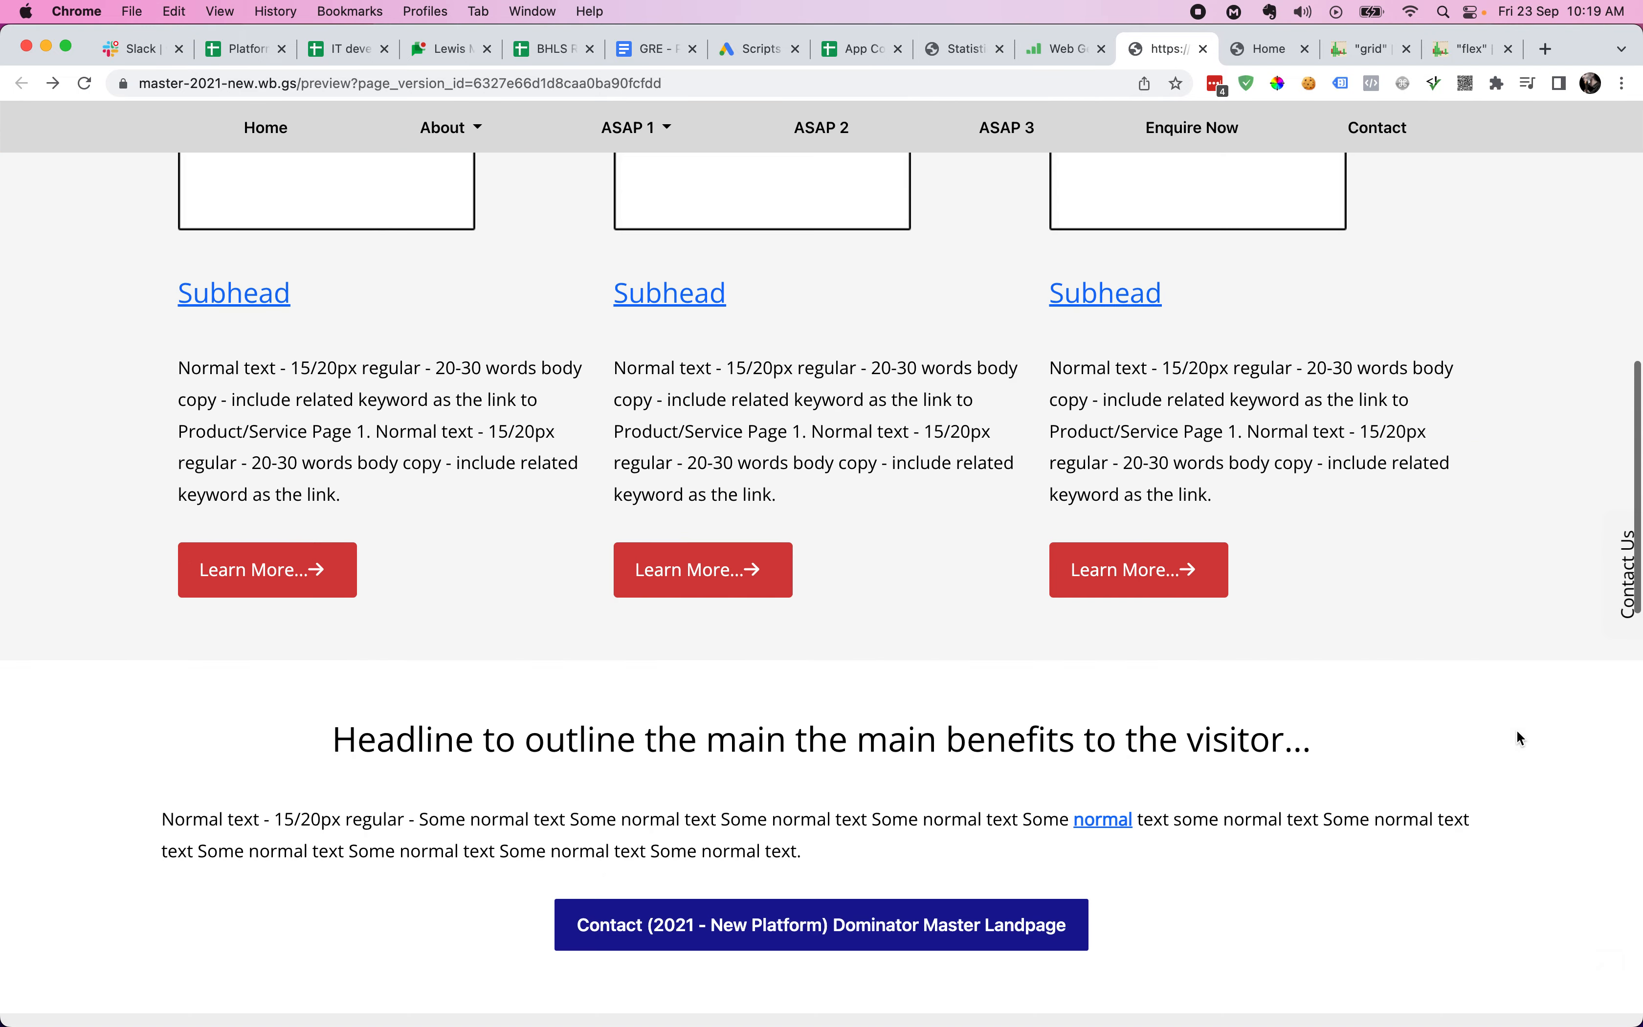
pyautogui.scroll(7, 1516, 730)
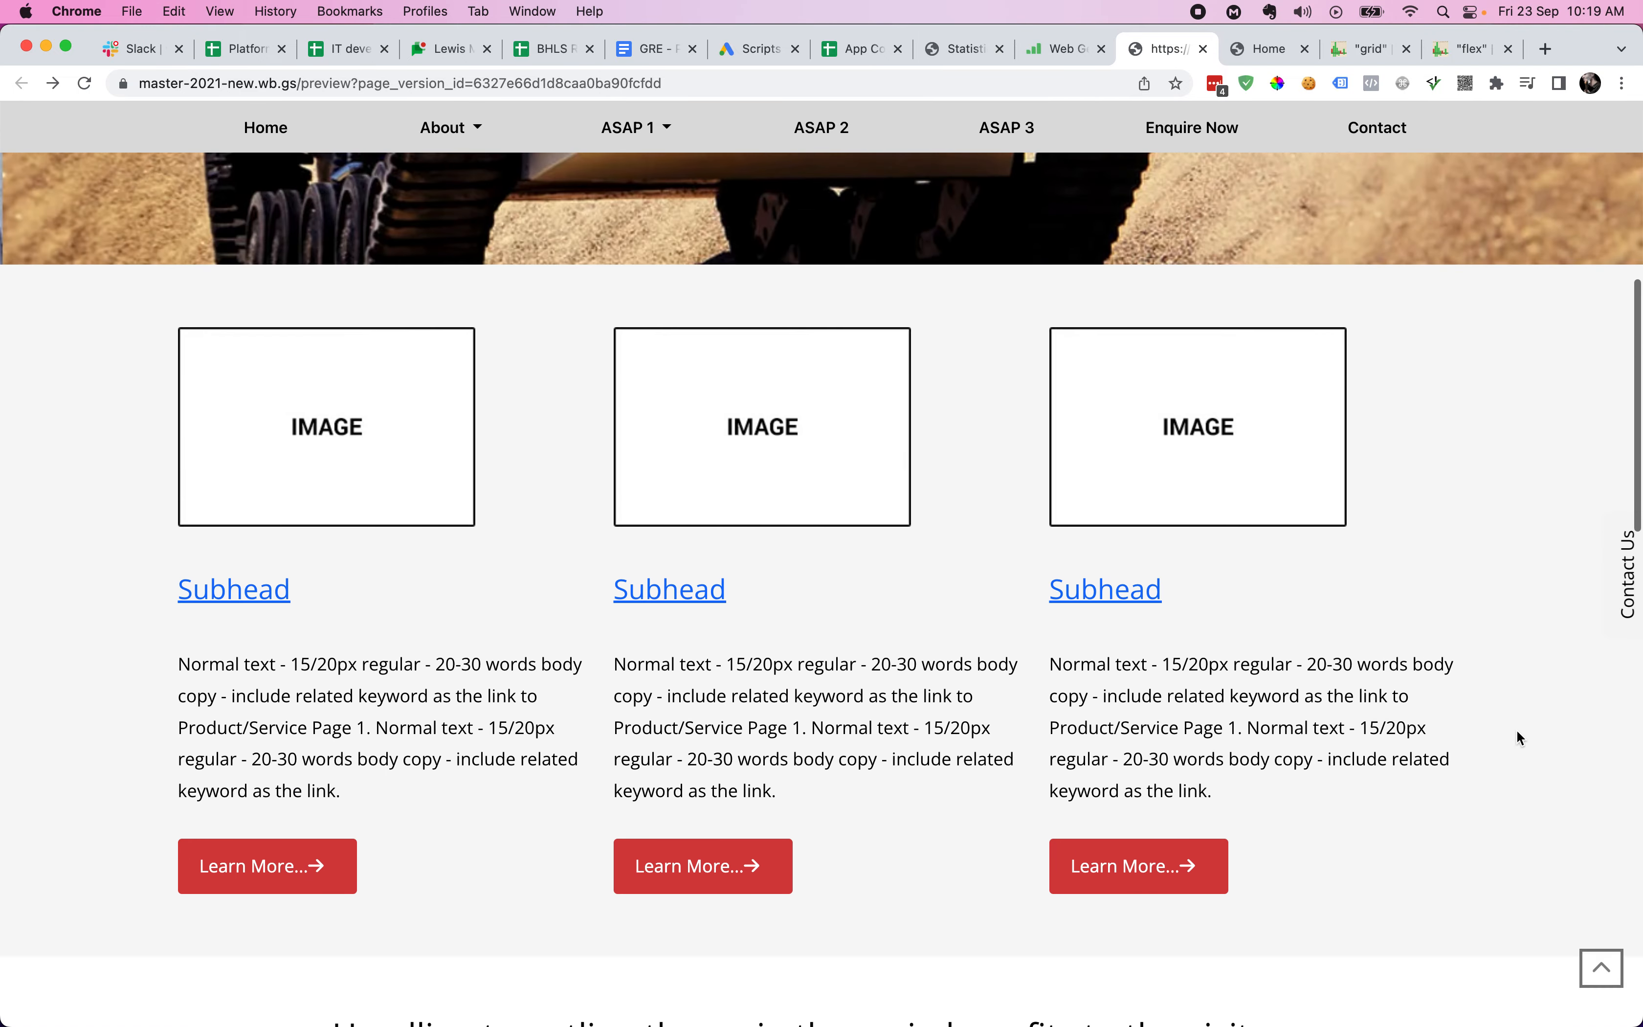
pyautogui.hotkey('ctrl', 'shift', 'Tab')
# - Put MCP back above SCP, shrink both to half width, and place SCP beside MCP
pyautogui.moveTo(1044, 593); pyautogui.dragTo(1041, 524)
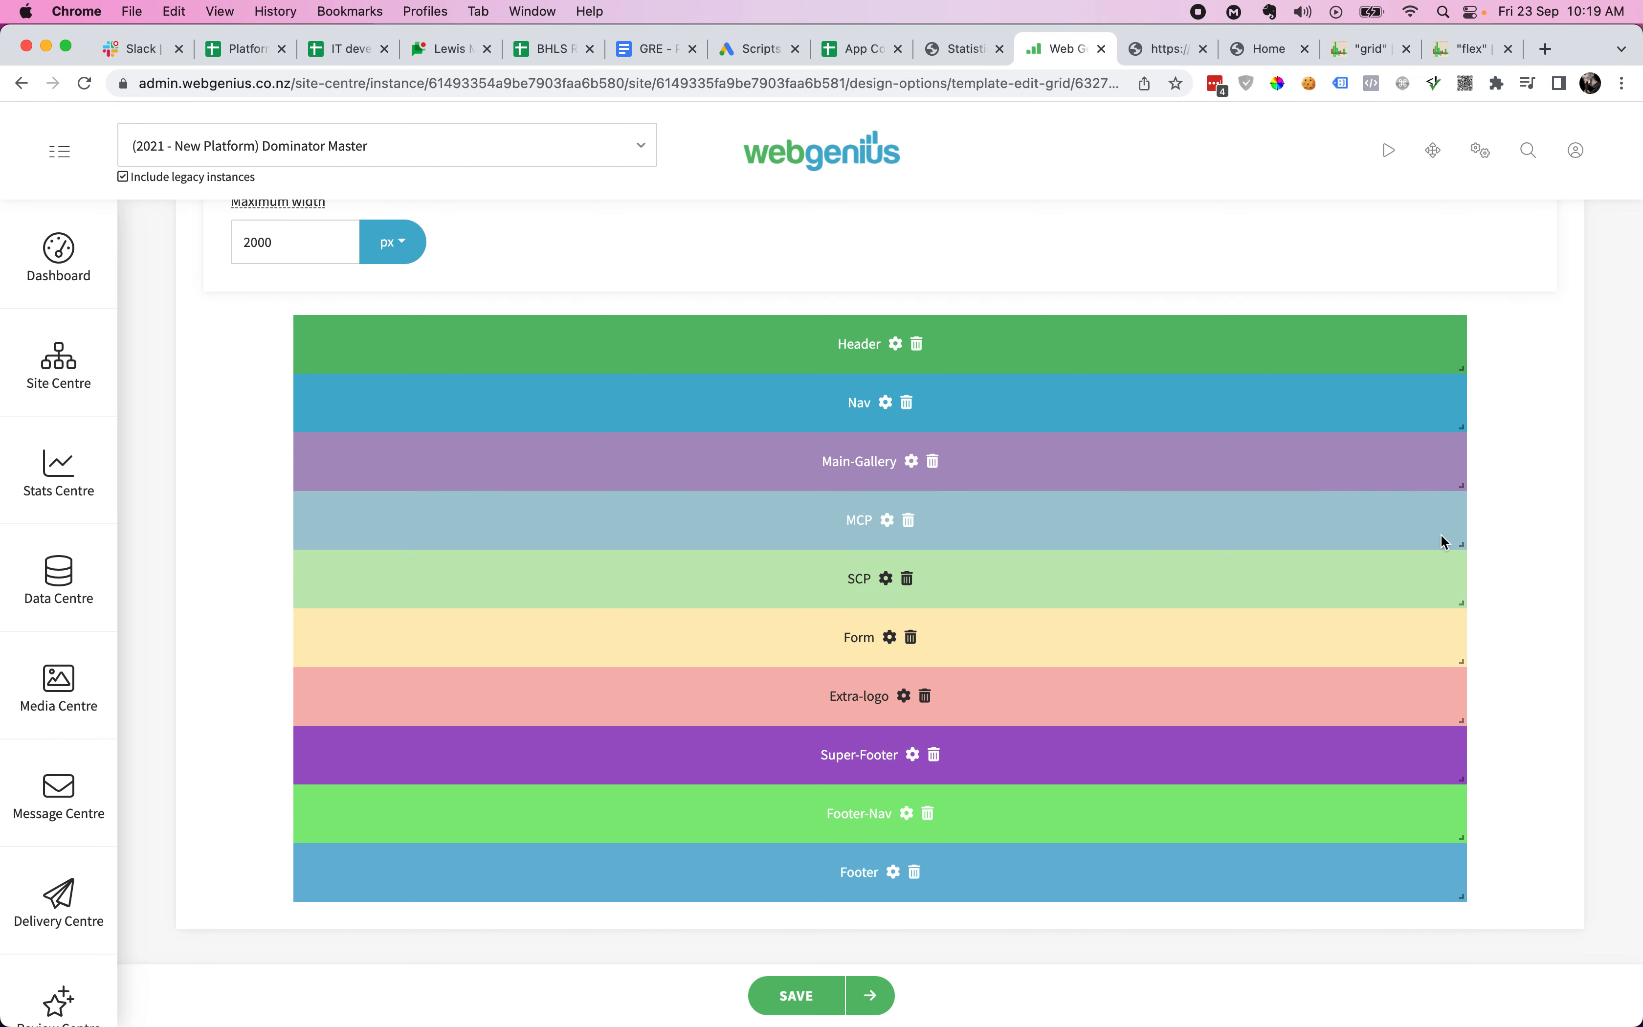
pyautogui.moveTo(1462, 544); pyautogui.dragTo(885, 534)
pyautogui.moveTo(1460, 600); pyautogui.dragTo(874, 569)
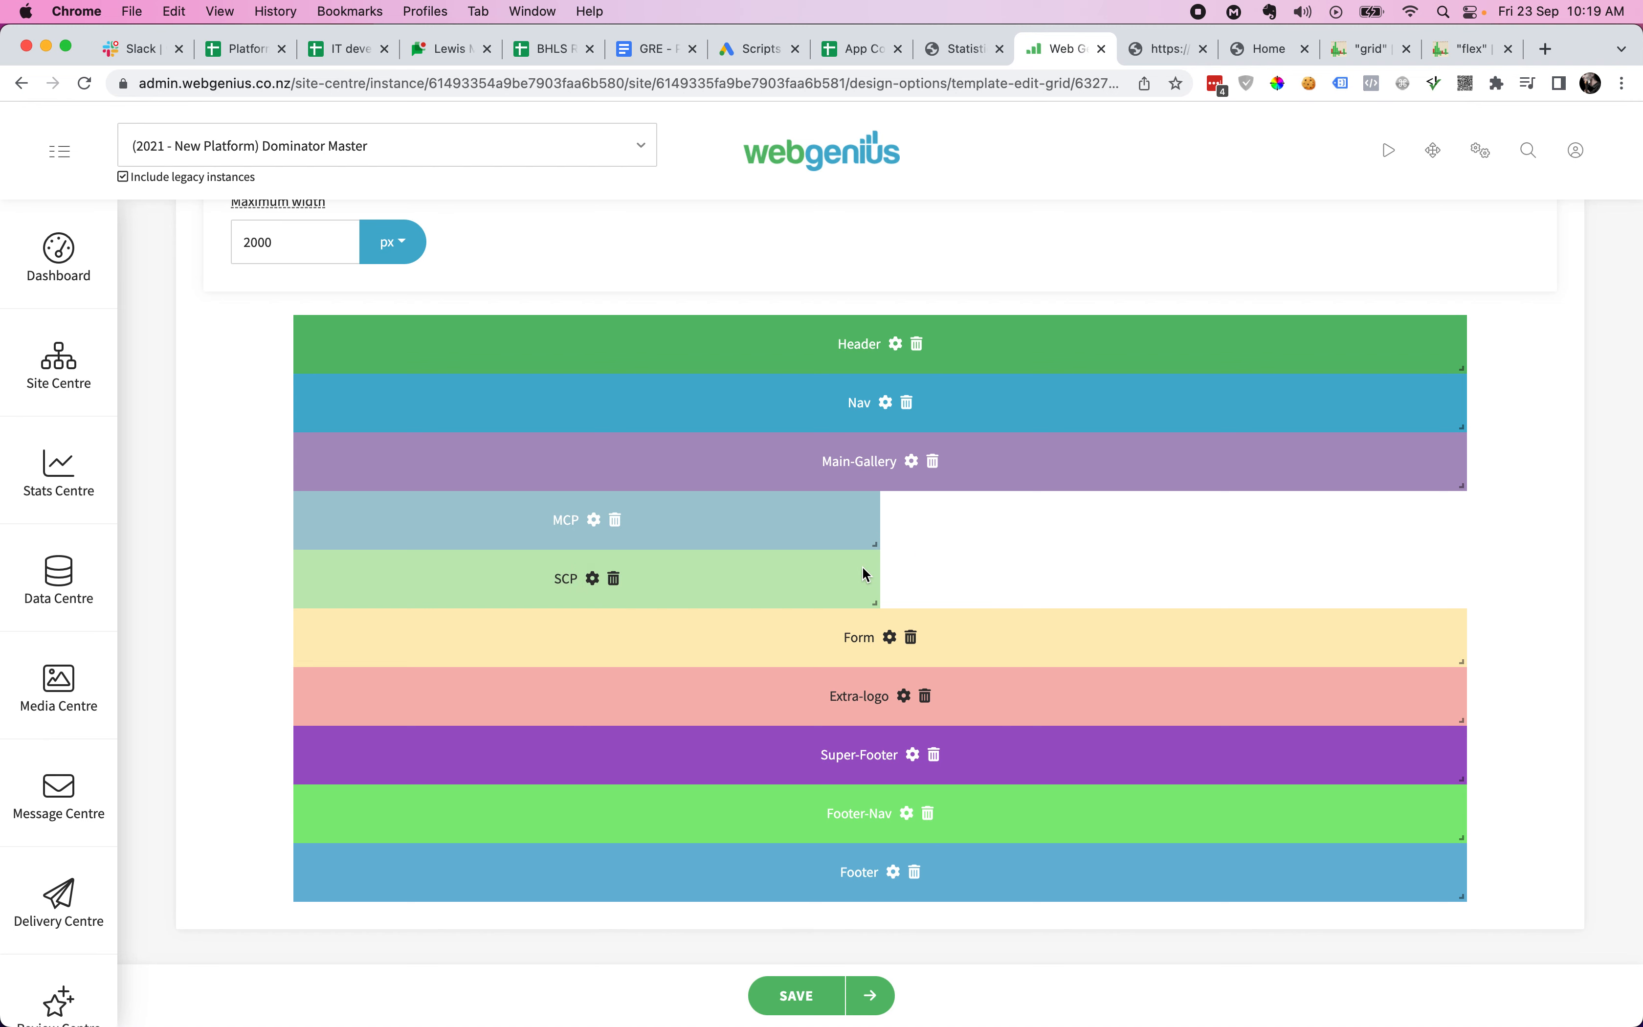
pyautogui.moveTo(768, 574); pyautogui.dragTo(1346, 568)
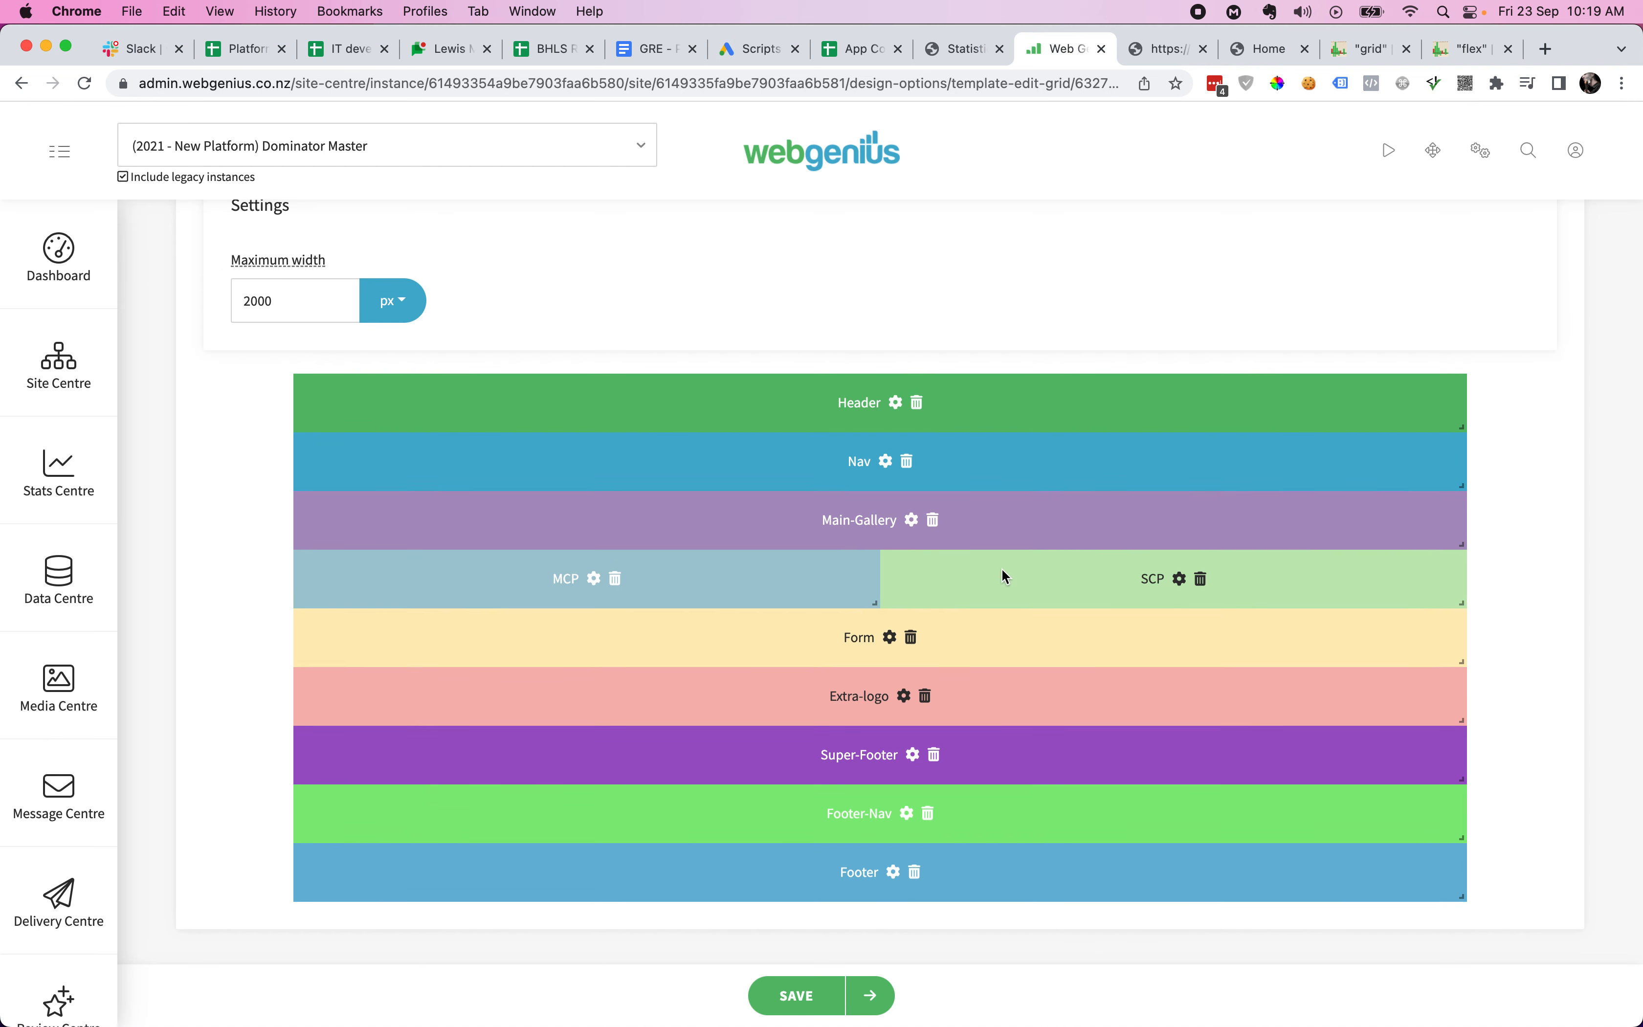
# - Change the MCP sector's width from 1480 to 740 in its sector options
pyautogui.click(594, 580)
pyautogui.click(926, 514)
pyautogui.doubleClick(926, 514)
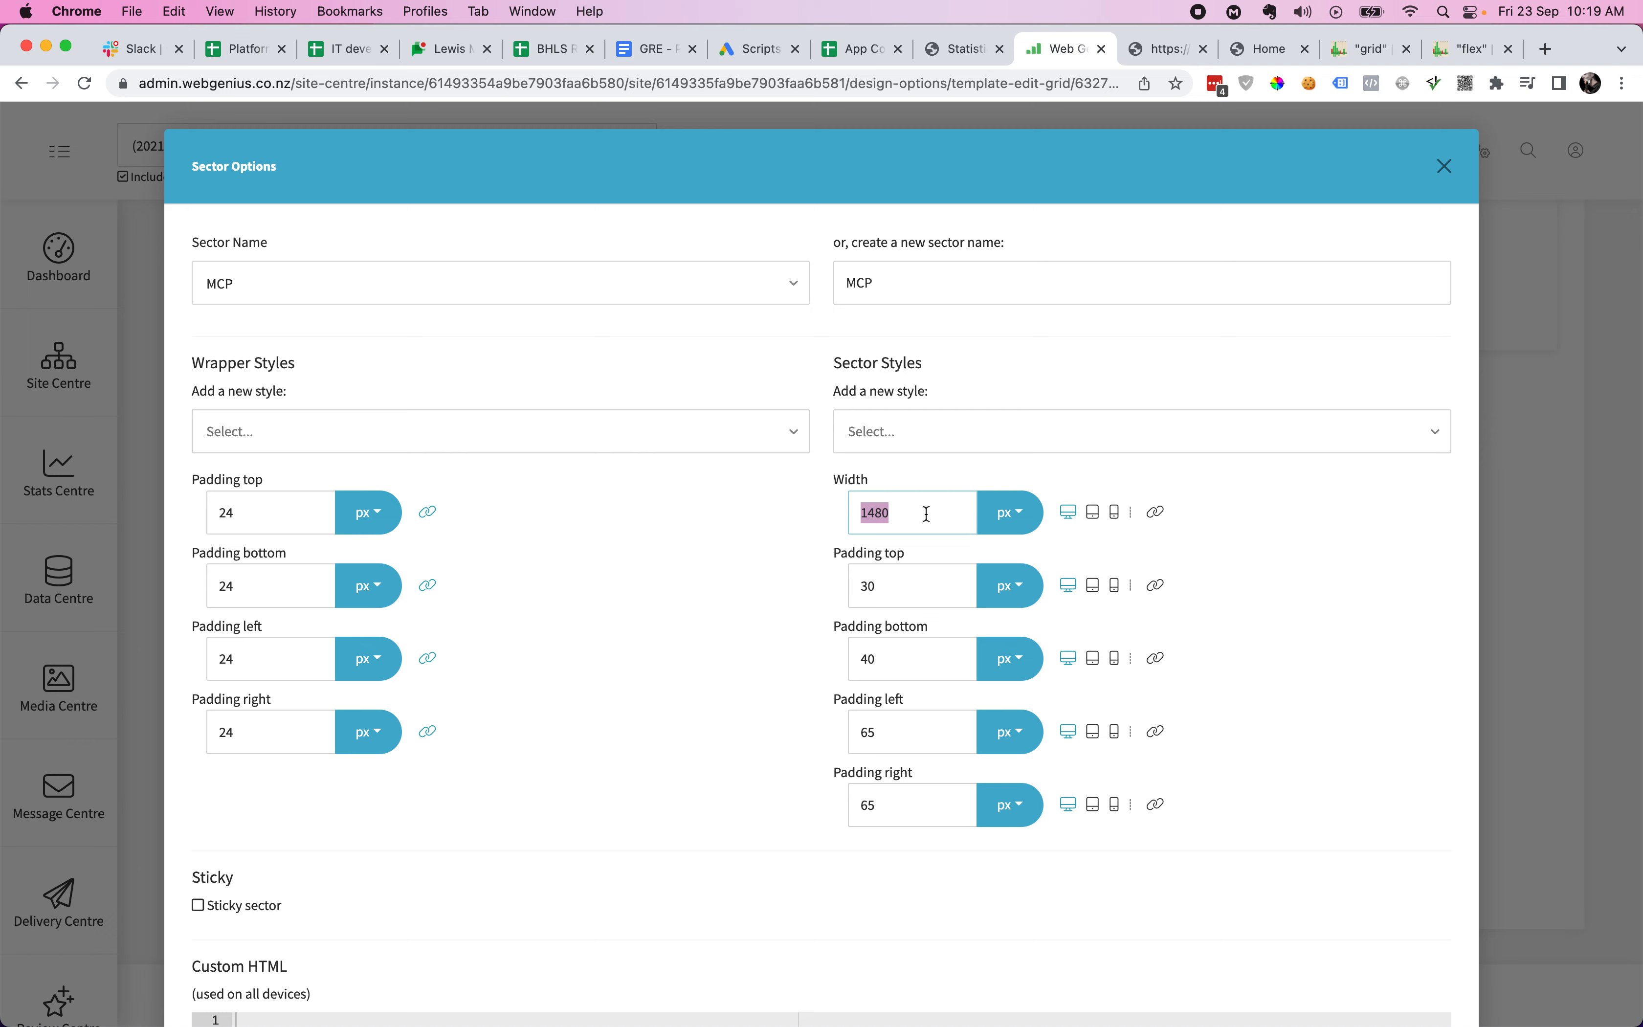
pyautogui.write('740')
pyautogui.scroll(-6, 1054, 670)
pyautogui.click(1413, 946)
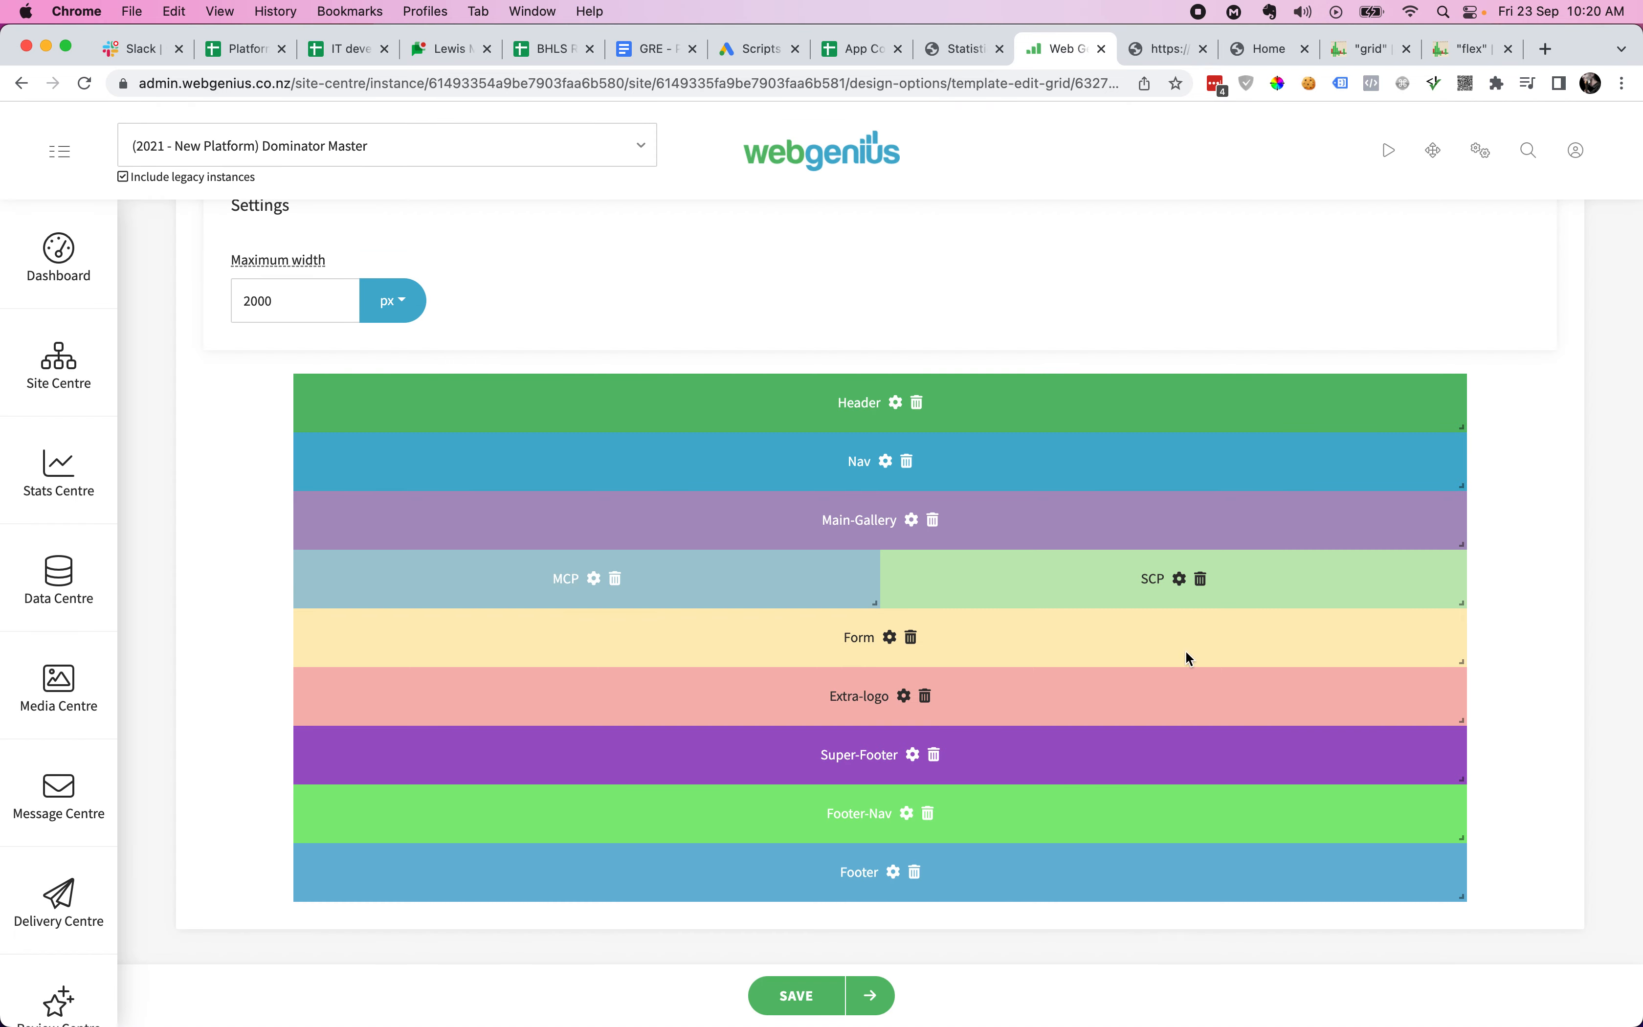
# - Change the SCP sector's width from 1480 to 740 in its sector options
pyautogui.click(1180, 579)
pyautogui.click(916, 515)
pyautogui.press('super+a')
pyautogui.write('740')
pyautogui.scroll(-6, 1058, 628)
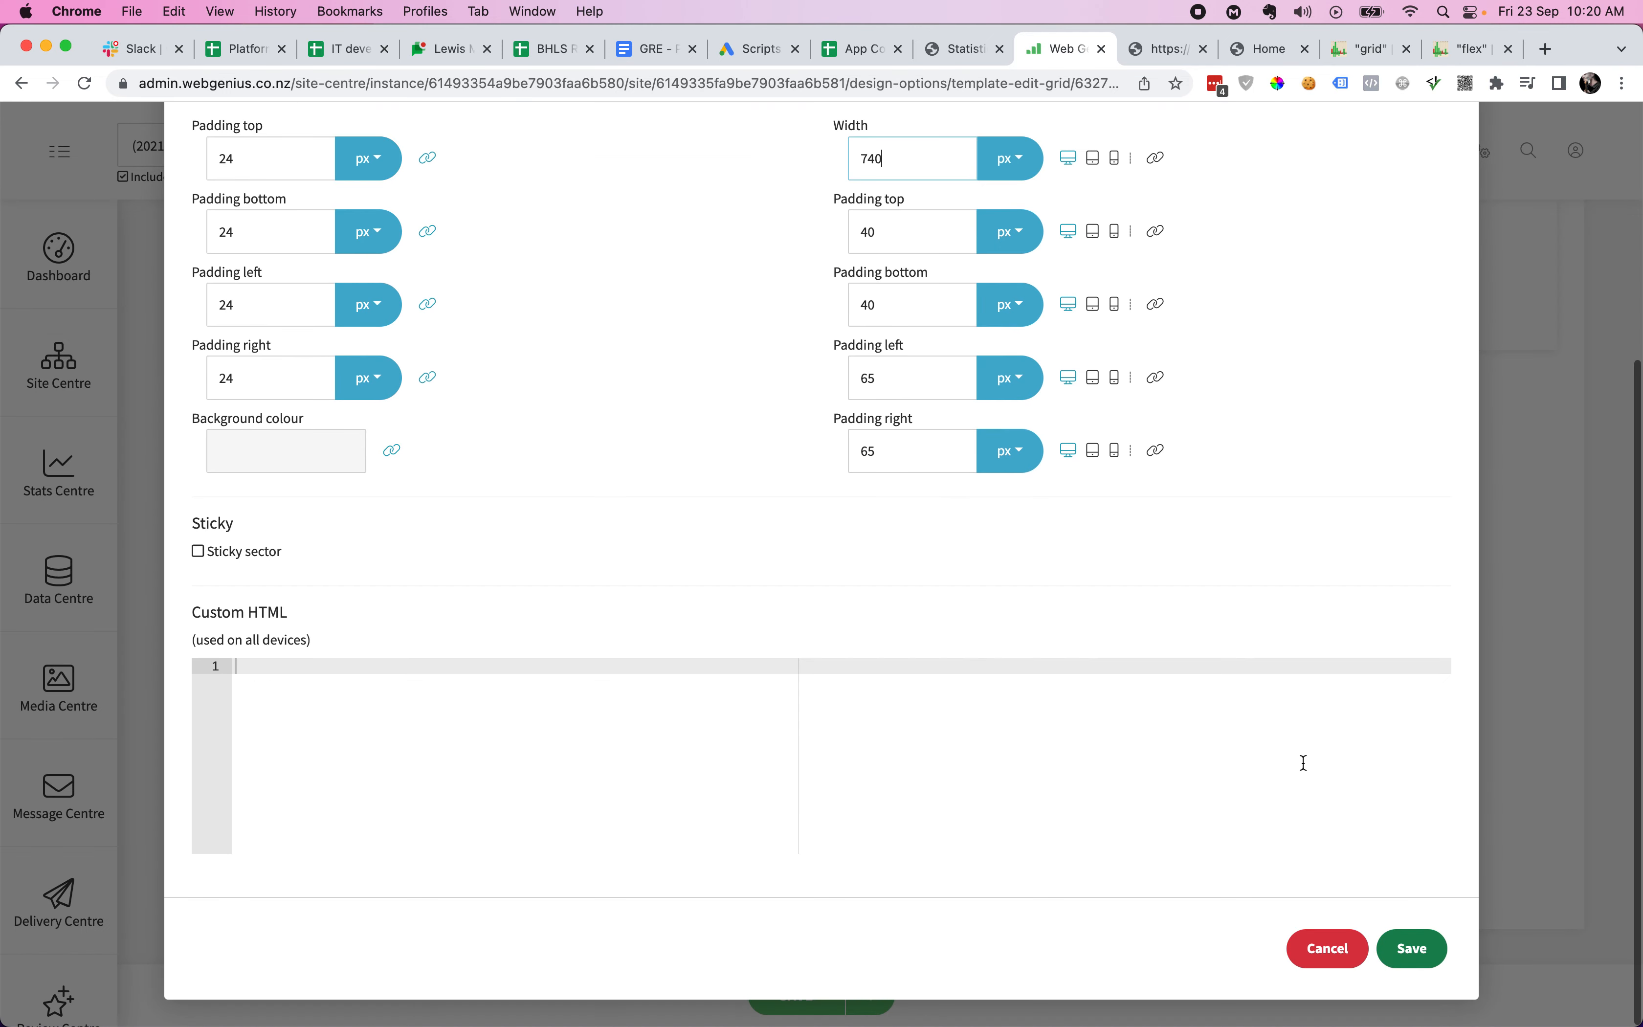
pyautogui.click(1408, 946)
# - Save the template and check the headline and three image cards sitting side by side in the preview
pyautogui.click(797, 995)
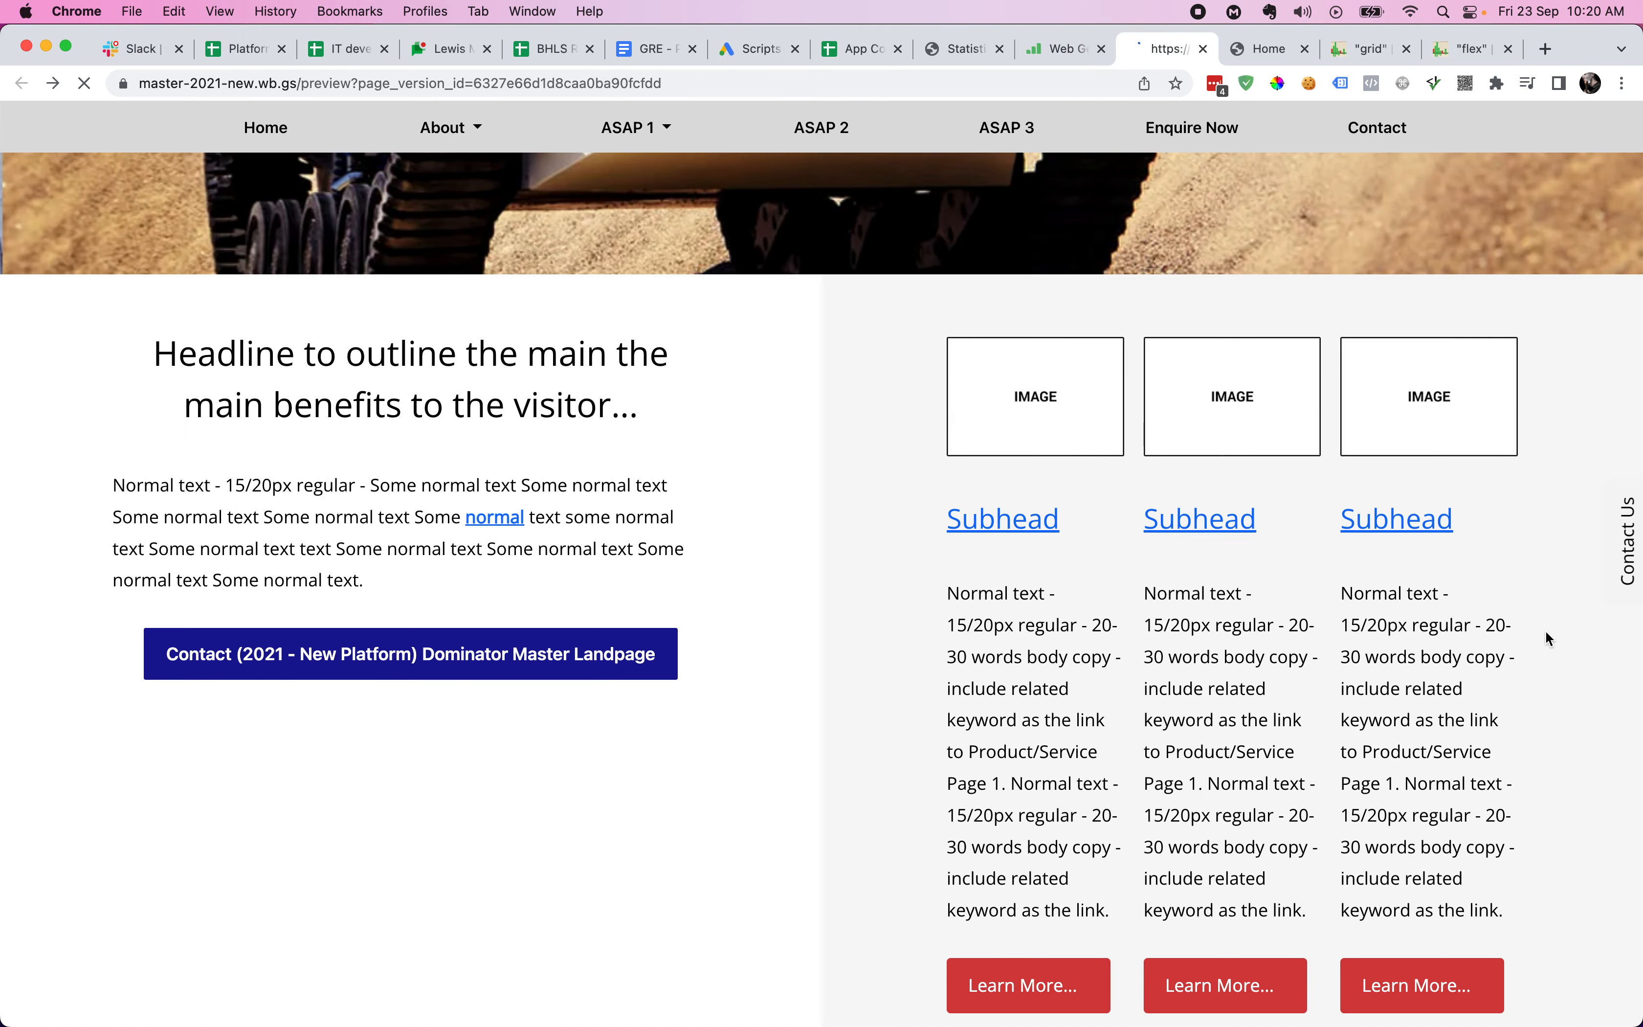
pyautogui.scroll(-5, 1546, 631)
pyautogui.scroll(-15, 1570, 732)
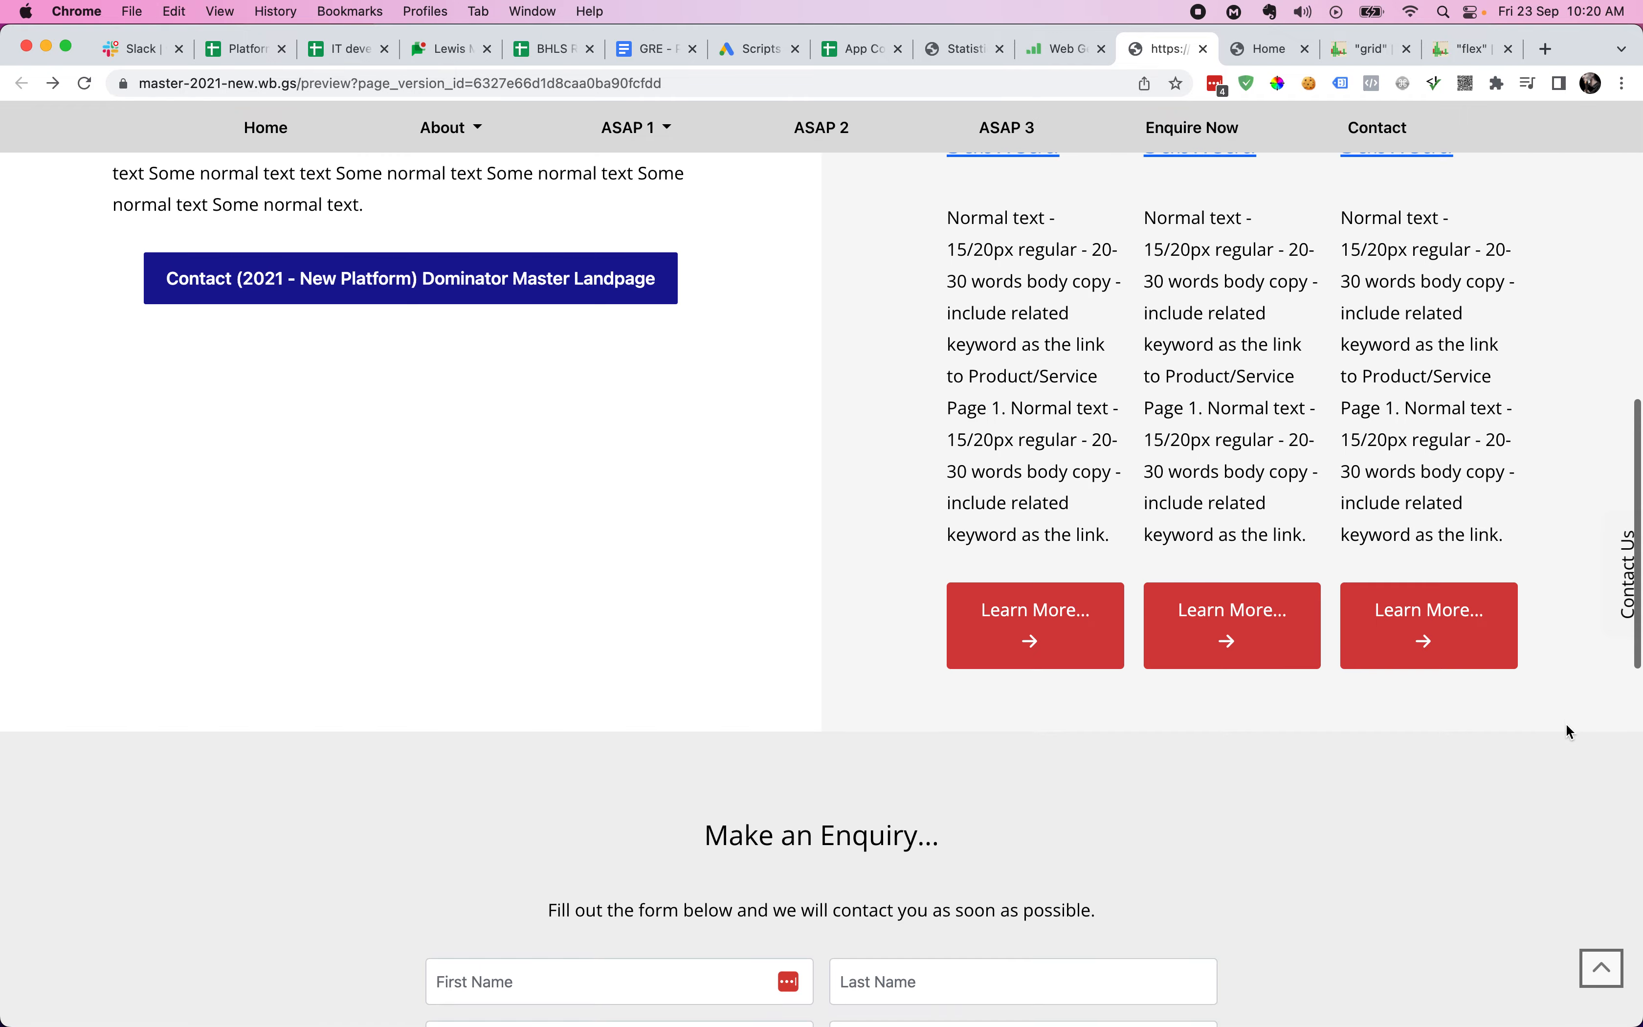
pyautogui.scroll(20, 1571, 732)
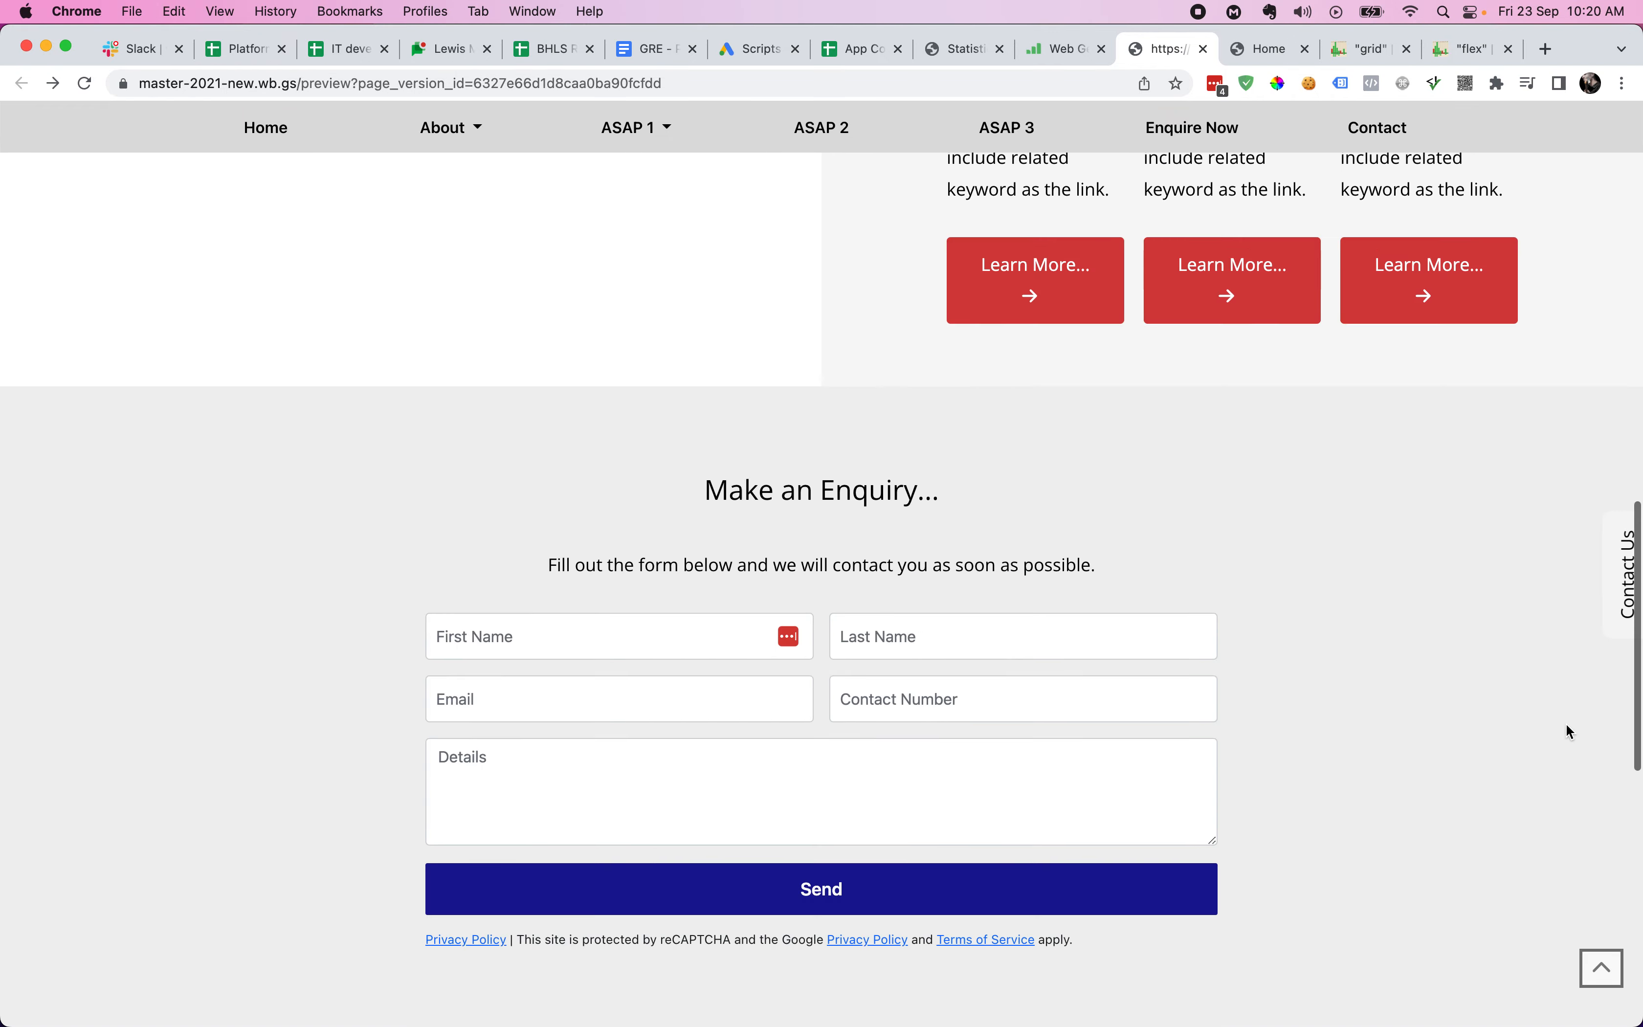
pyautogui.scroll(-10, 1566, 725)
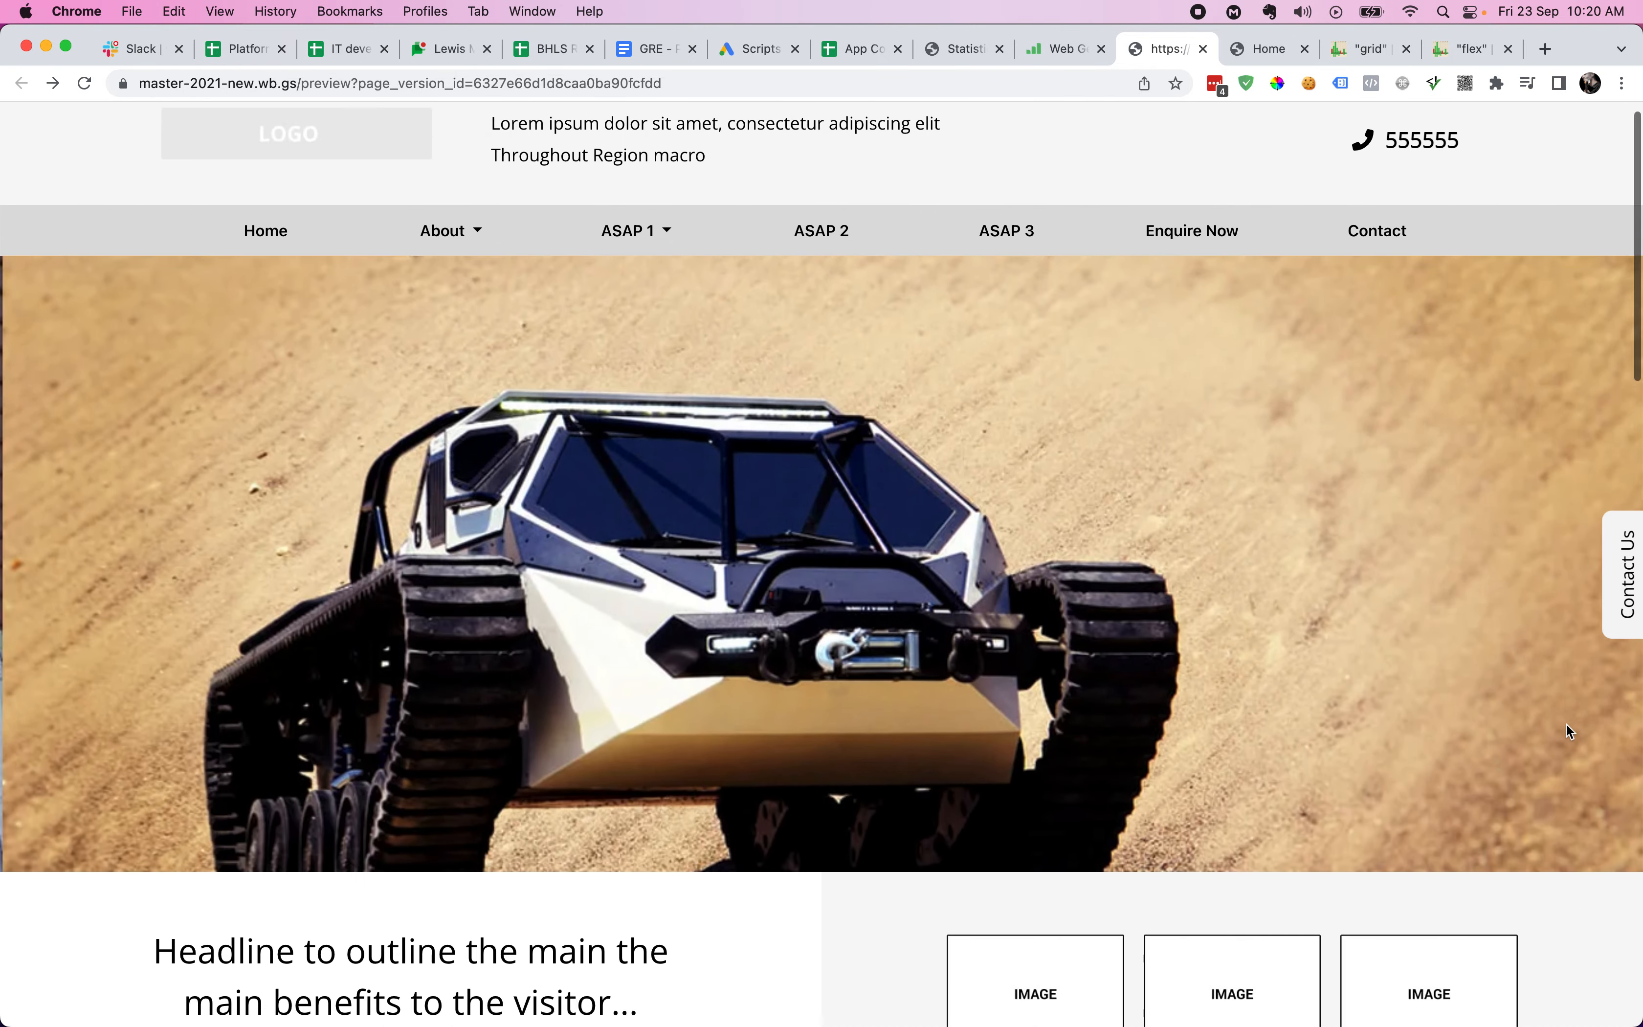
pyautogui.scroll(2, 1568, 730)
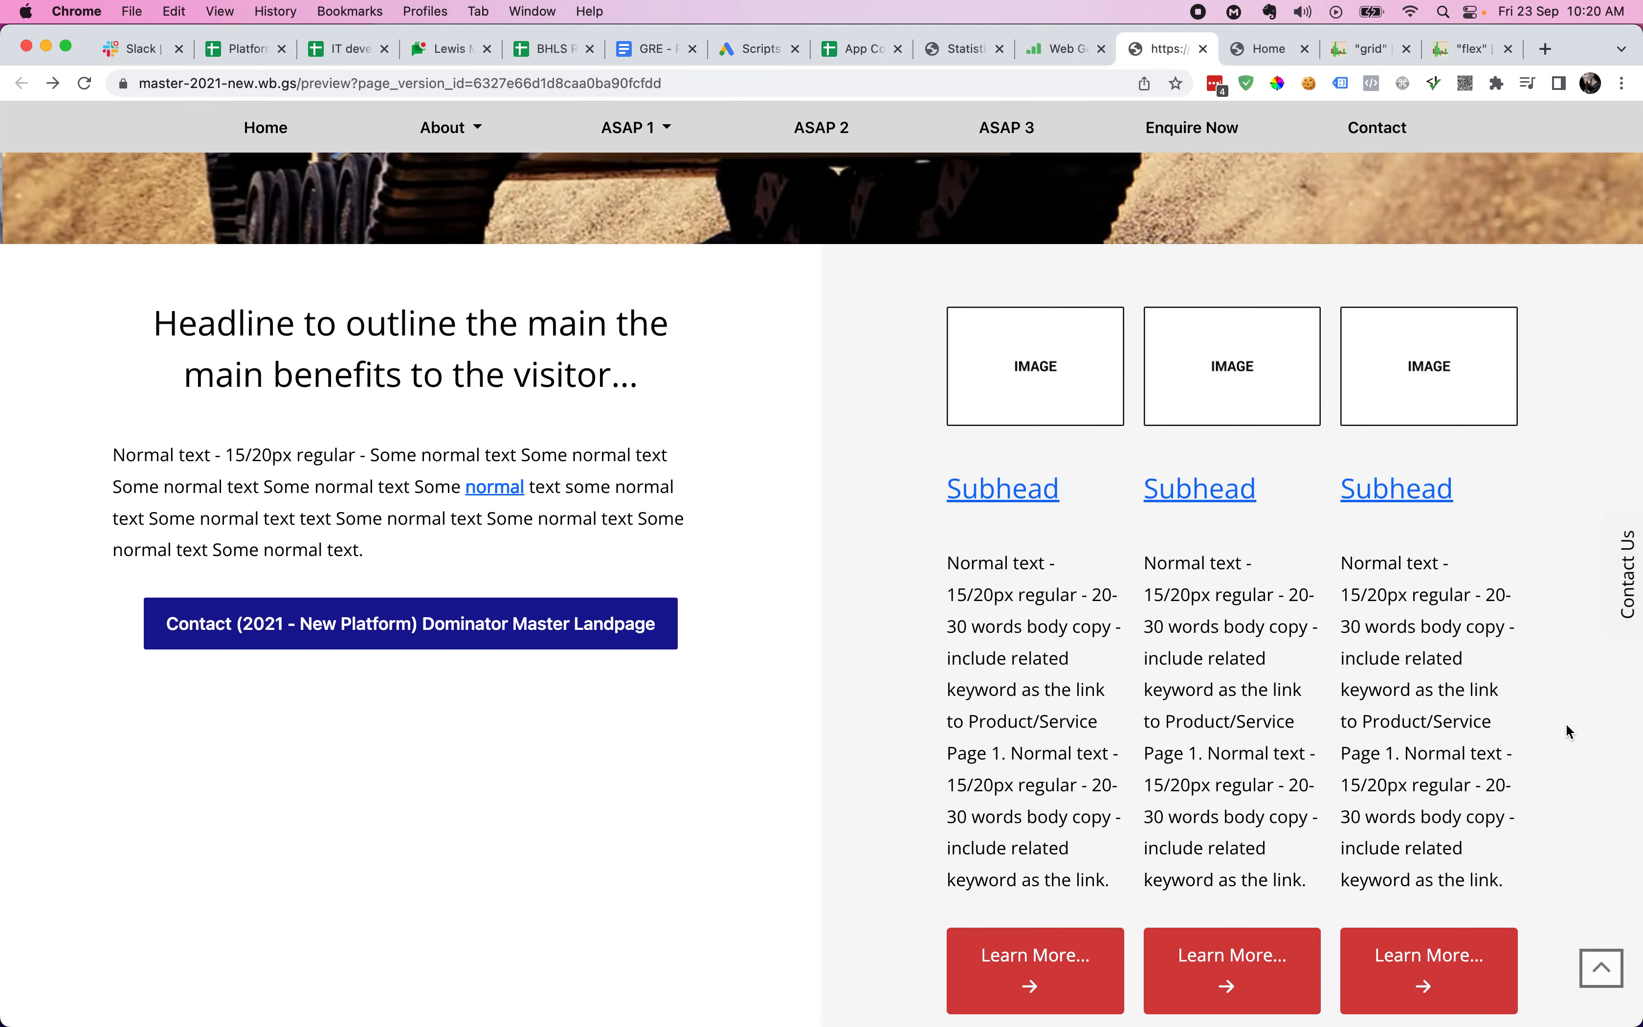
pyautogui.press('super+alt+j')
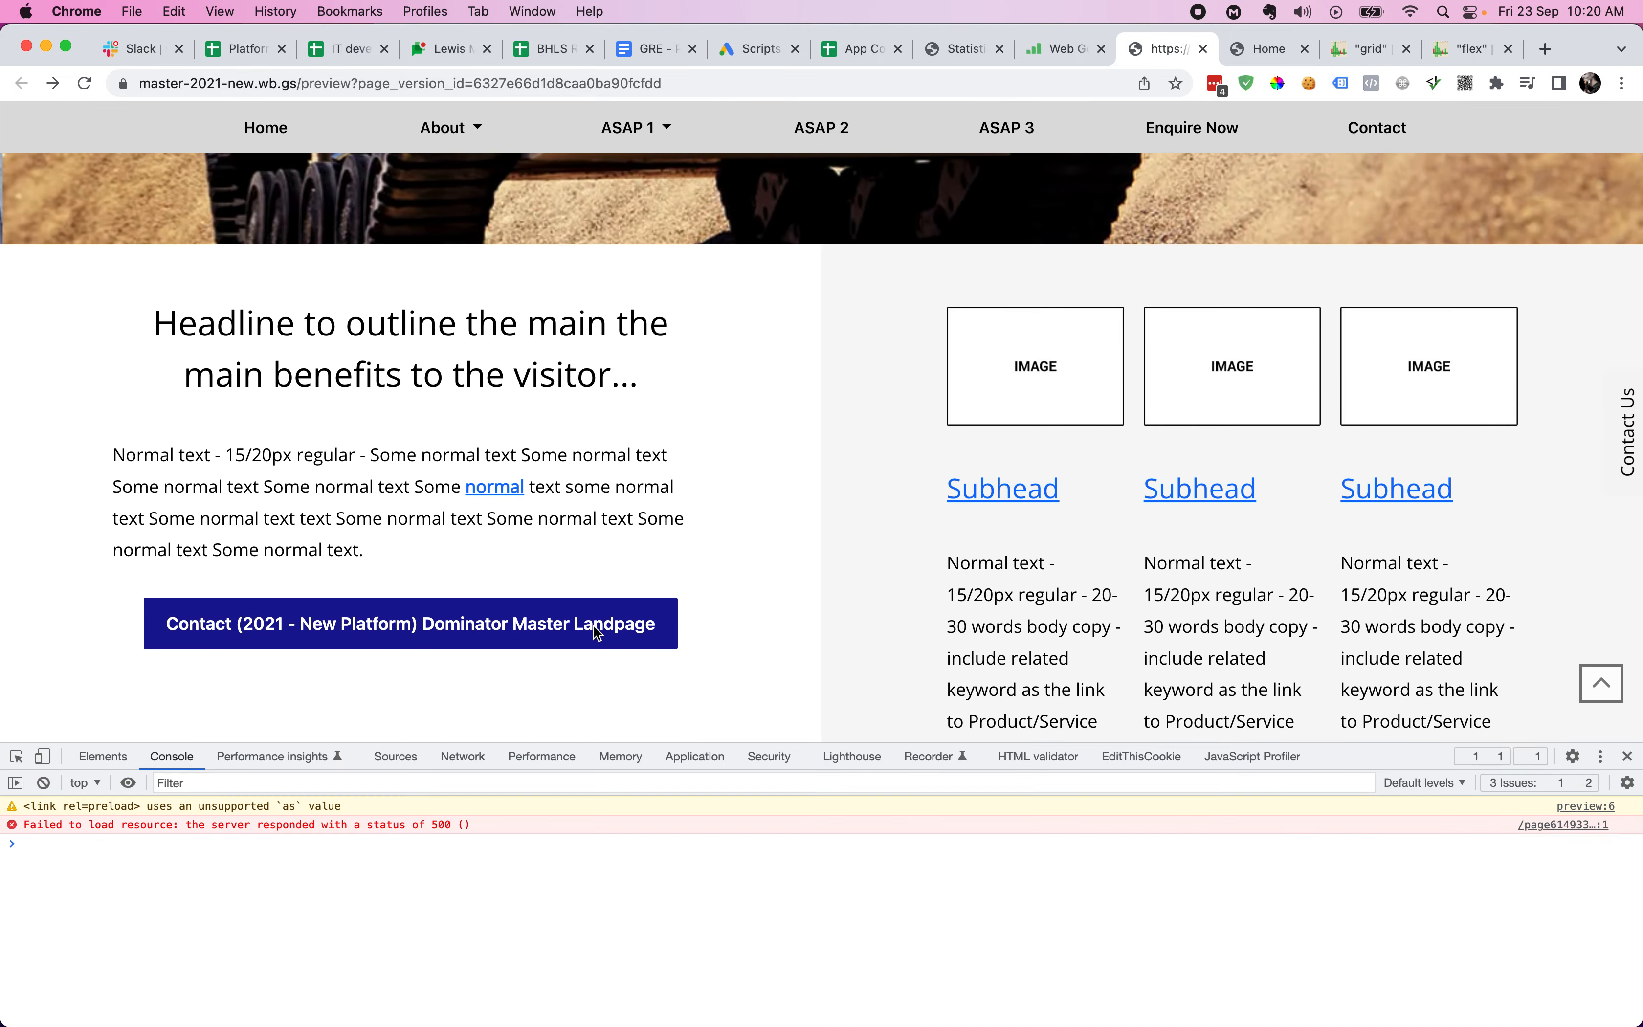
# - Preview the two-column page at iPad Air size to see how it stacks, then restore desktop width
pyautogui.click(42, 757)
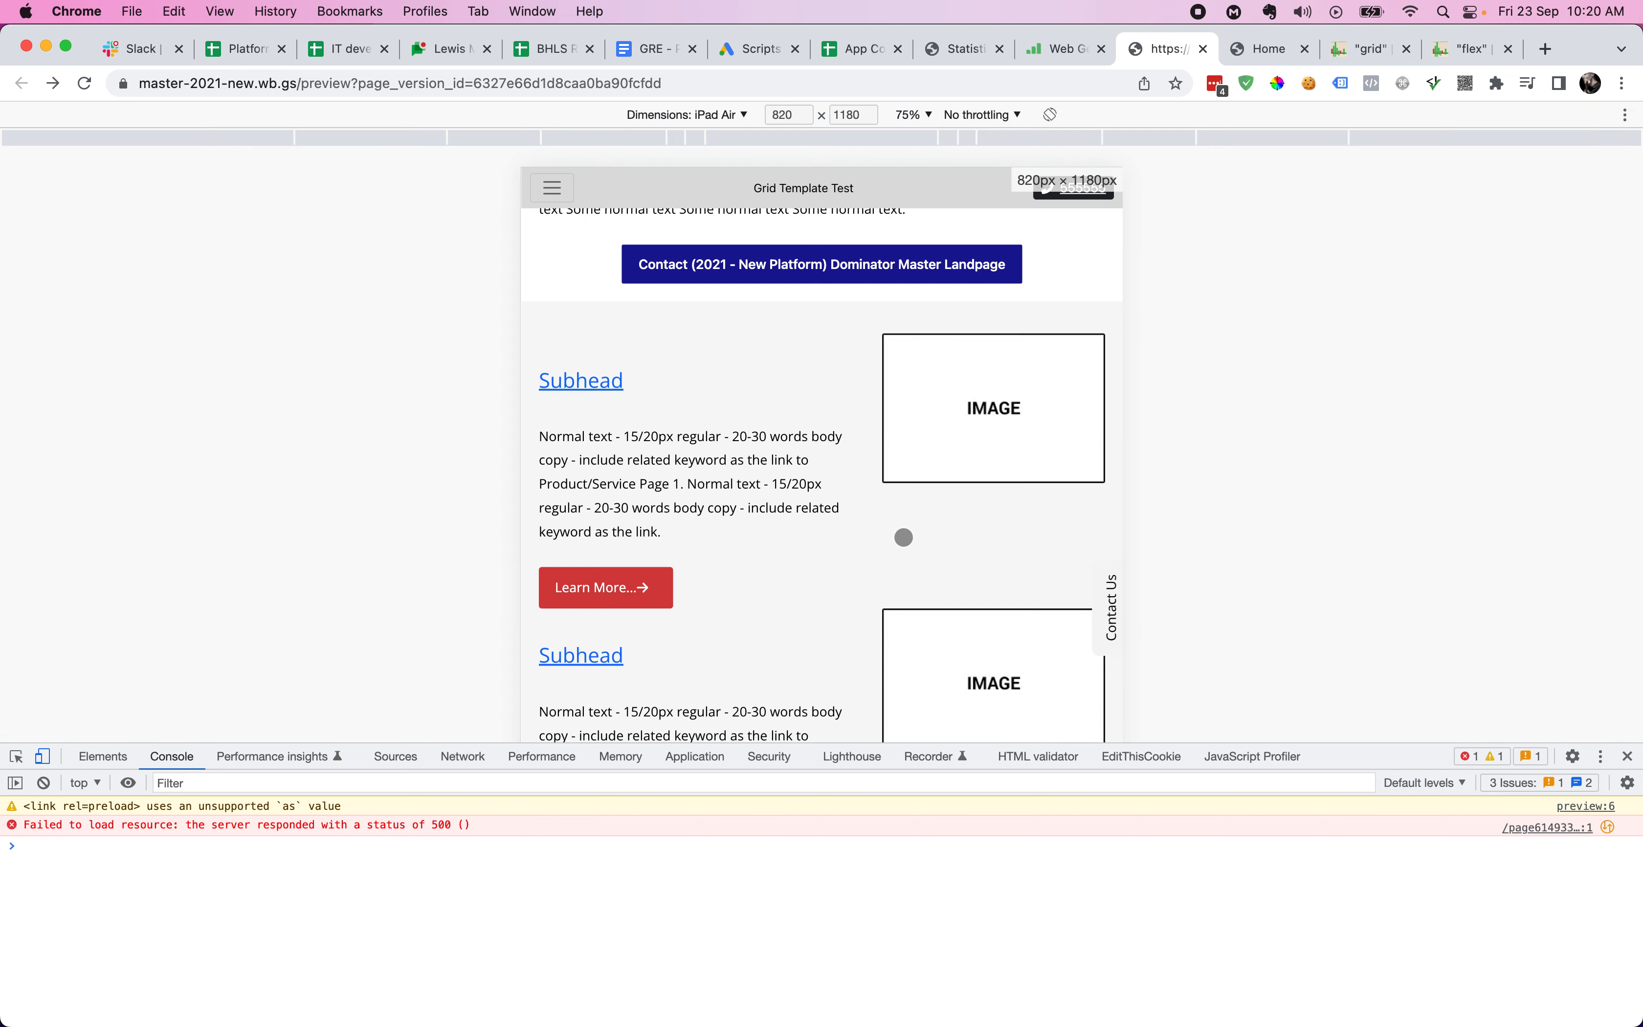
pyautogui.scroll(6, 899, 540)
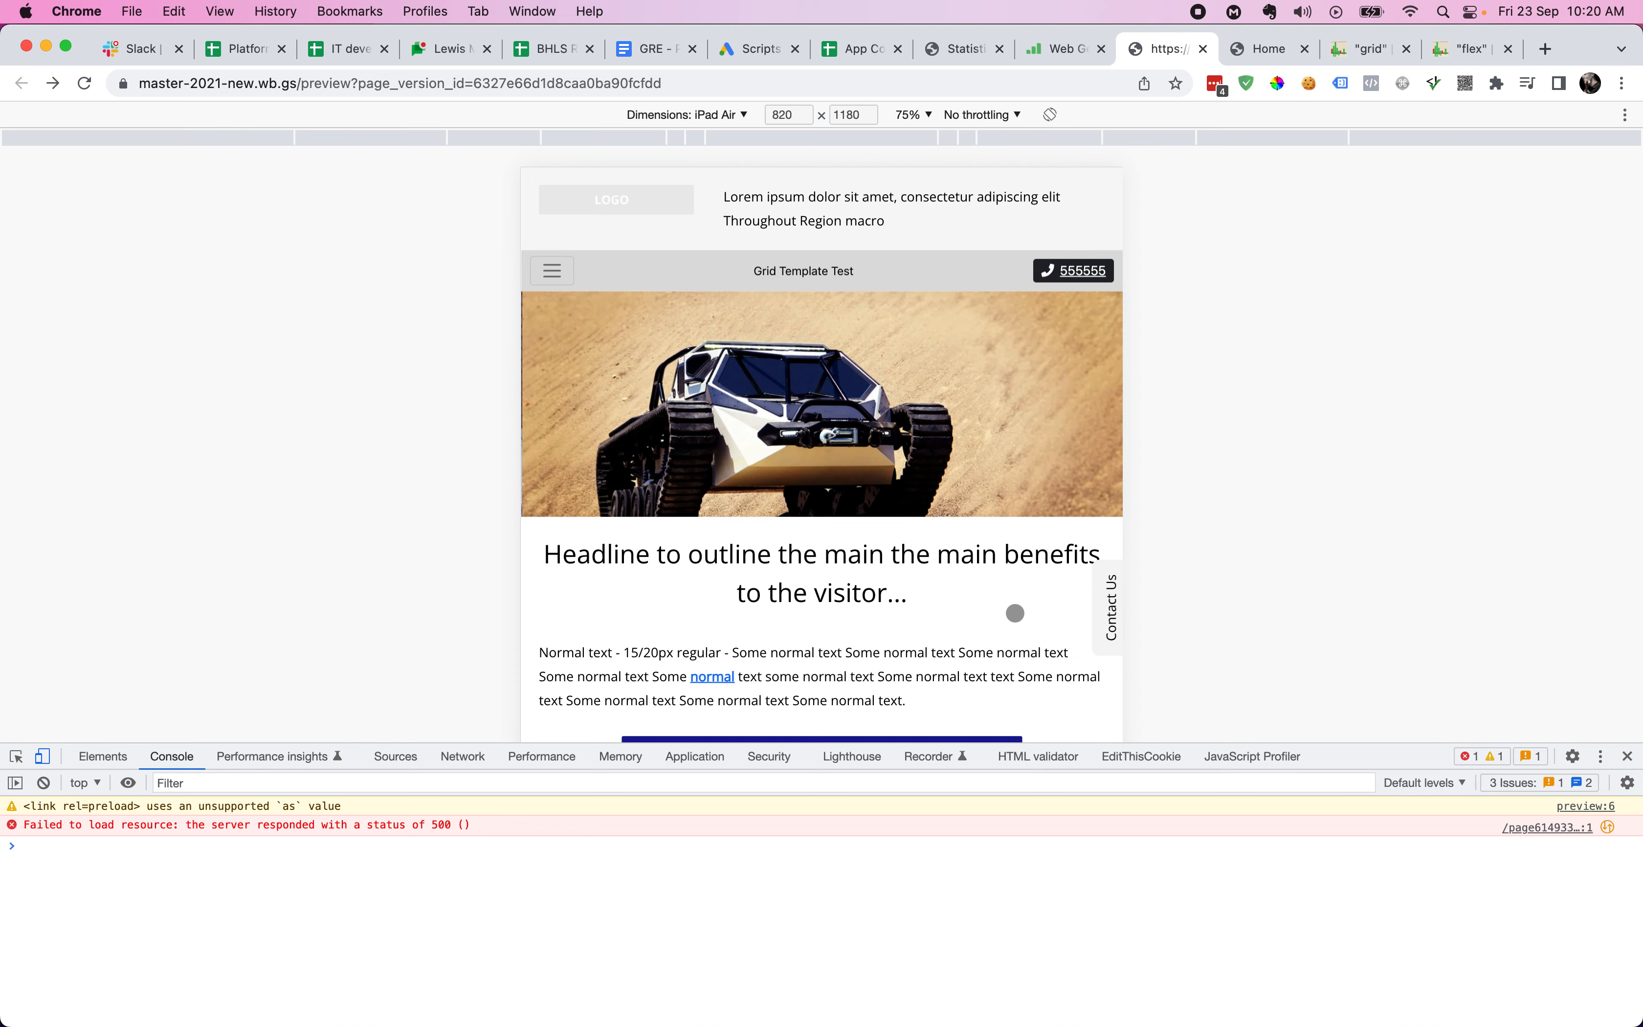
pyautogui.click(105, 756)
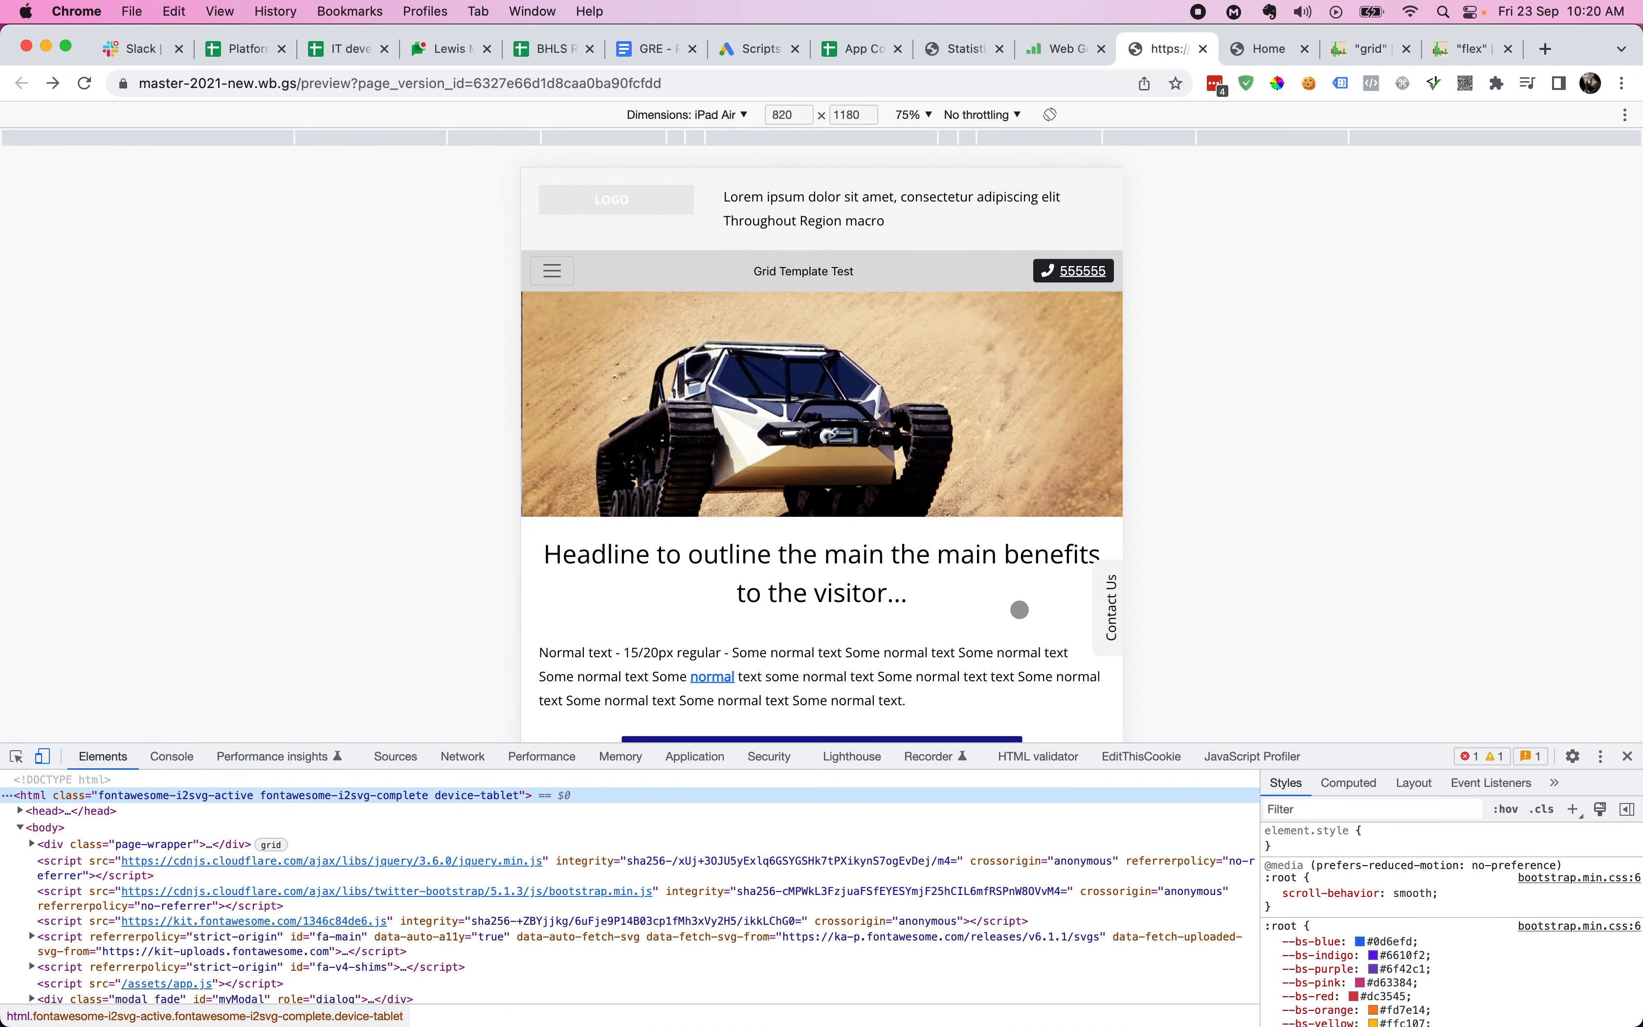
pyautogui.scroll(-3, 1019, 610)
pyautogui.scroll(-6, 1020, 609)
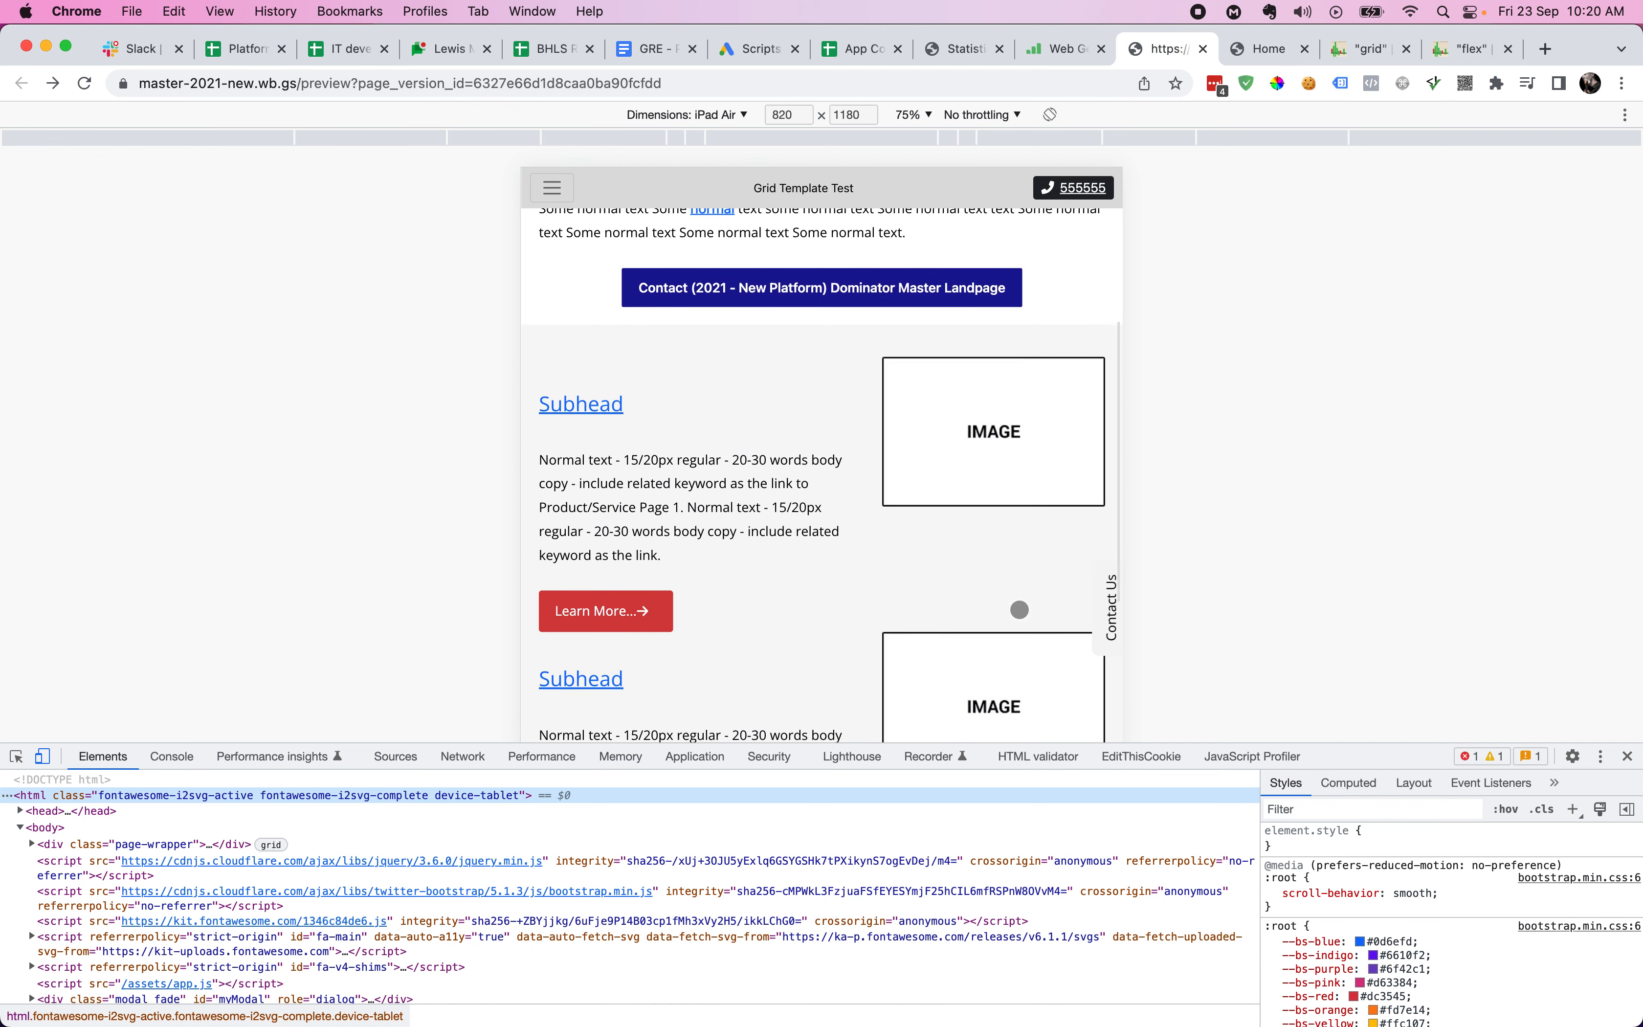
pyautogui.scroll(-2, 1020, 609)
pyautogui.scroll(12, 1020, 609)
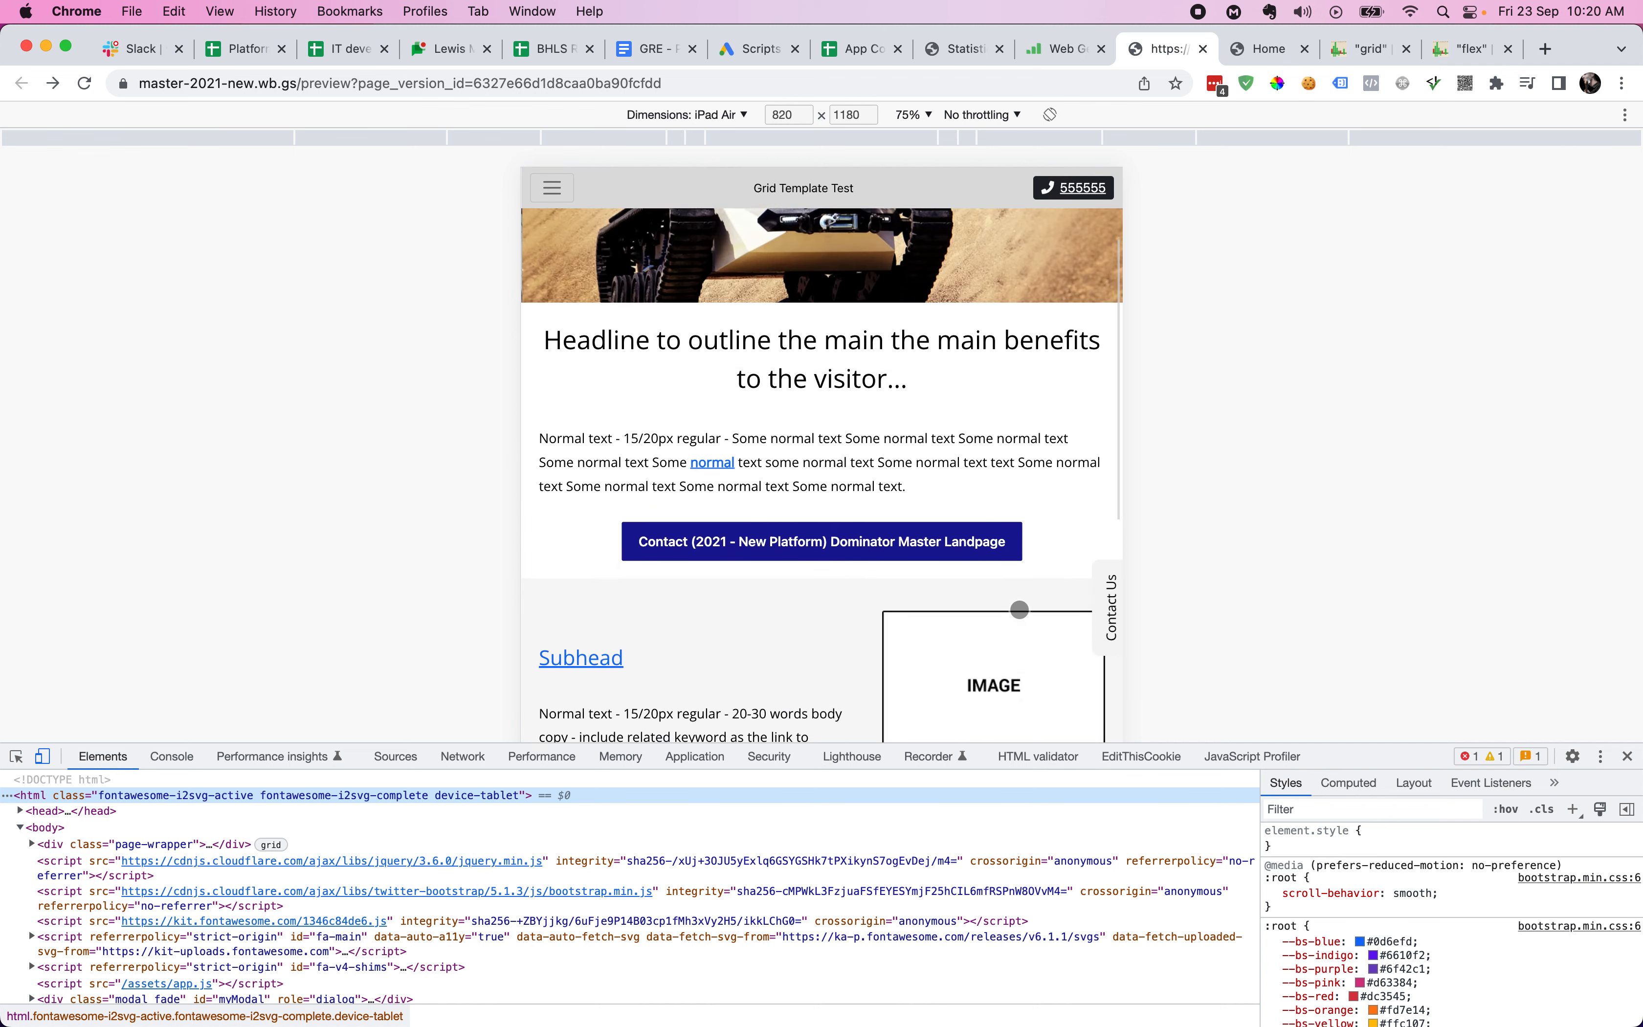
pyautogui.scroll(-10, 1020, 609)
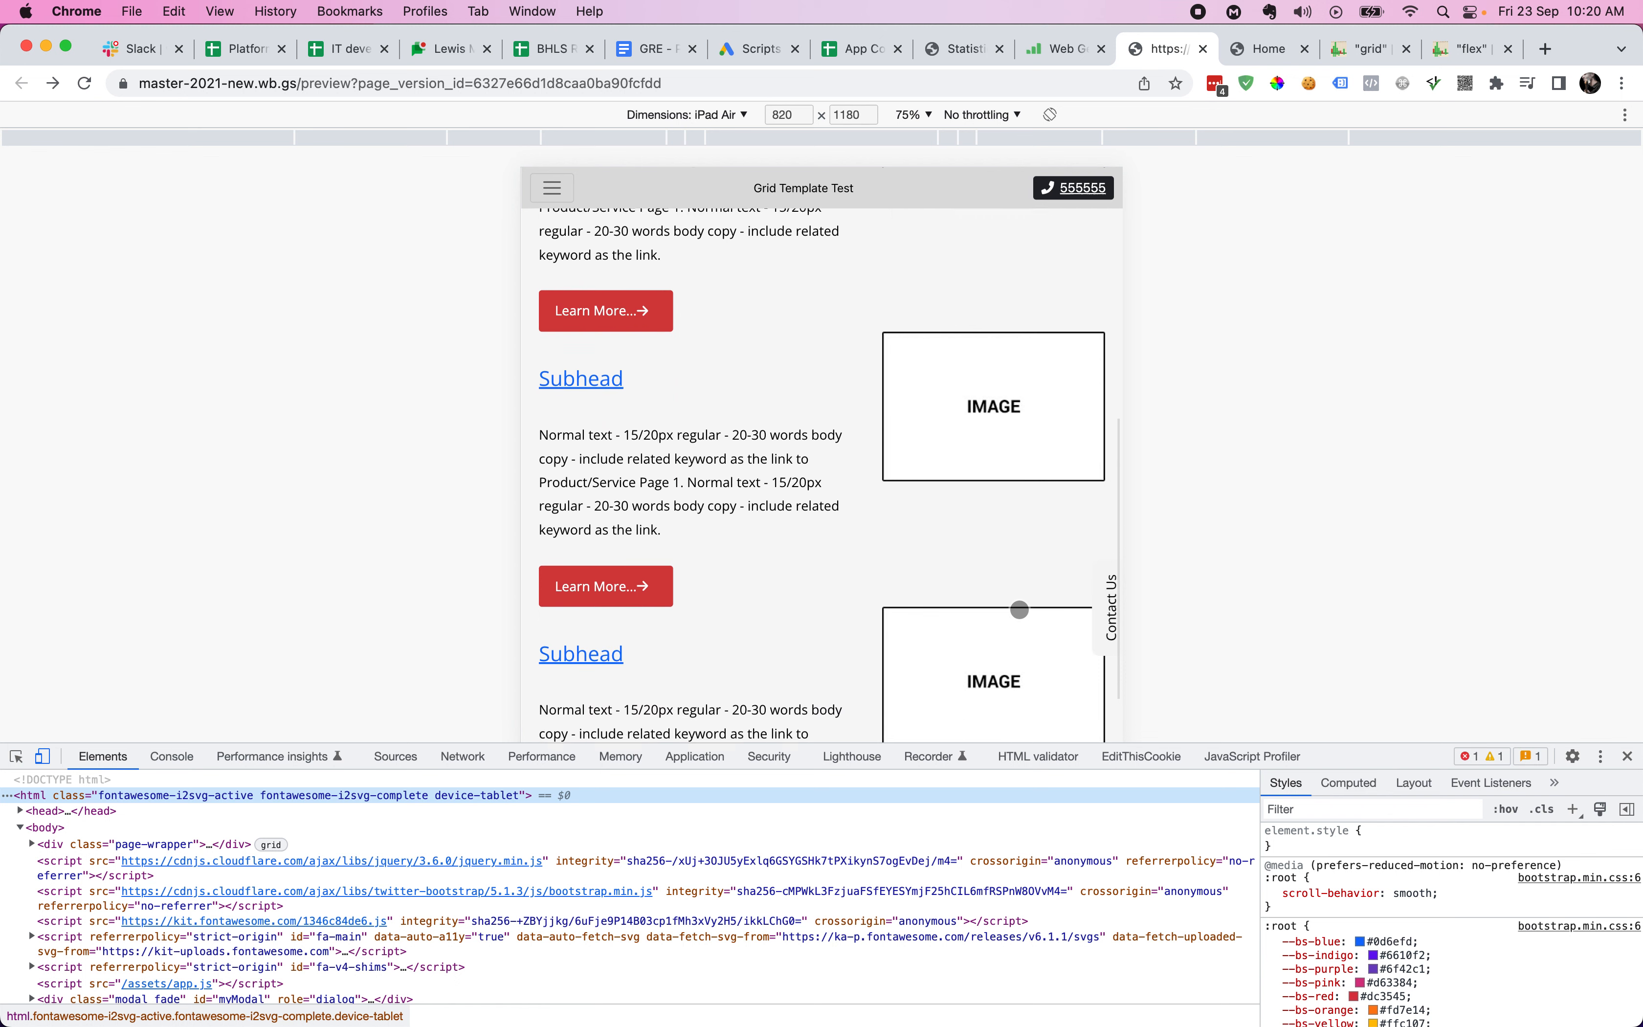
pyautogui.scroll(10, 1020, 609)
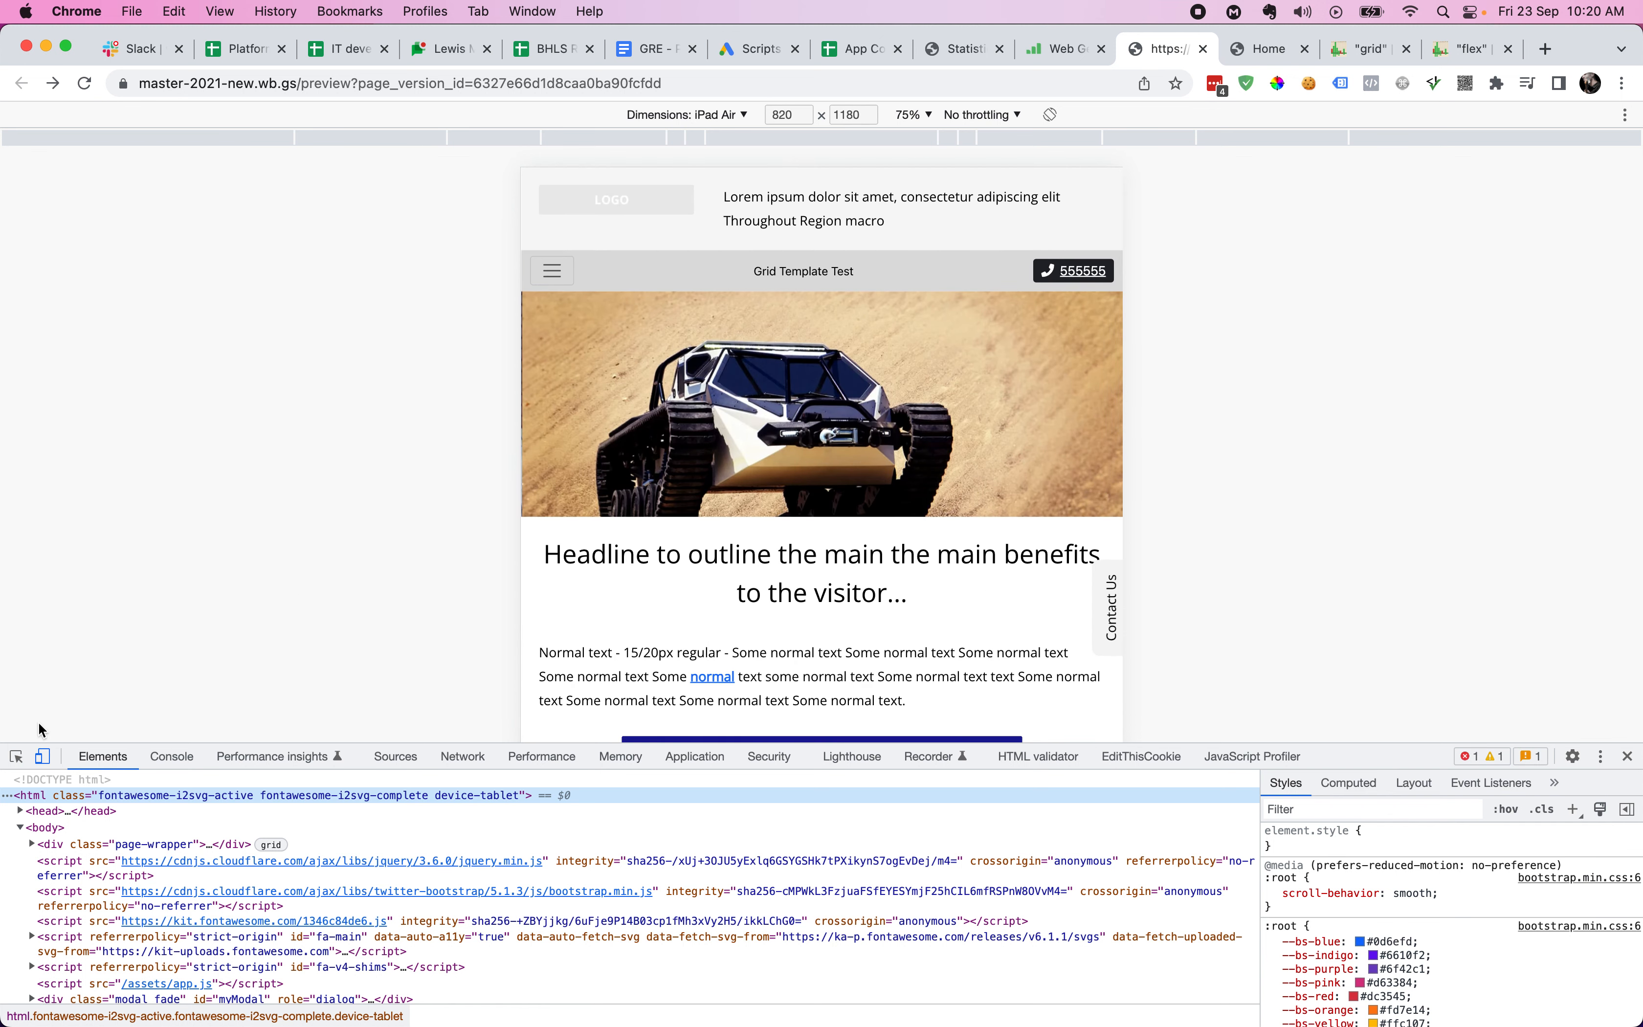
pyautogui.click(45, 758)
# - Move SCP onto its own full-width row and set its sector width to 1480px
pyautogui.press('super+alt+Left')
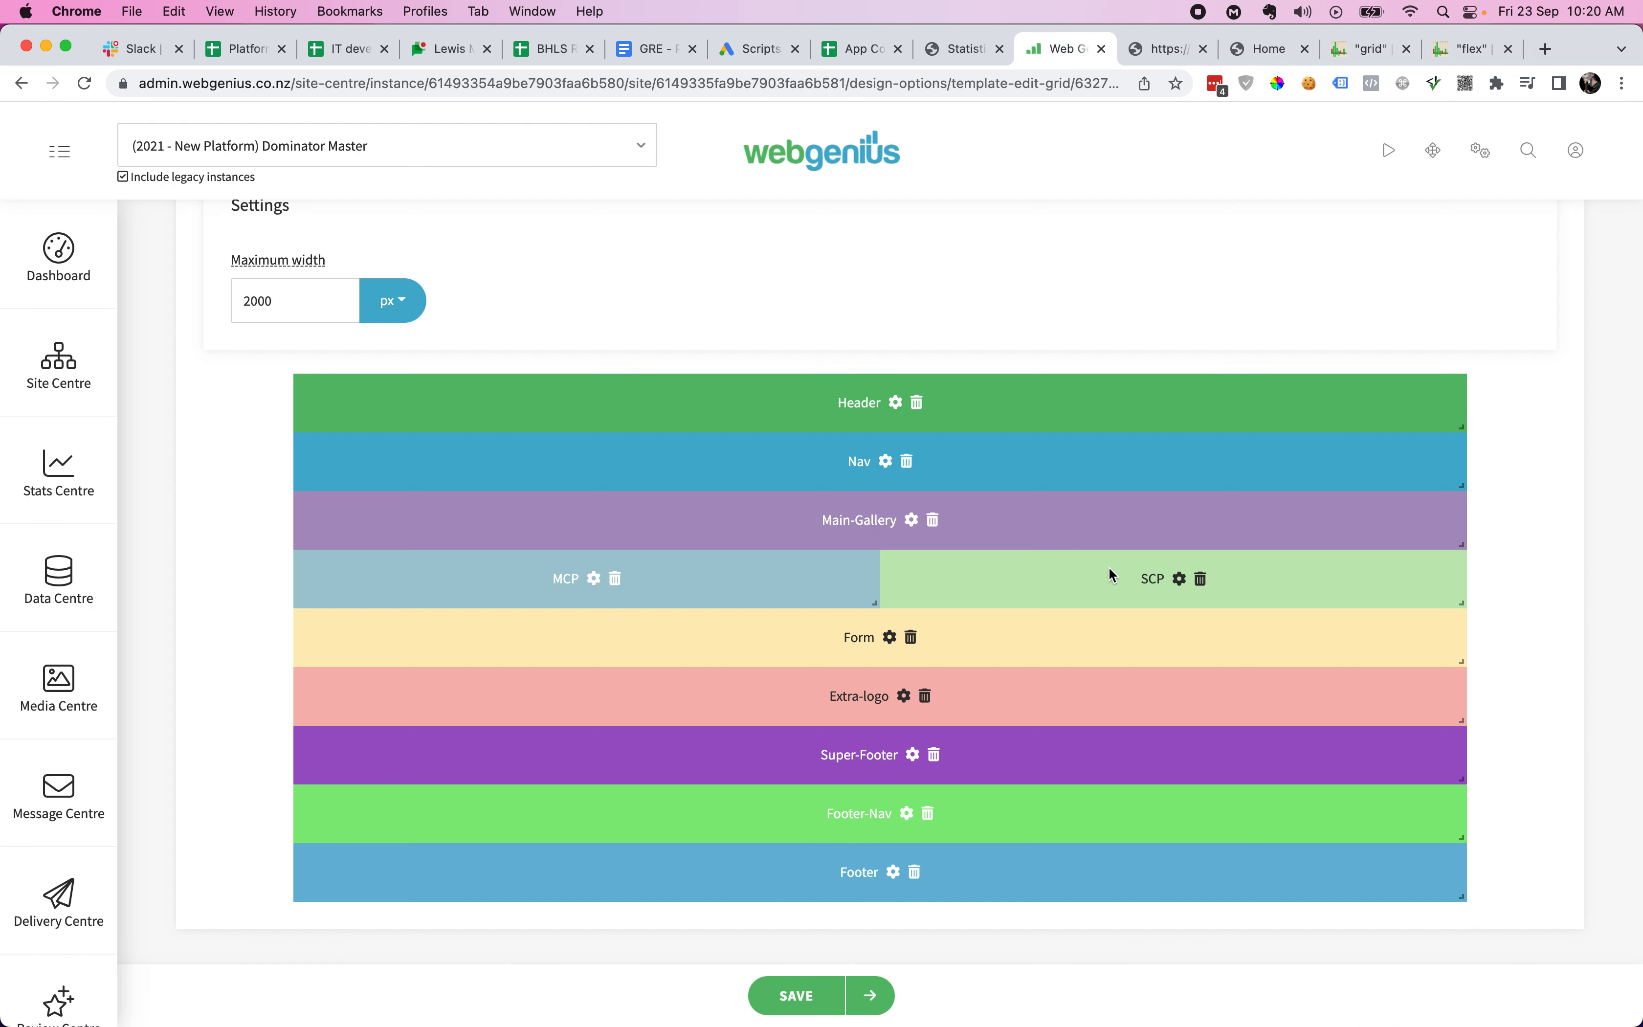
pyautogui.moveTo(1057, 590); pyautogui.dragTo(486, 637)
pyautogui.moveTo(872, 662); pyautogui.dragTo(1460, 655)
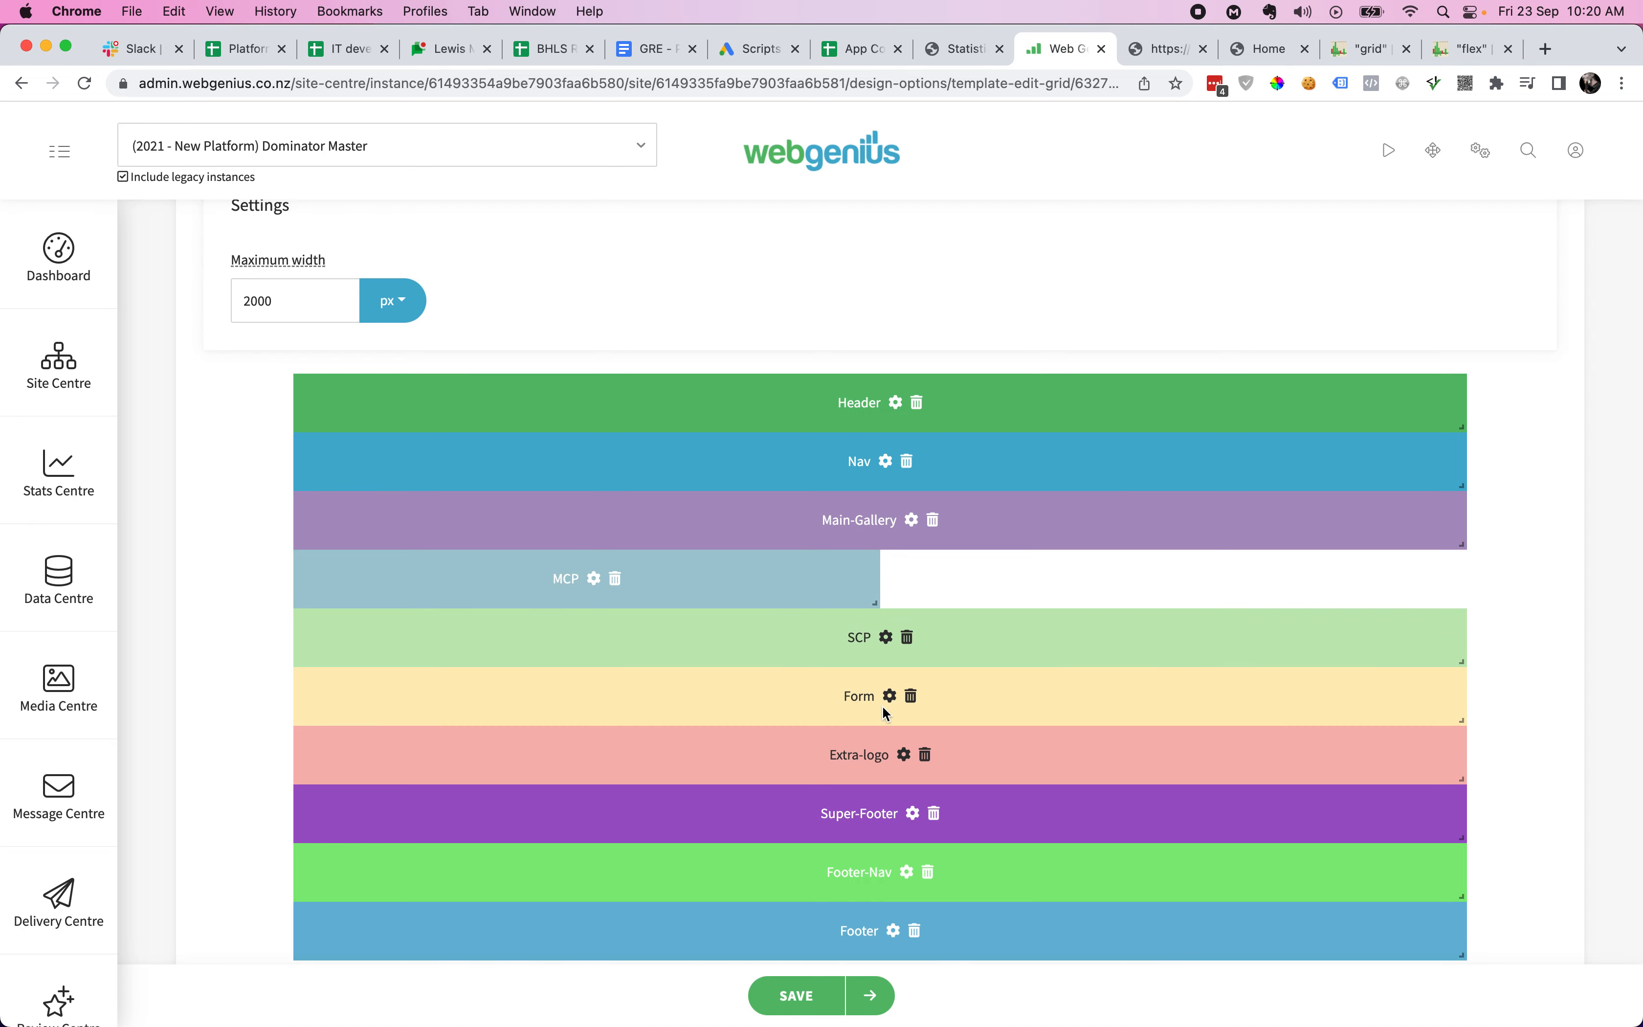
pyautogui.click(886, 637)
pyautogui.click(931, 518)
pyautogui.press('super+a')
pyautogui.write('1480')
pyautogui.scroll(-5, 1172, 755)
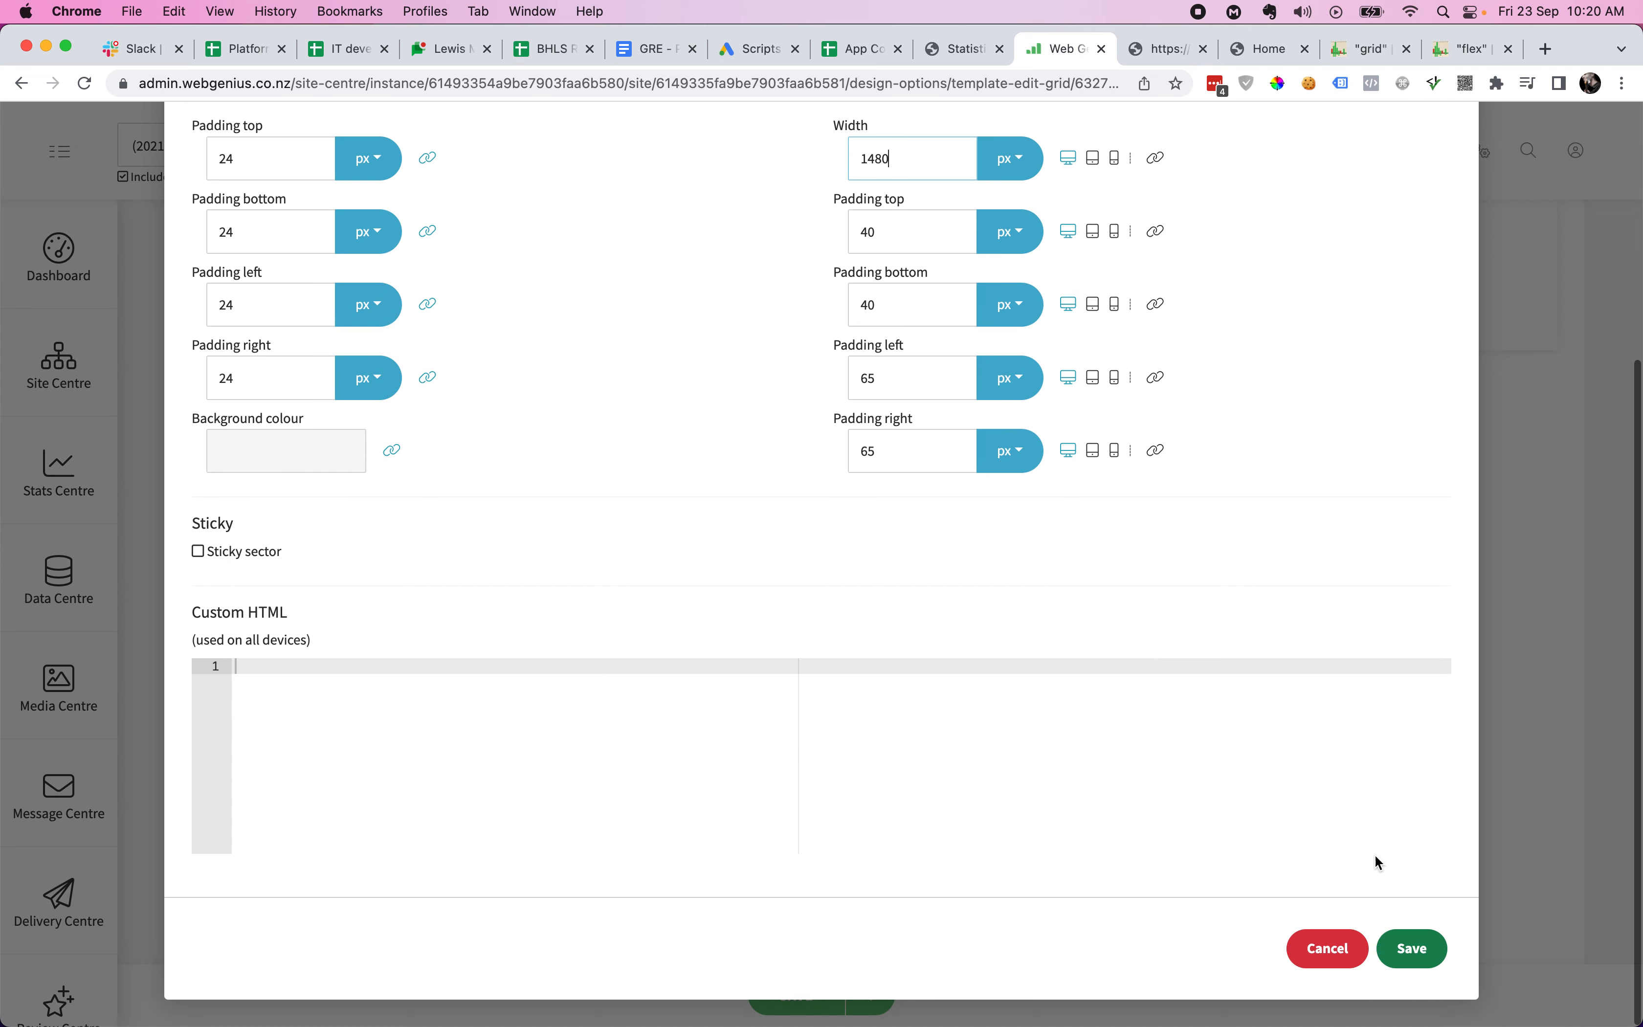
pyautogui.click(1409, 946)
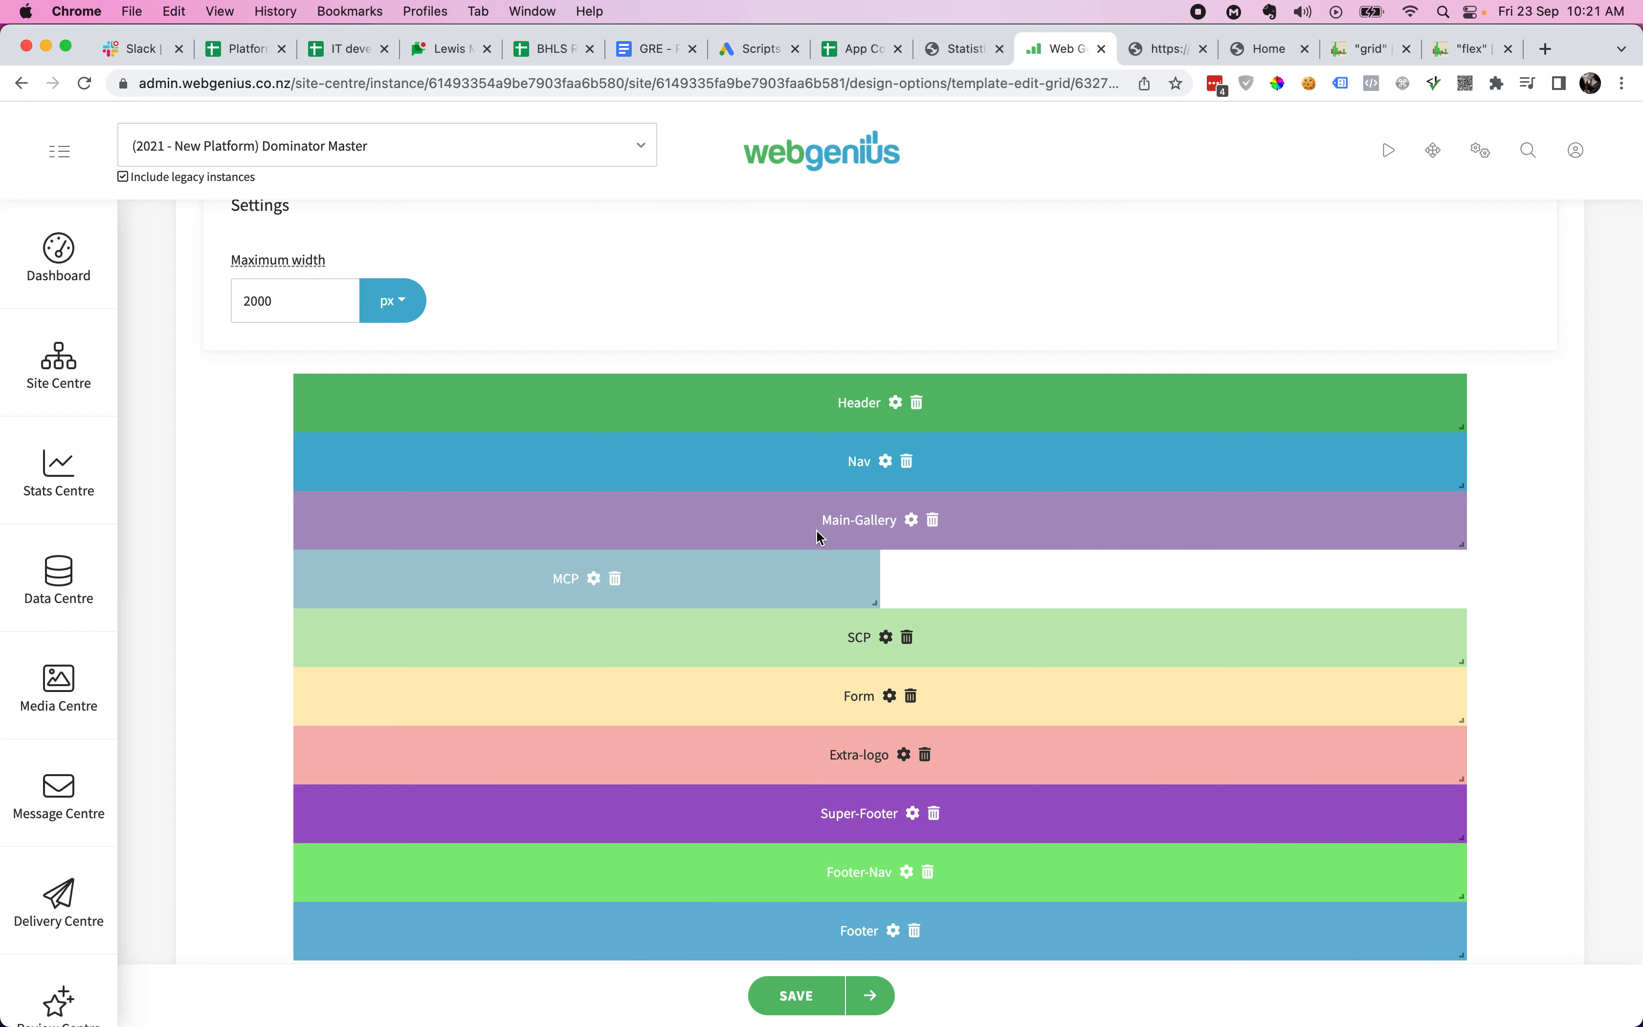
# - Set MCP's width to 1480px, stretch it full width below SCP, and save the template
pyautogui.click(595, 578)
pyautogui.doubleClick(926, 493)
pyautogui.write('1480')
pyautogui.scroll(-5, 1110, 761)
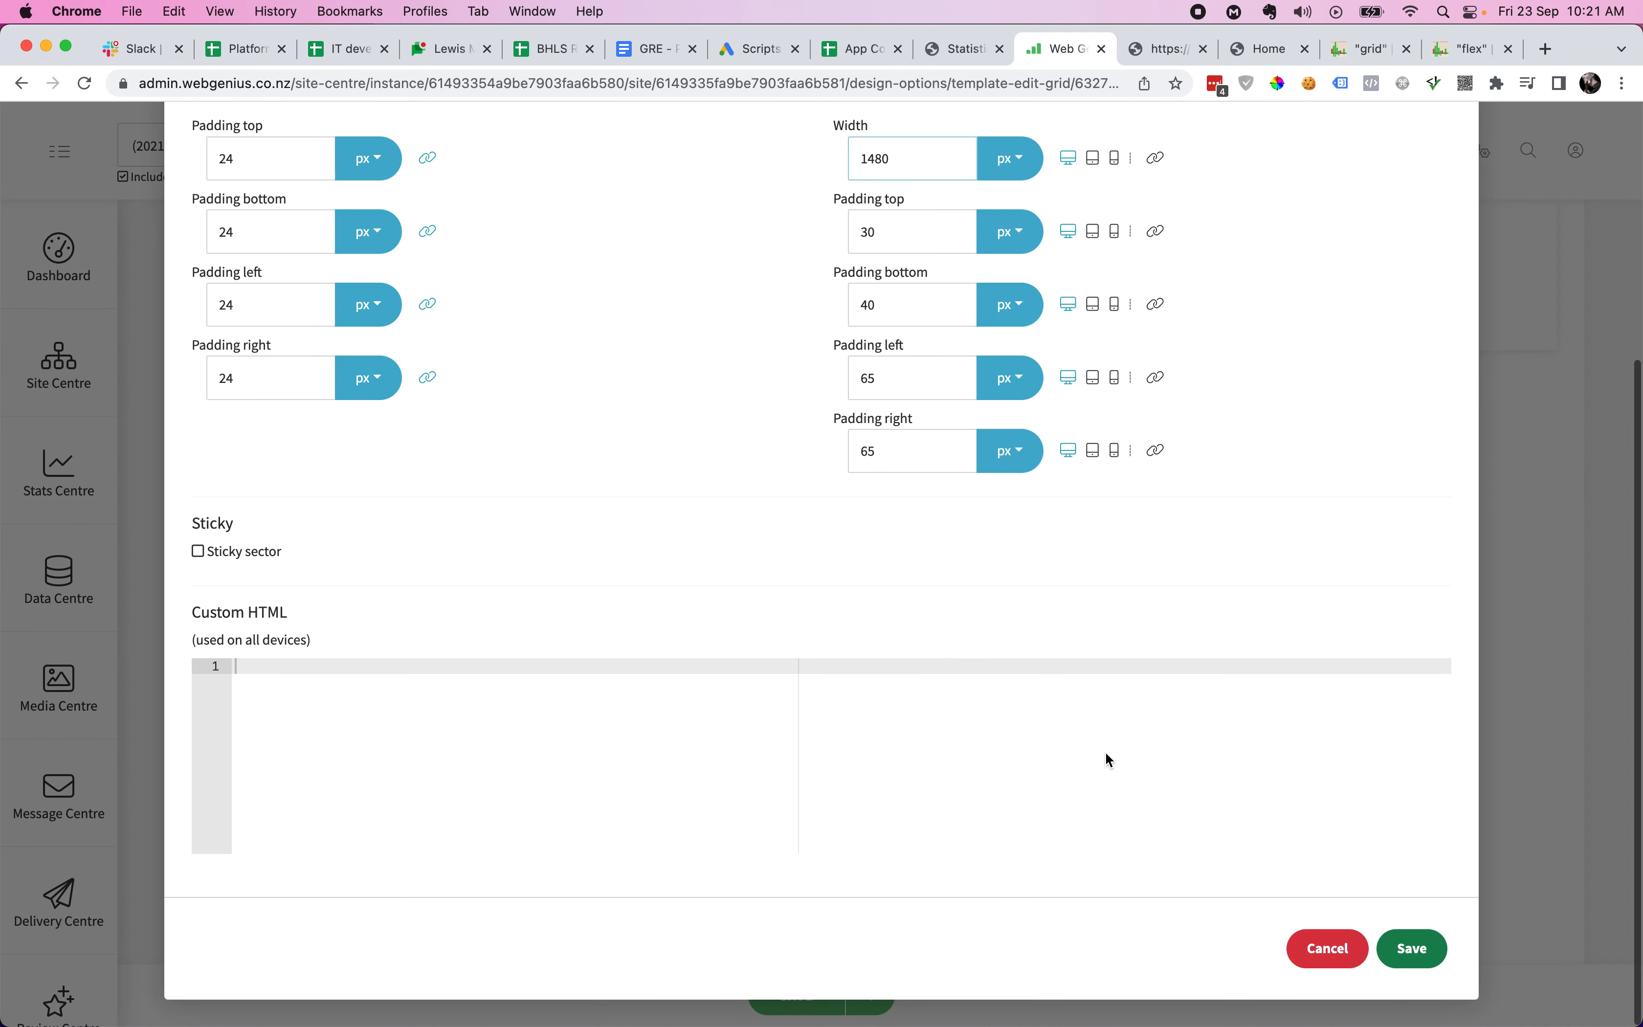
pyautogui.click(1412, 948)
pyautogui.moveTo(870, 598); pyautogui.dragTo(1465, 602)
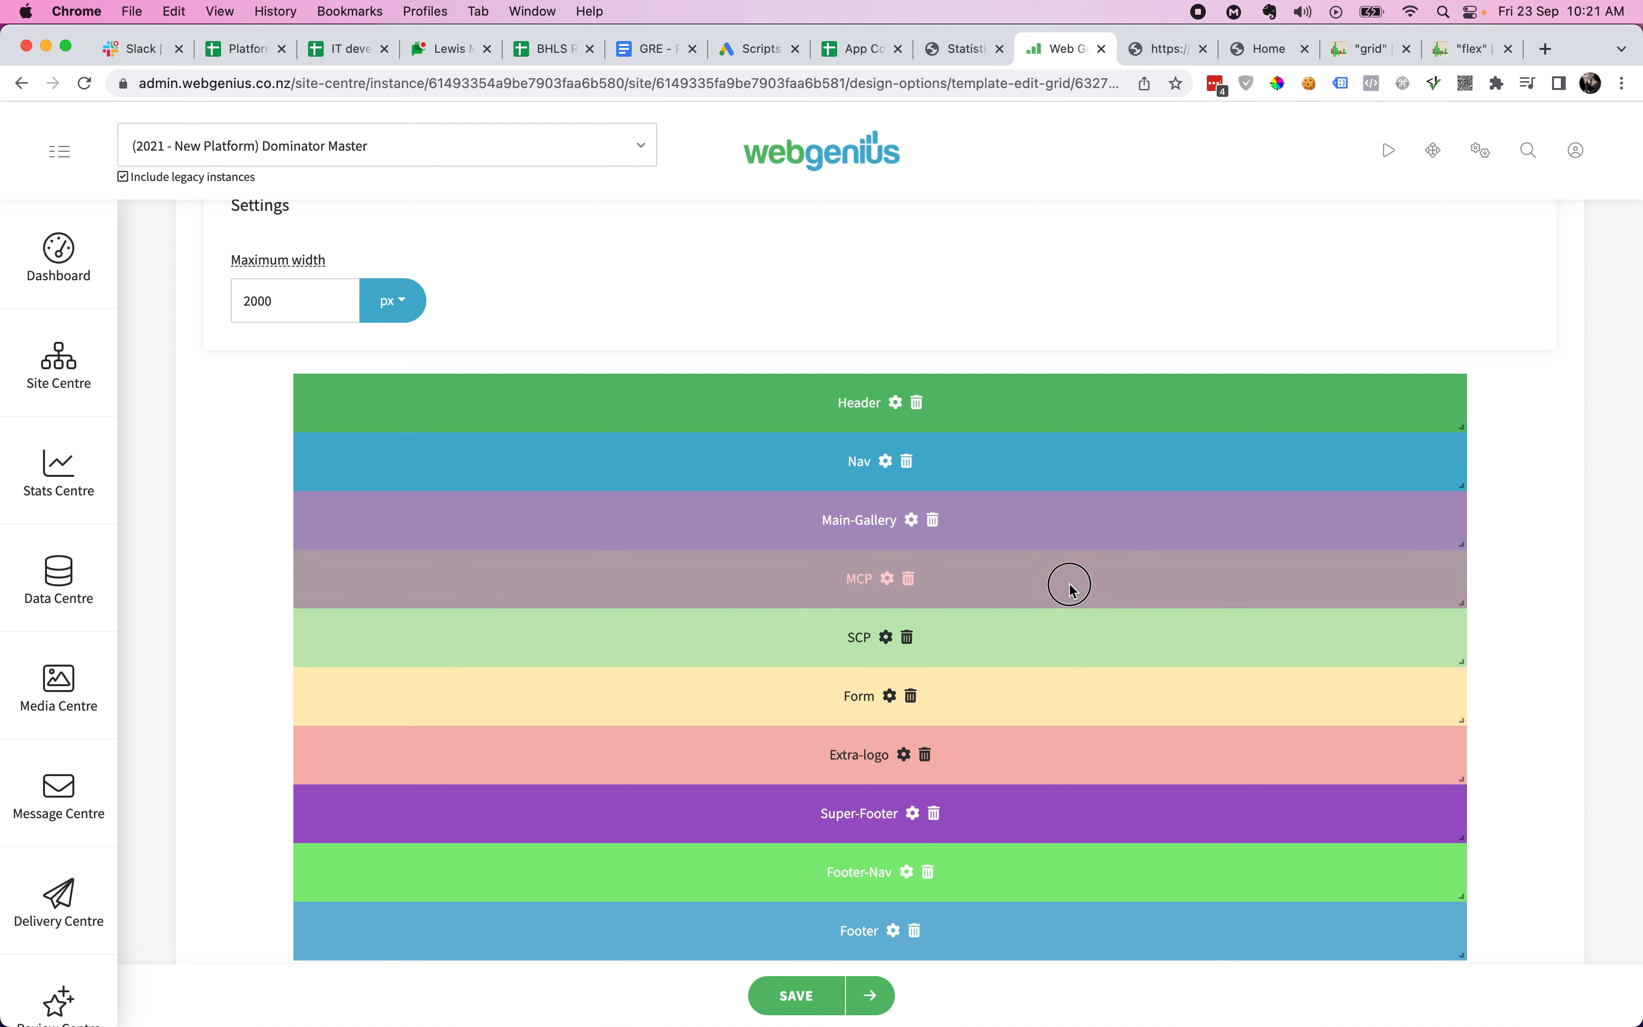
pyautogui.moveTo(1072, 590); pyautogui.dragTo(1071, 659)
pyautogui.click(815, 995)
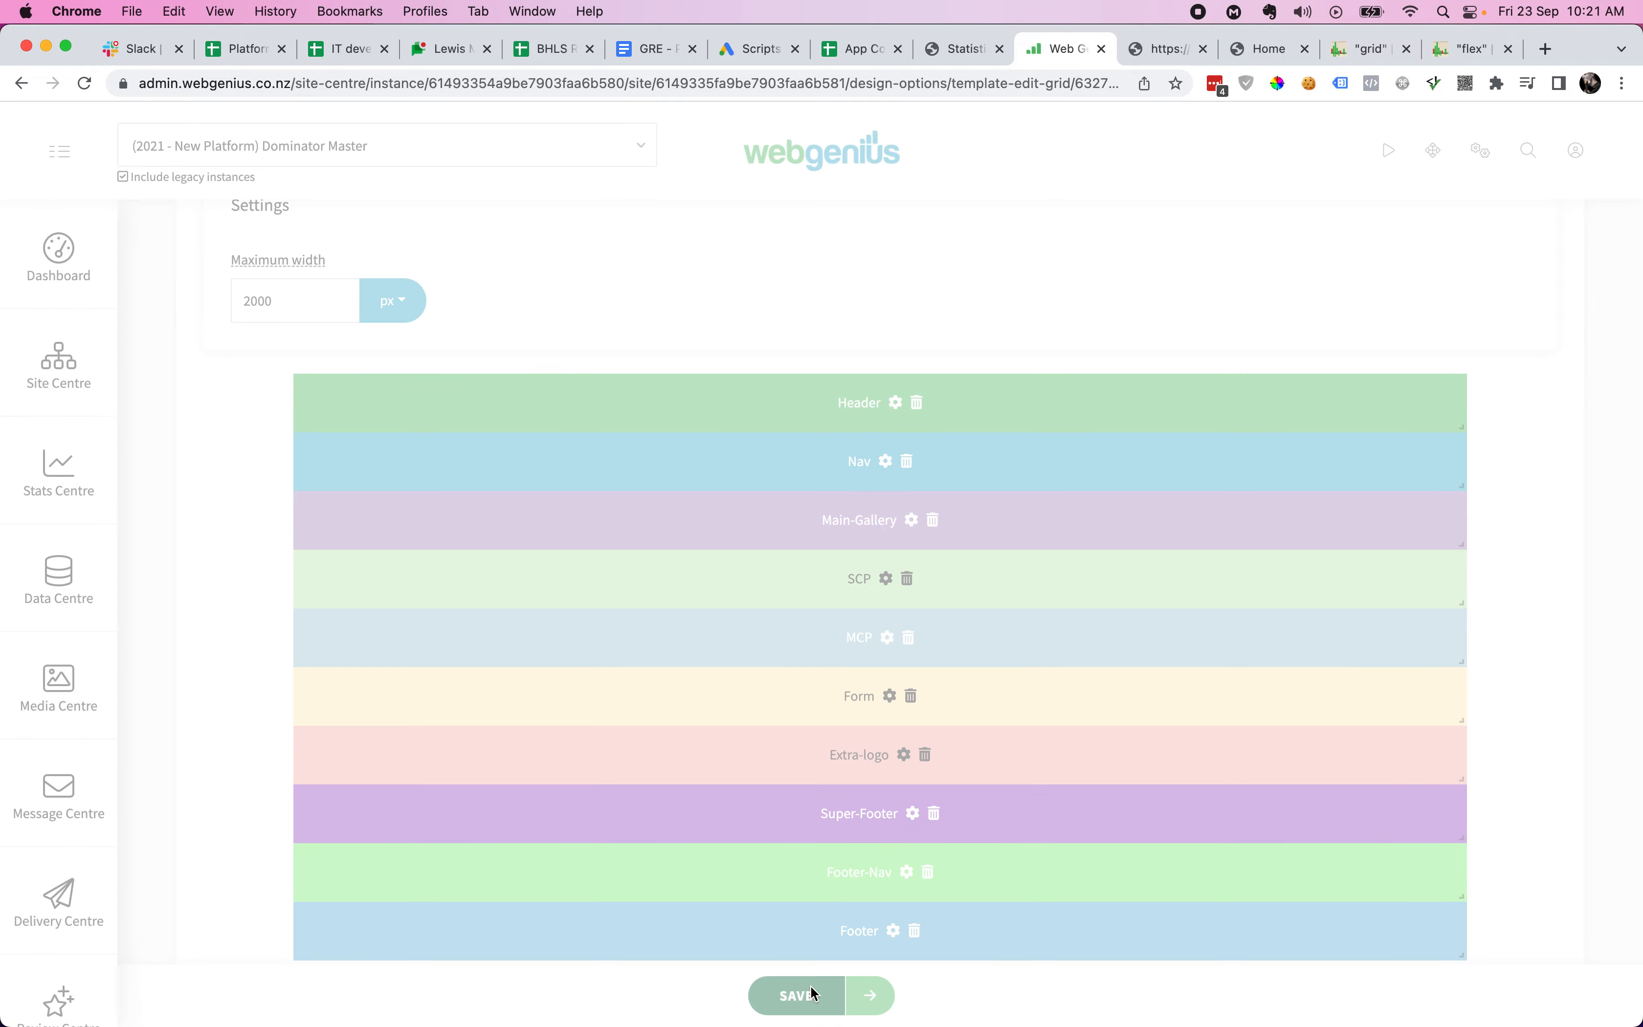
# - Reload the site preview and scroll through it at iPad Air tablet size
pyautogui.hotkey('ctrl', 'Tab')
pyautogui.press('super+r')
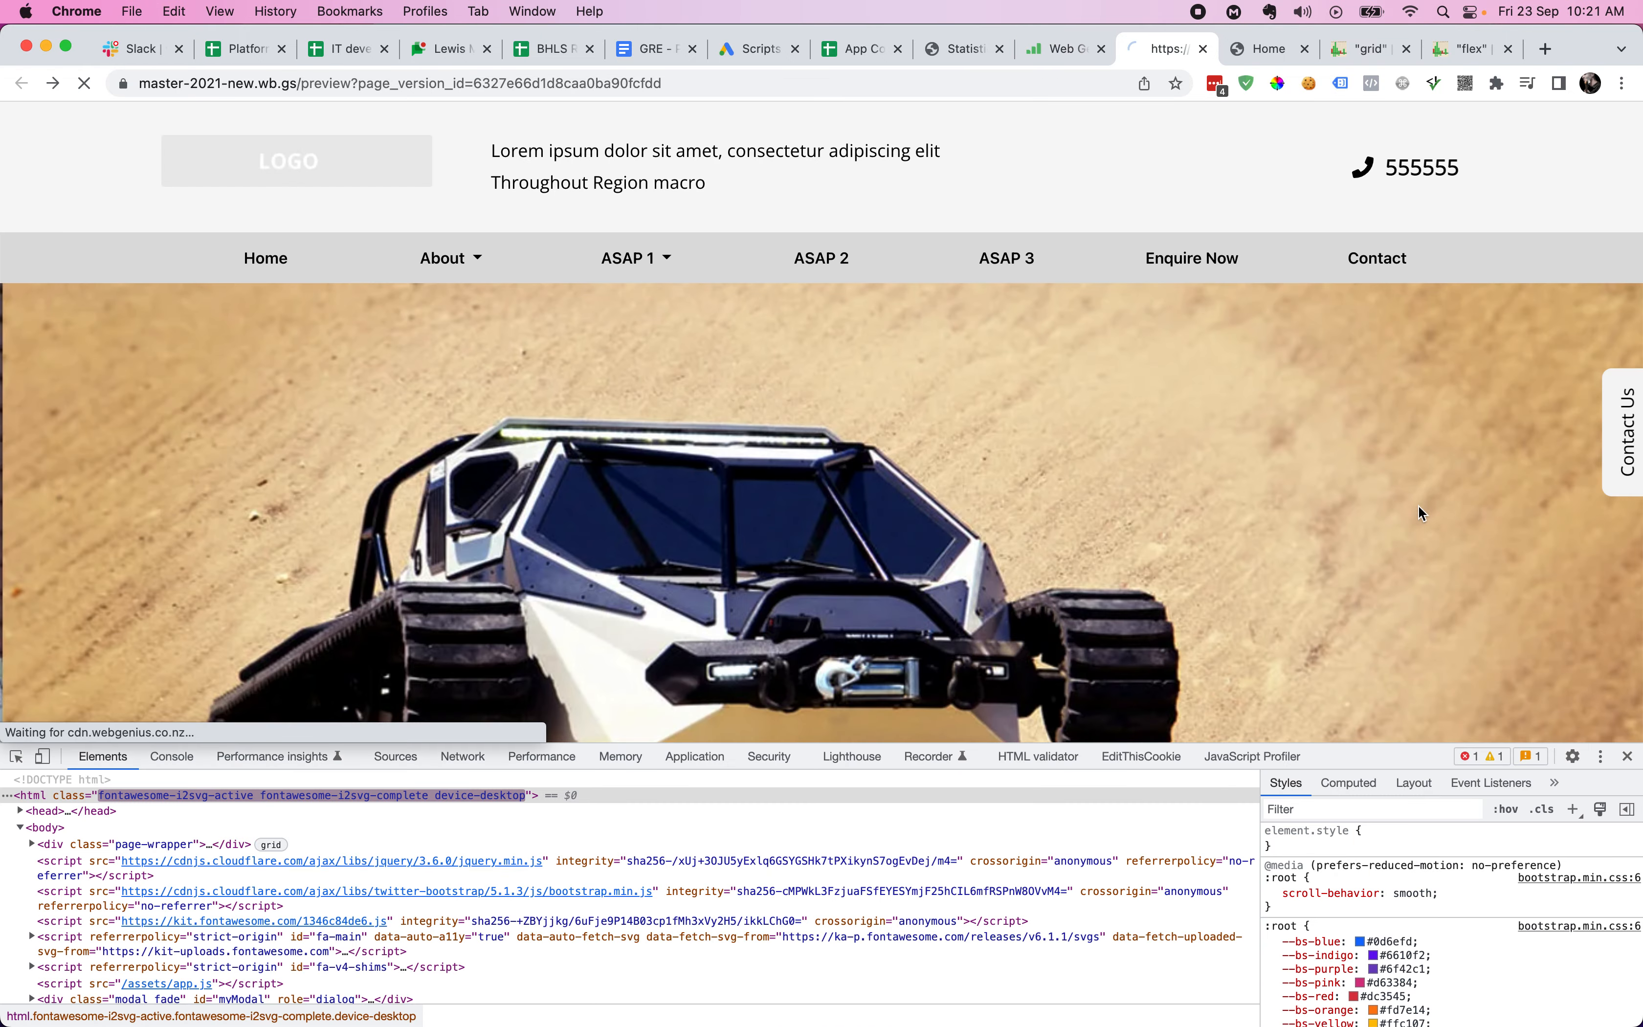
pyautogui.scroll(-2, 1535, 606)
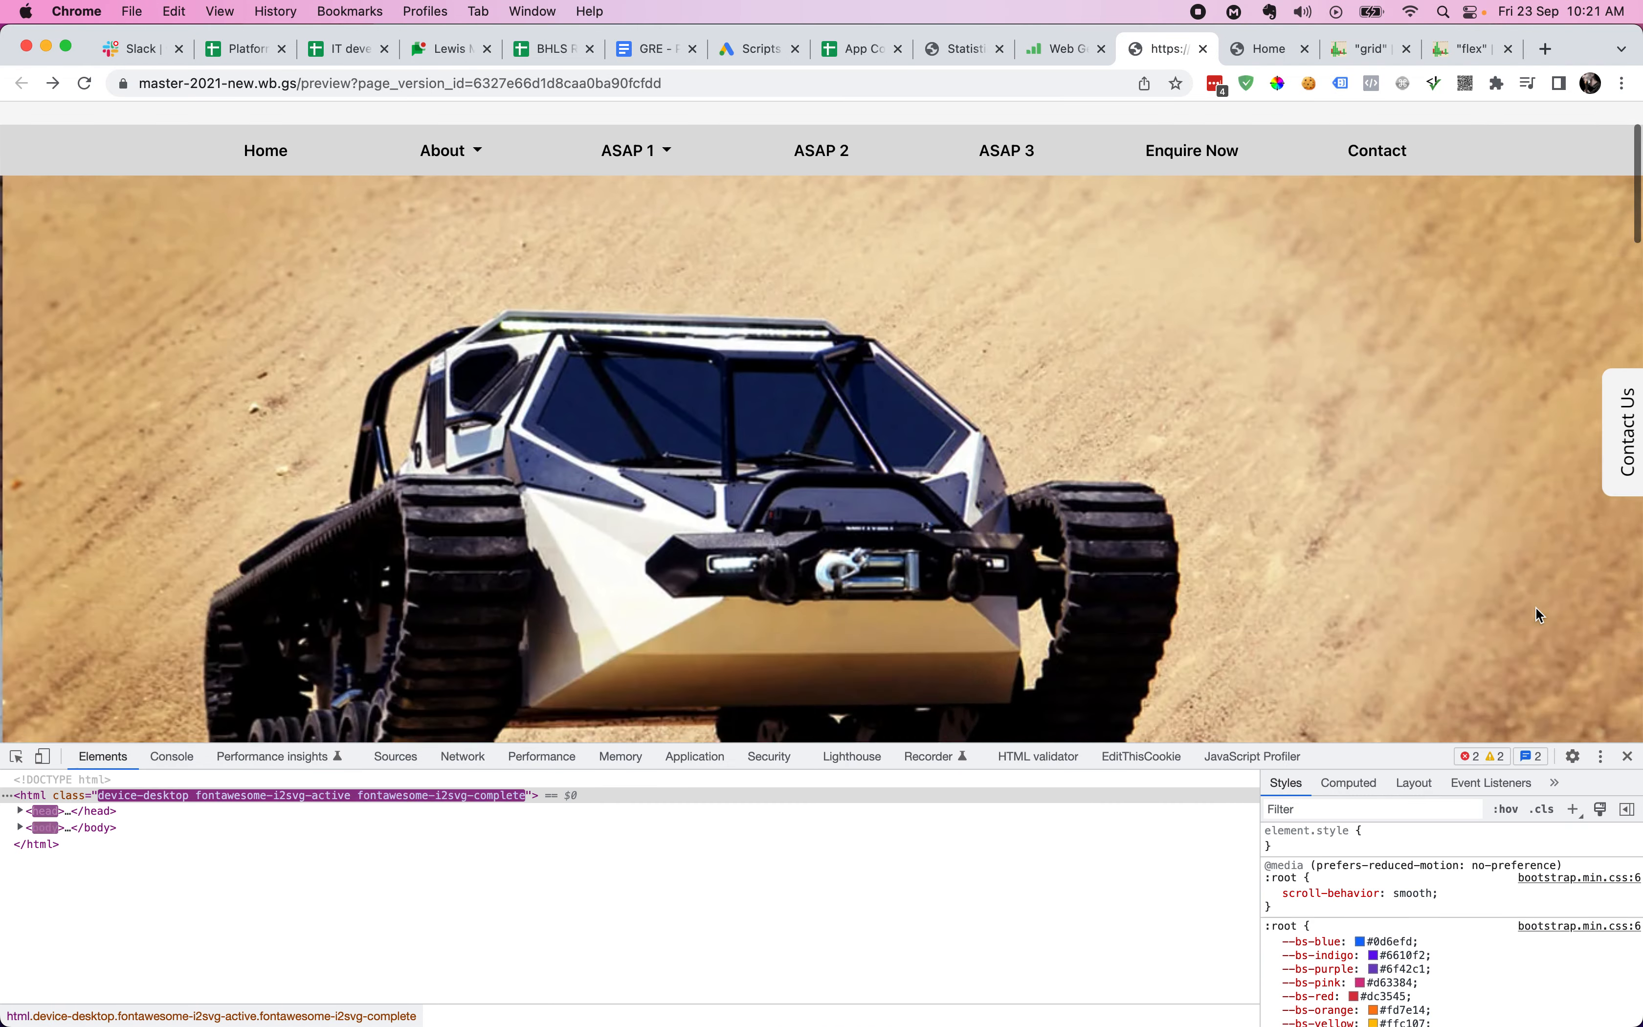
pyautogui.scroll(-15, 1535, 607)
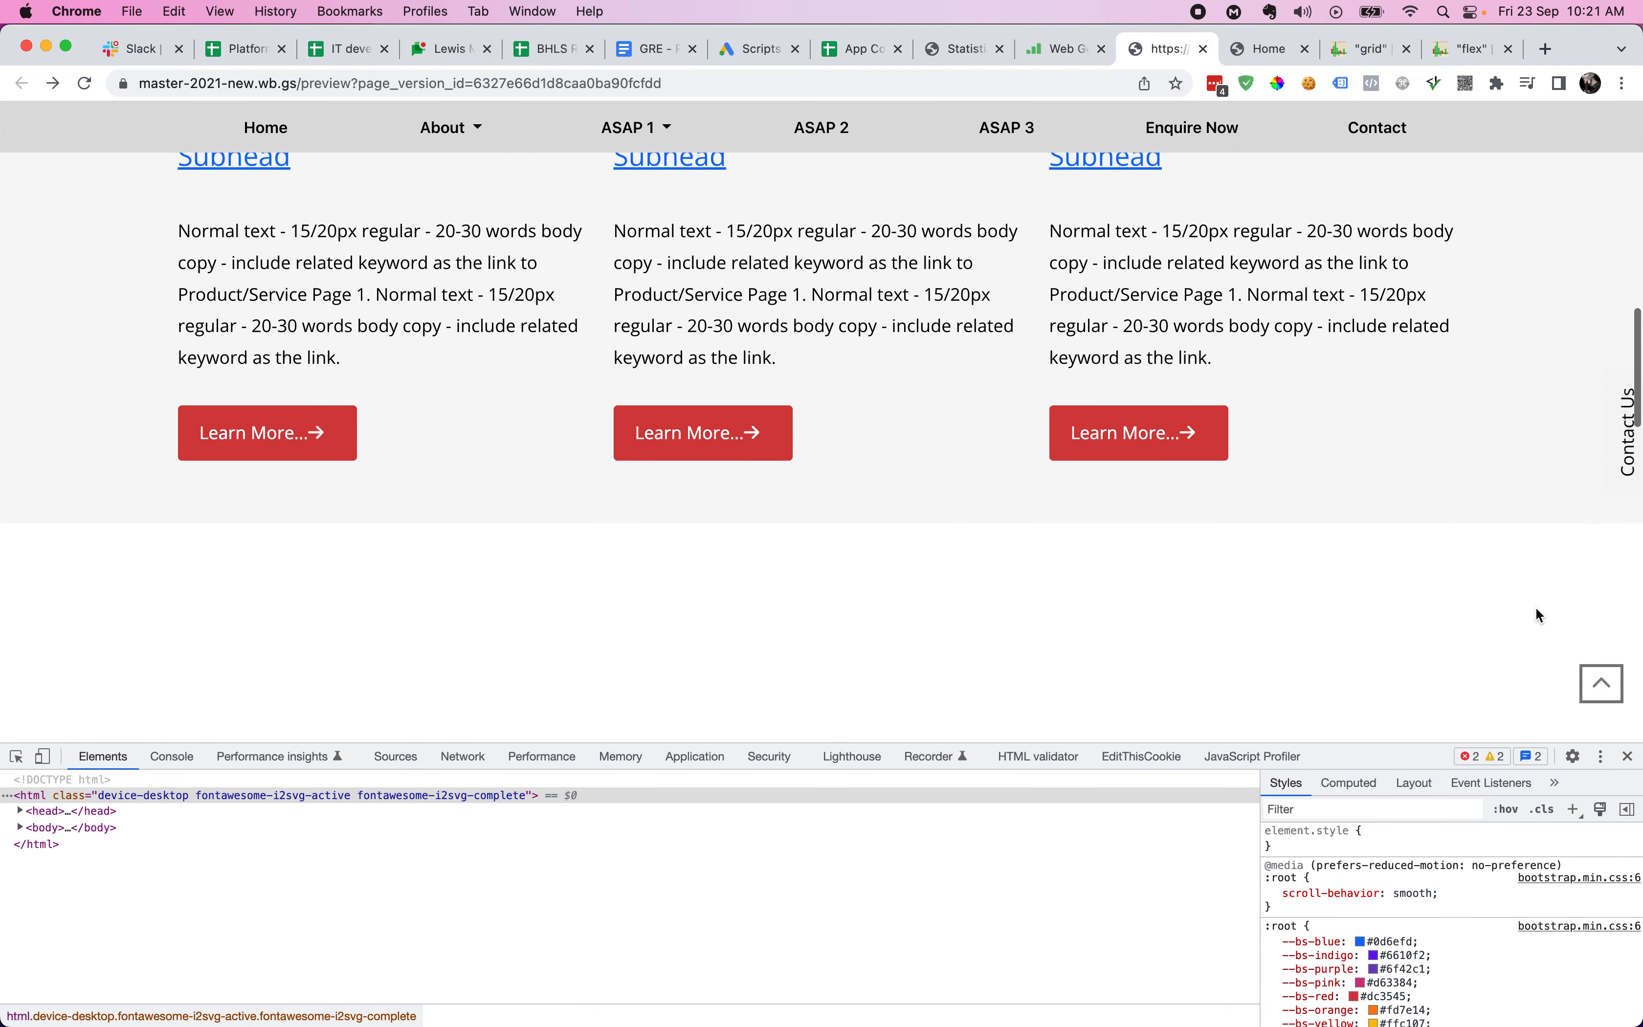
pyautogui.scroll(-3, 1535, 606)
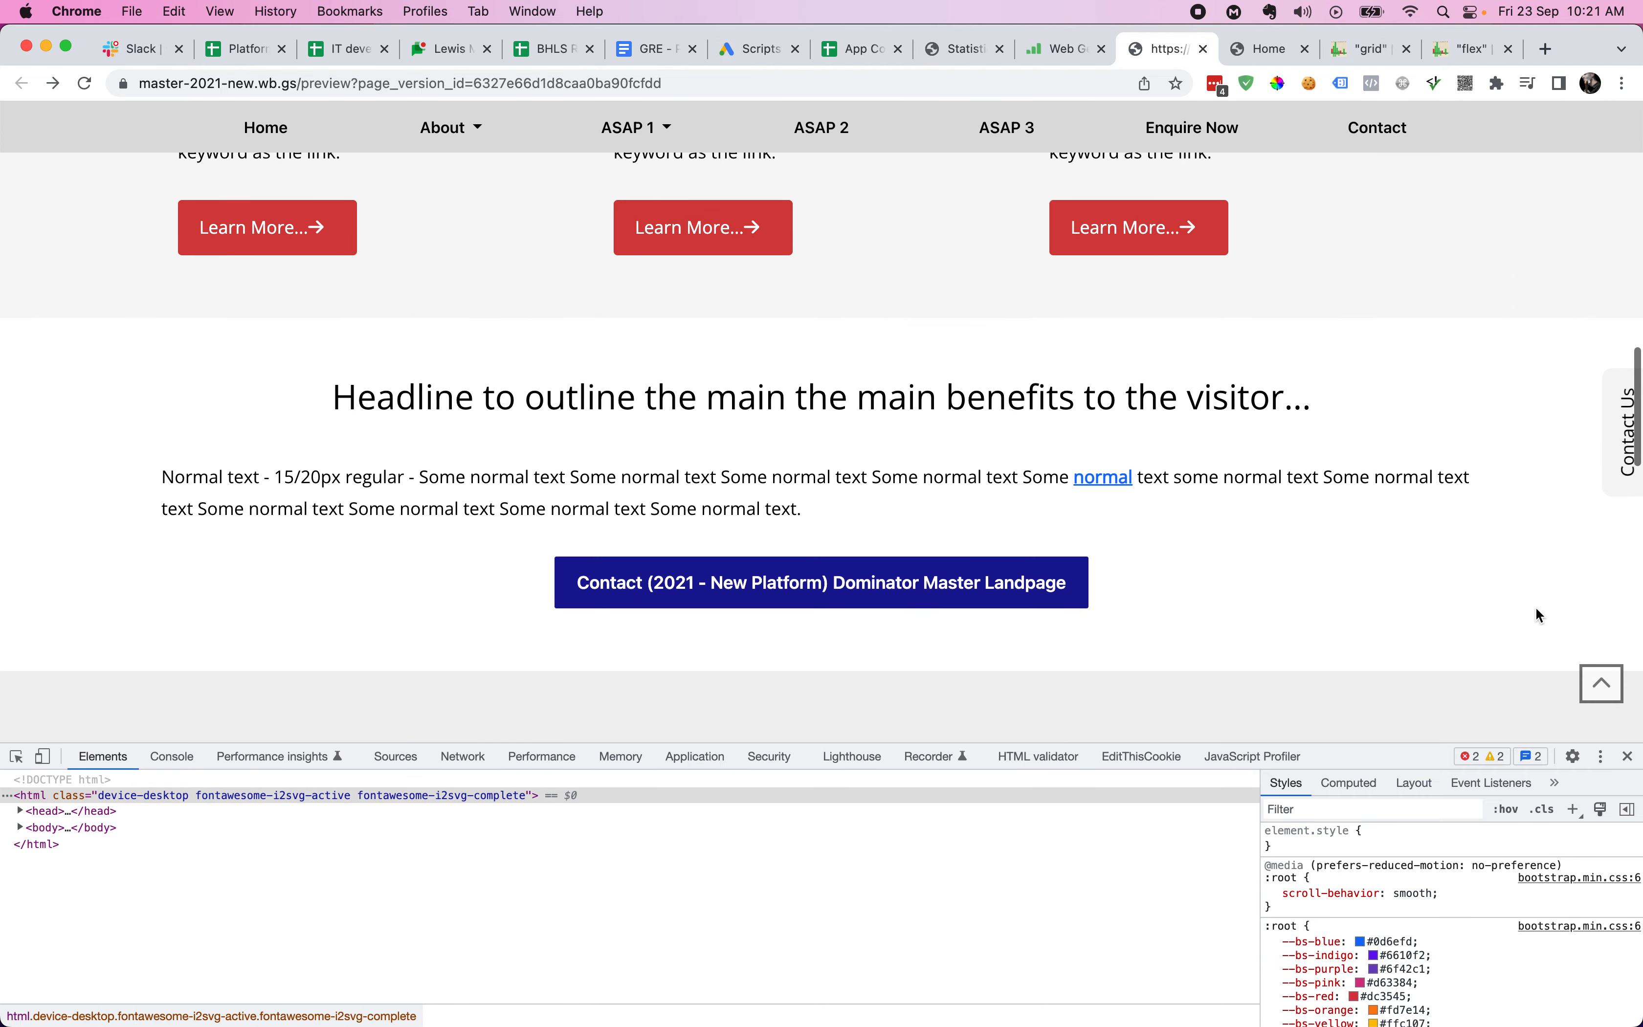
pyautogui.click(43, 756)
pyautogui.scroll(-4, 897, 551)
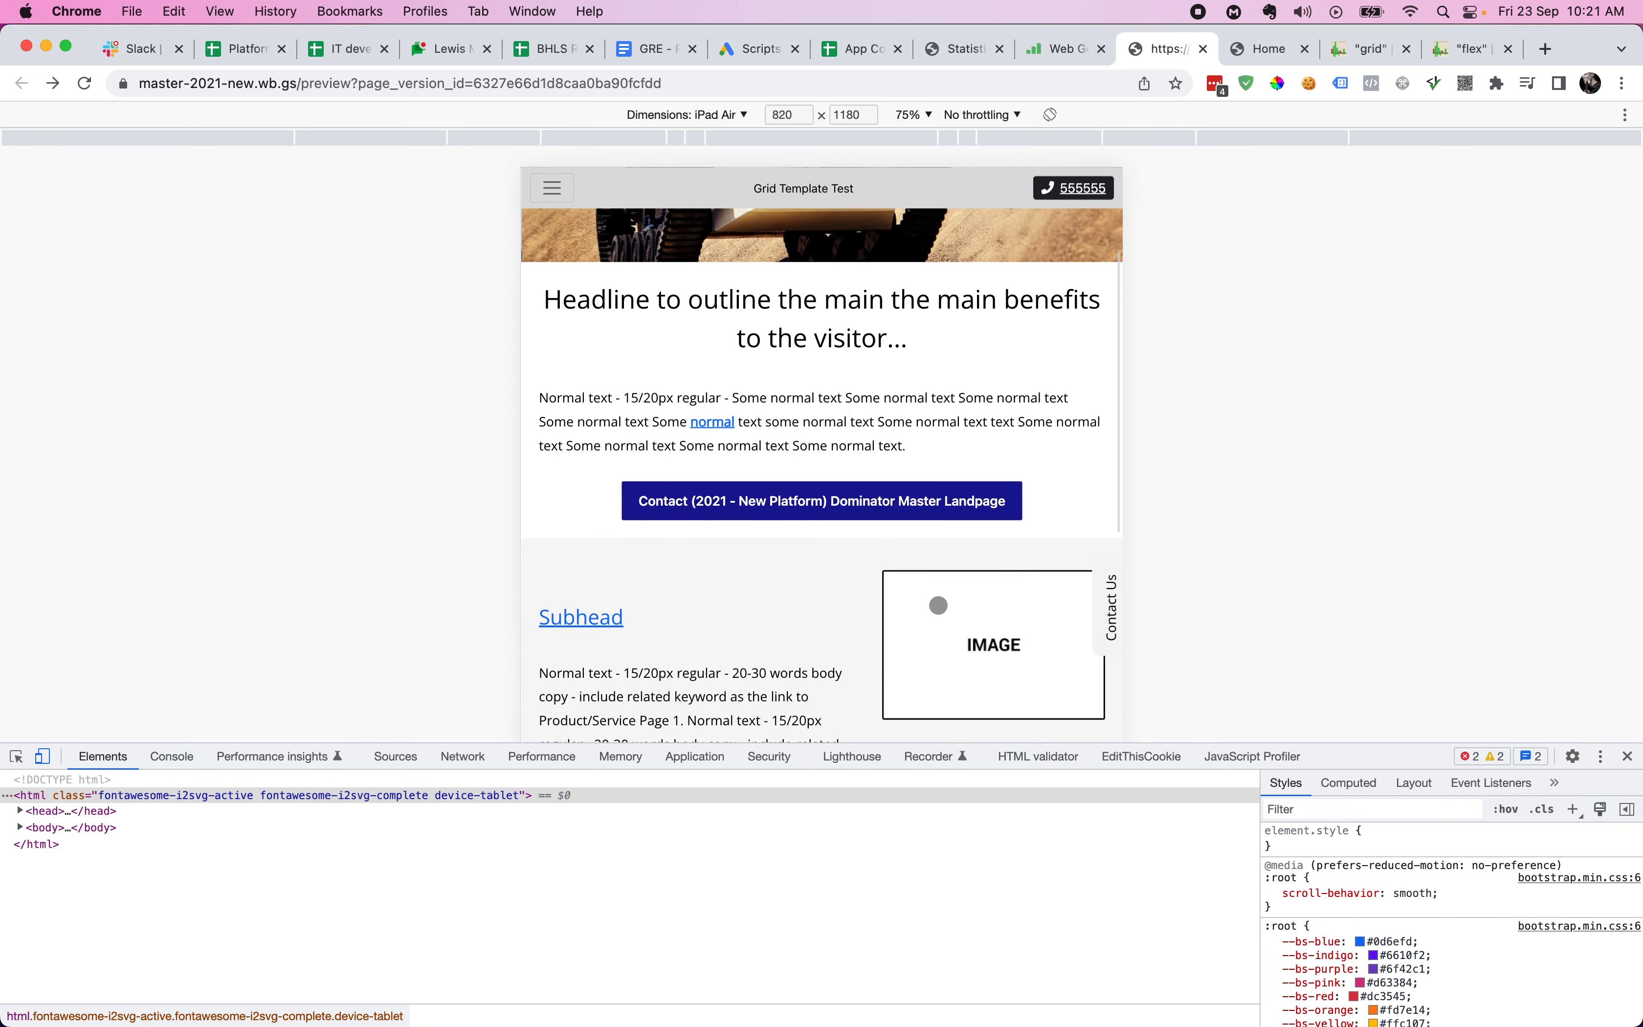
pyautogui.scroll(-5, 938, 604)
pyautogui.scroll(10, 939, 605)
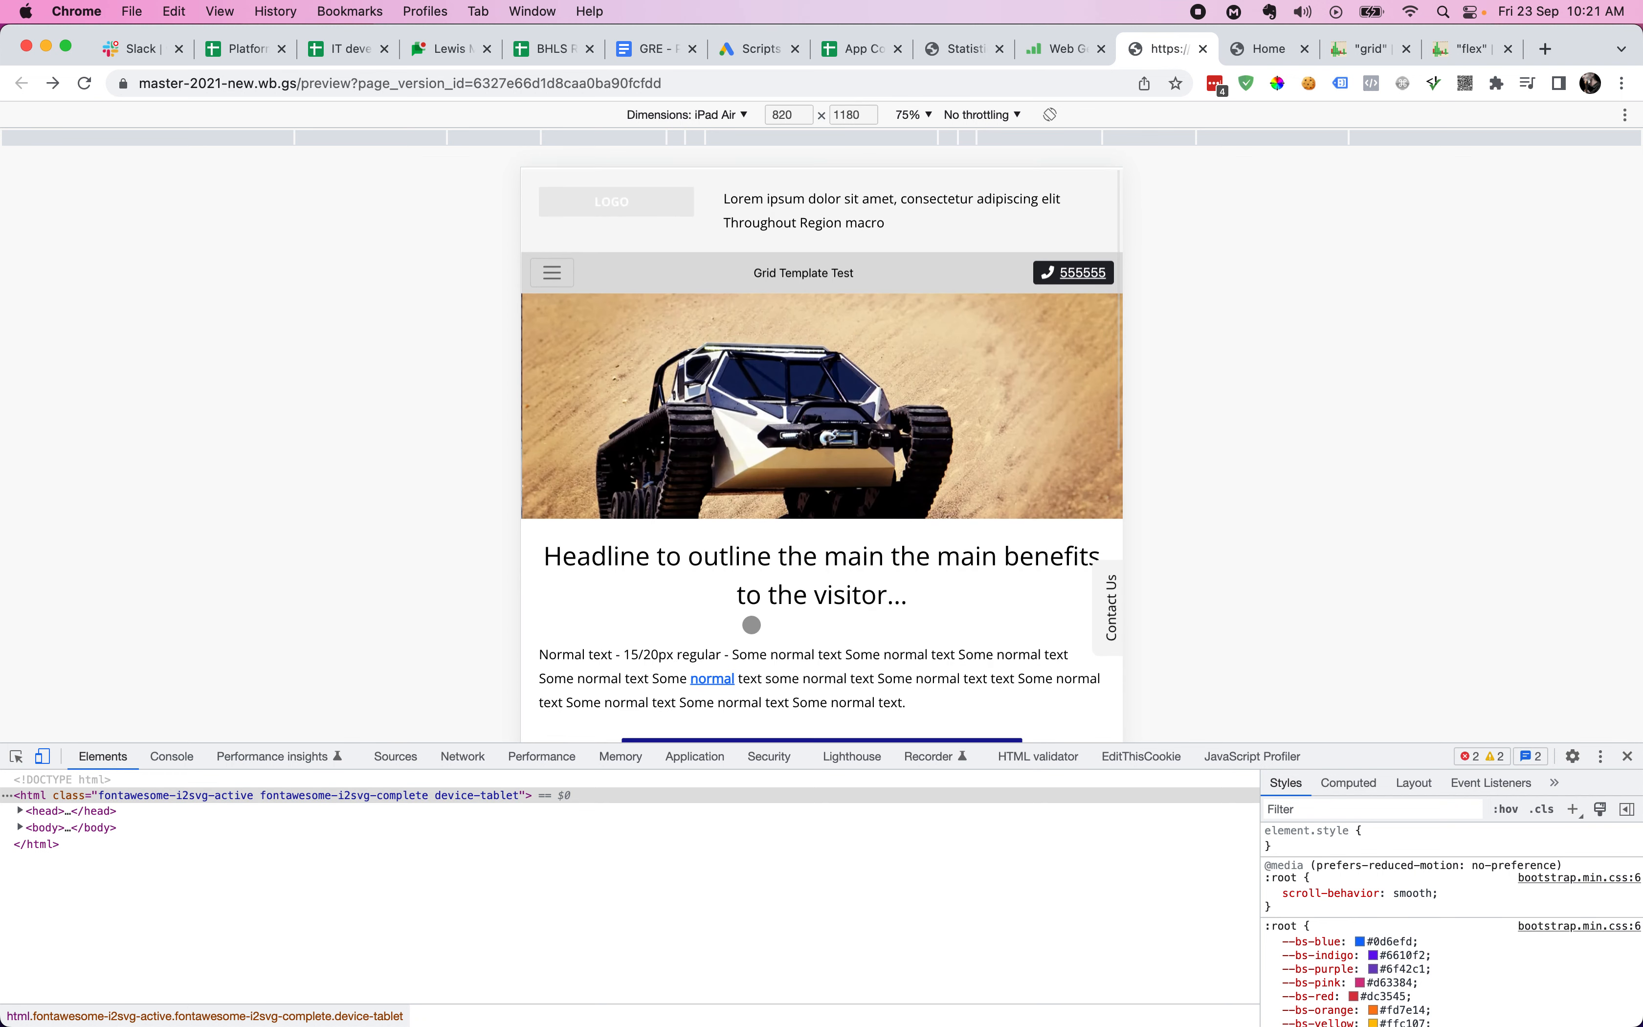
# - Move MCP back above SCP, save, and return the preview to the desktop layout
pyautogui.hotkey('ctrl', 'shift', 'Tab')
pyautogui.moveTo(1074, 639); pyautogui.dragTo(1075, 595)
pyautogui.click(814, 995)
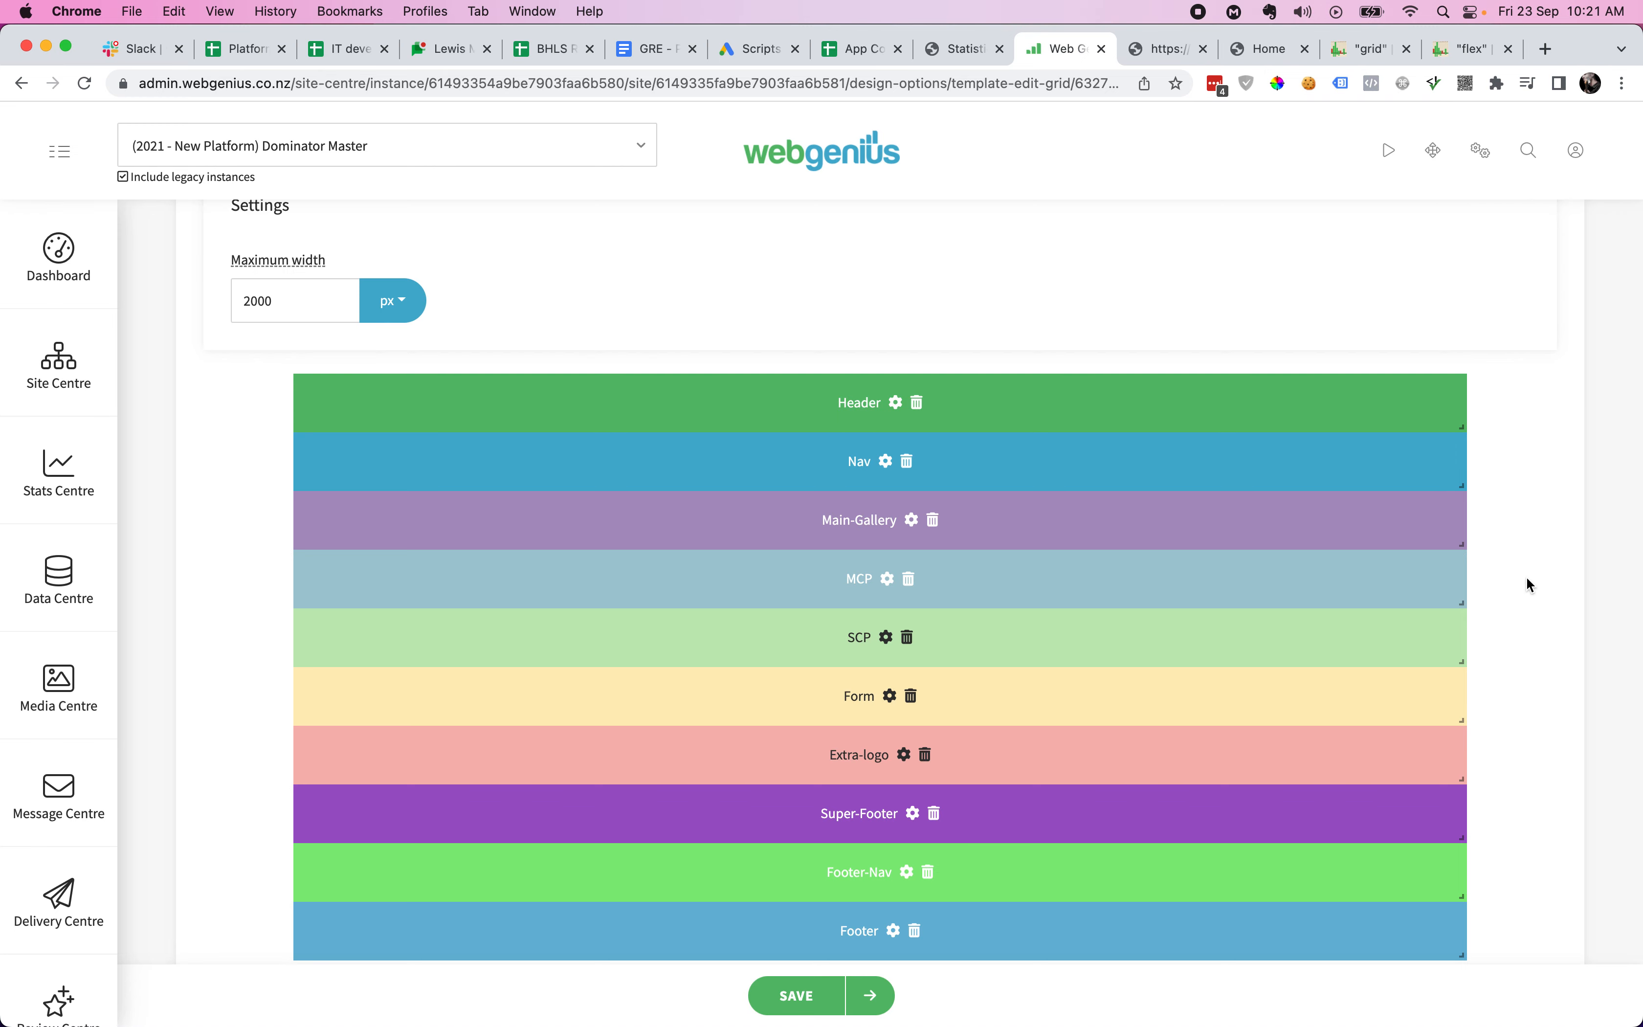
pyautogui.hotkey('ctrl', 'Tab')
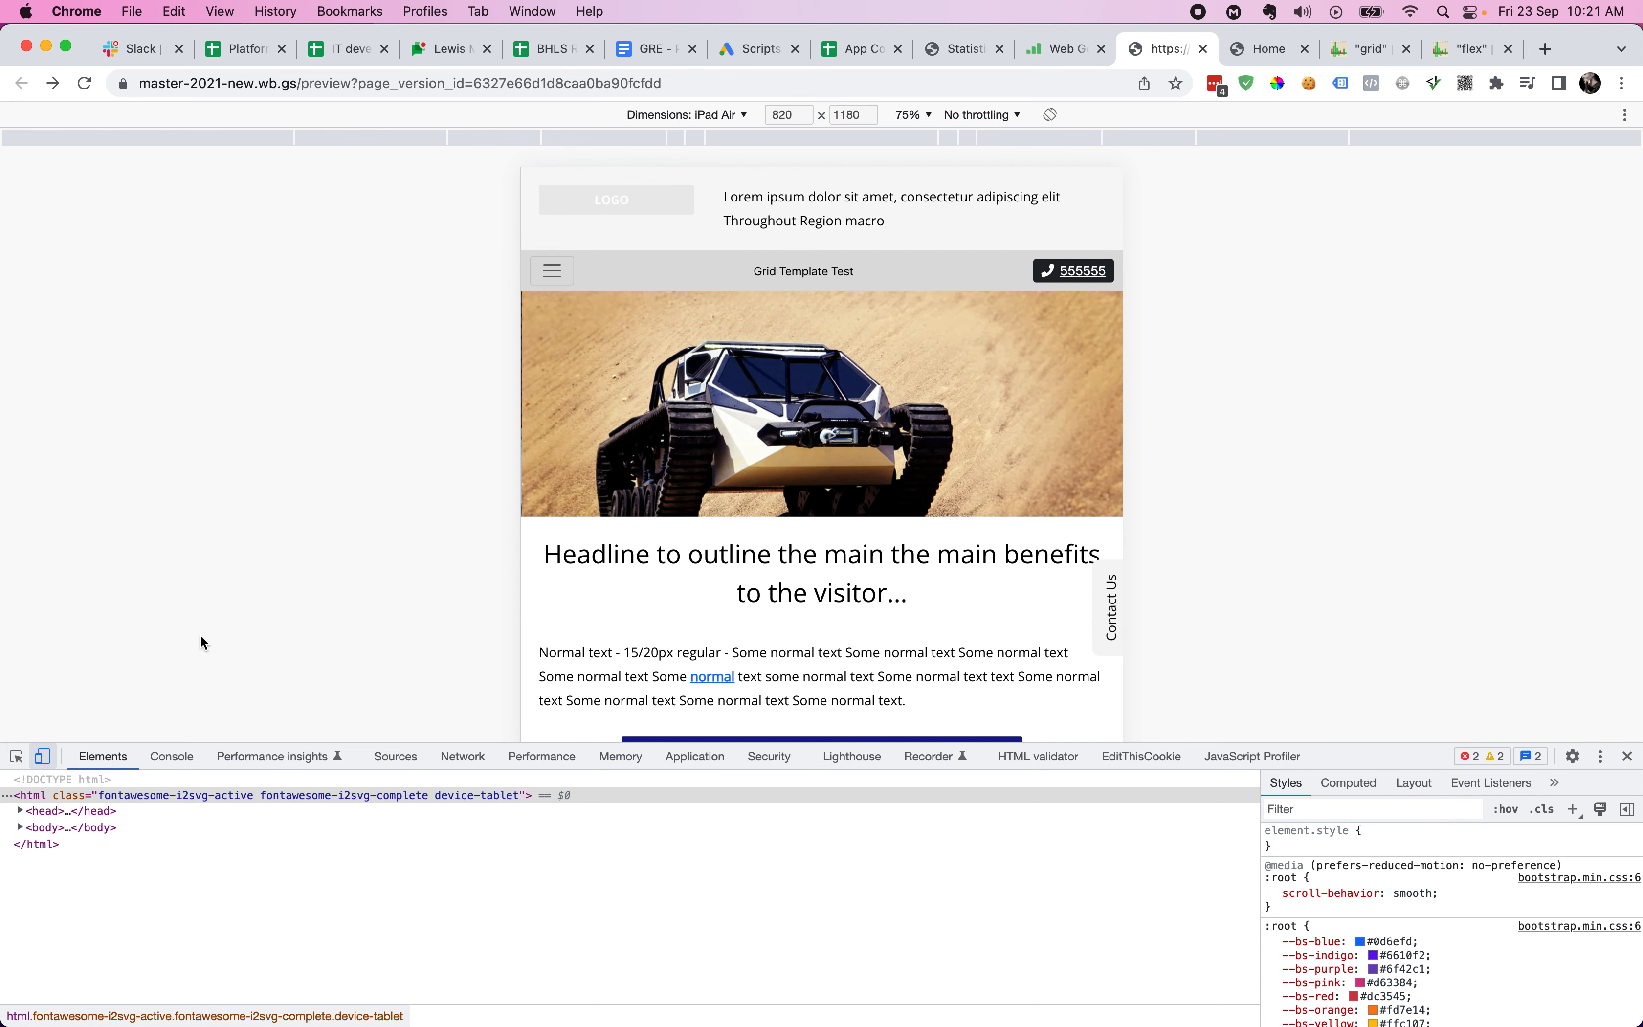
pyautogui.click(44, 756)
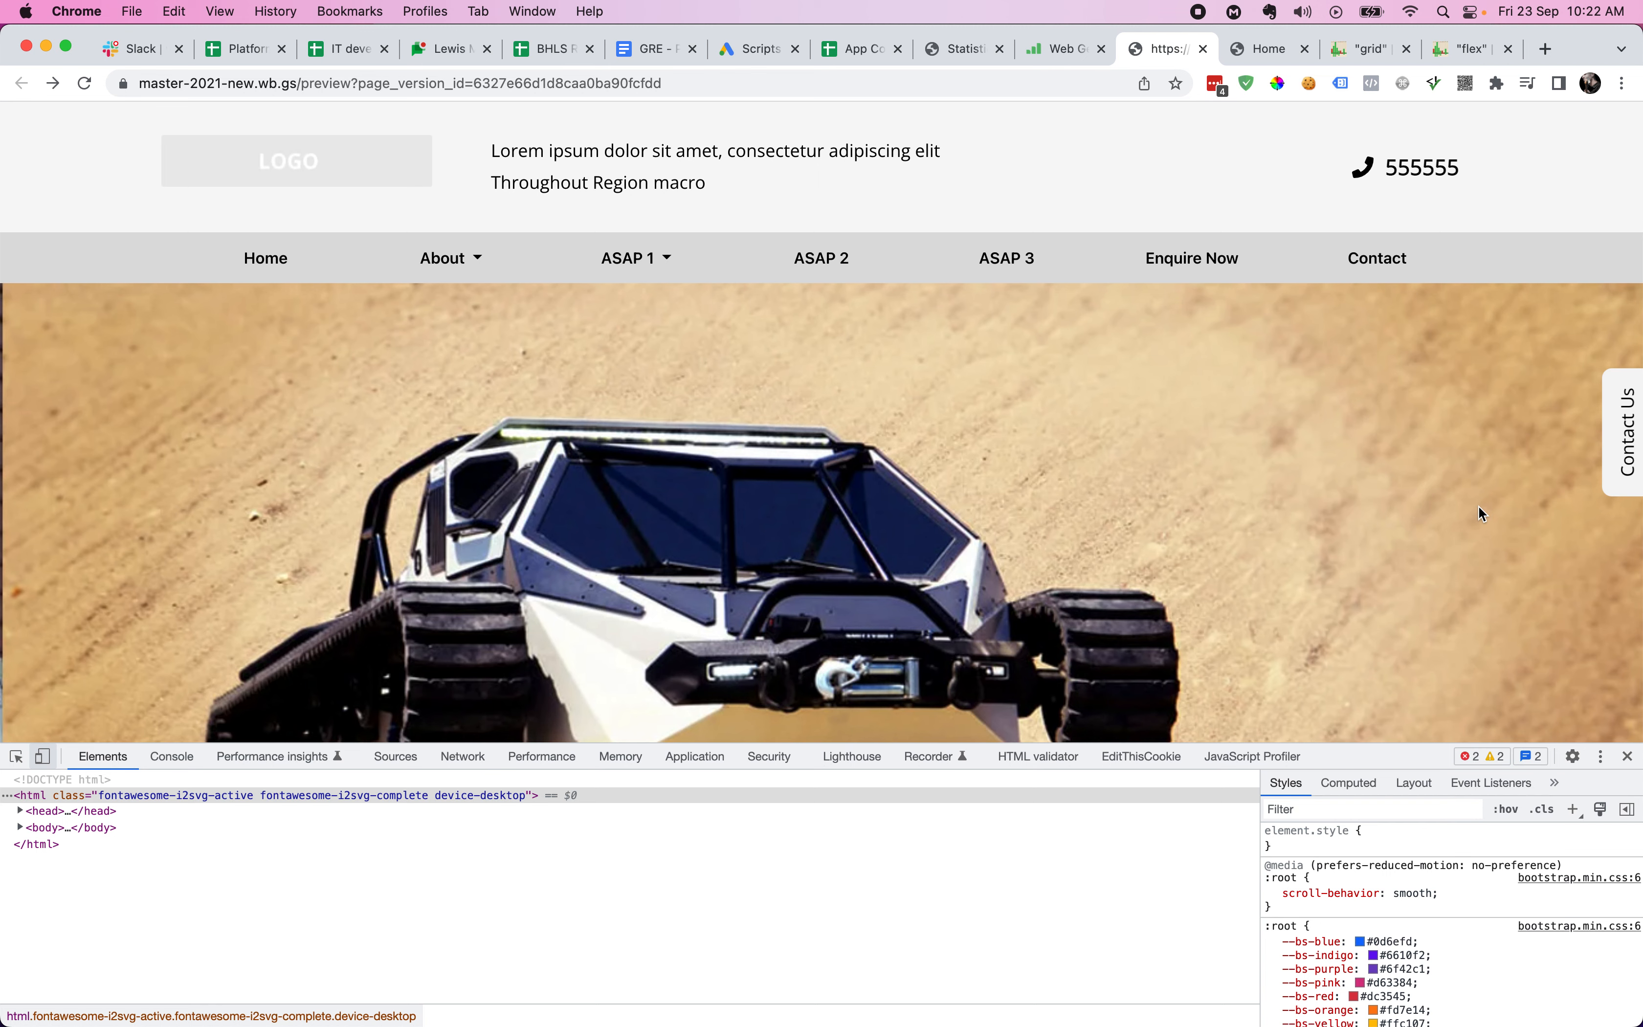
# - Zoom the site preview page out to 50%
pyautogui.press('super+minus')
pyautogui.press('super+minus')
pyautogui.press('super+0')
pyautogui.click(1479, 506)
pyautogui.press('super+minus')
pyautogui.press('super+minus')
pyautogui.press('super+minus')
pyautogui.press('super+minus')
pyautogui.press('super+minus')
pyautogui.press('super+minus')
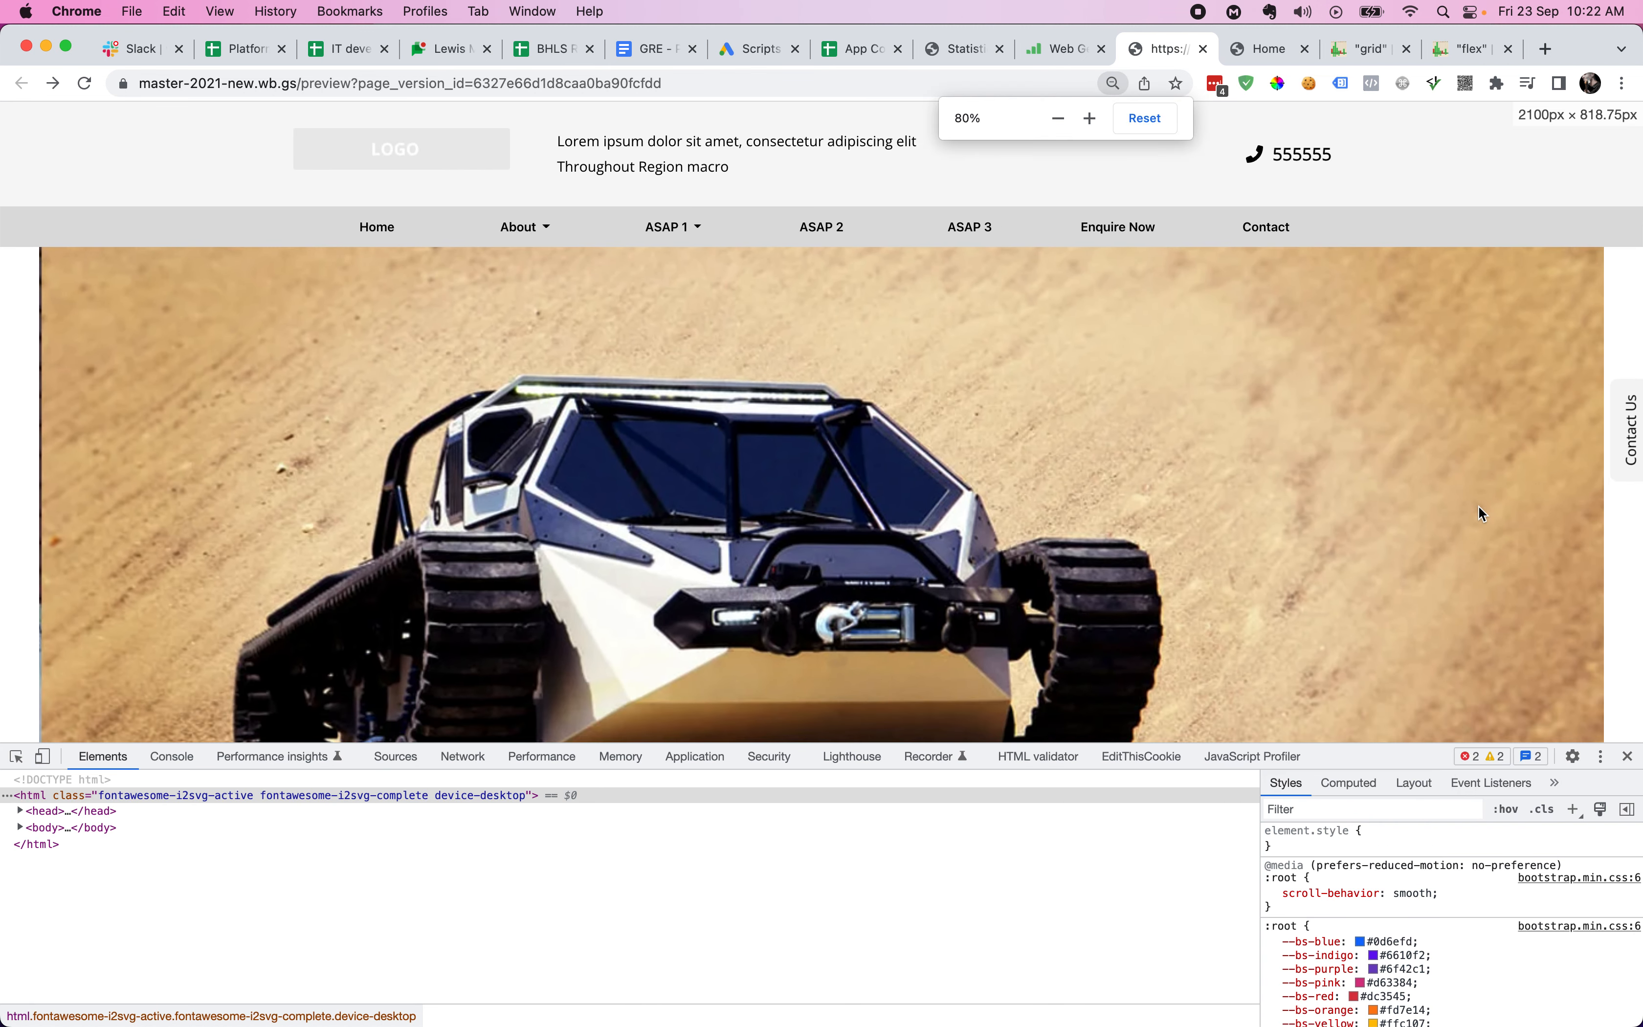
pyautogui.press('super+minus')
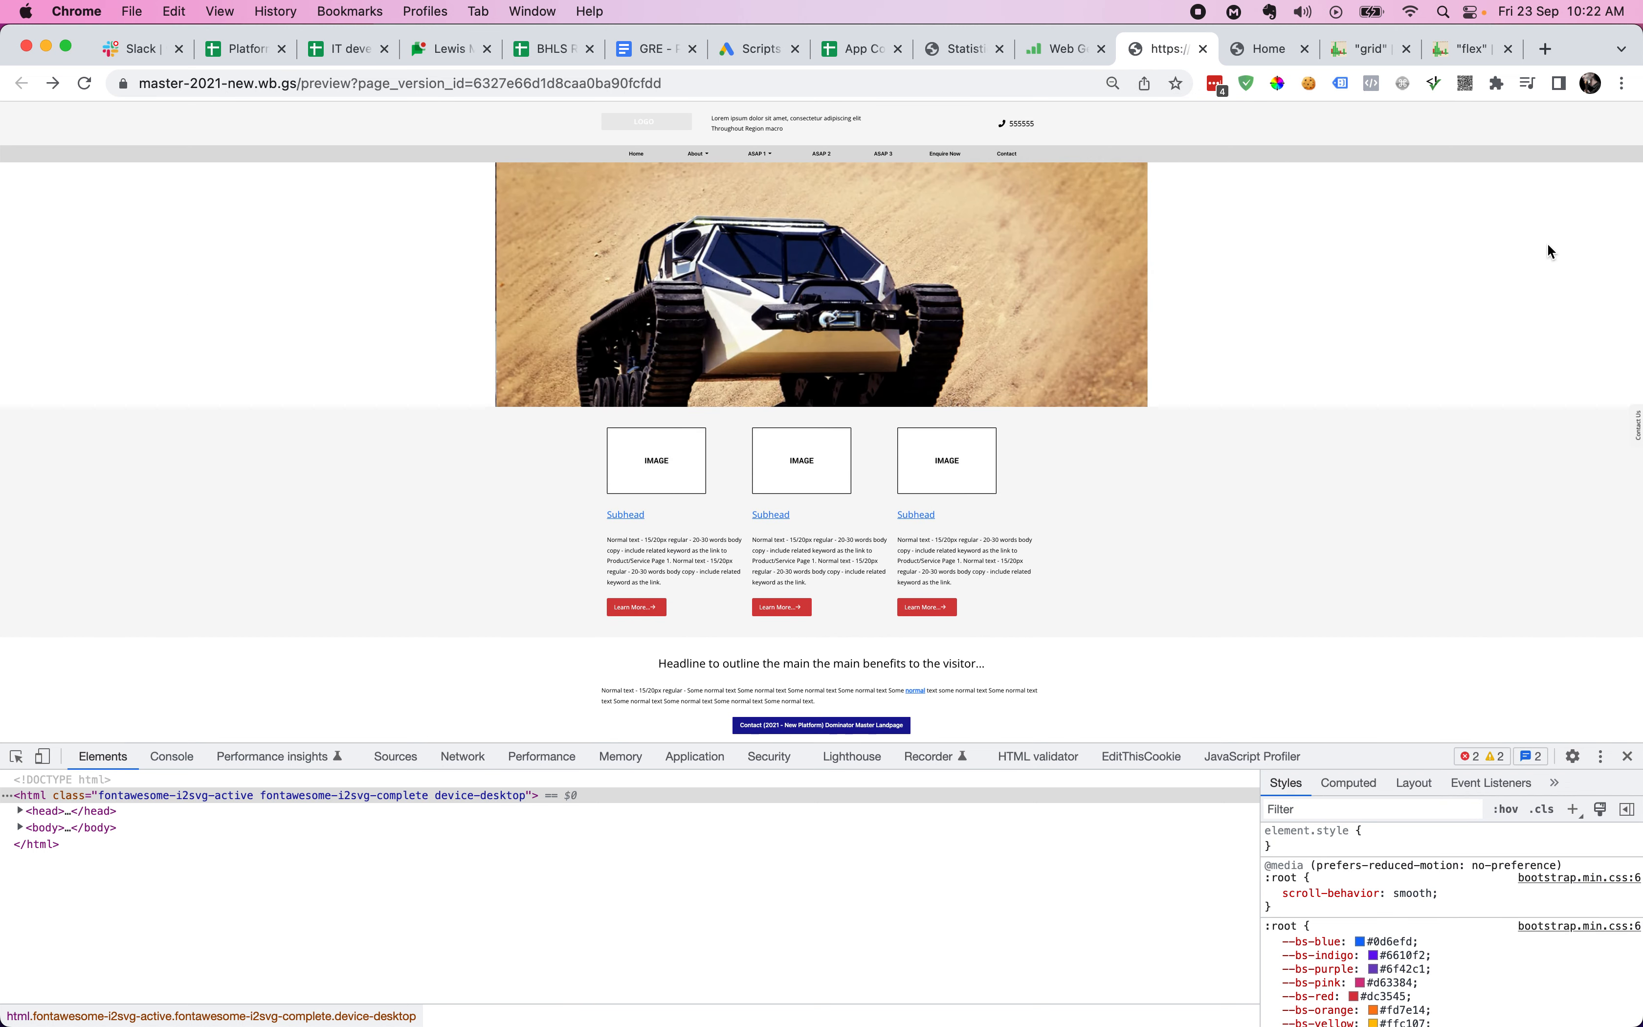
# - Pick the header in DevTools, then expand wrapper-Main-Gallery to reveal sector-Main-Gallery's 2000px width
pyautogui.press('super+shift+c')
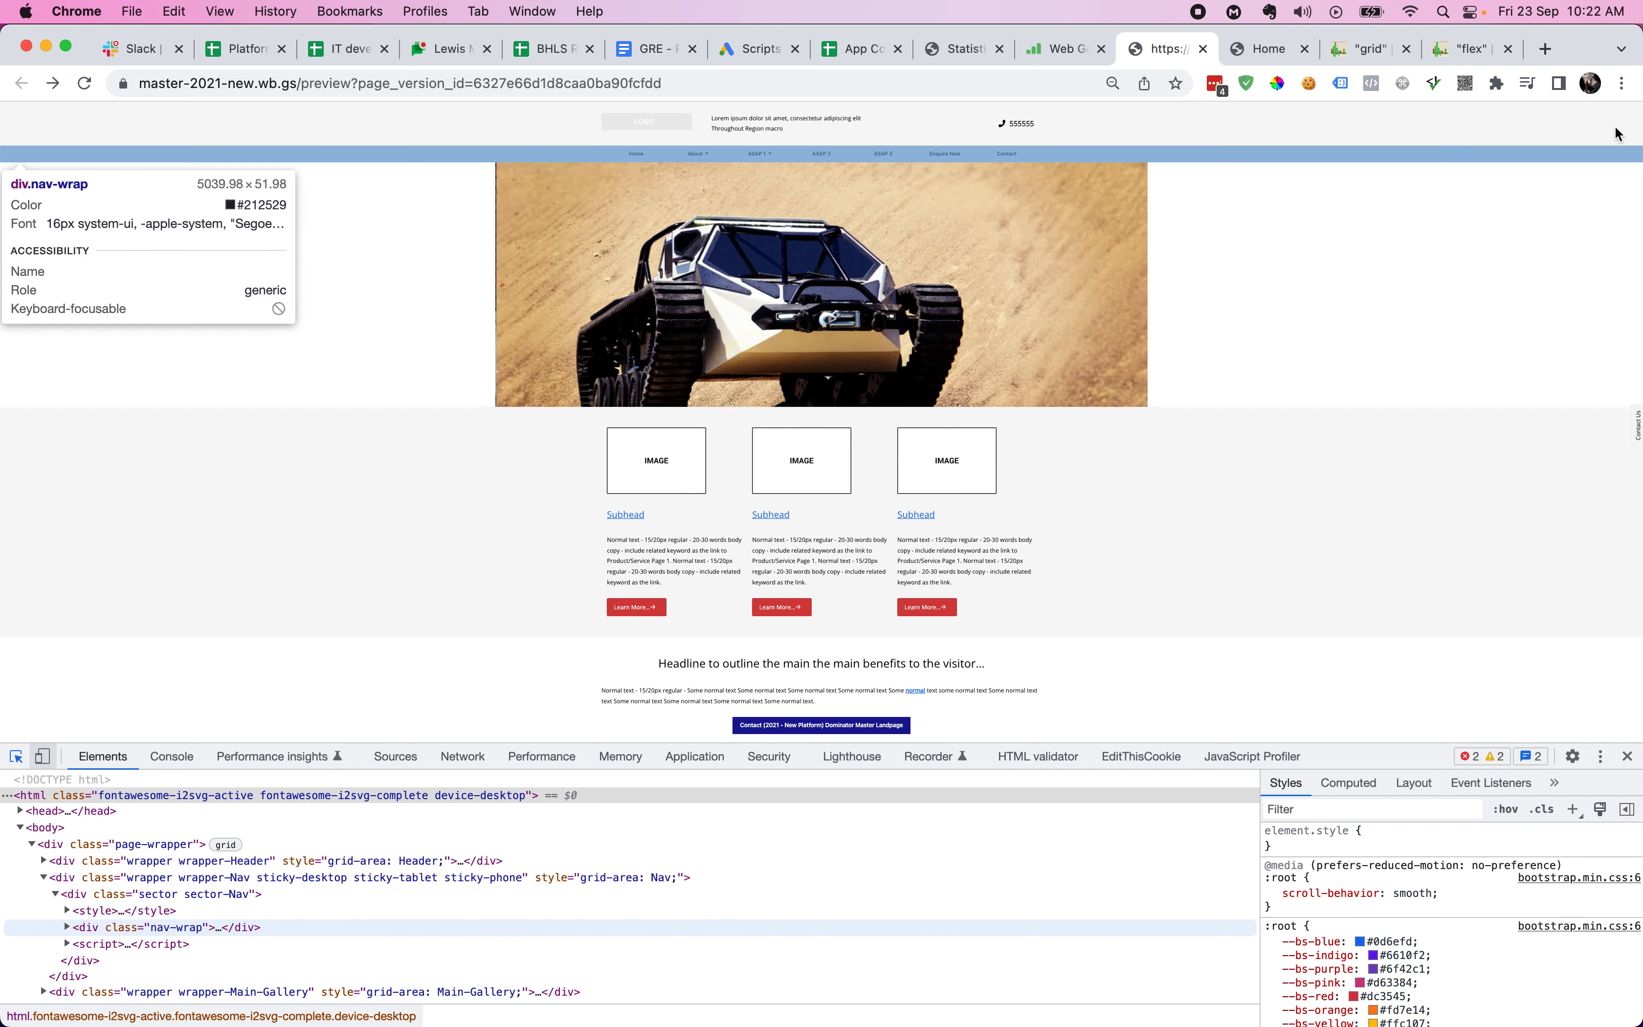
pyautogui.click(1608, 131)
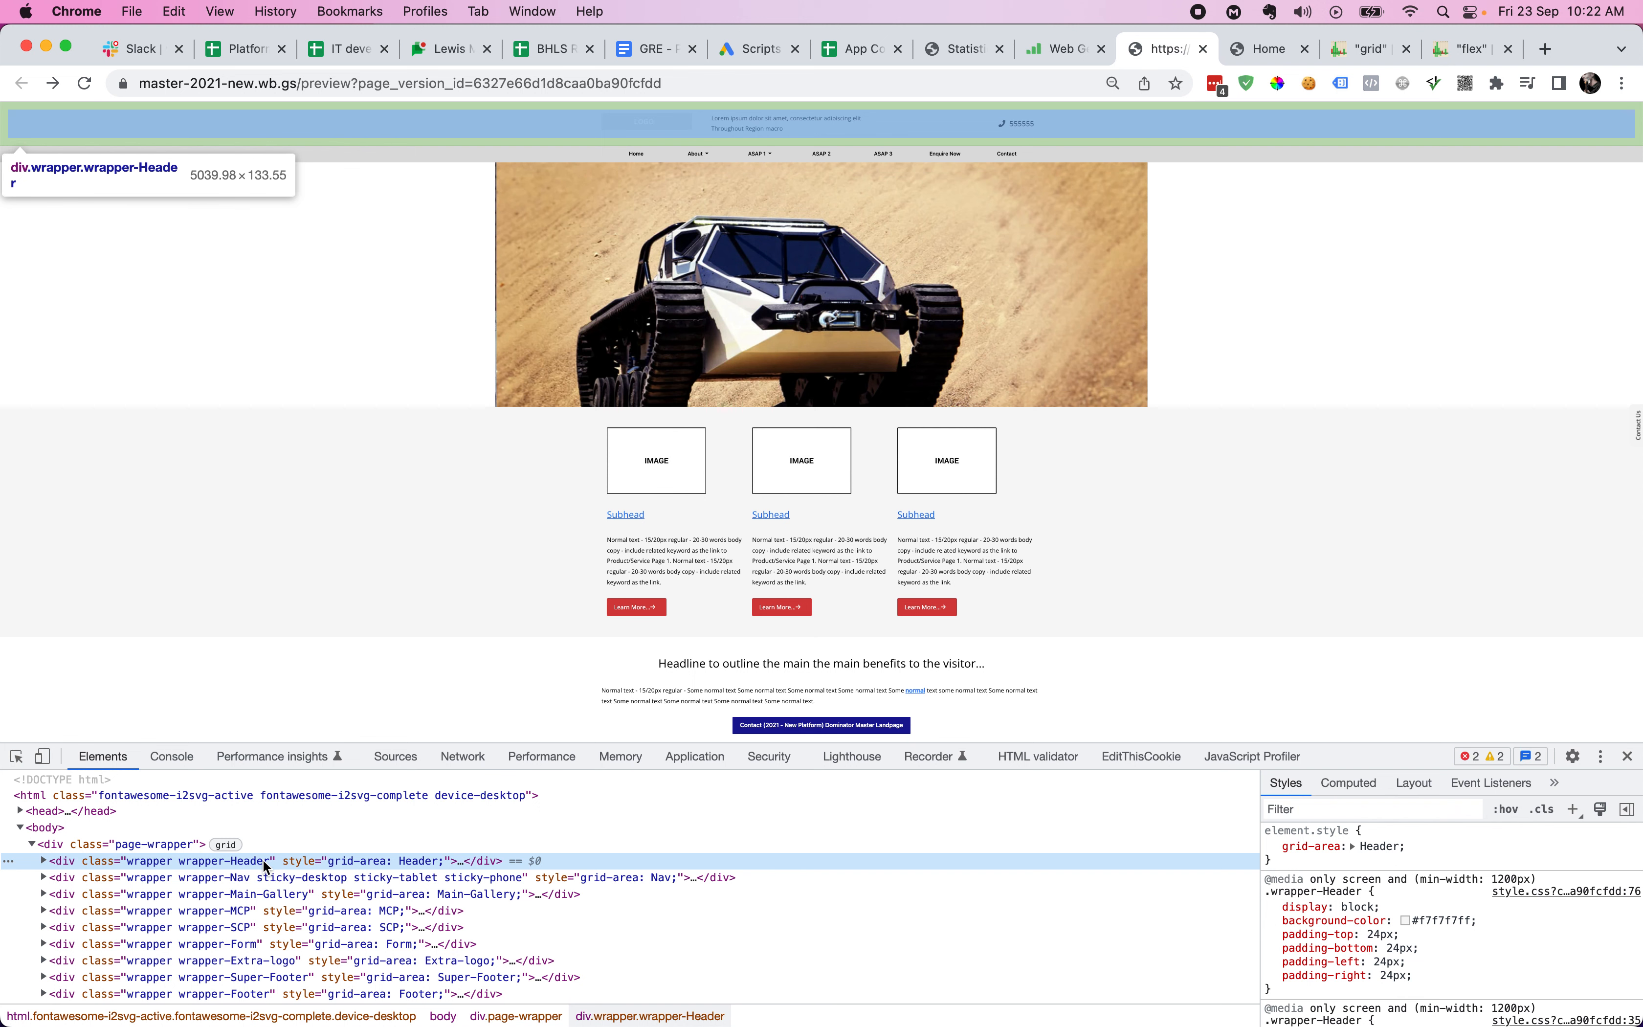
pyautogui.press('Right')
pyautogui.press('Down')
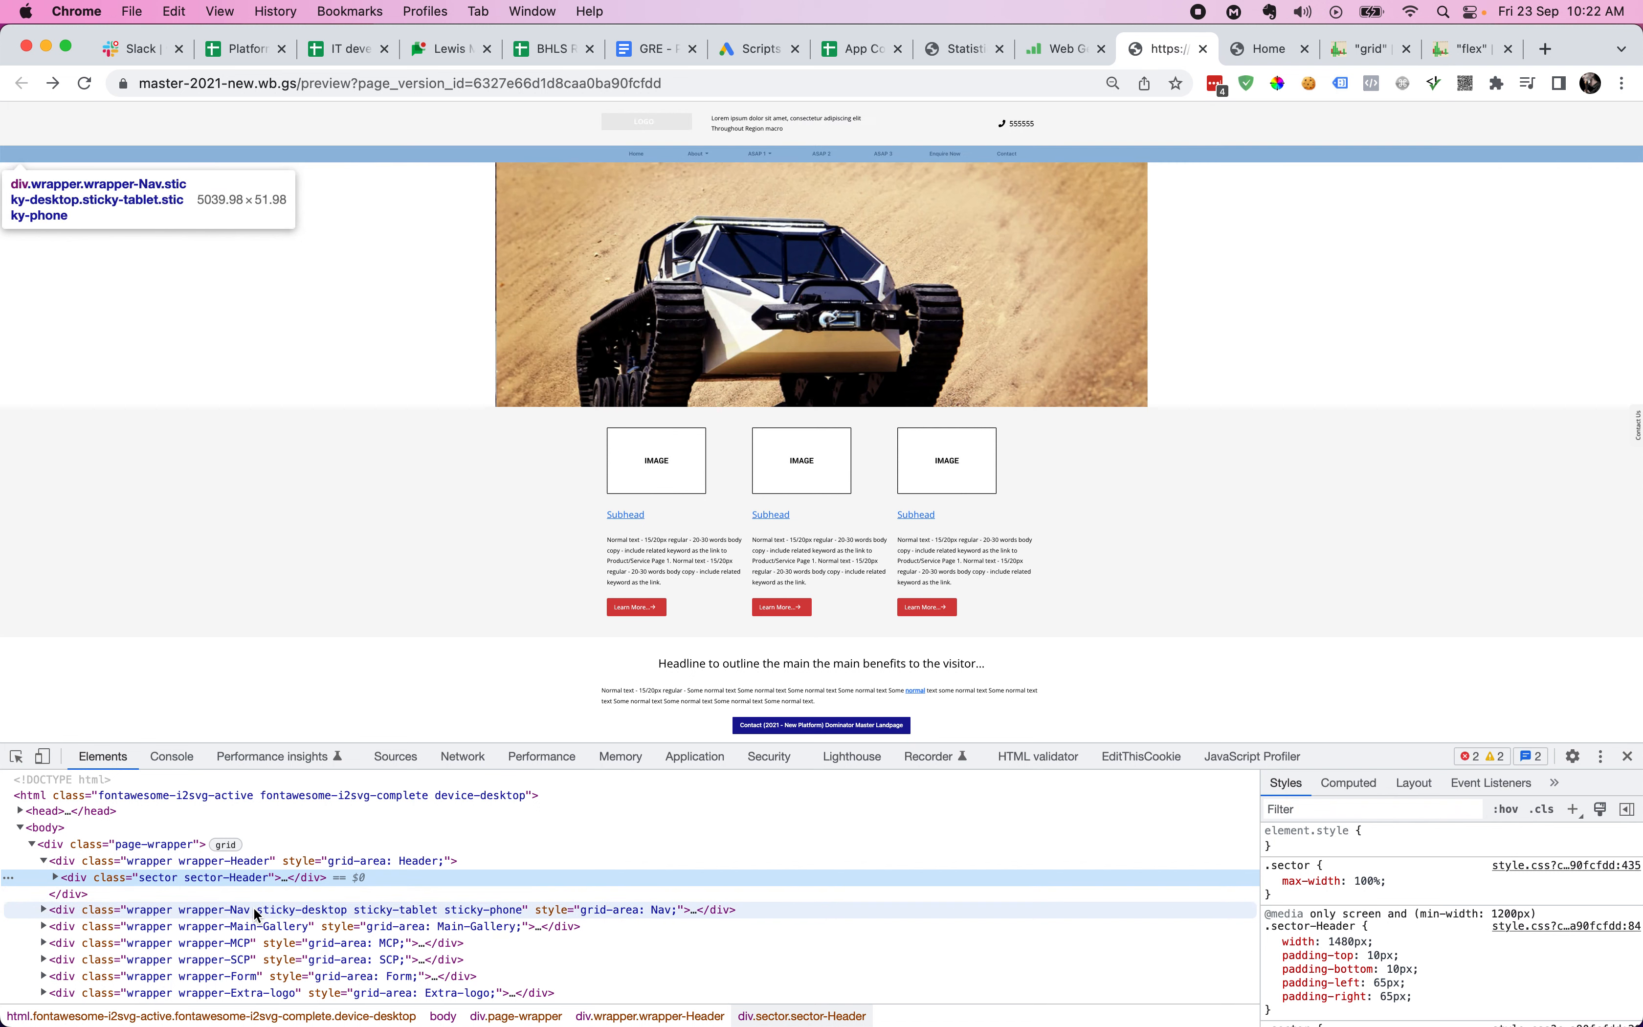
pyautogui.click(256, 926)
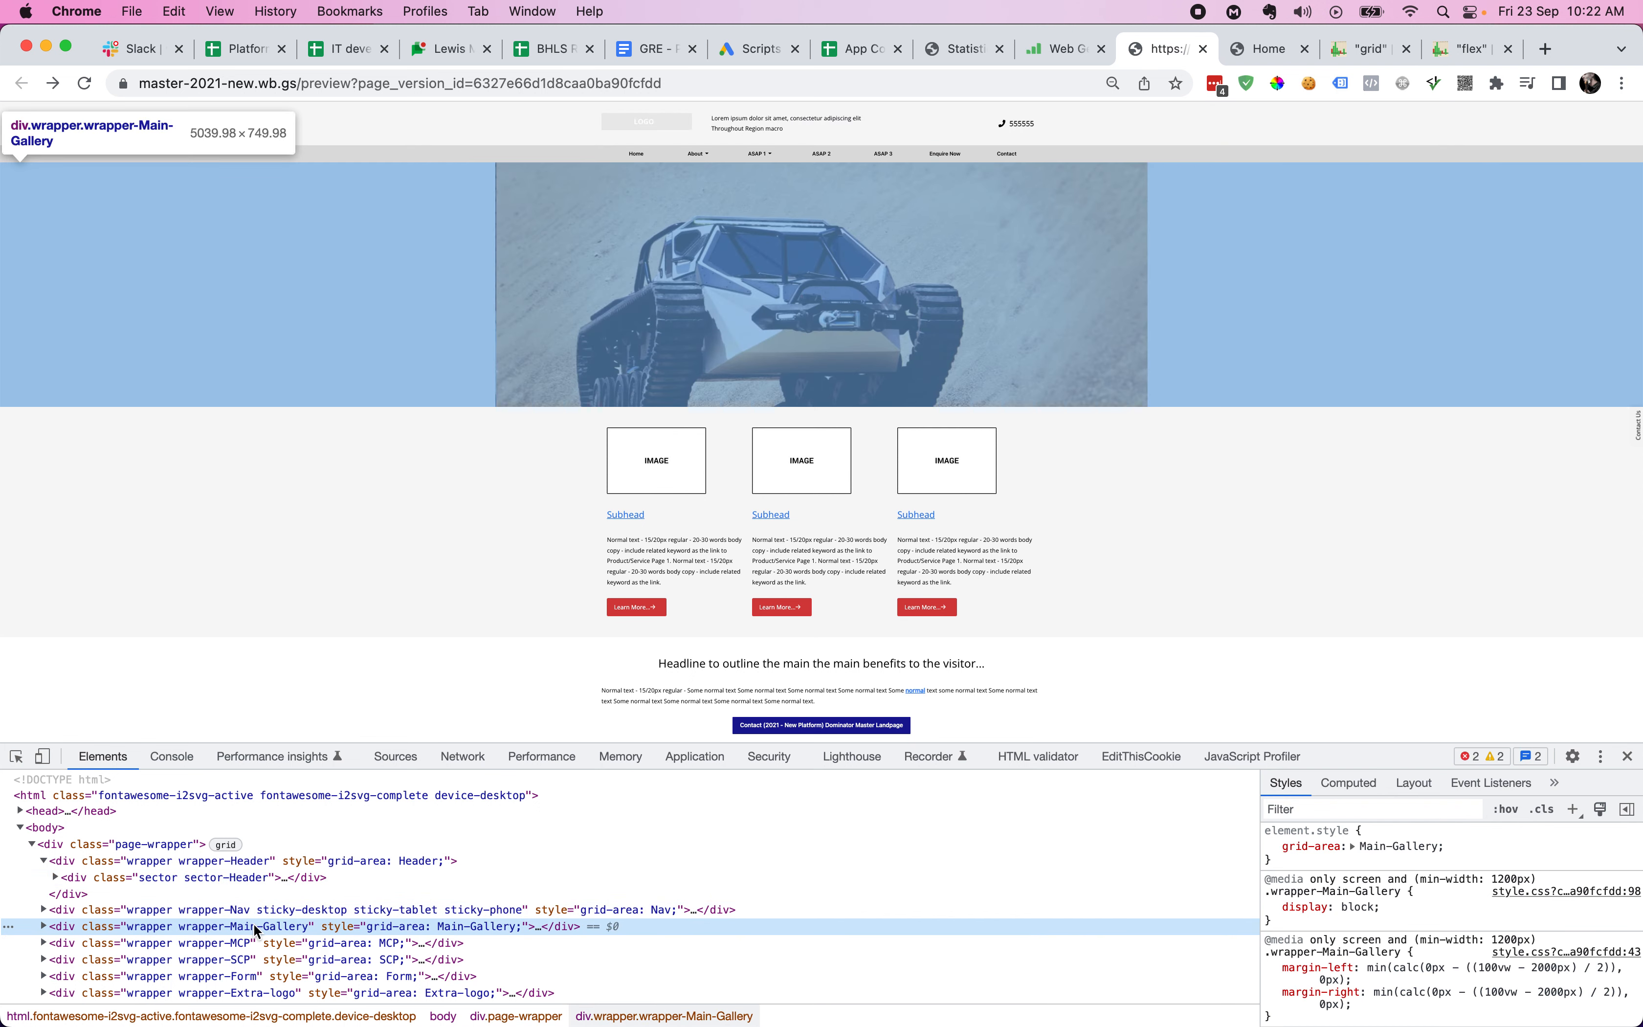
pyautogui.press('Right')
pyautogui.press('Right')
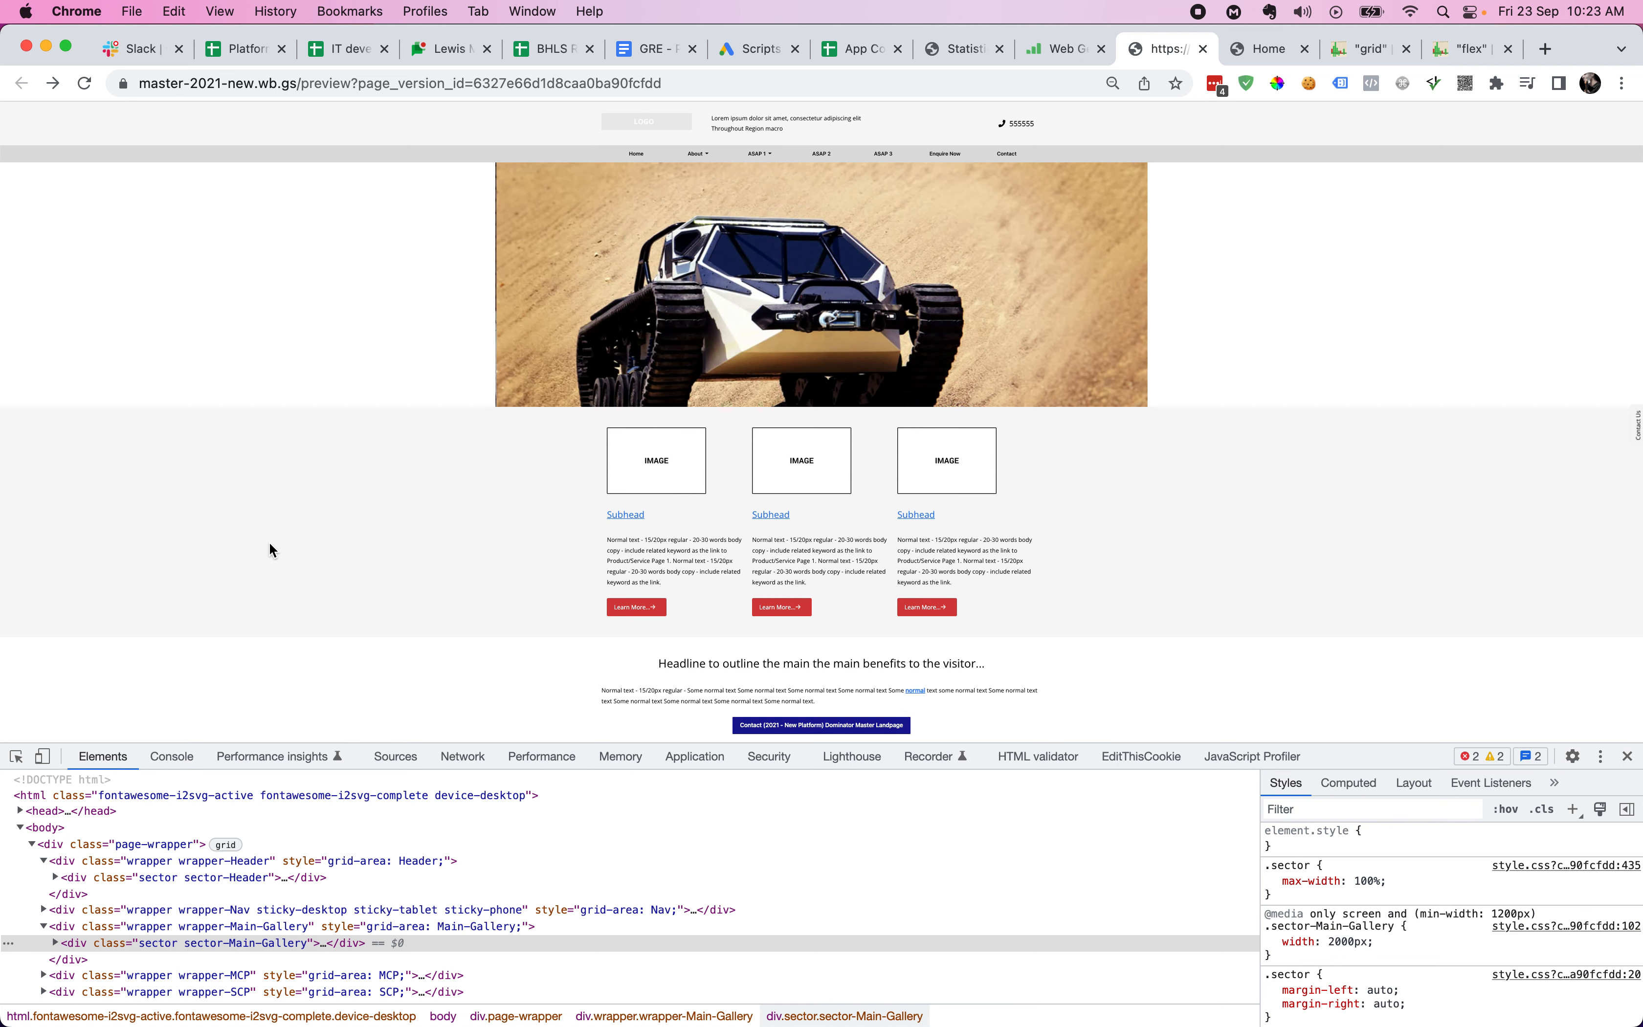
# - Shrink MCP and SCP to half grid width and place SCP beside MCP
pyautogui.hotkey('ctrl', 'shift', 'Tab')
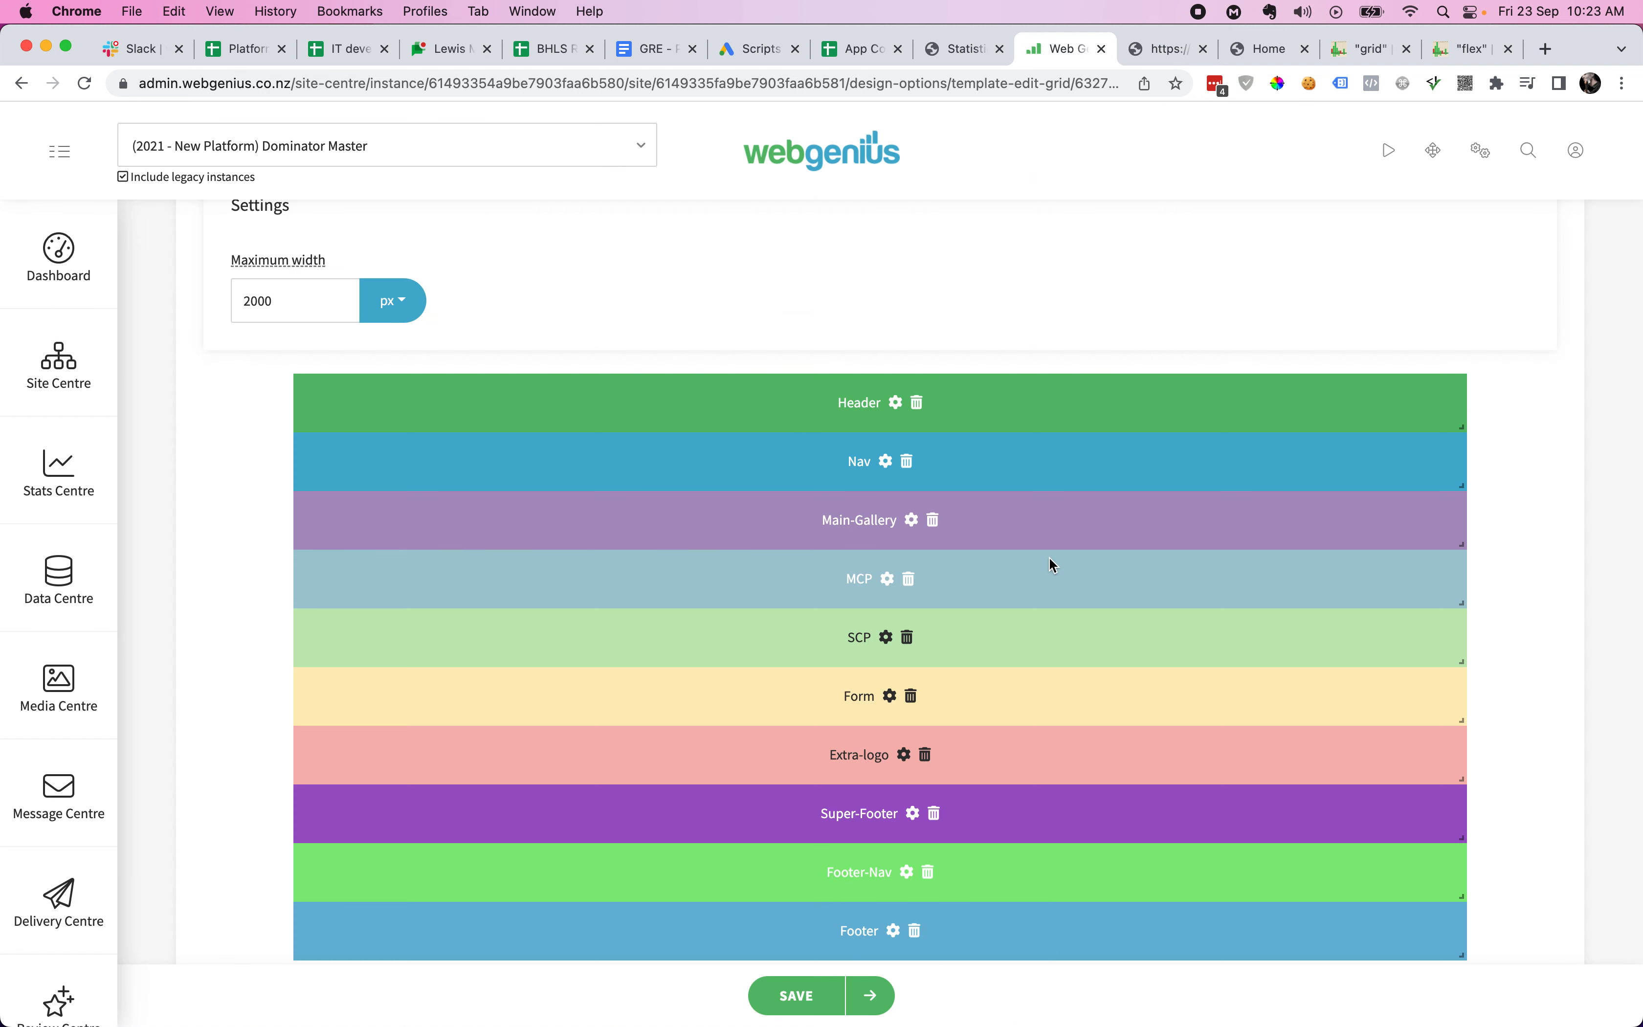
pyautogui.moveTo(1460, 657); pyautogui.dragTo(875, 645)
pyautogui.moveTo(1460, 601); pyautogui.dragTo(862, 601)
pyautogui.moveTo(756, 649); pyautogui.dragTo(1350, 612)
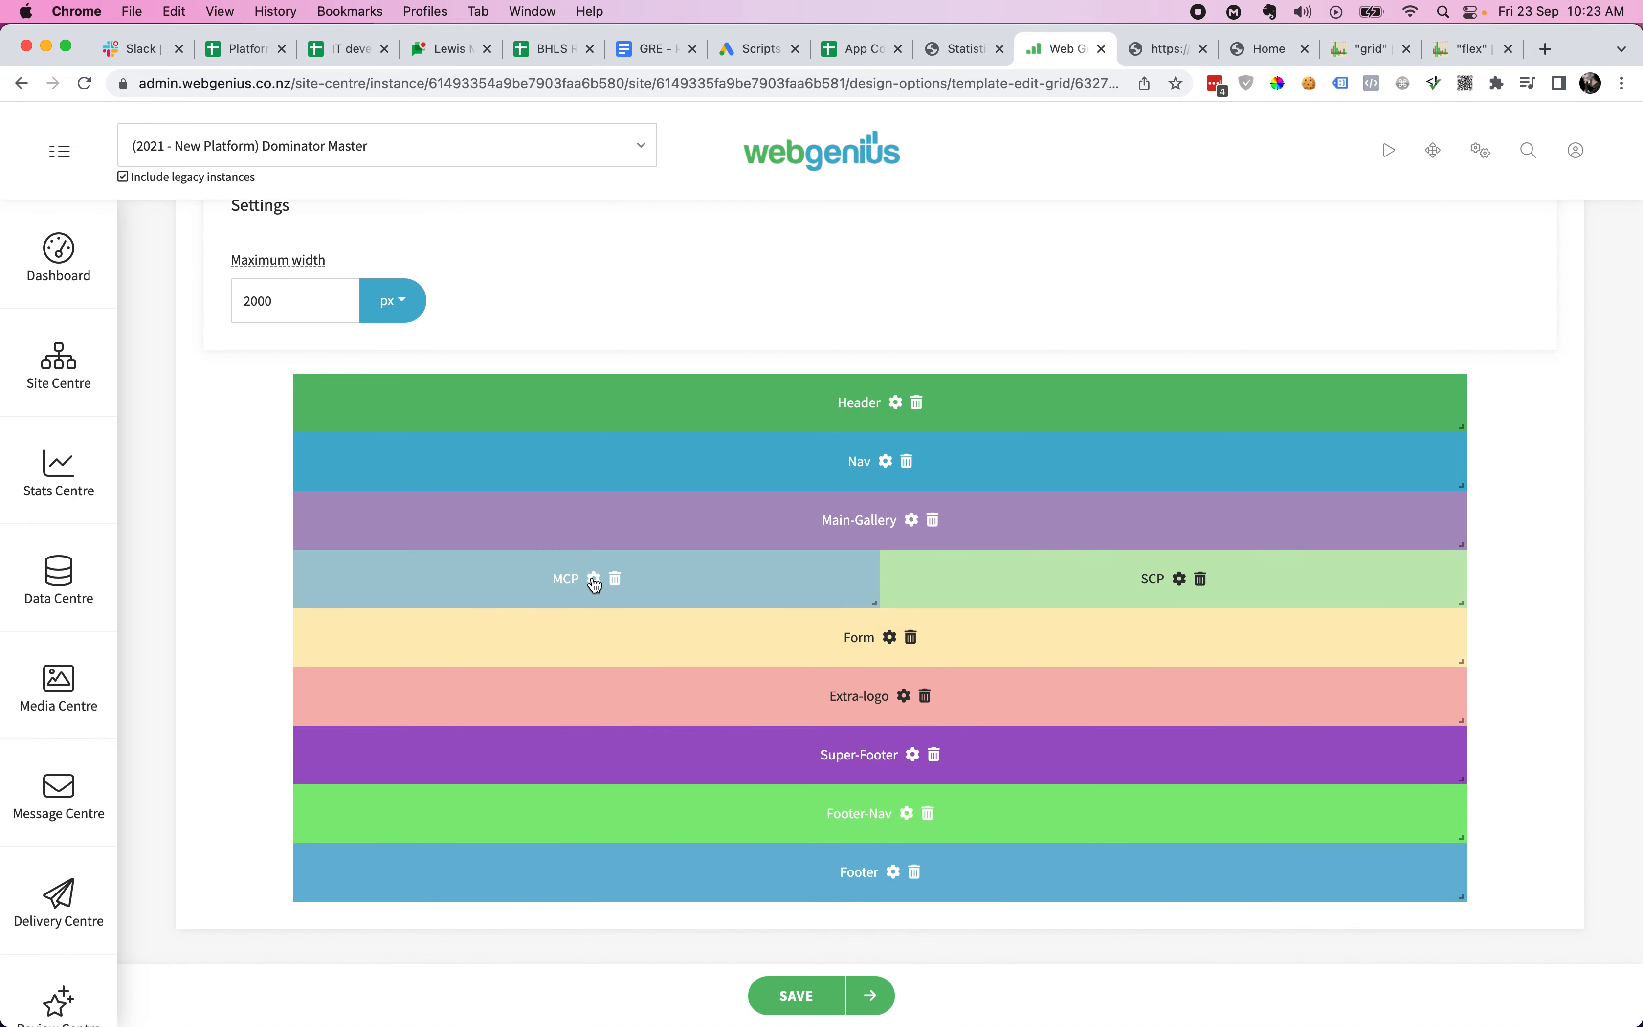
# - Set MCP's sector width to 740 and save it
pyautogui.click(594, 578)
pyautogui.doubleClick(932, 514)
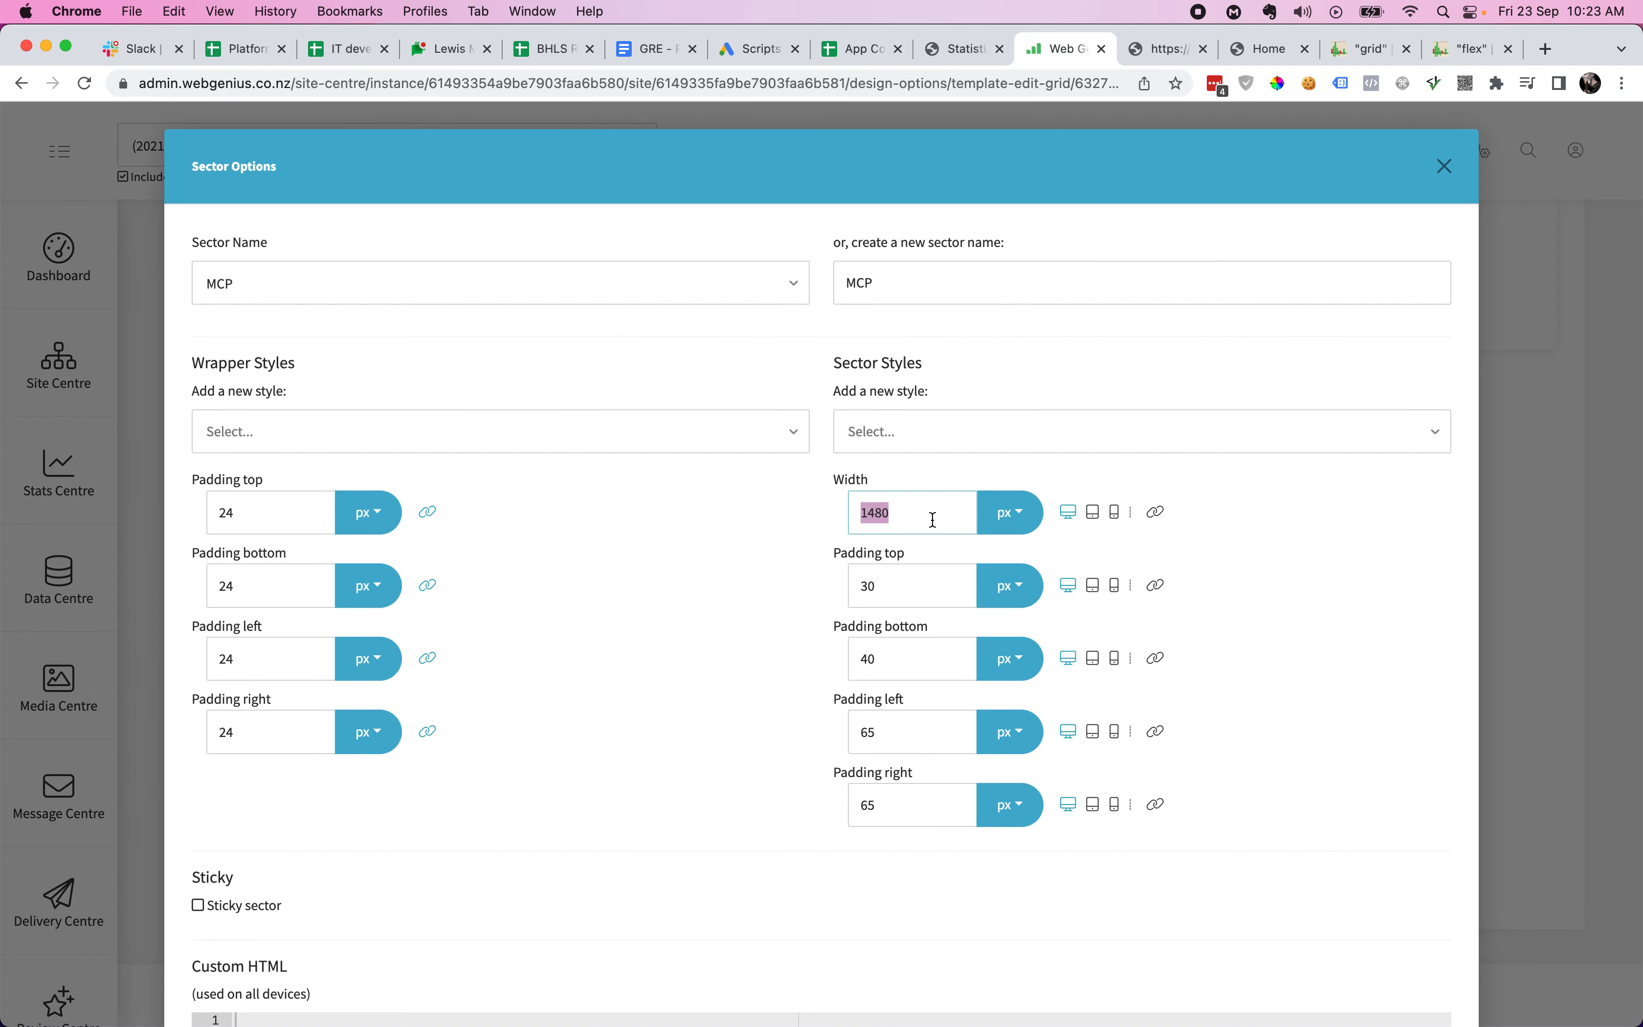
pyautogui.write('740')
pyautogui.scroll(-5, 1194, 721)
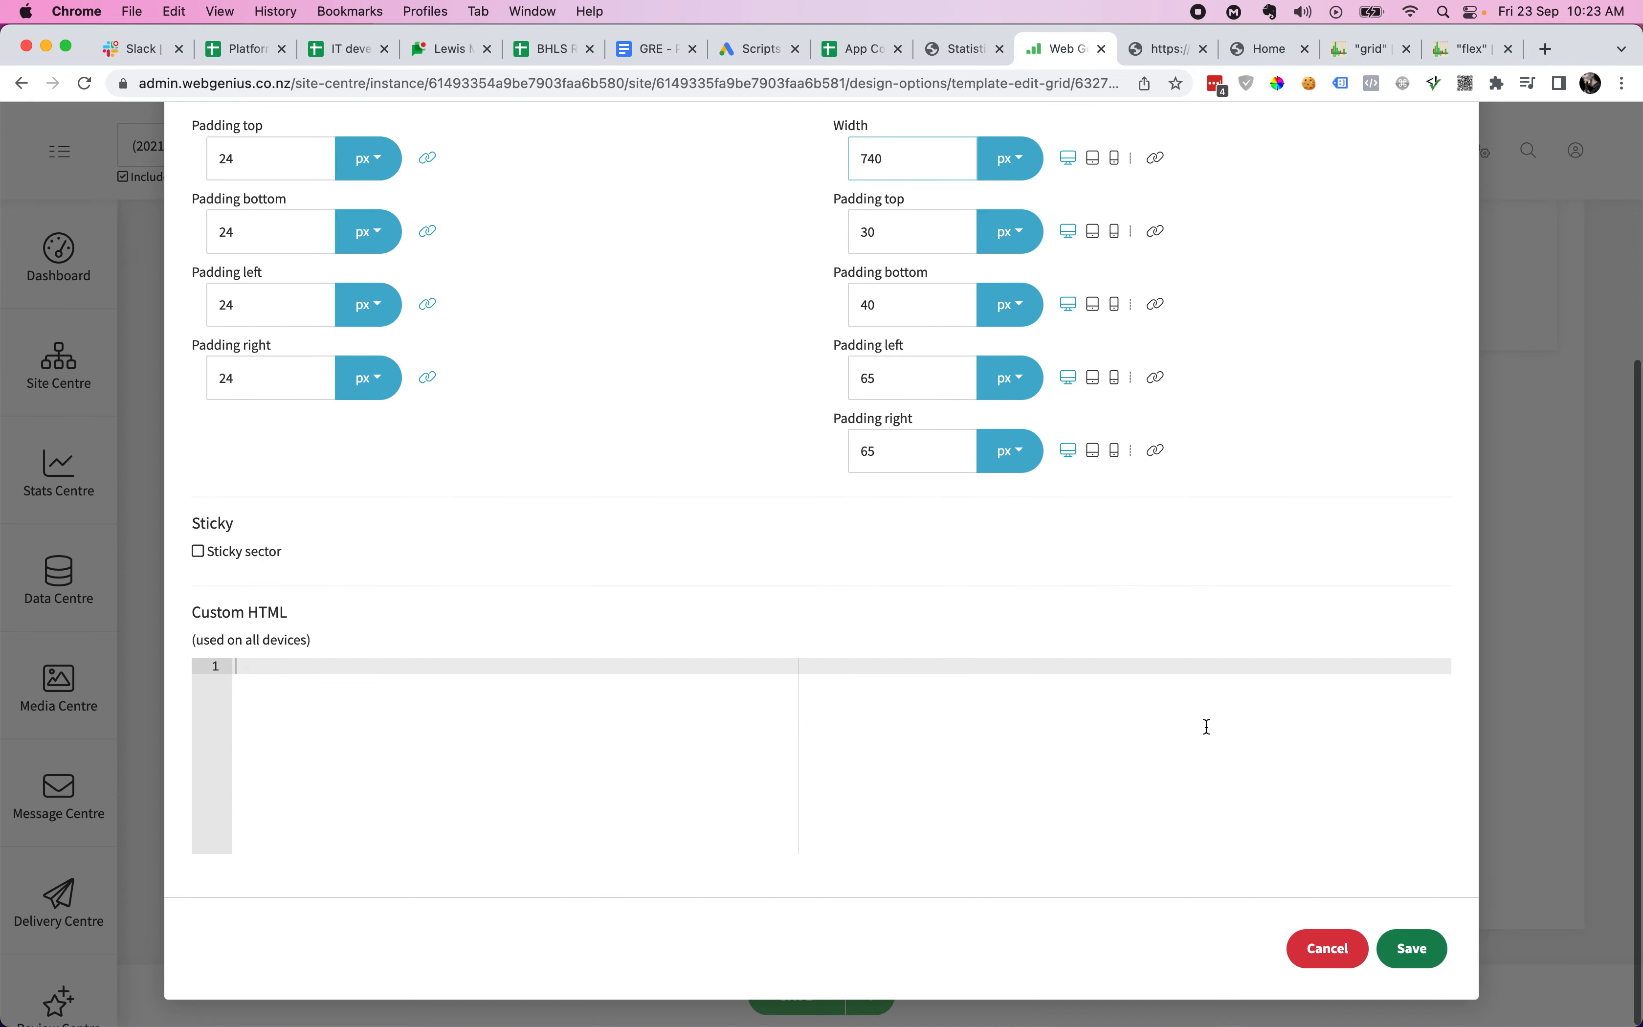
pyautogui.click(1408, 948)
# - Set SCP's sector width to 740, then save the template
pyautogui.click(1185, 582)
pyautogui.doubleClick(909, 514)
pyautogui.write('740')
pyautogui.scroll(-5, 1137, 671)
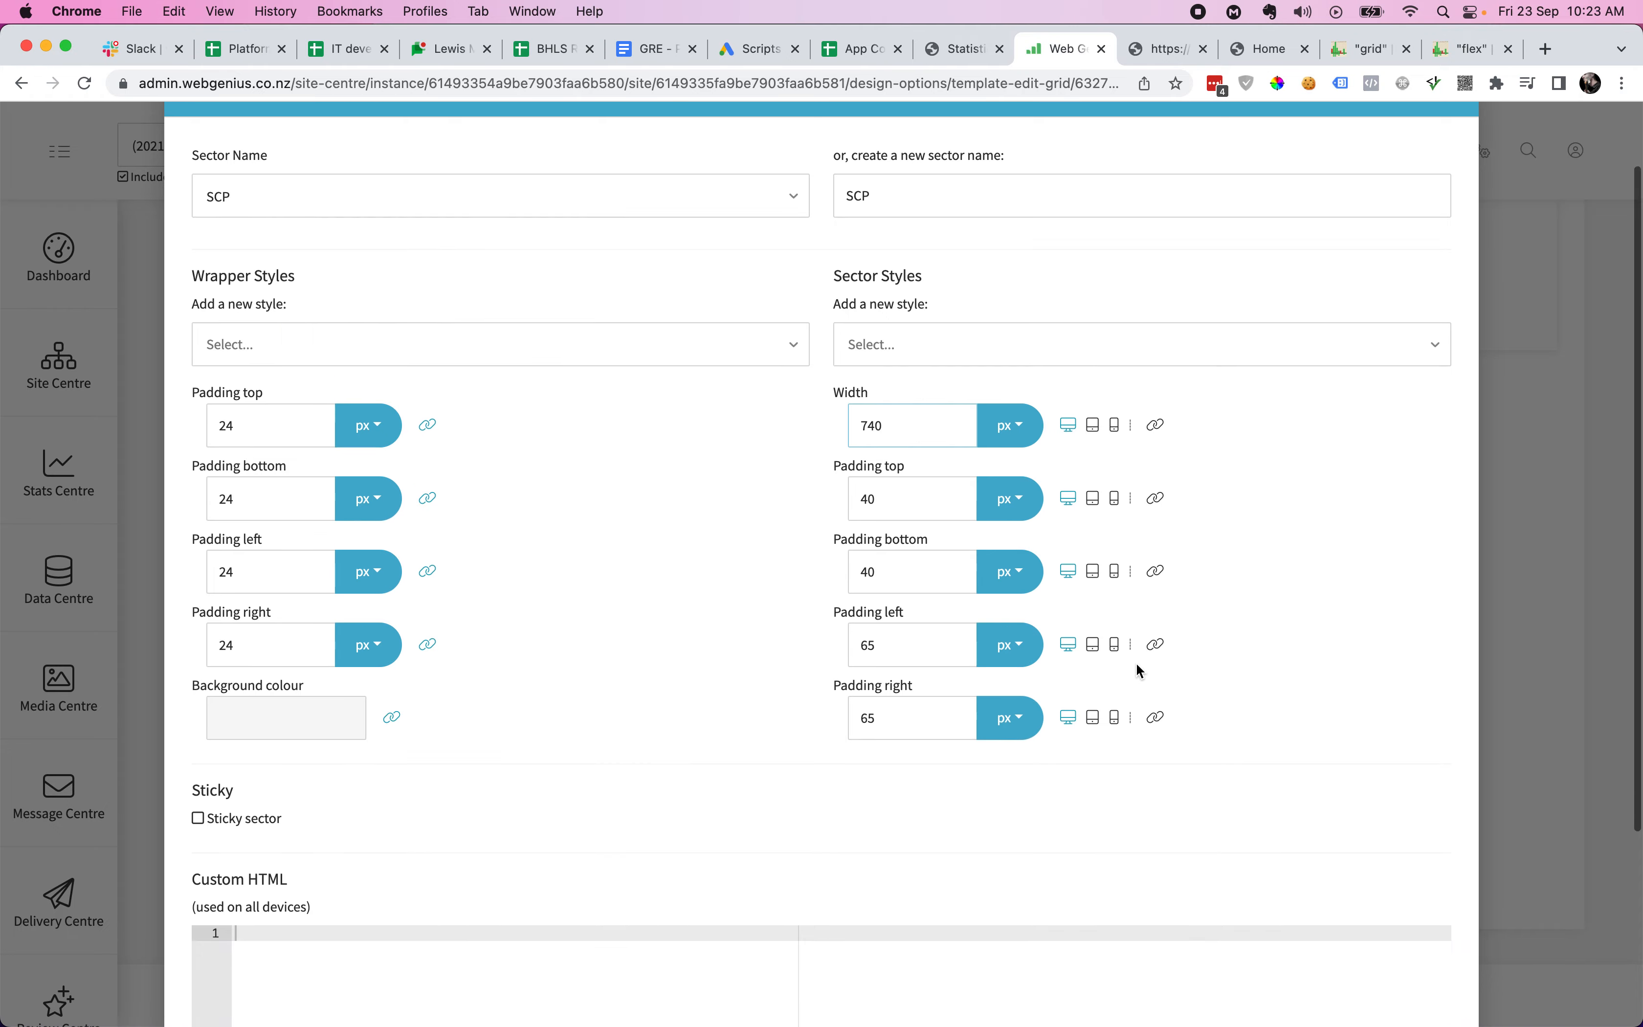
pyautogui.click(1408, 948)
pyautogui.click(817, 993)
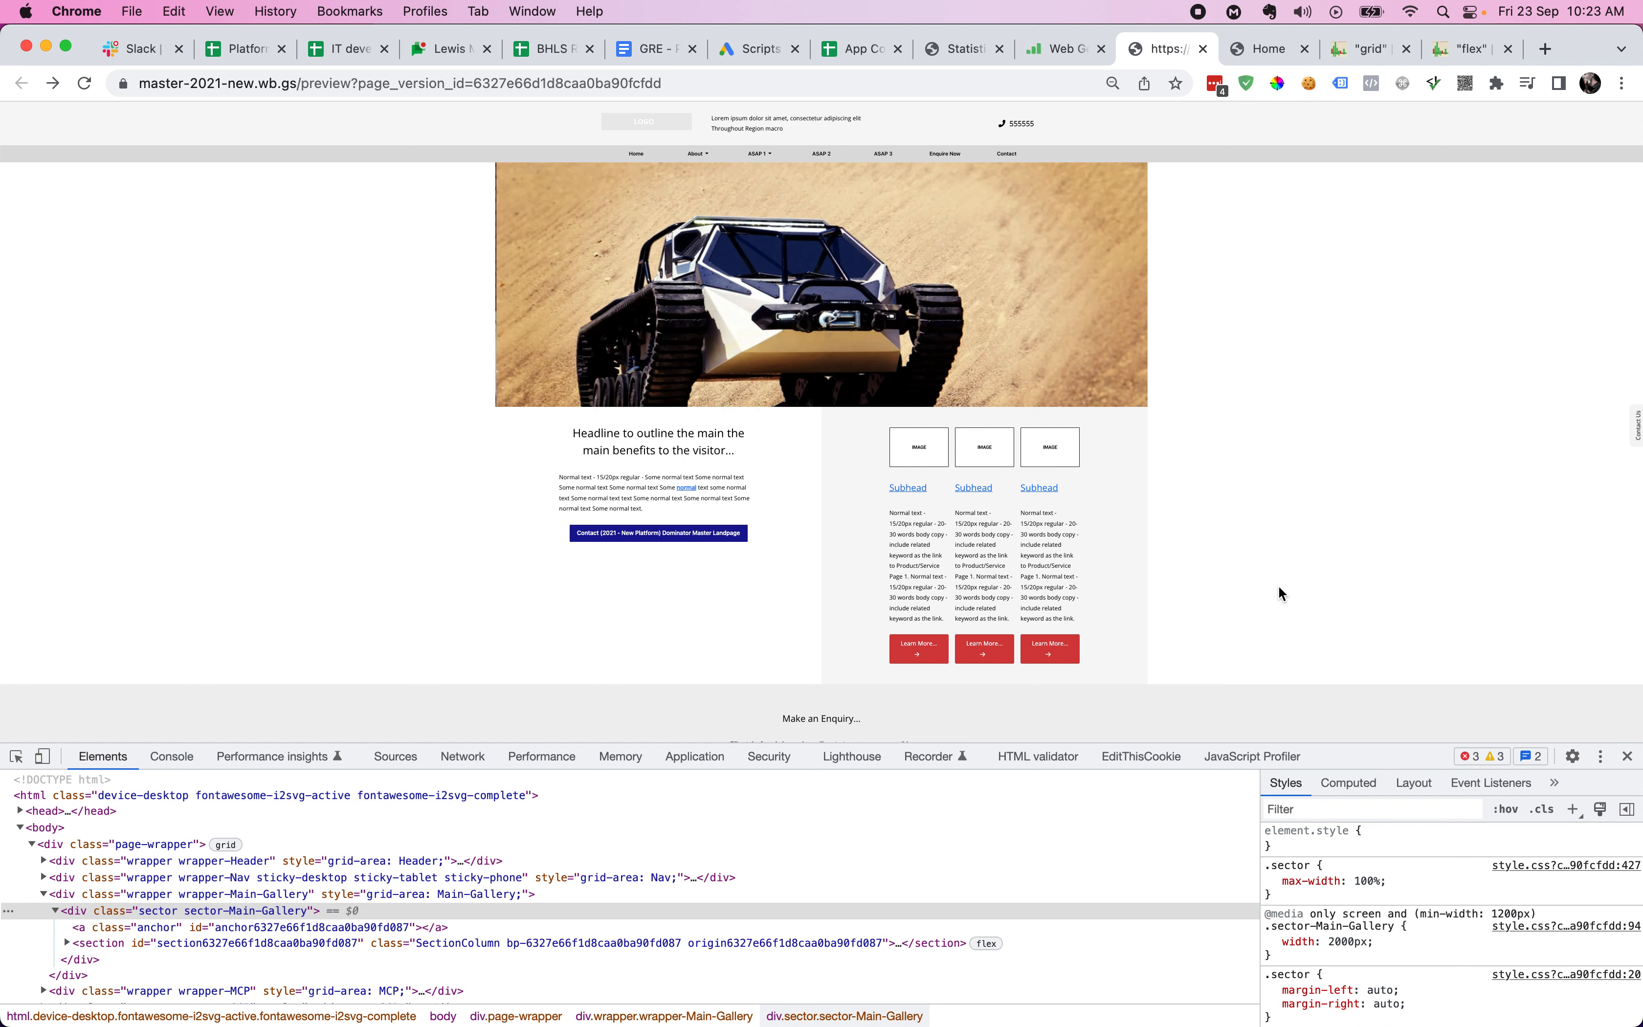
# - Inspect the Main-Gallery, SCP and MCP wrappers in DevTools, then preview at tablet size
pyautogui.click(230, 894)
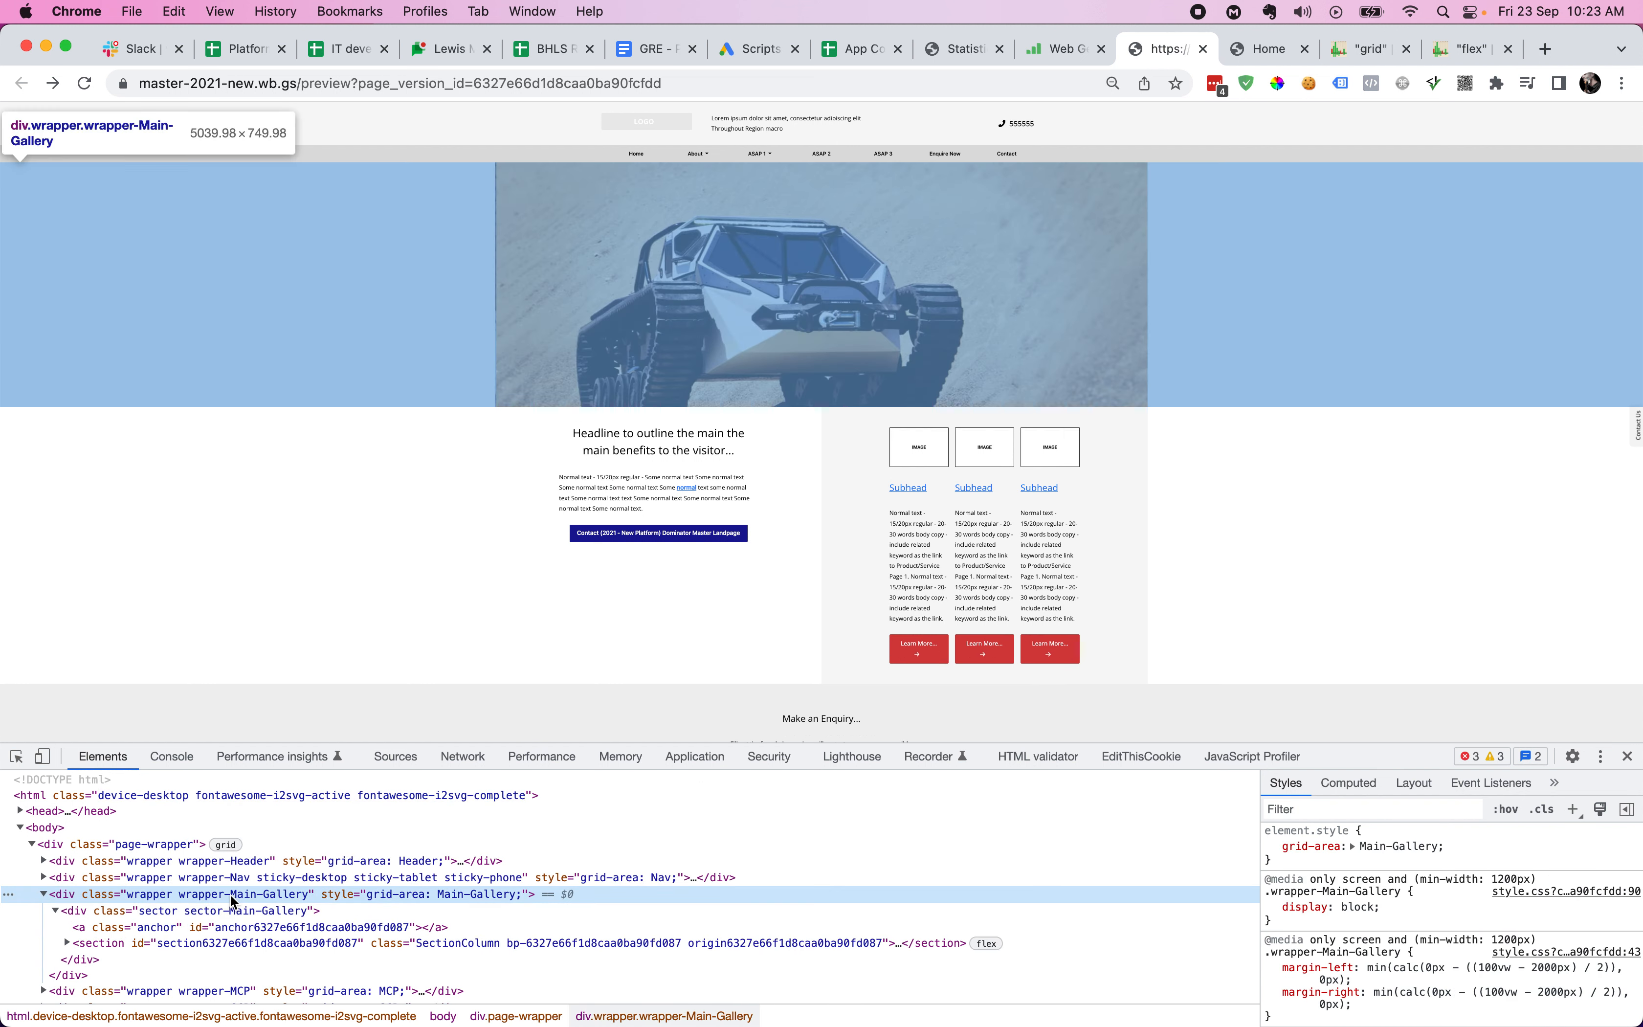
pyautogui.press('Left')
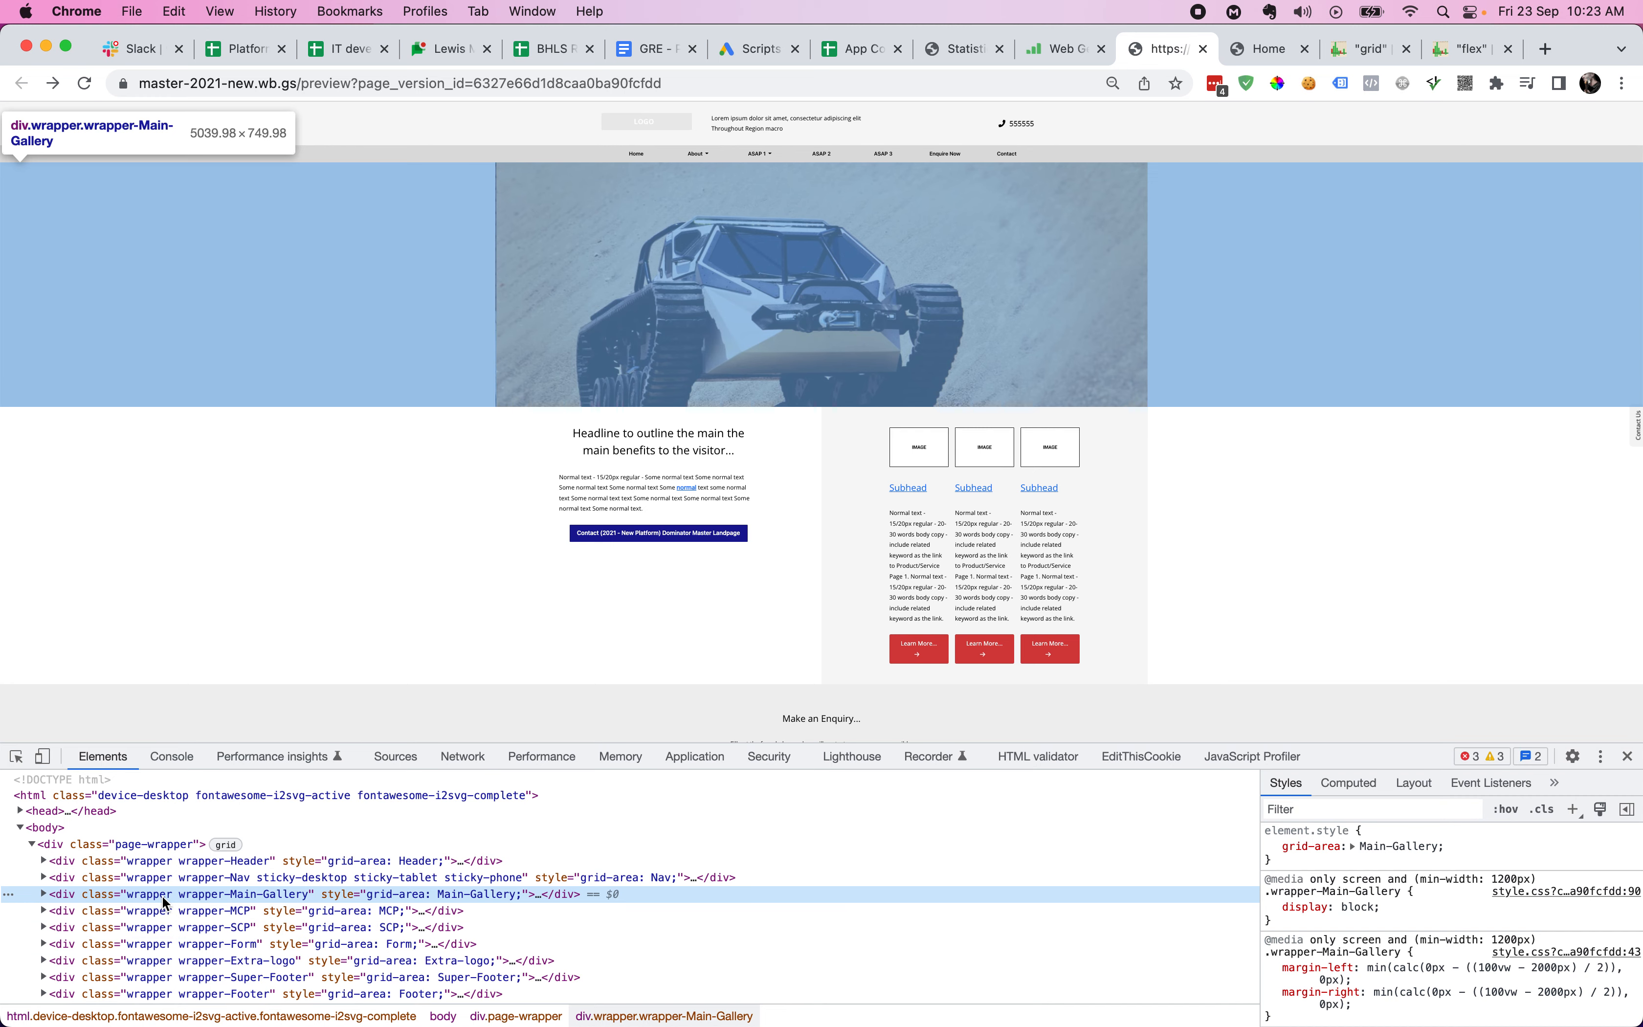
pyautogui.press('Down')
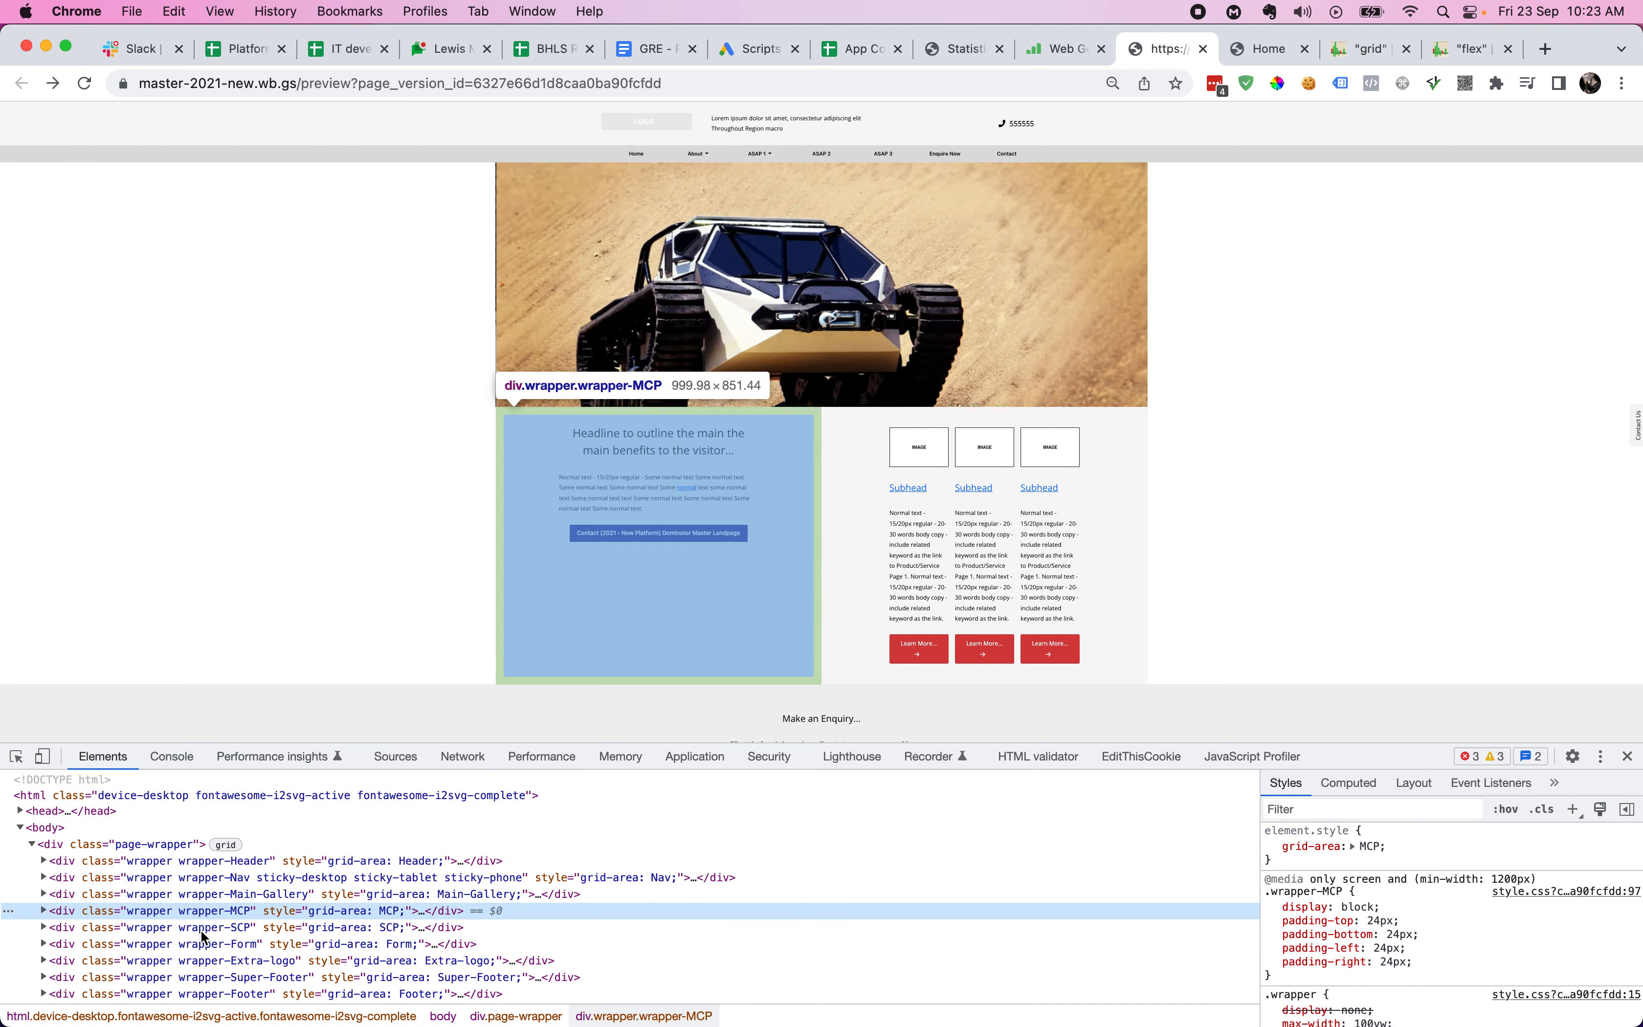
pyautogui.click(201, 928)
pyautogui.click(200, 914)
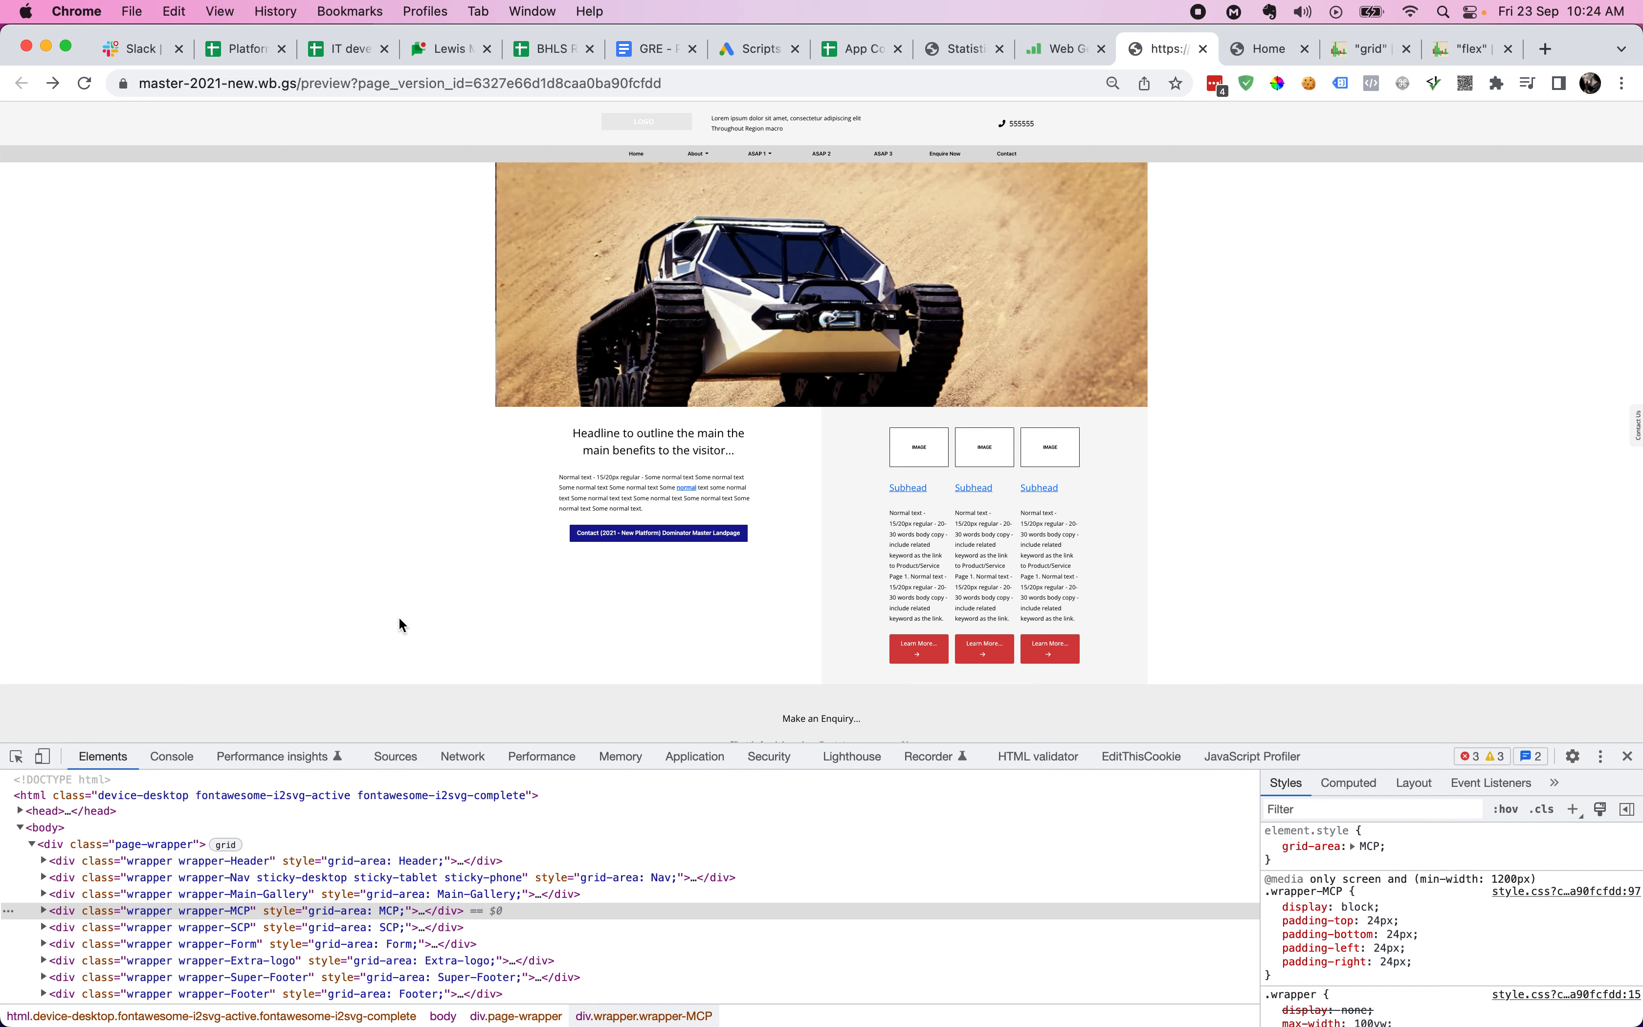
pyautogui.click(42, 757)
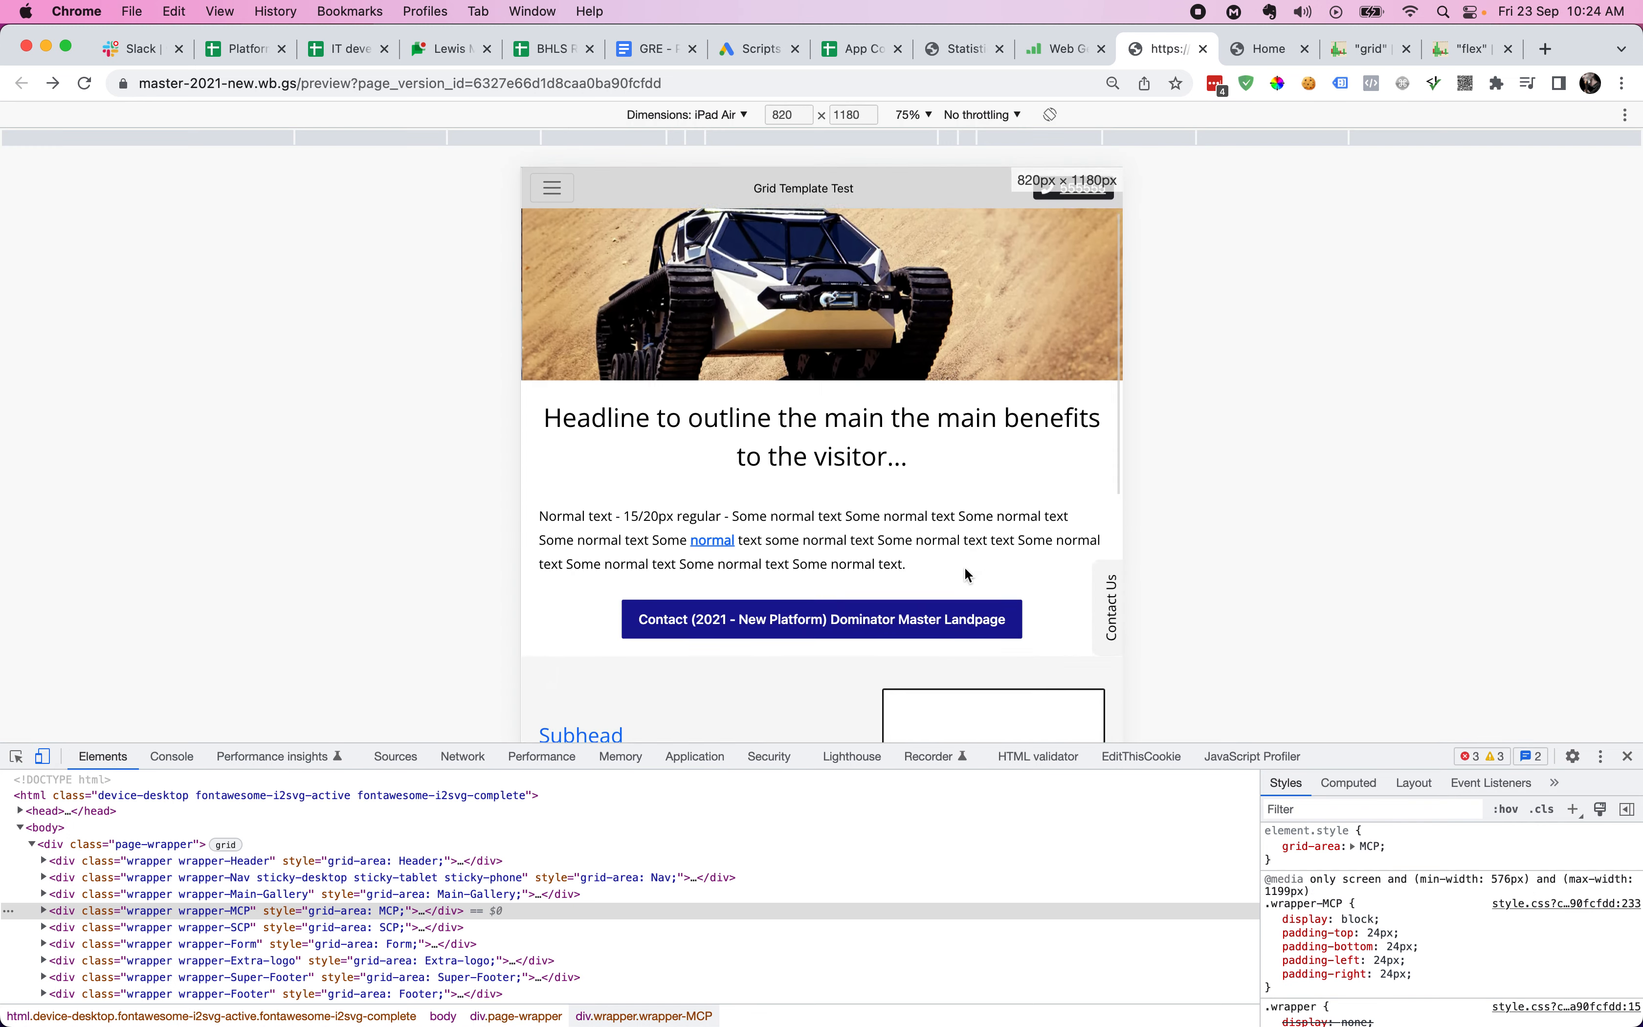
# - Scroll the iPad Air preview and toggle its mobile navigation menu
pyautogui.scroll(-5, 964, 566)
pyautogui.scroll(-15, 965, 566)
pyautogui.scroll(20, 964, 567)
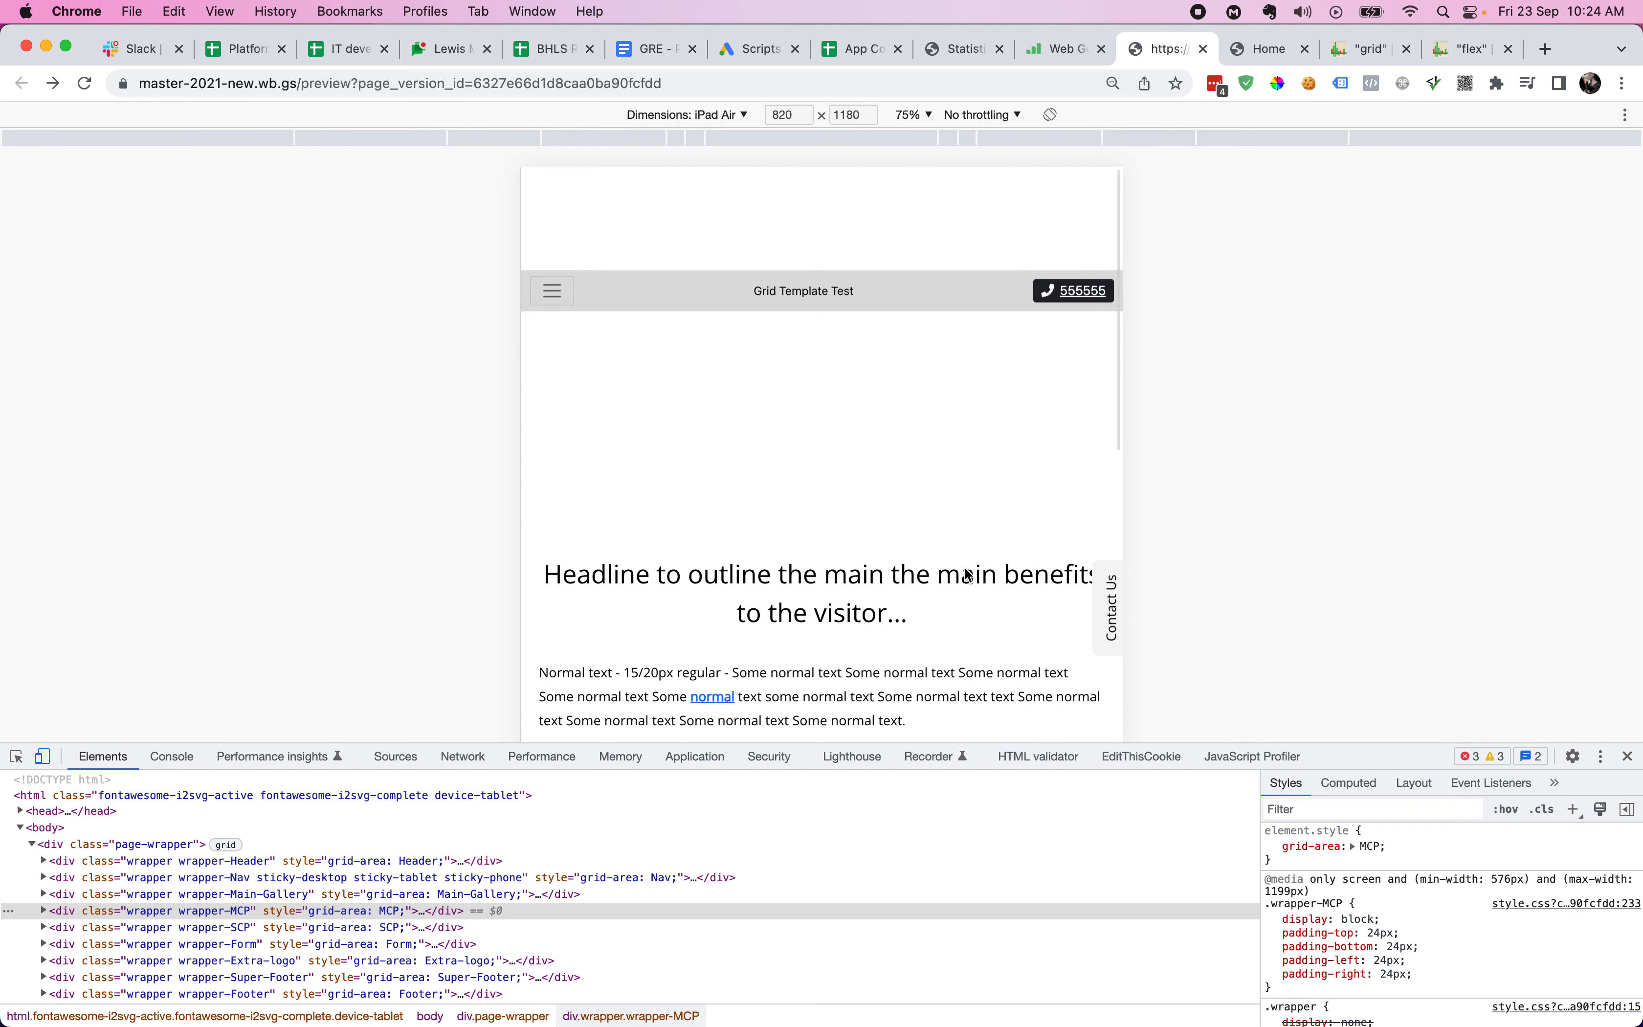
pyautogui.click(556, 274)
pyautogui.click(556, 275)
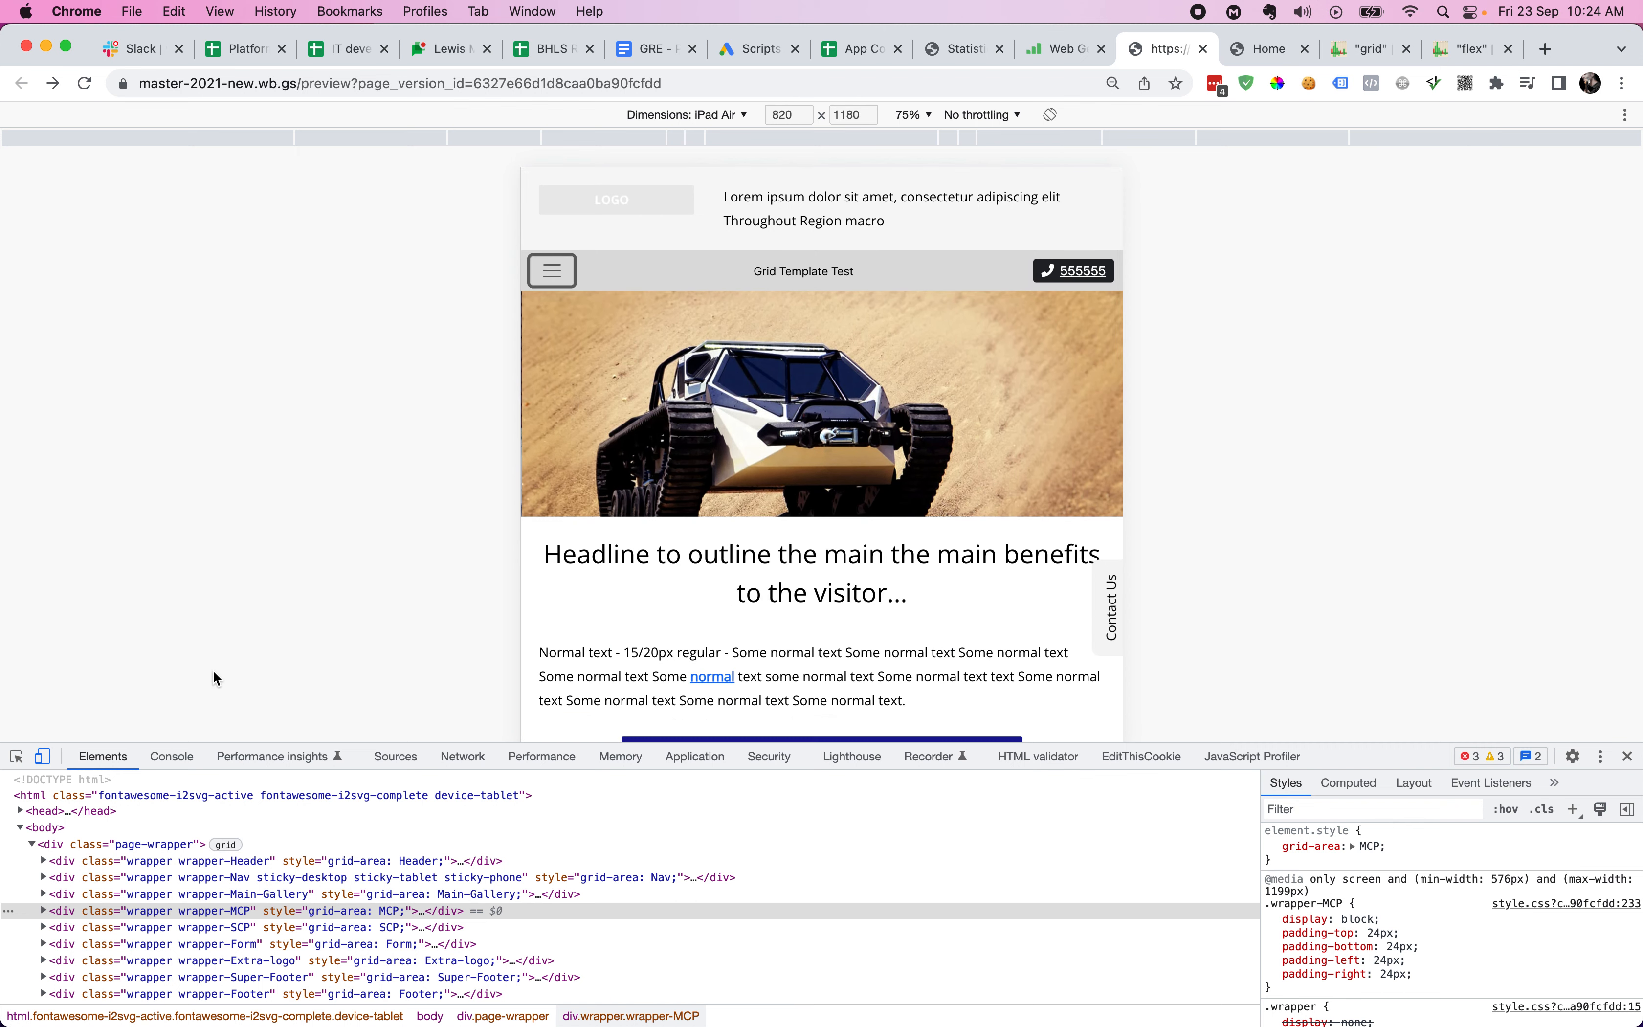
# - Switch to iPhone 12 Pro and inspect the gallery's dog image and Main-Gallery wrapper
pyautogui.click(734, 117)
pyautogui.click(717, 268)
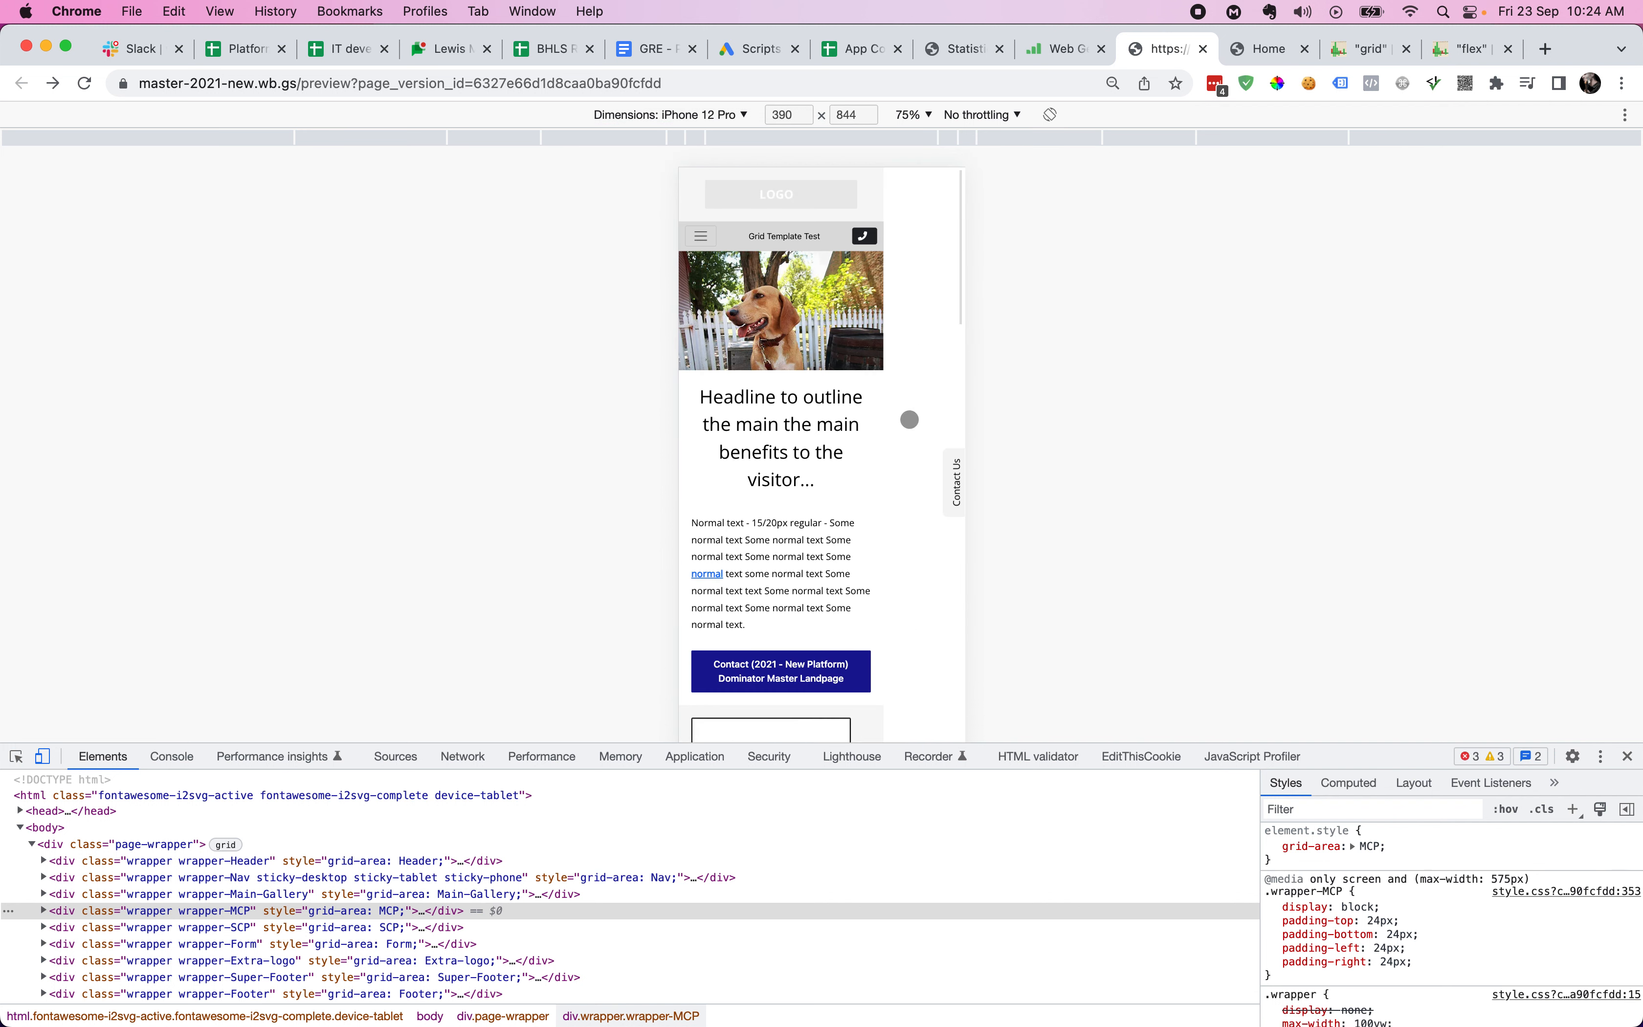
pyautogui.scroll(-6, 839, 564)
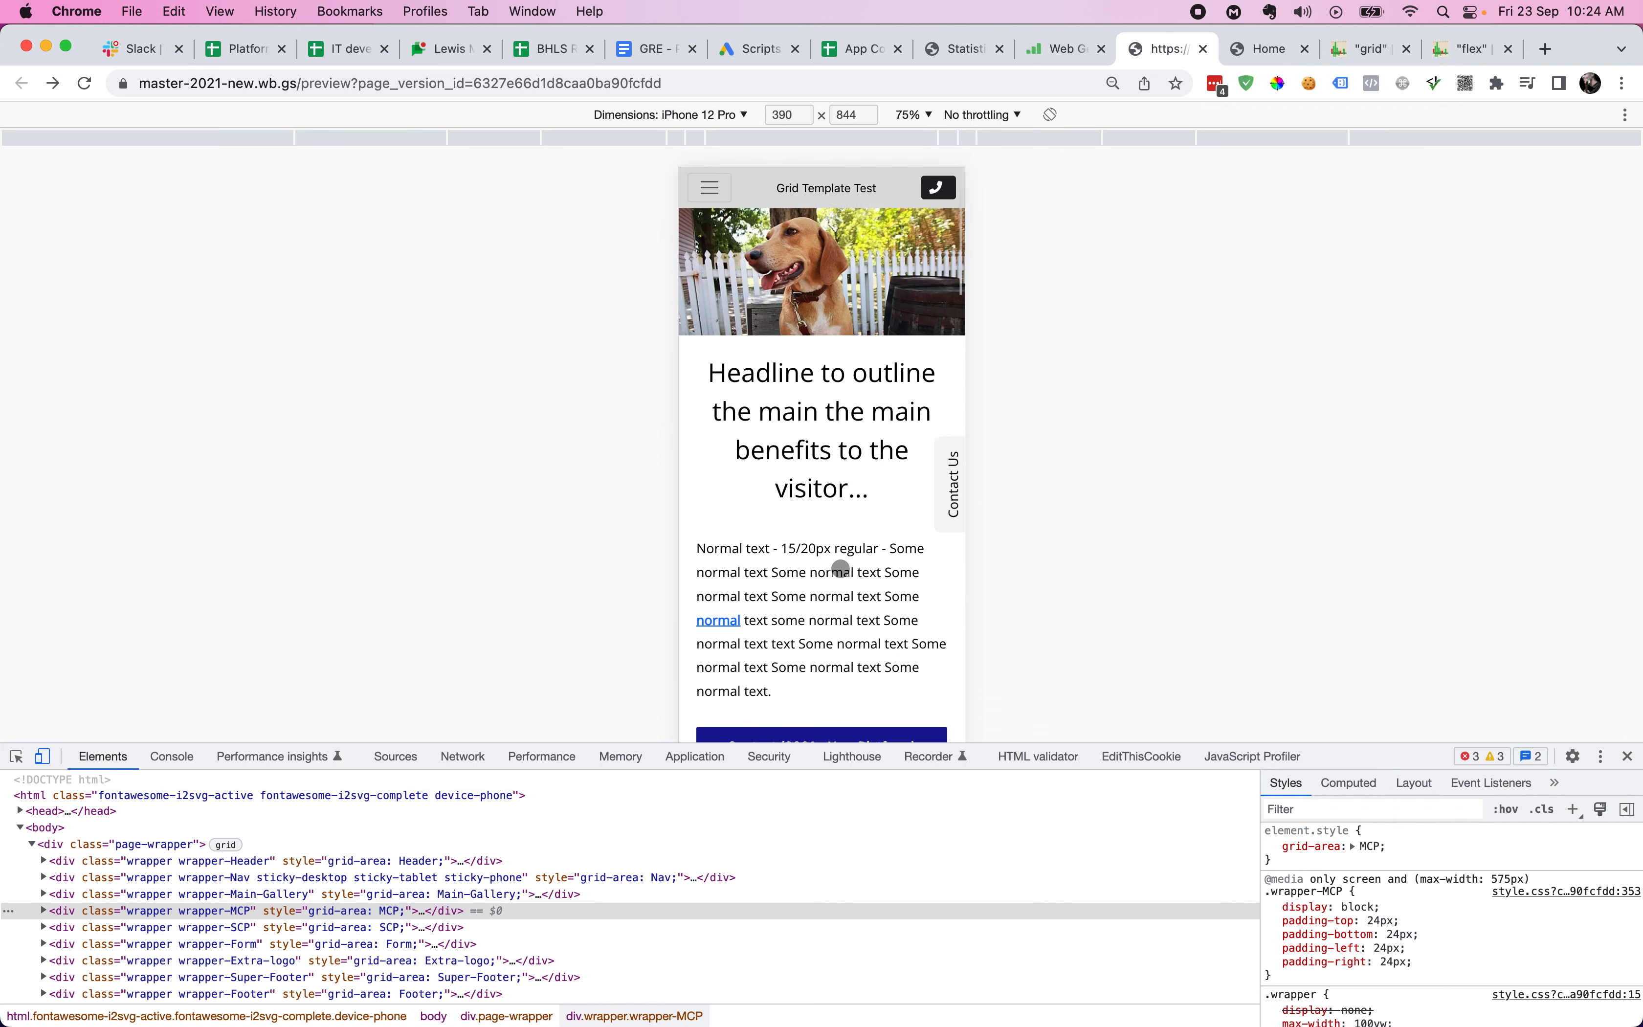
pyautogui.scroll(7, 841, 567)
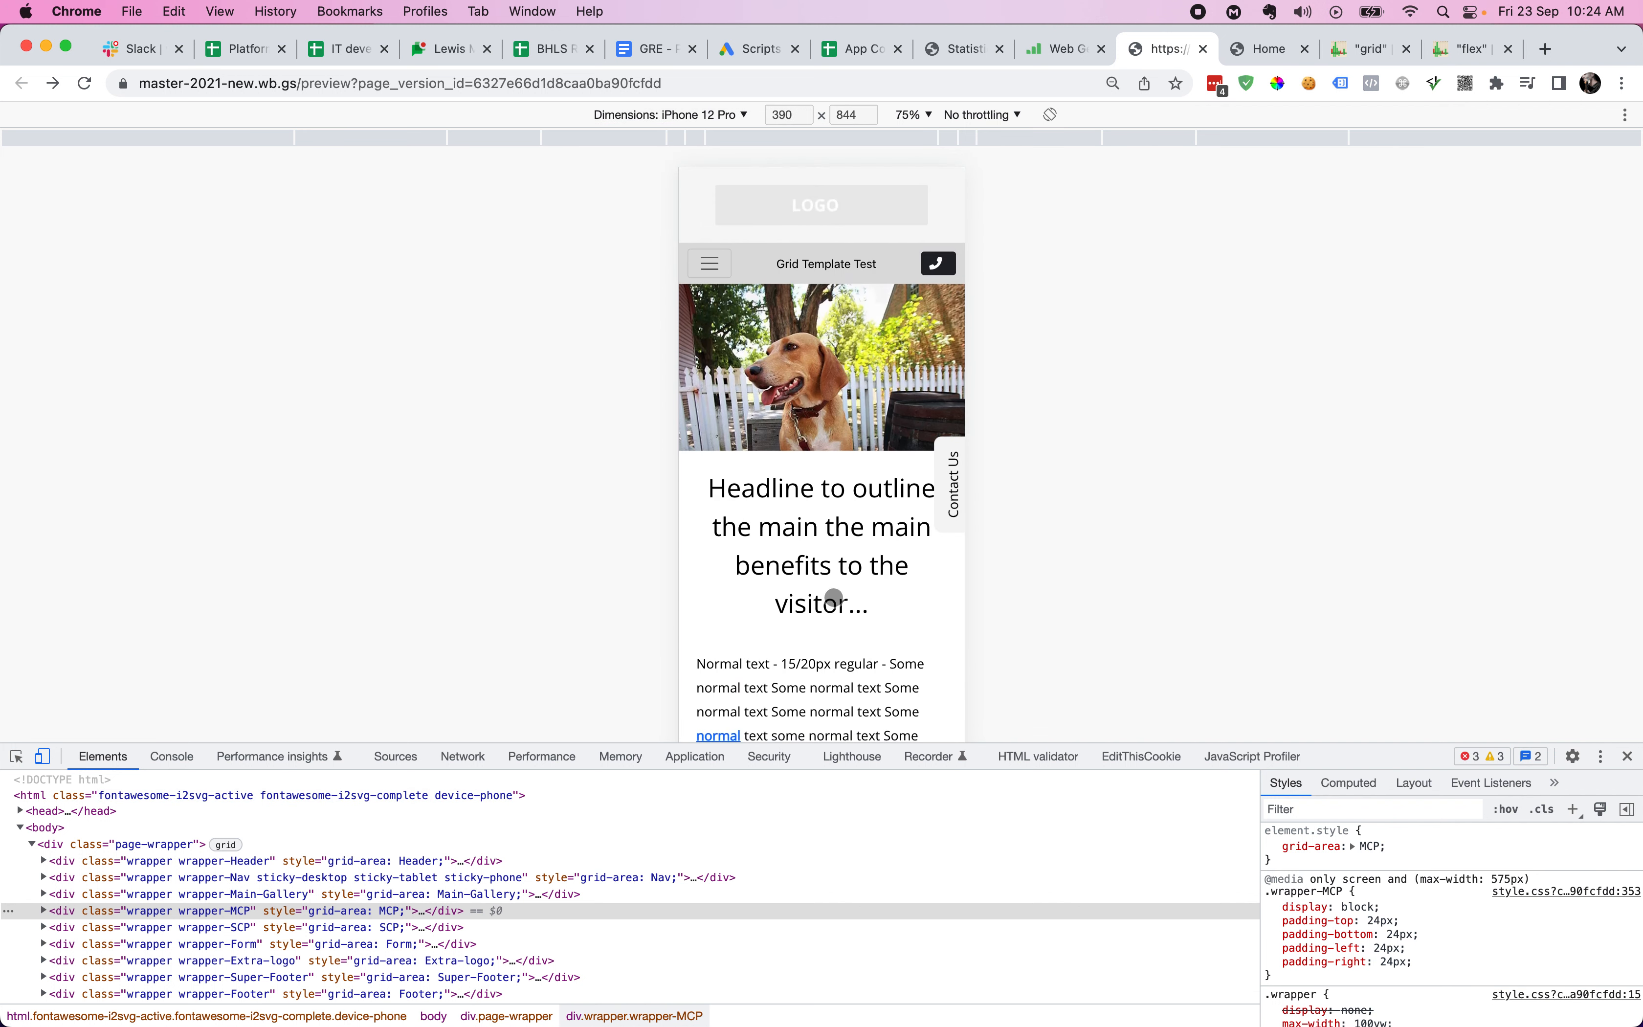
pyautogui.press('super+shift+c')
pyautogui.click(822, 419)
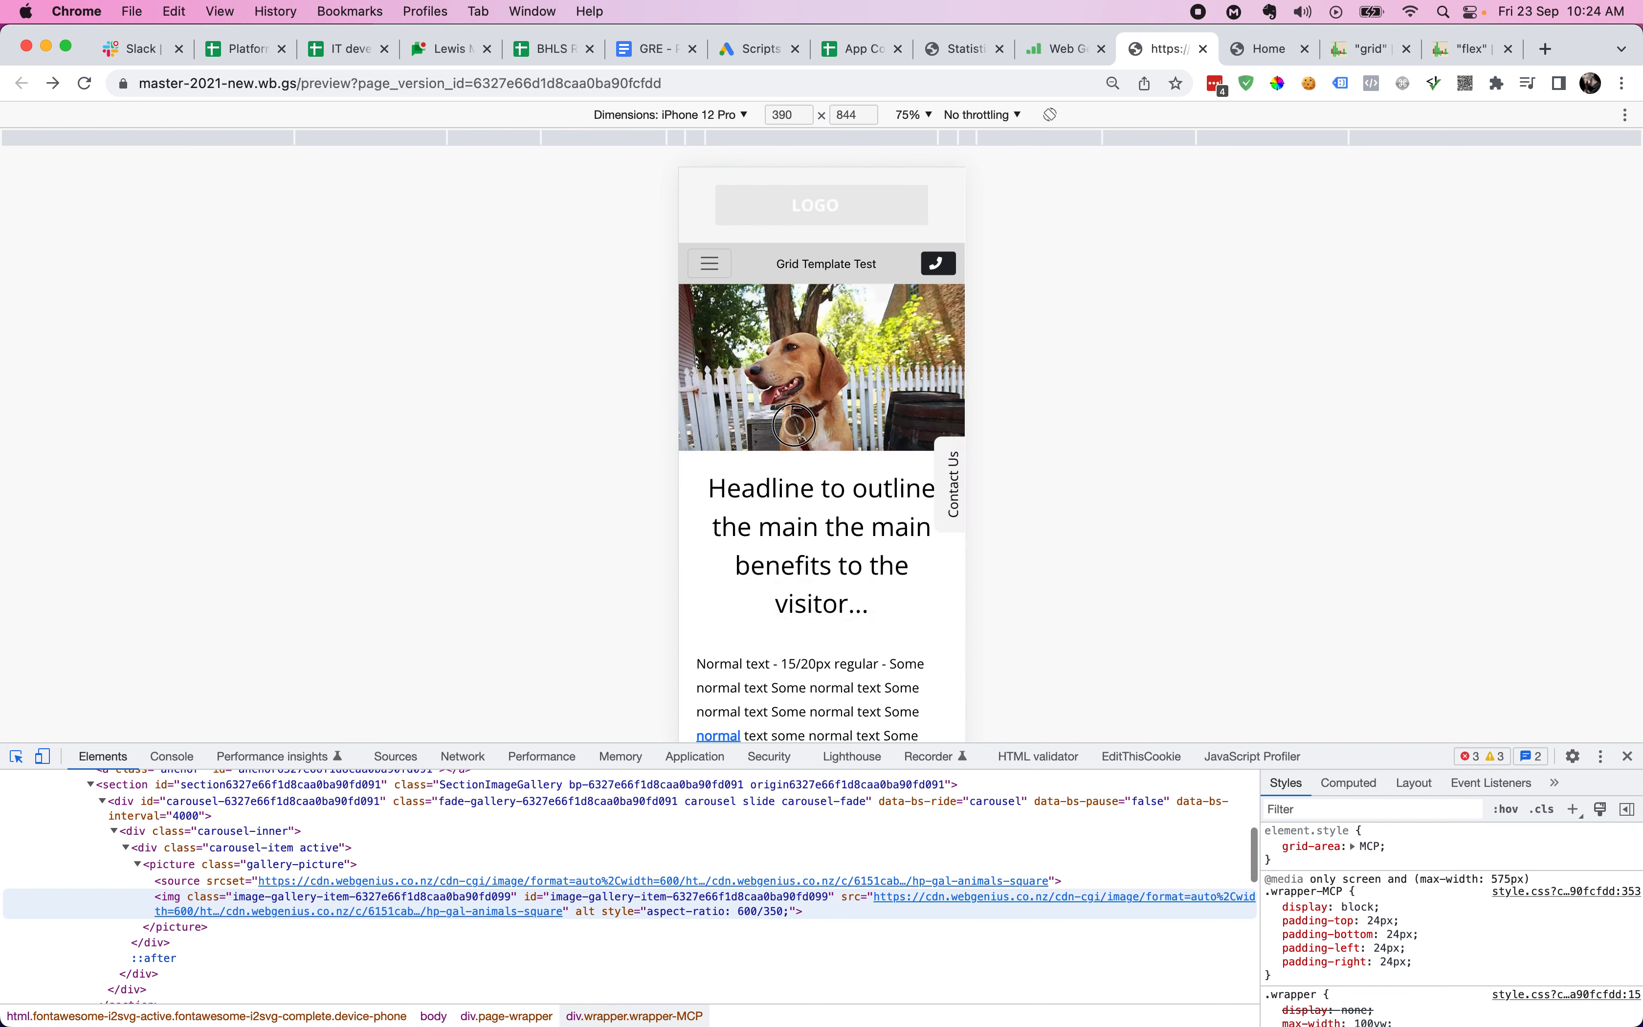
pyautogui.scroll(3, 204, 849)
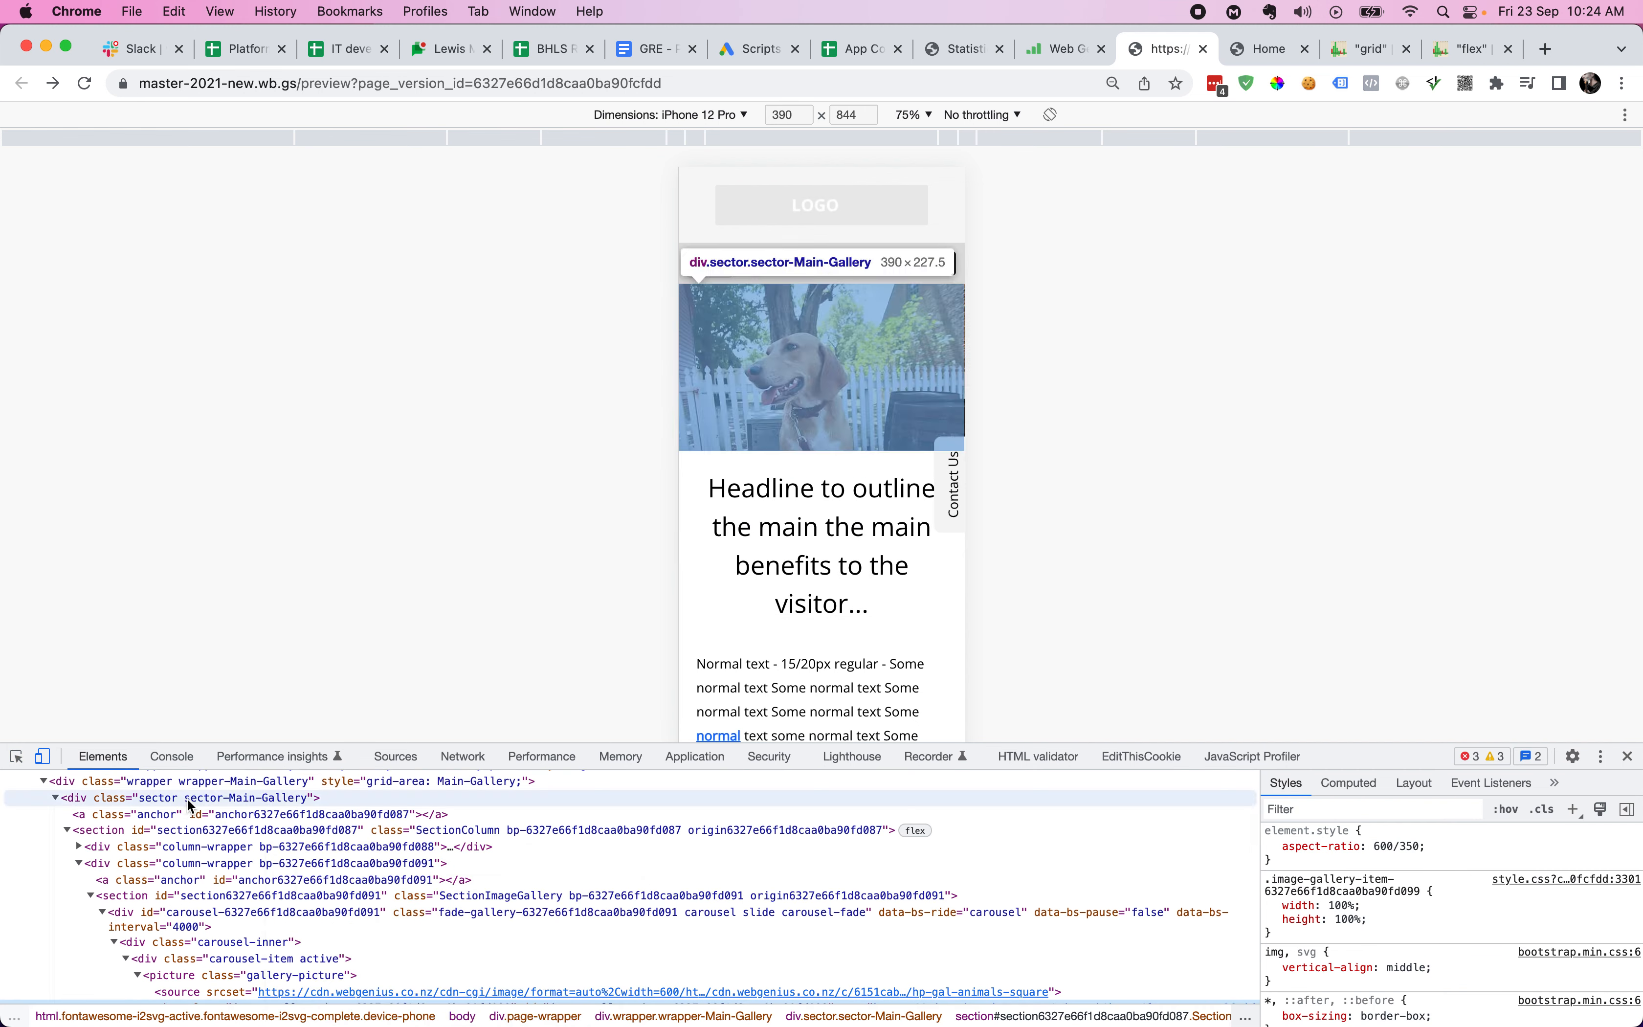
pyautogui.click(185, 781)
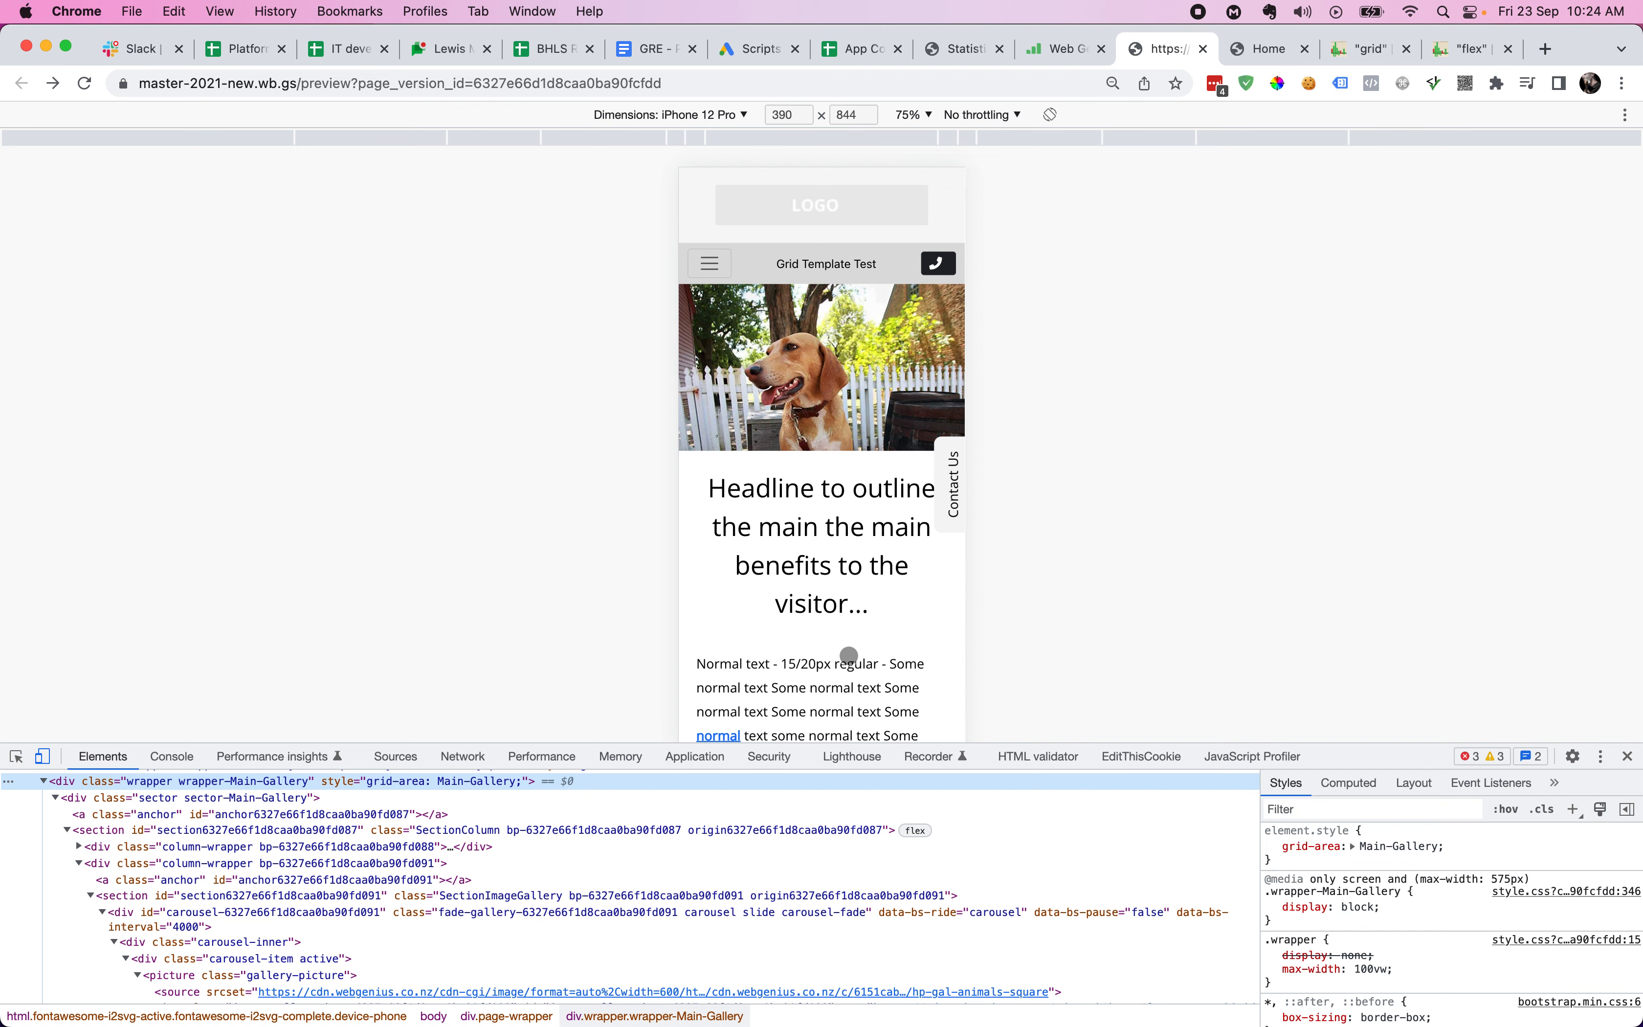
pyautogui.scroll(-3, 849, 655)
pyautogui.scroll(-10, 849, 656)
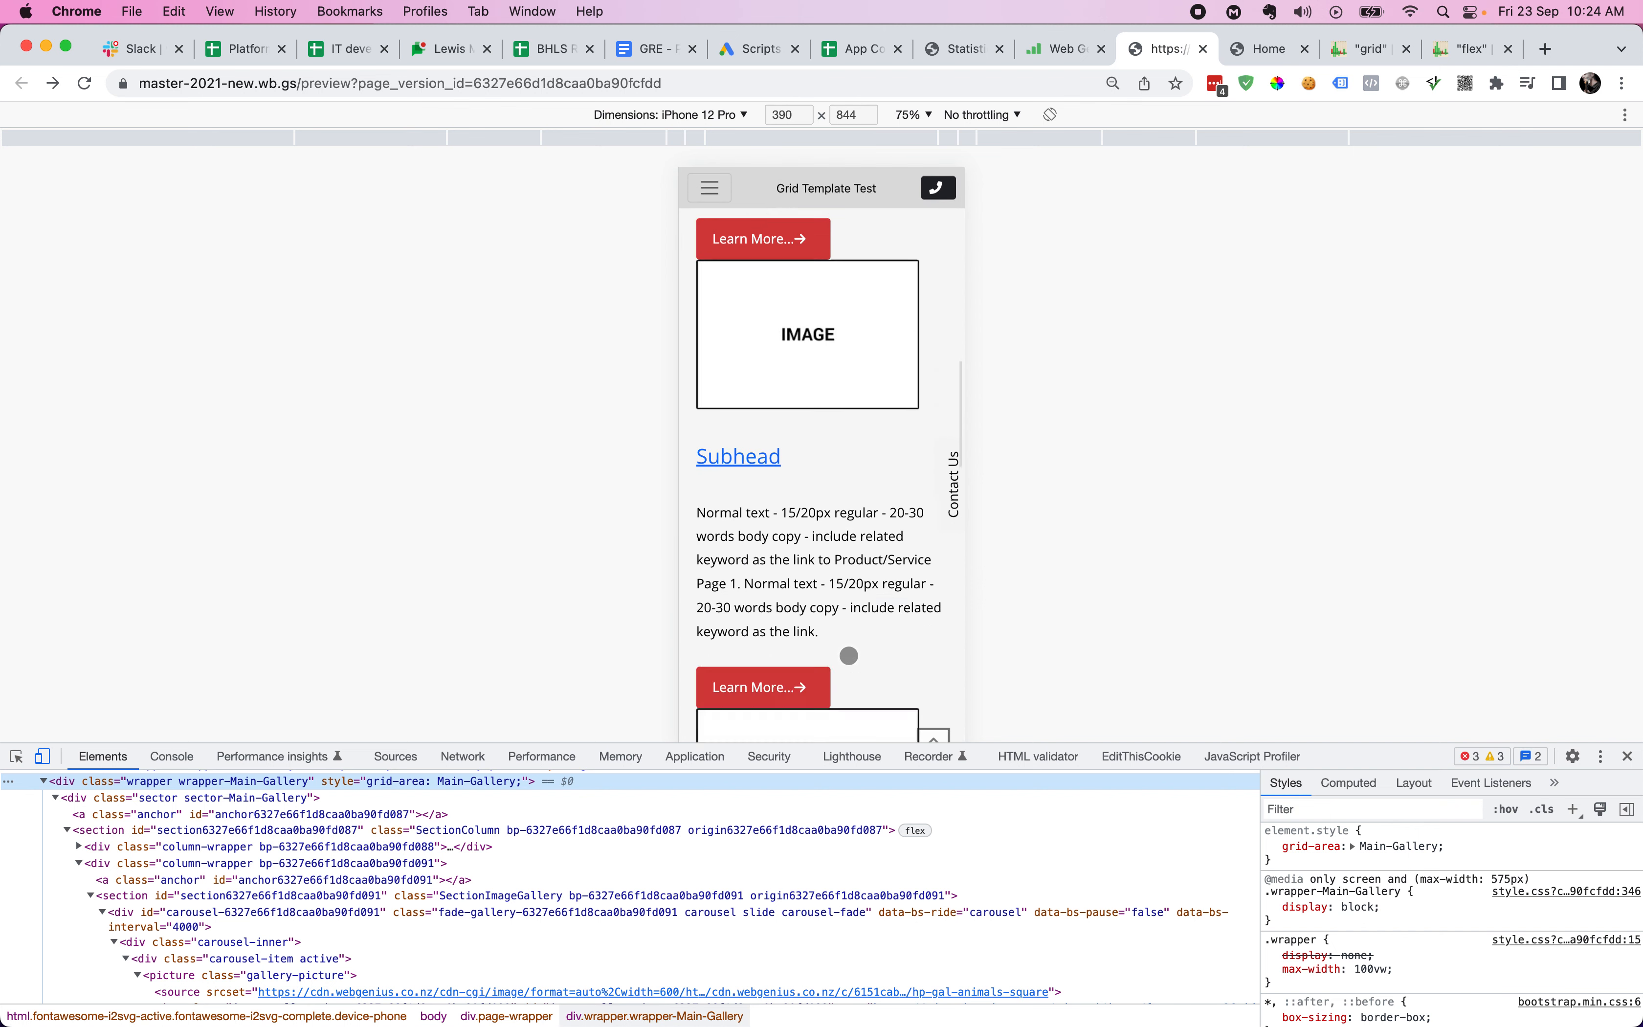
pyautogui.scroll(-10, 849, 655)
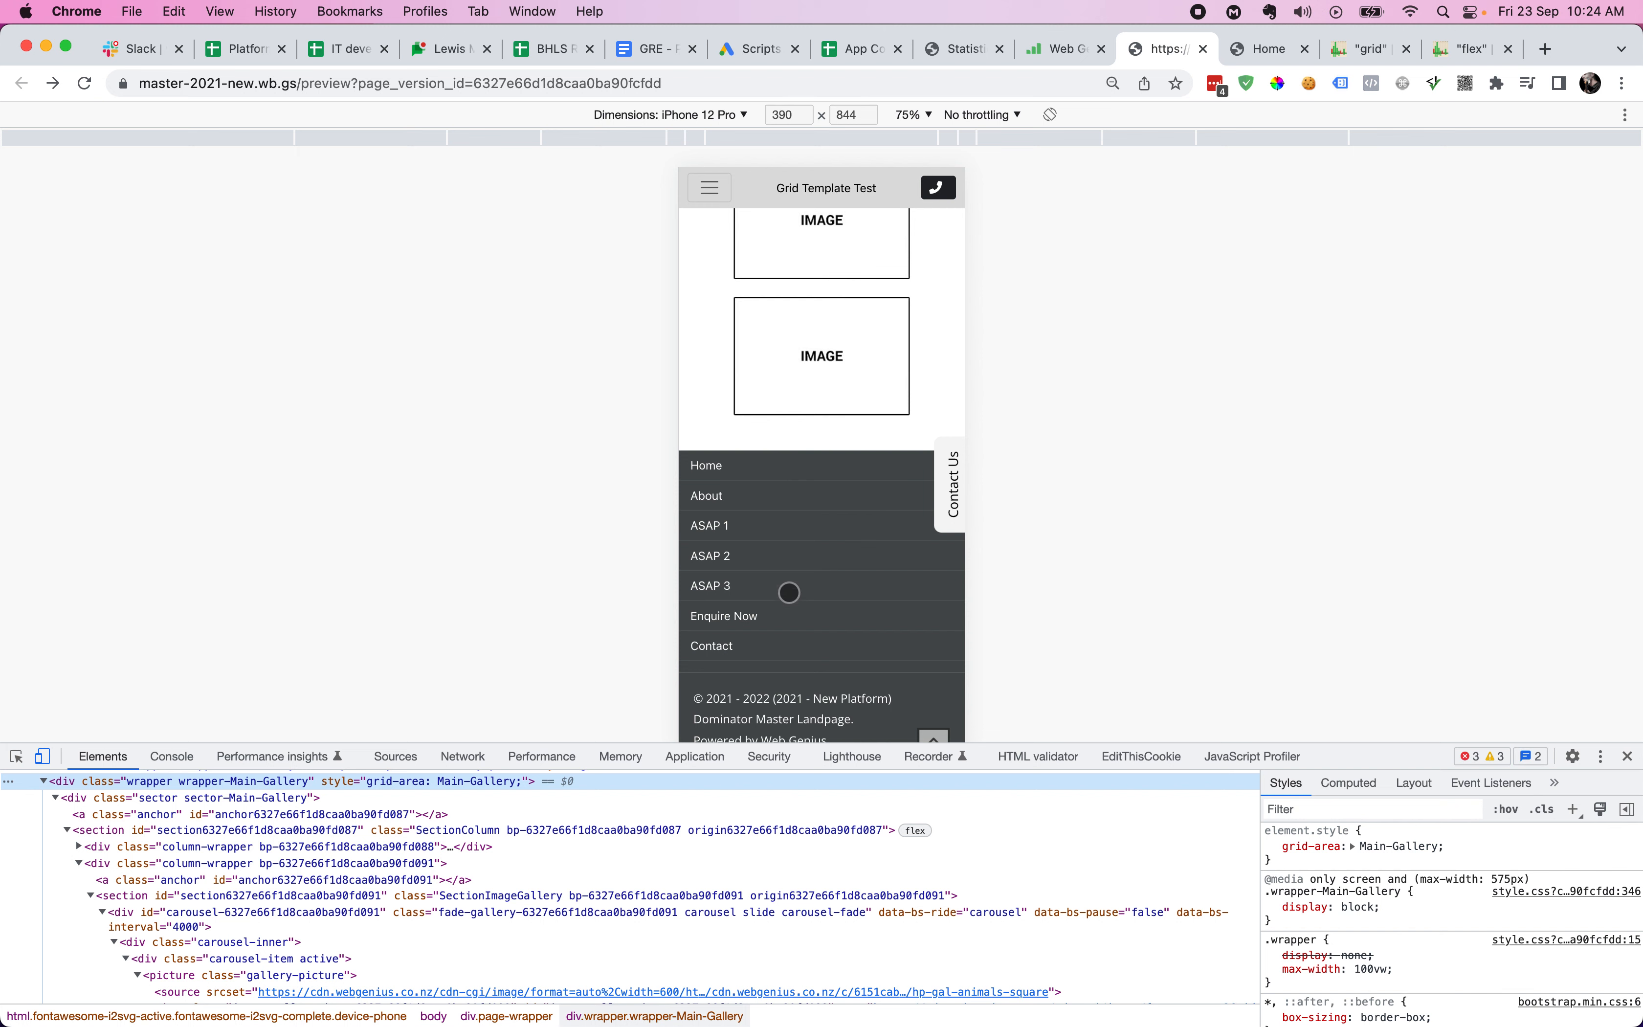
# - Inspect the footer Home link, Footer-Nav wrapper, and move to Mobile-Footer
pyautogui.press('super+shift+c')
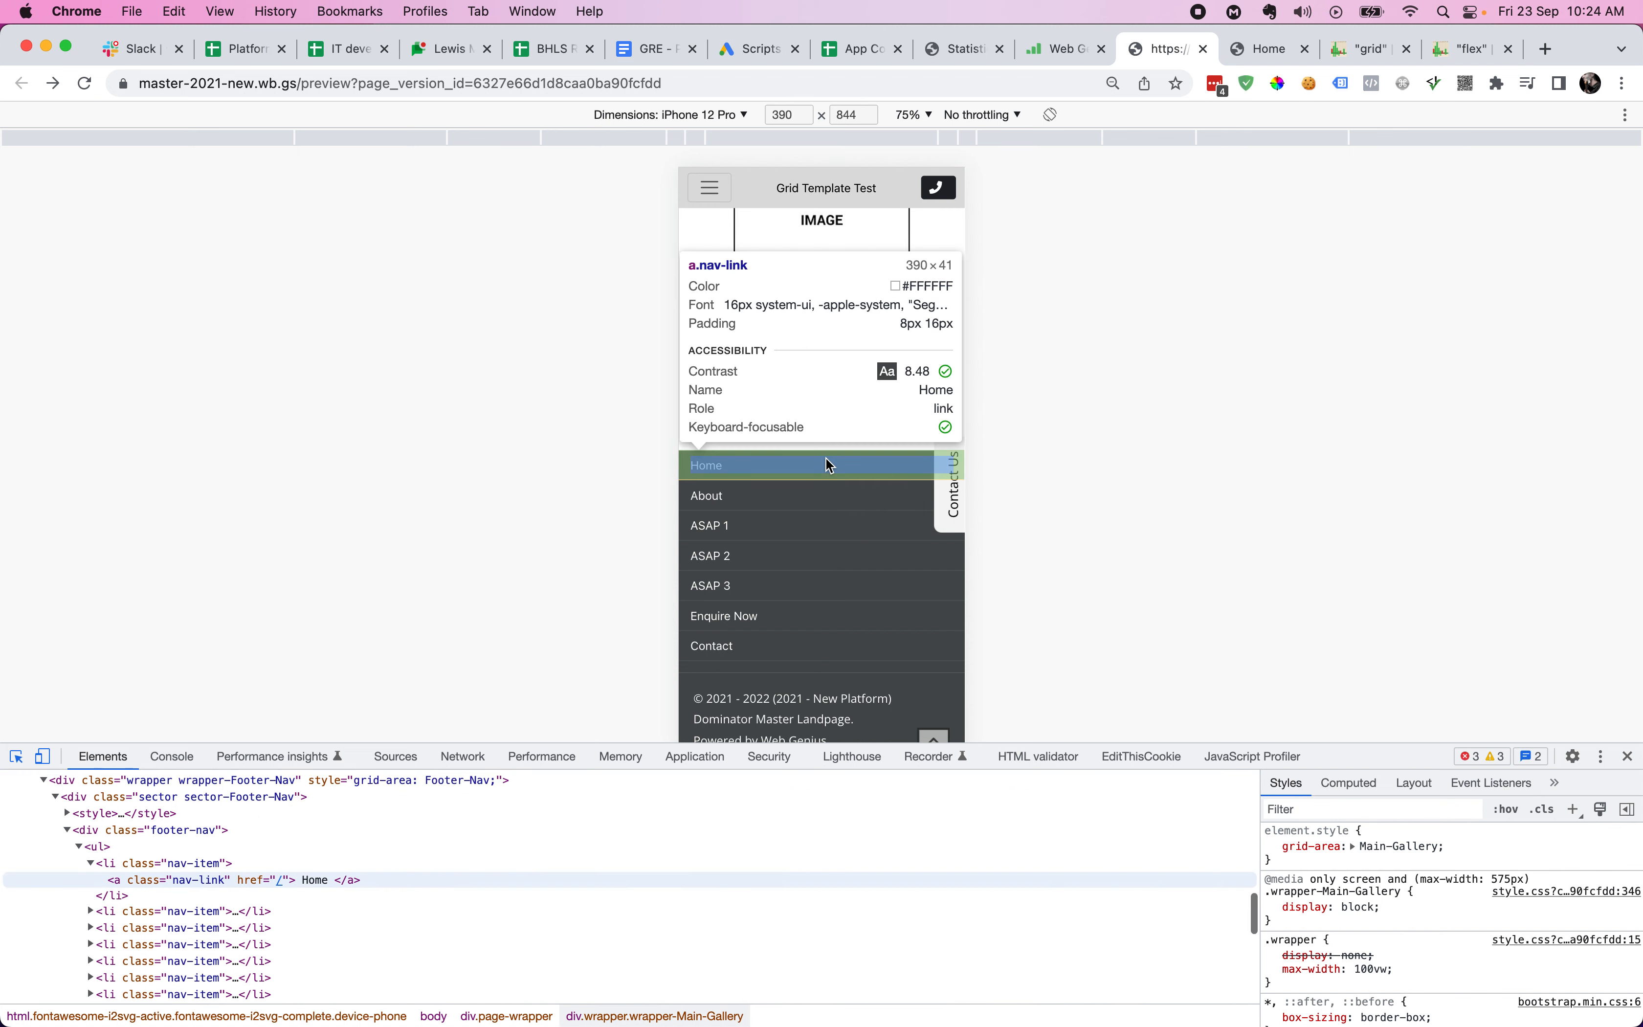
pyautogui.click(827, 462)
pyautogui.scroll(2, 131, 883)
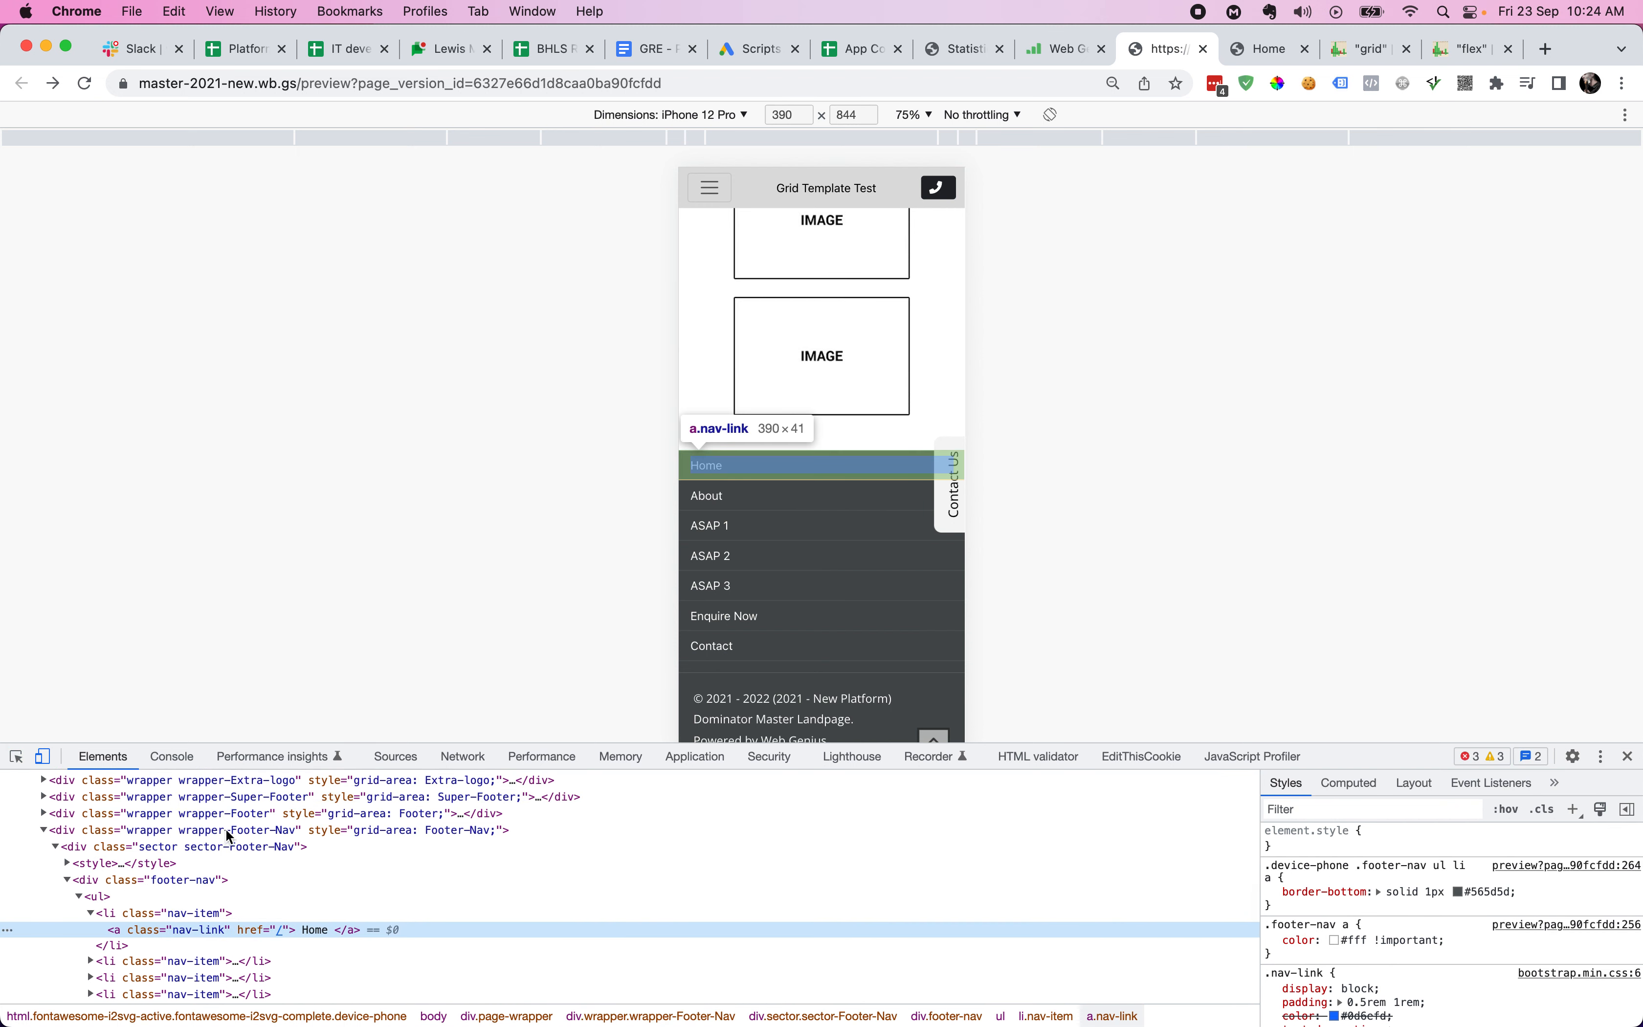
pyautogui.click(229, 830)
pyautogui.press('Down')
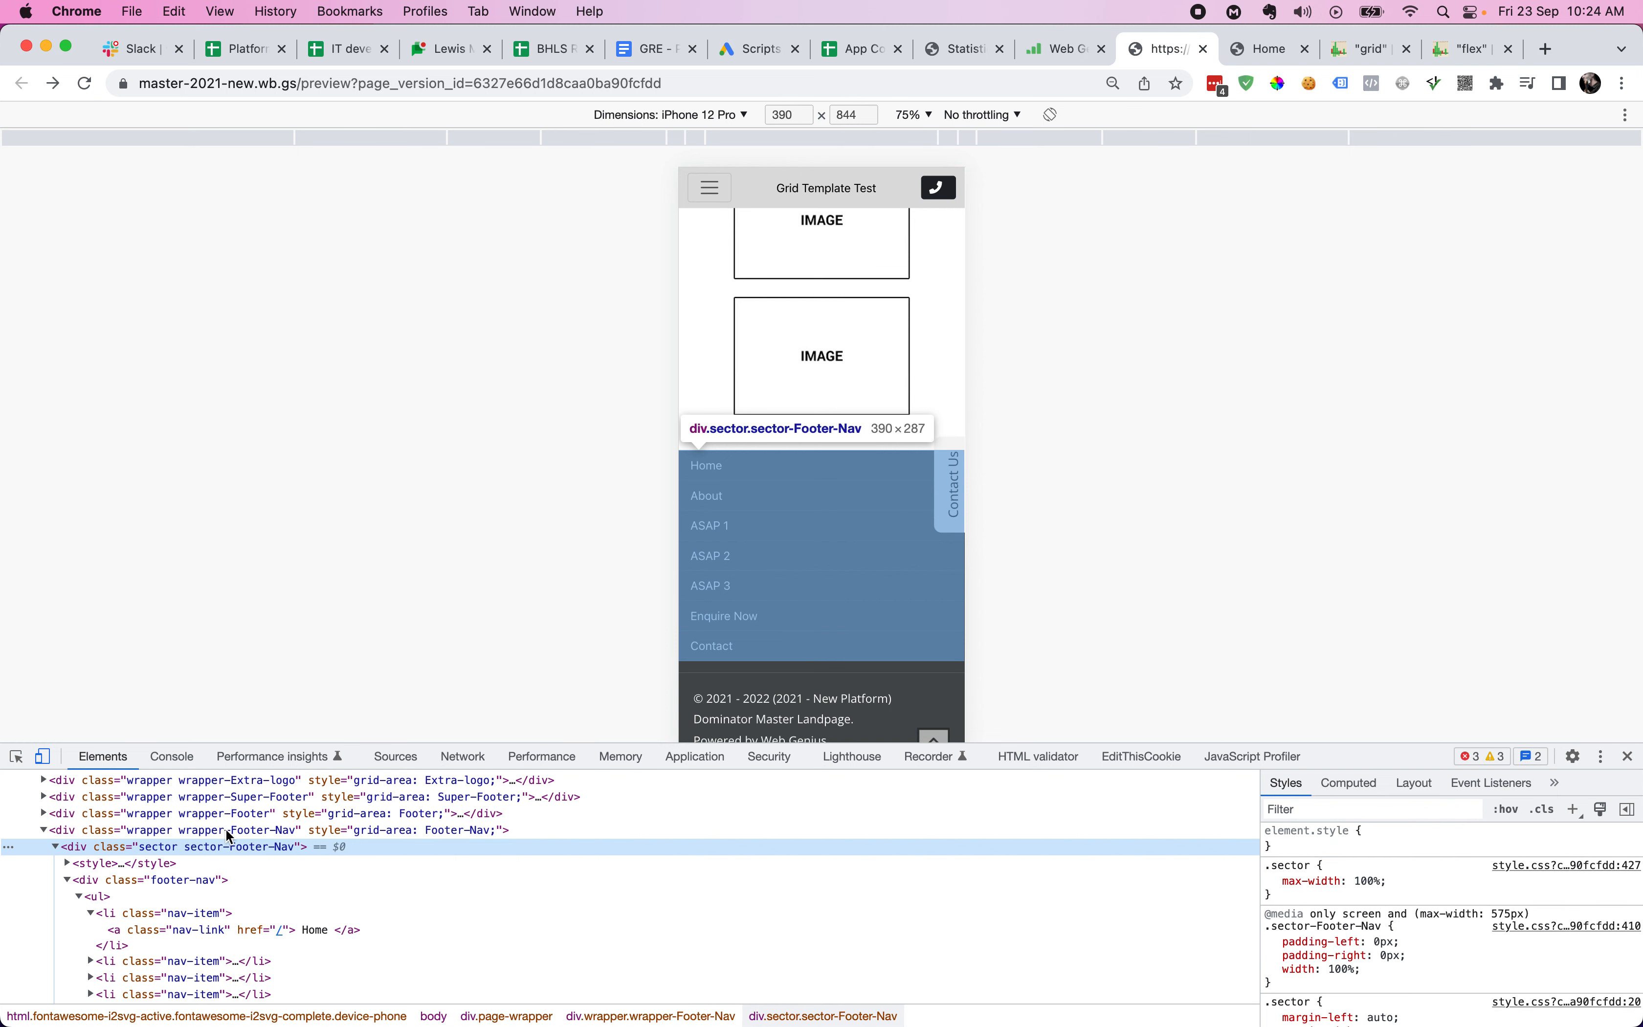
pyautogui.press('Left')
pyautogui.press('Left')
pyautogui.press('Left')
pyautogui.press('Down')
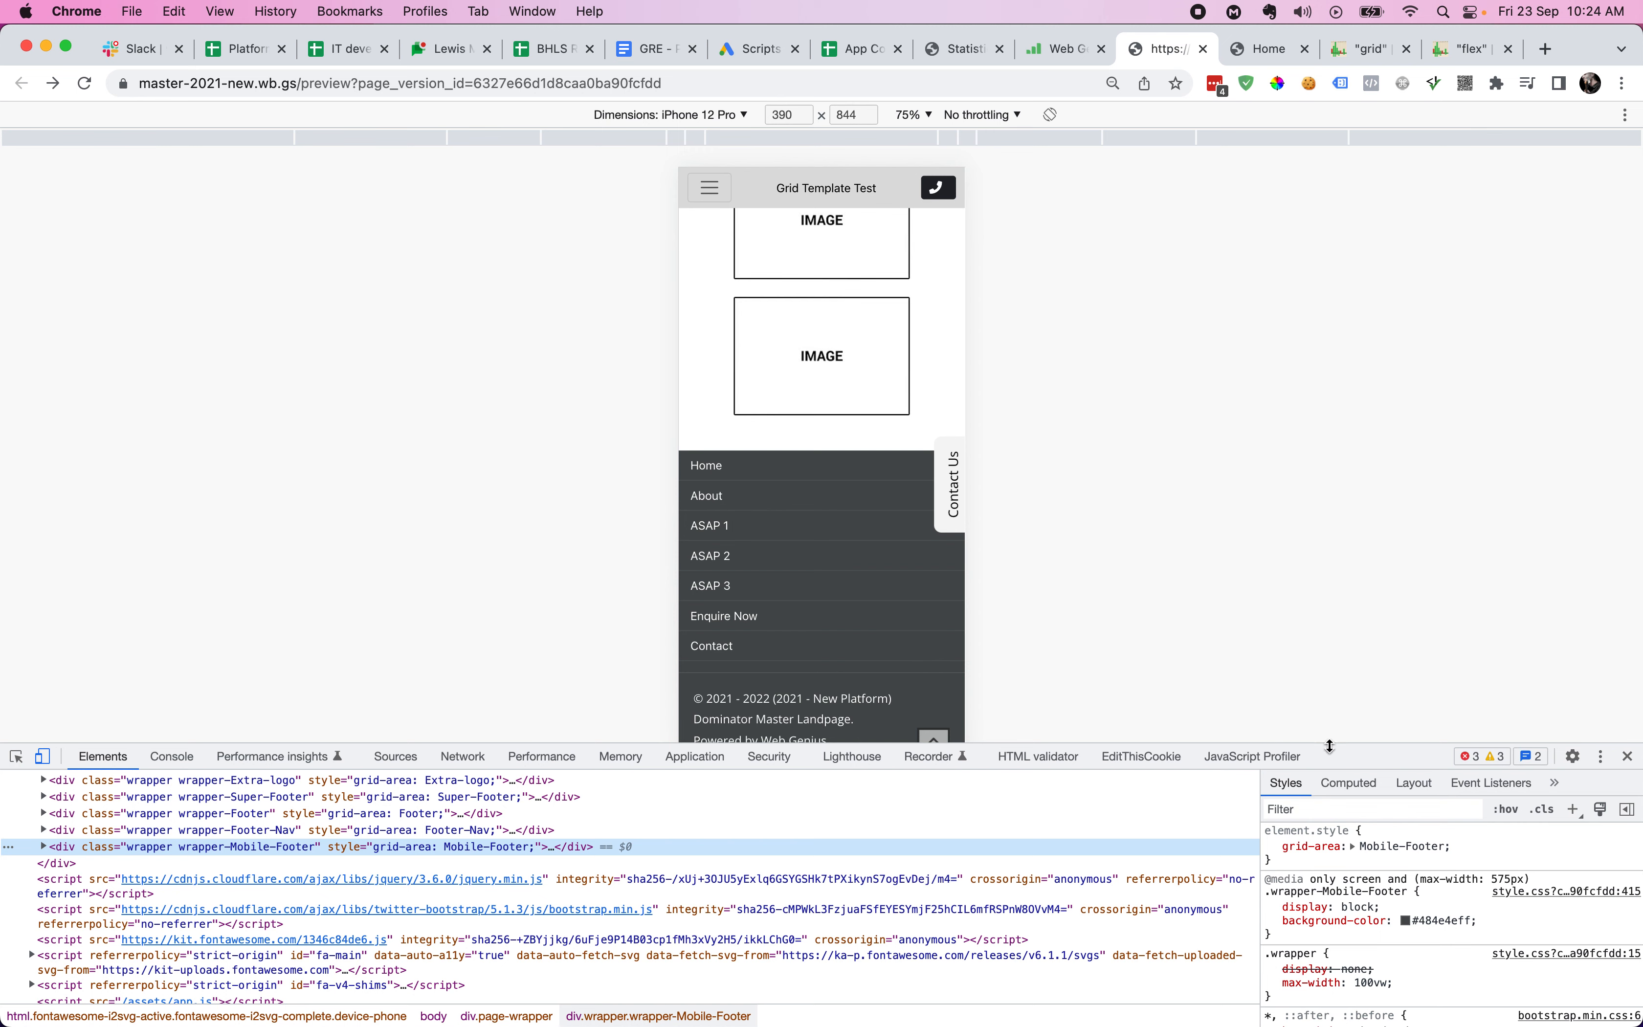
# - Dock DevTools on the right and explore the Mobile-Footer wrapper and sector
pyautogui.click(1603, 756)
pyautogui.click(1622, 788)
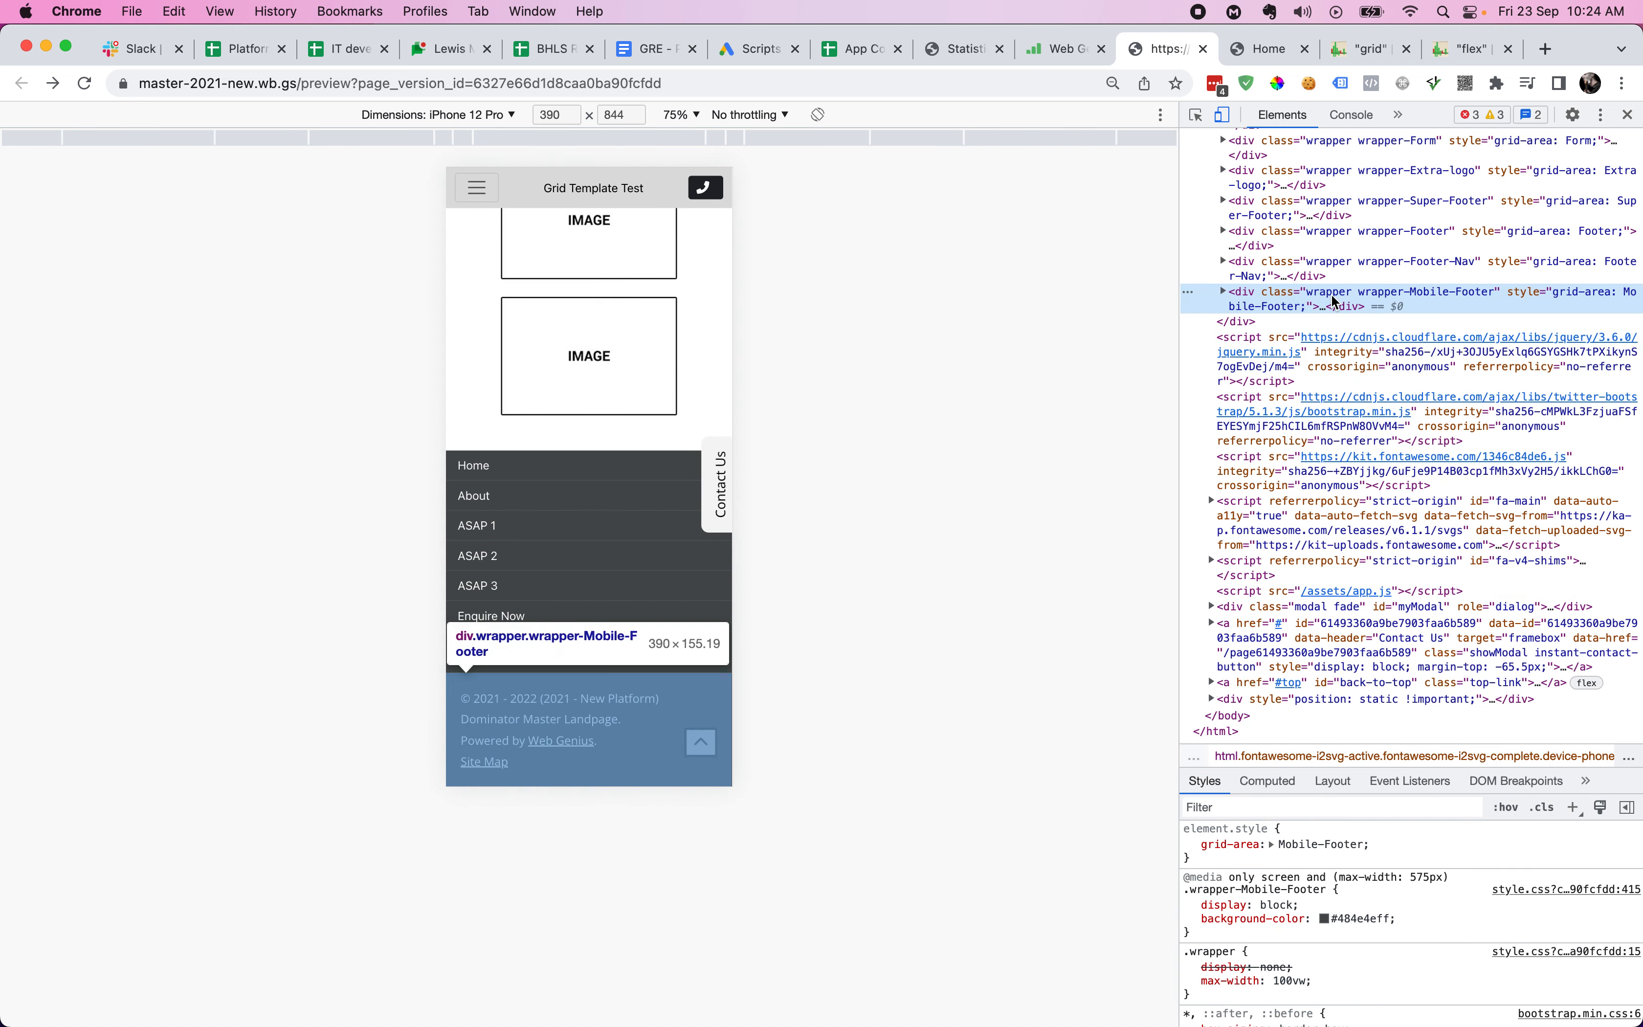
pyautogui.press('Right')
pyautogui.press('Down')
pyautogui.press('Right')
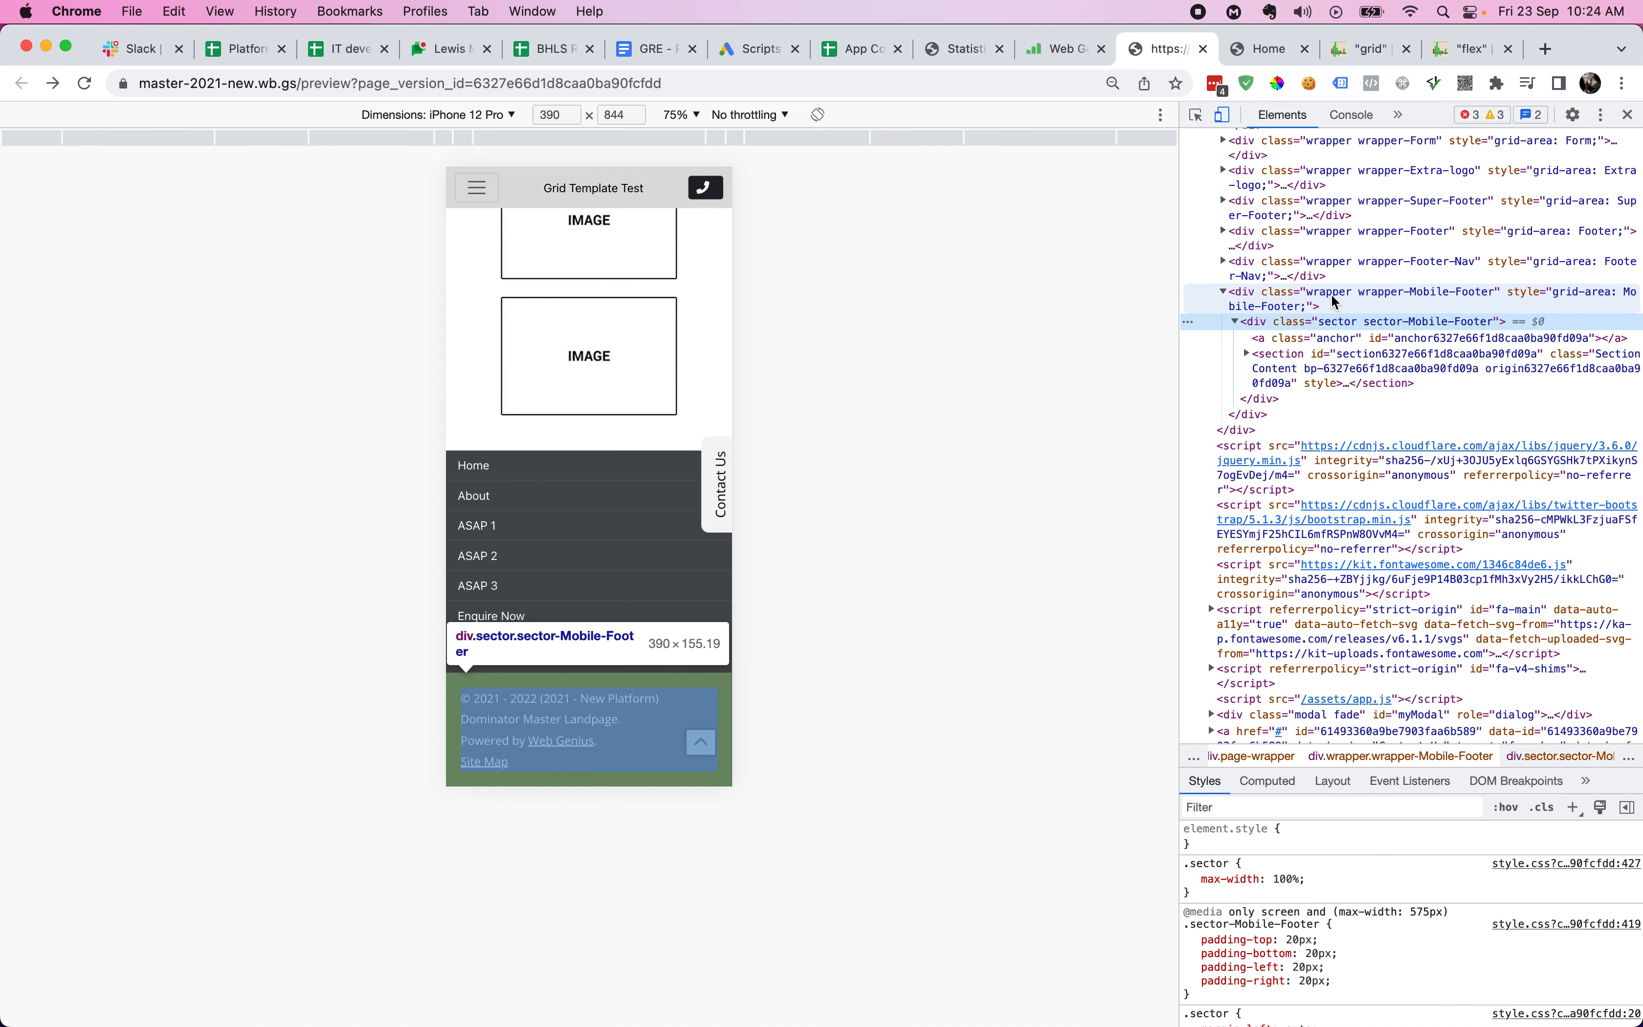
pyautogui.press('Down')
pyautogui.press('Up')
pyautogui.press('Up')
pyautogui.press('Left')
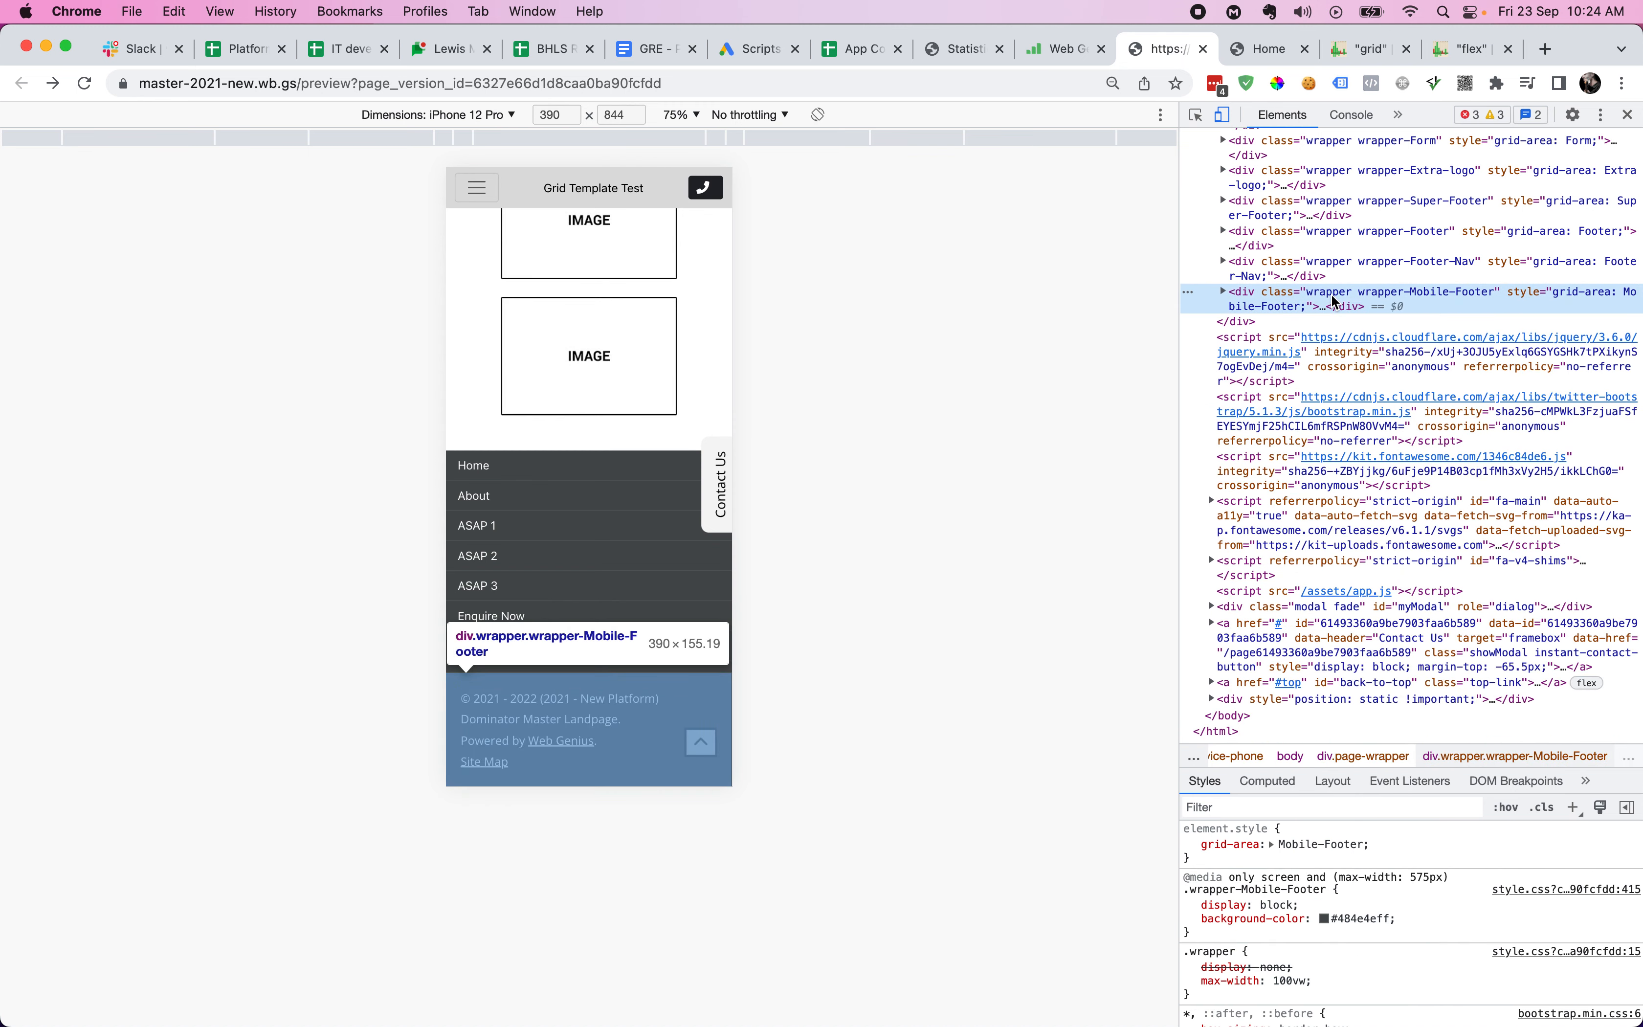
# - Close DevTools, reset the preview zoom to 100%, and return to the grid editor
pyautogui.click(1627, 116)
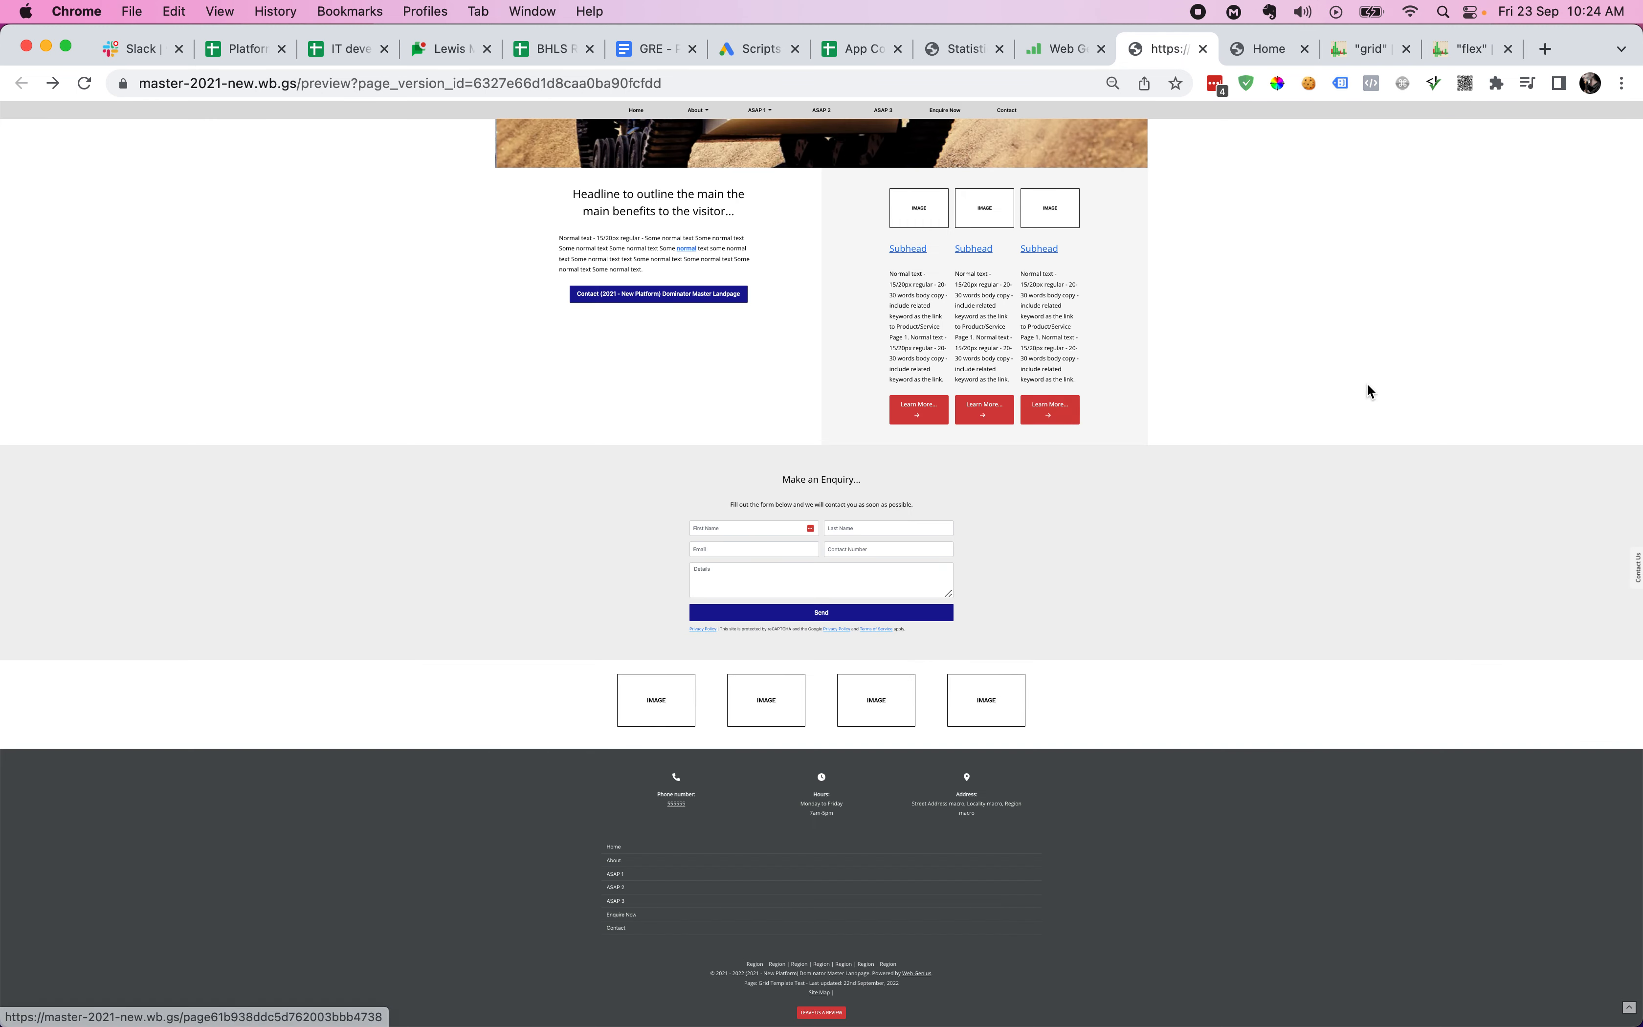
pyautogui.press('super+0')
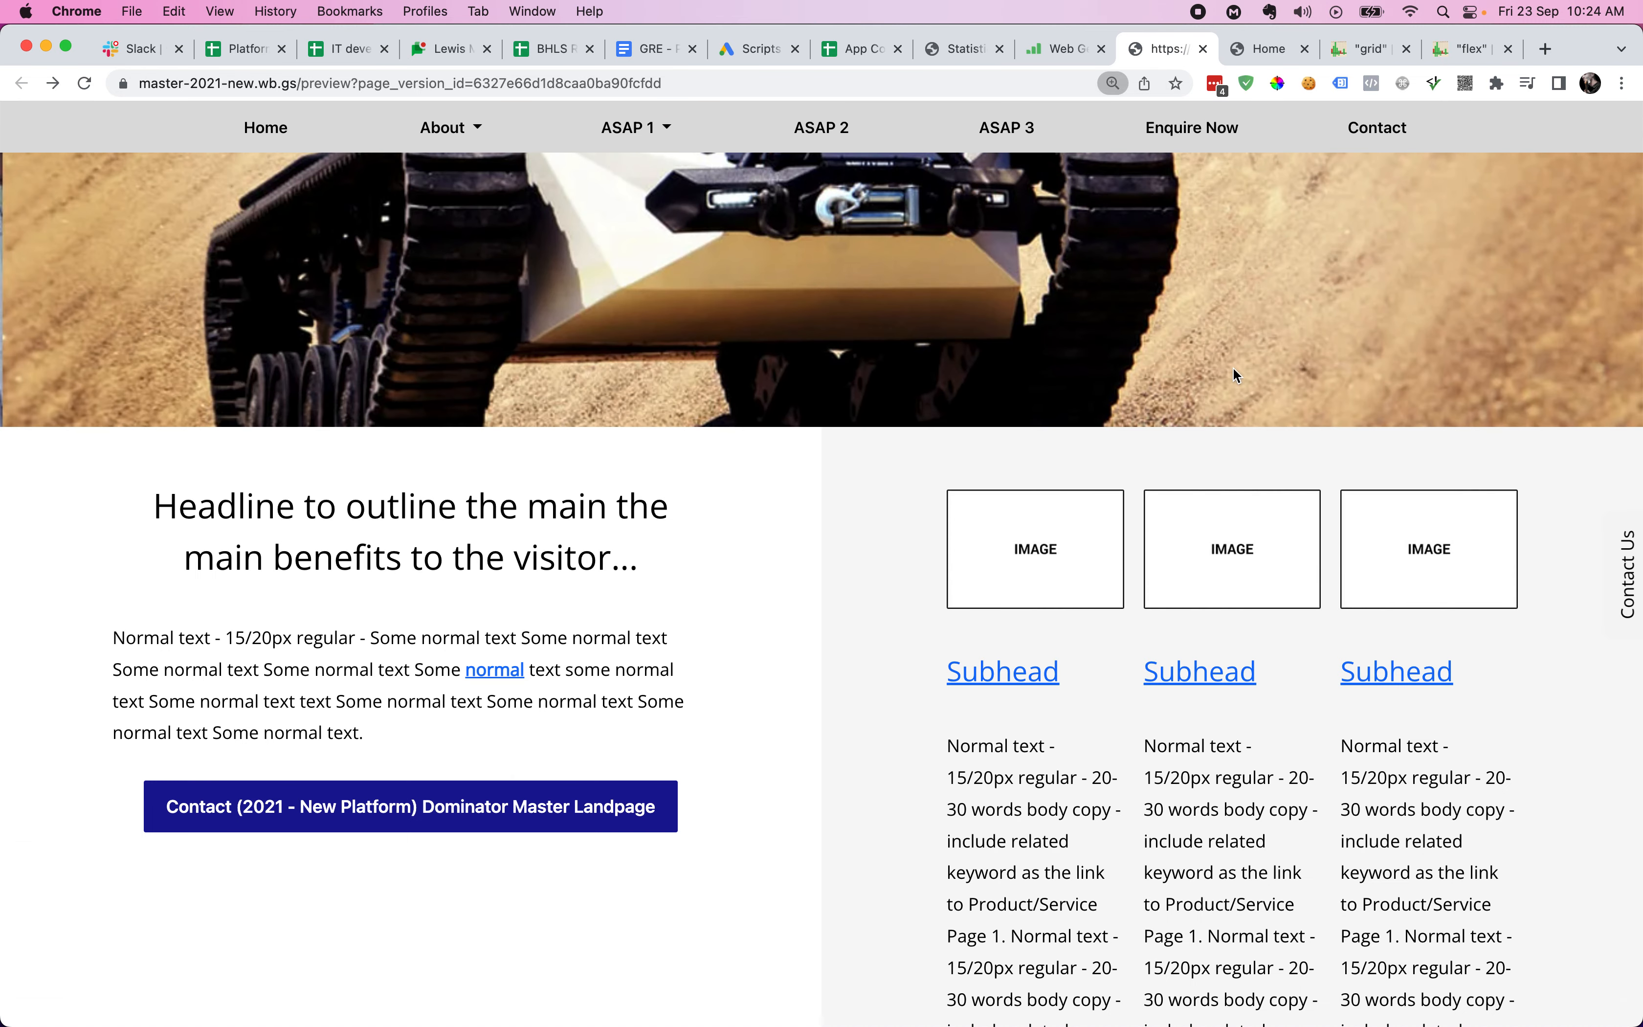
pyautogui.hotkey('ctrl', 'shift', 'Tab')
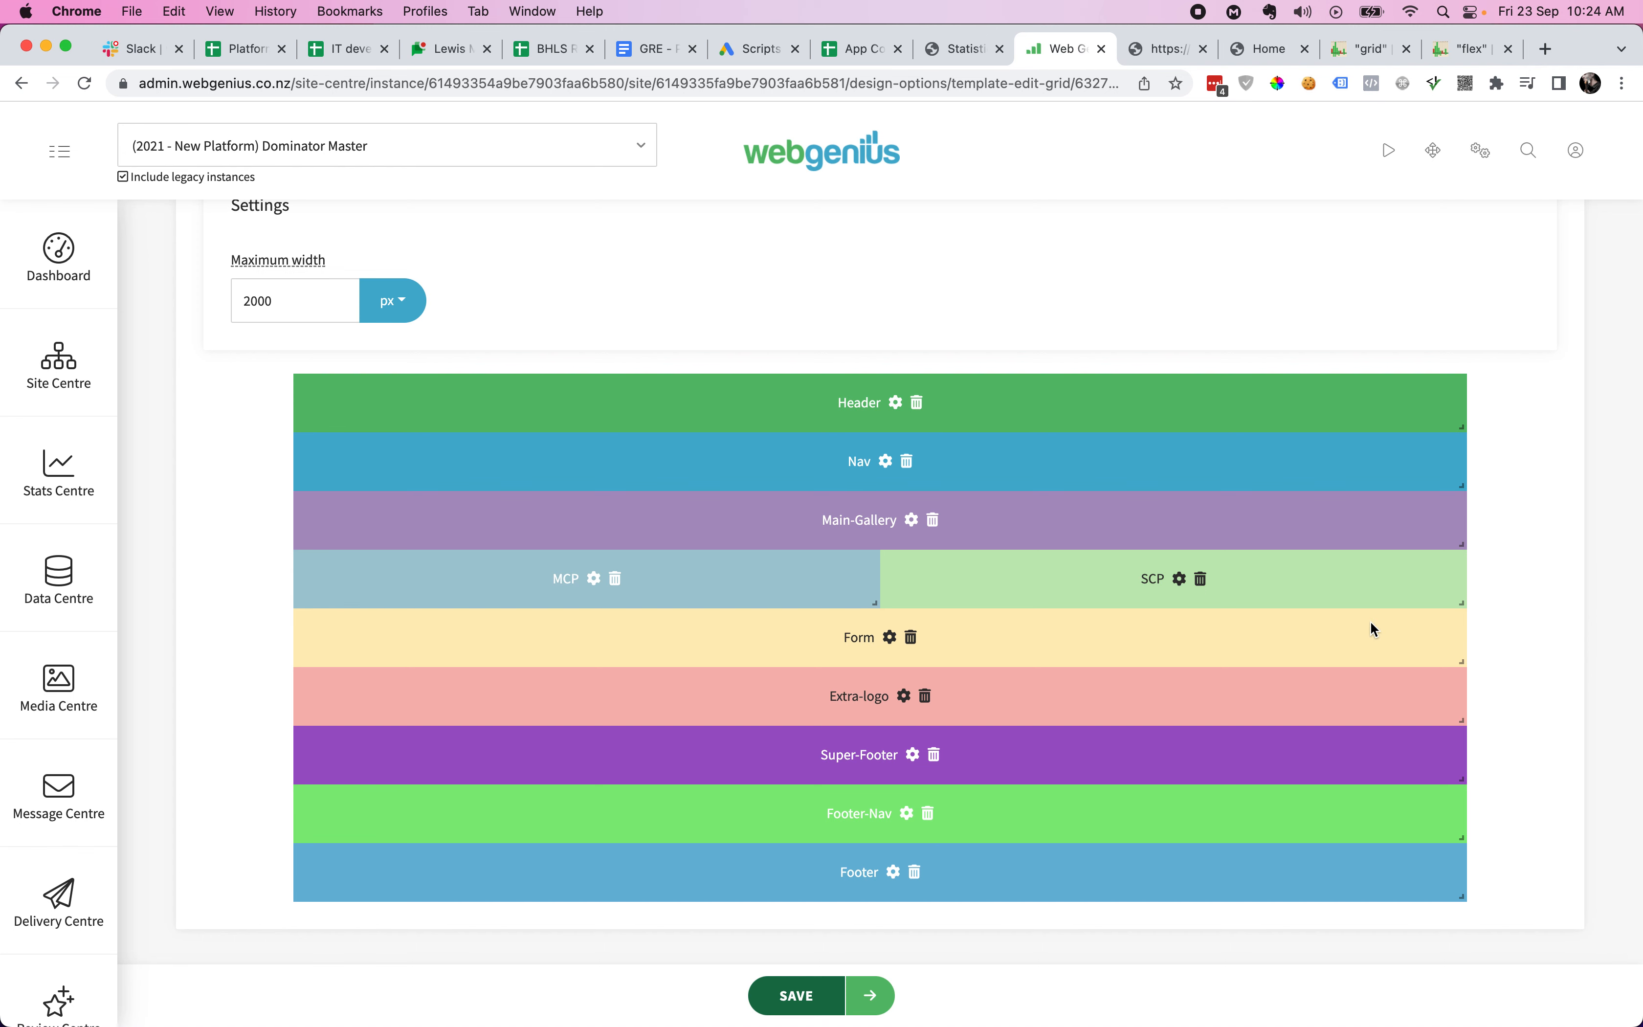
# - Move SCP below MCP and stretch both sectors across full rows
pyautogui.moveTo(1364, 590); pyautogui.dragTo(788, 661)
pyautogui.moveTo(874, 602); pyautogui.dragTo(1465, 598)
pyautogui.moveTo(877, 662); pyautogui.dragTo(1480, 632)
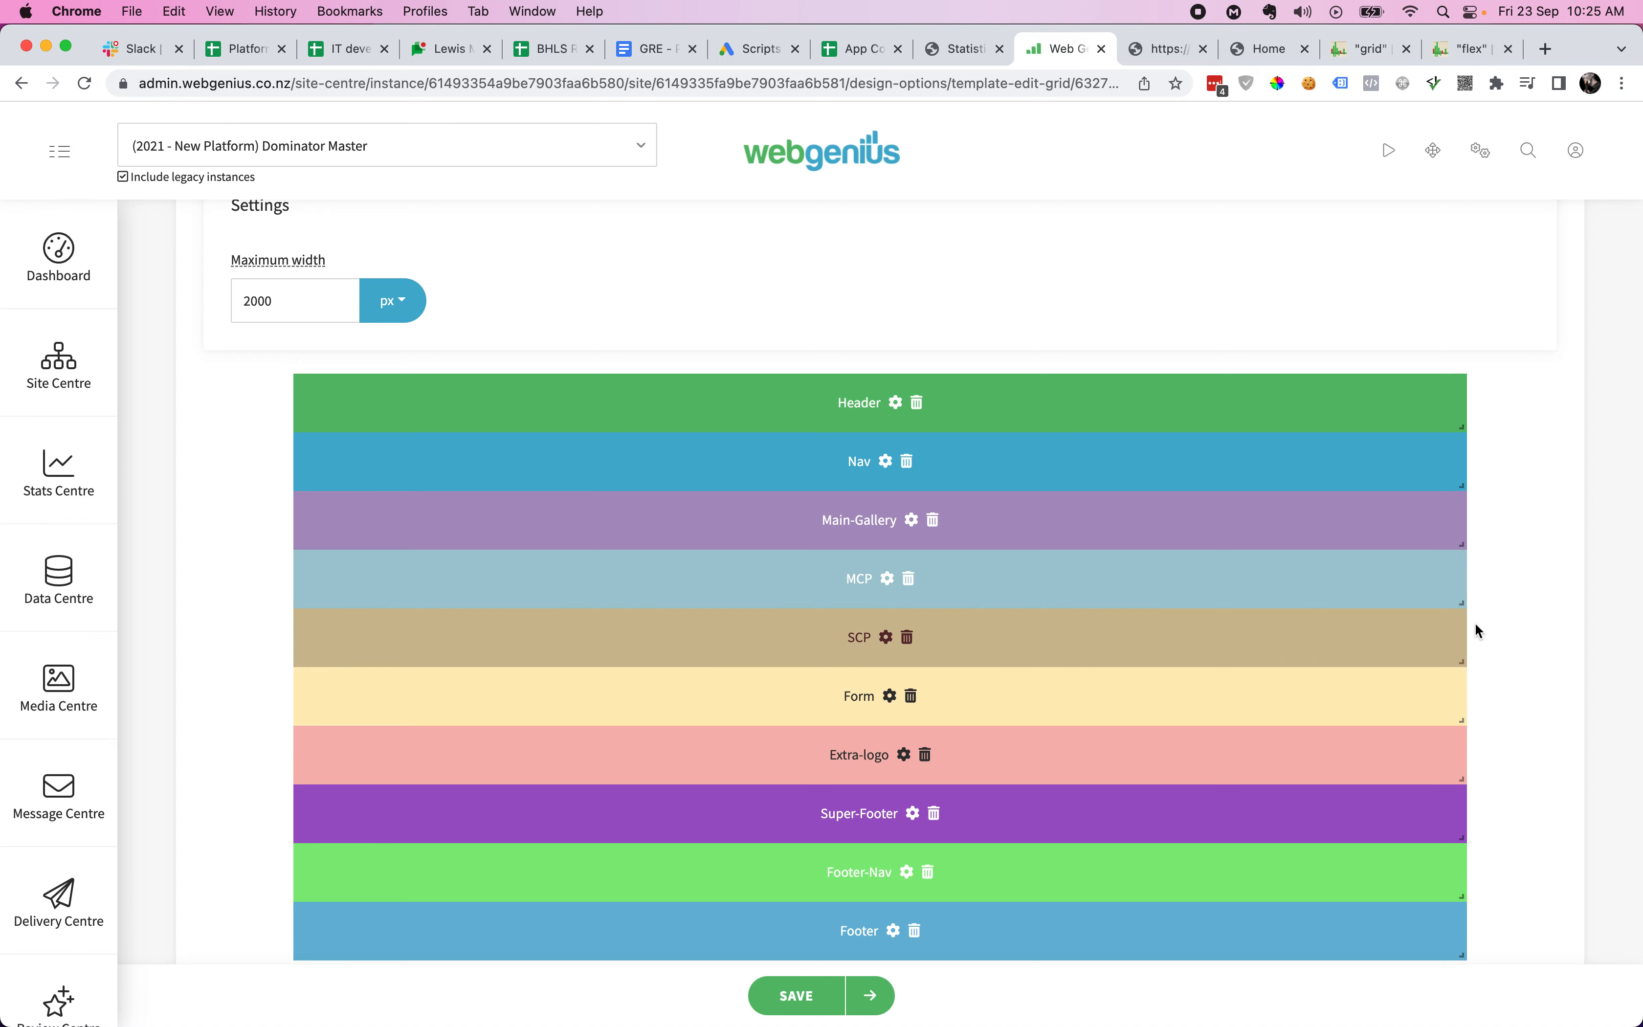
# - Change MCP's sector width from 740 to 1480 and save
pyautogui.click(887, 580)
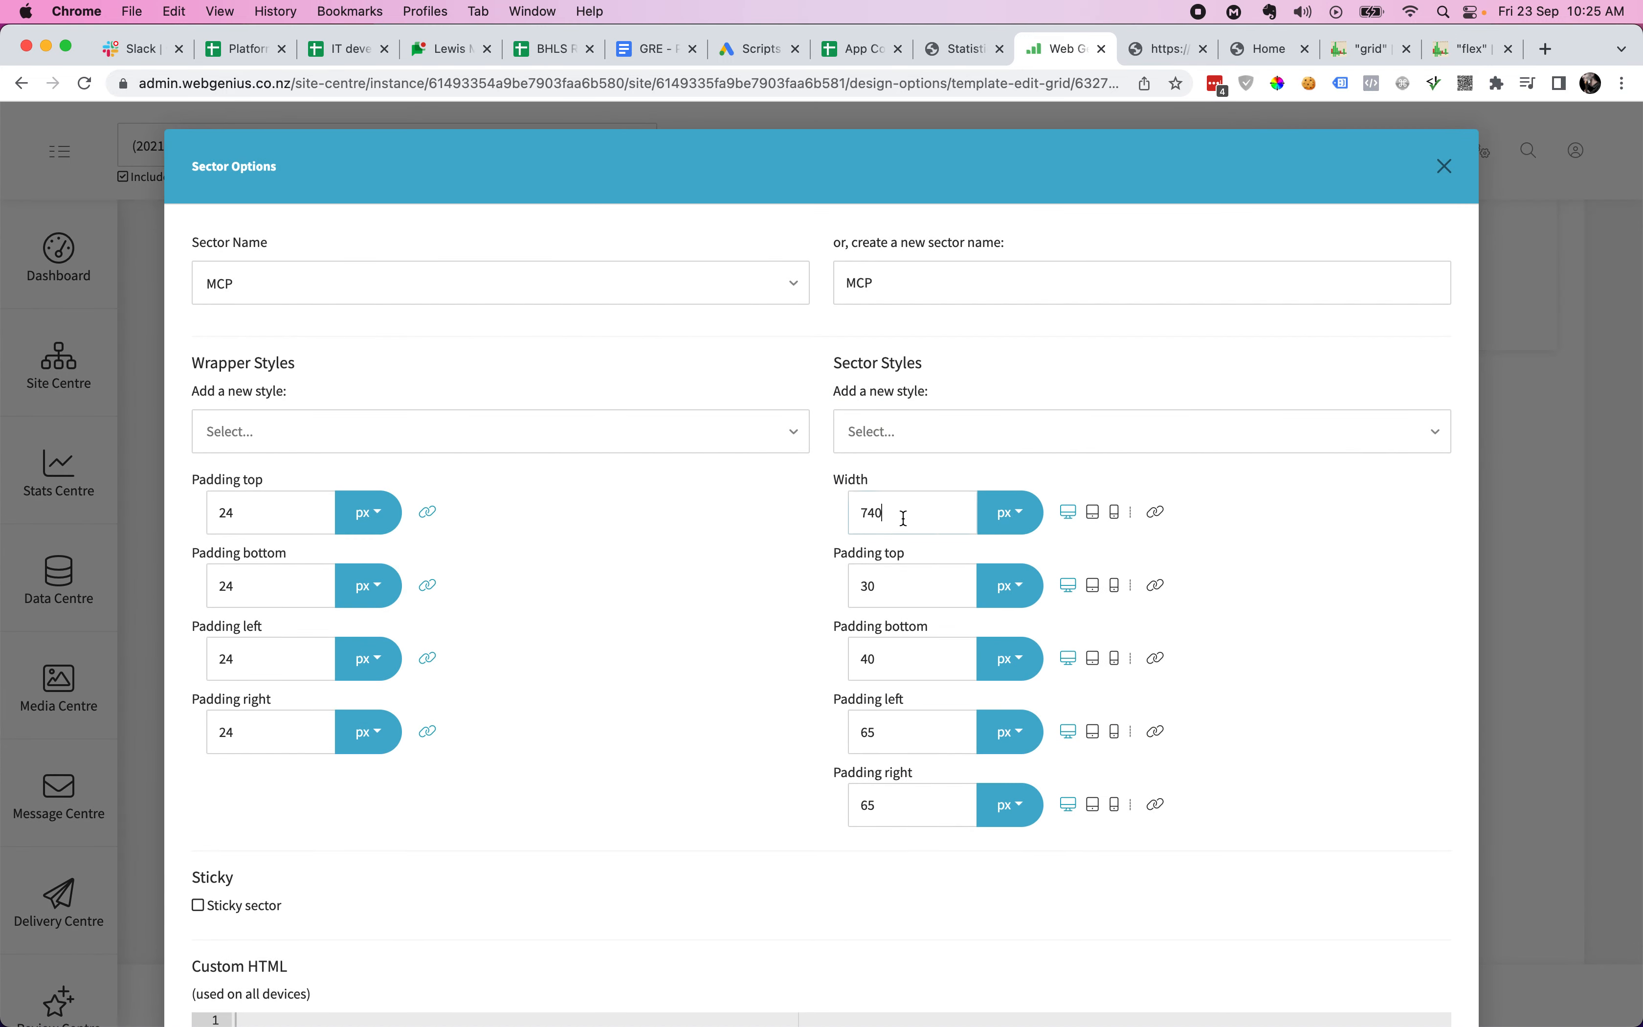
pyautogui.click(904, 519)
pyautogui.doubleClick(903, 518)
pyautogui.write('1480')
pyautogui.scroll(-5, 1230, 701)
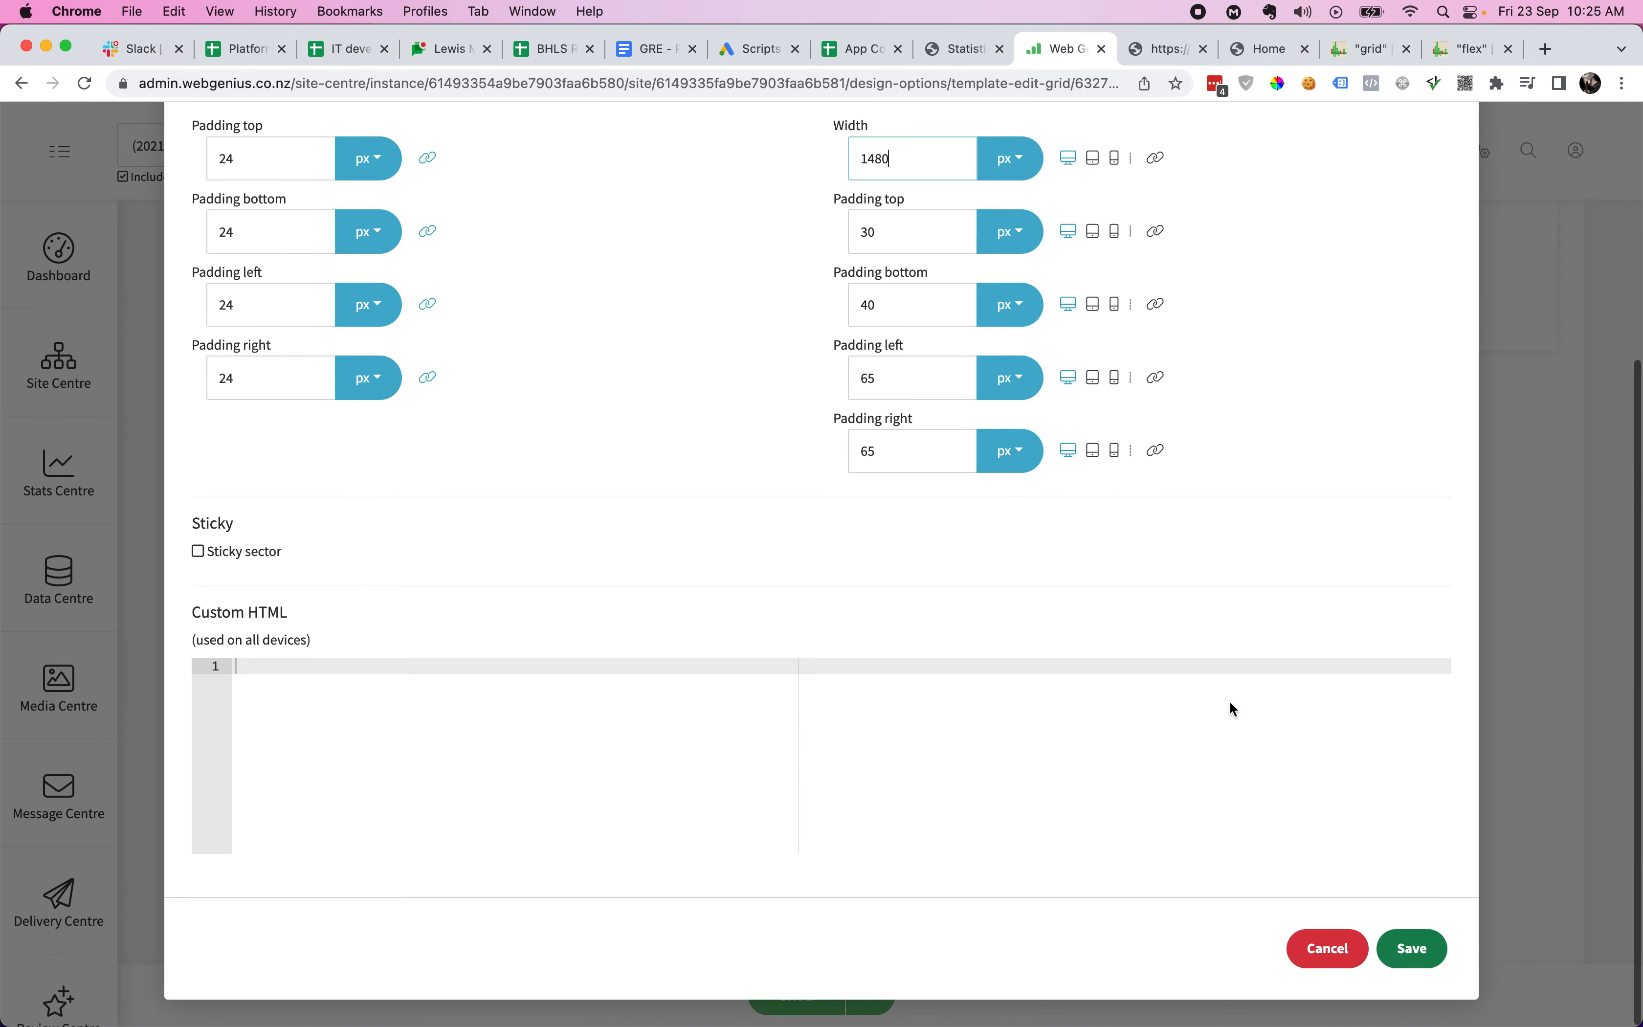
pyautogui.click(1410, 944)
# - Change SCP's sector width from 740 to 1480 and save
pyautogui.click(887, 637)
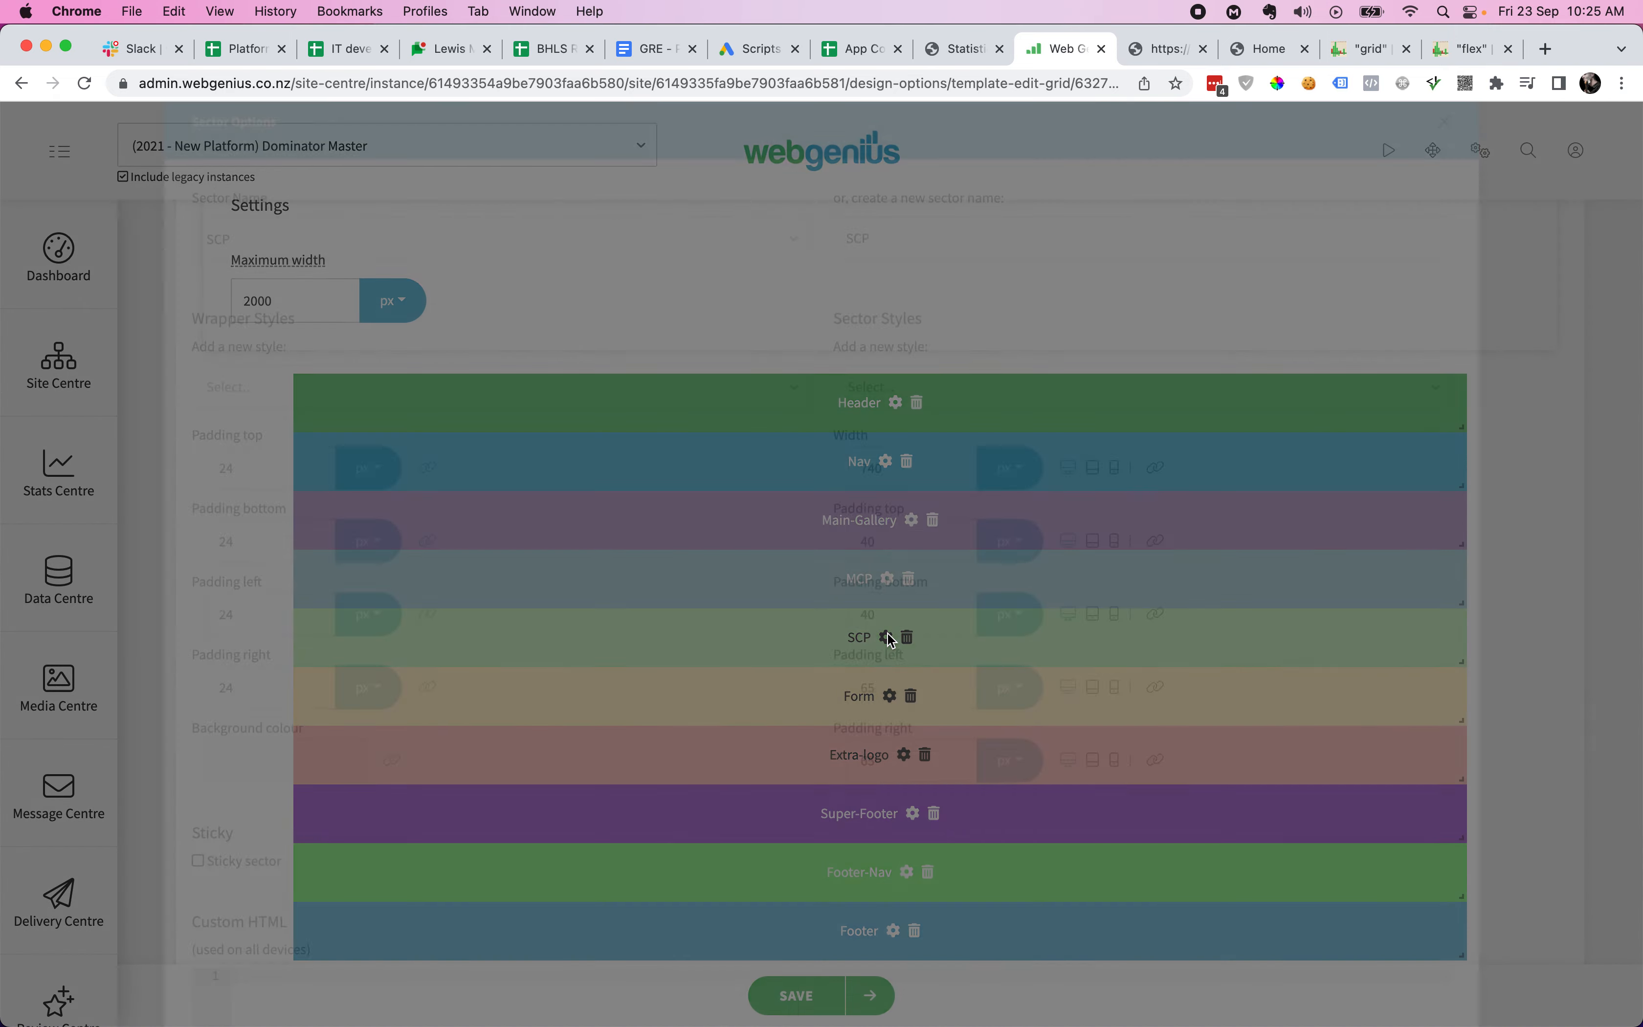
pyautogui.doubleClick(921, 519)
pyautogui.write('1480')
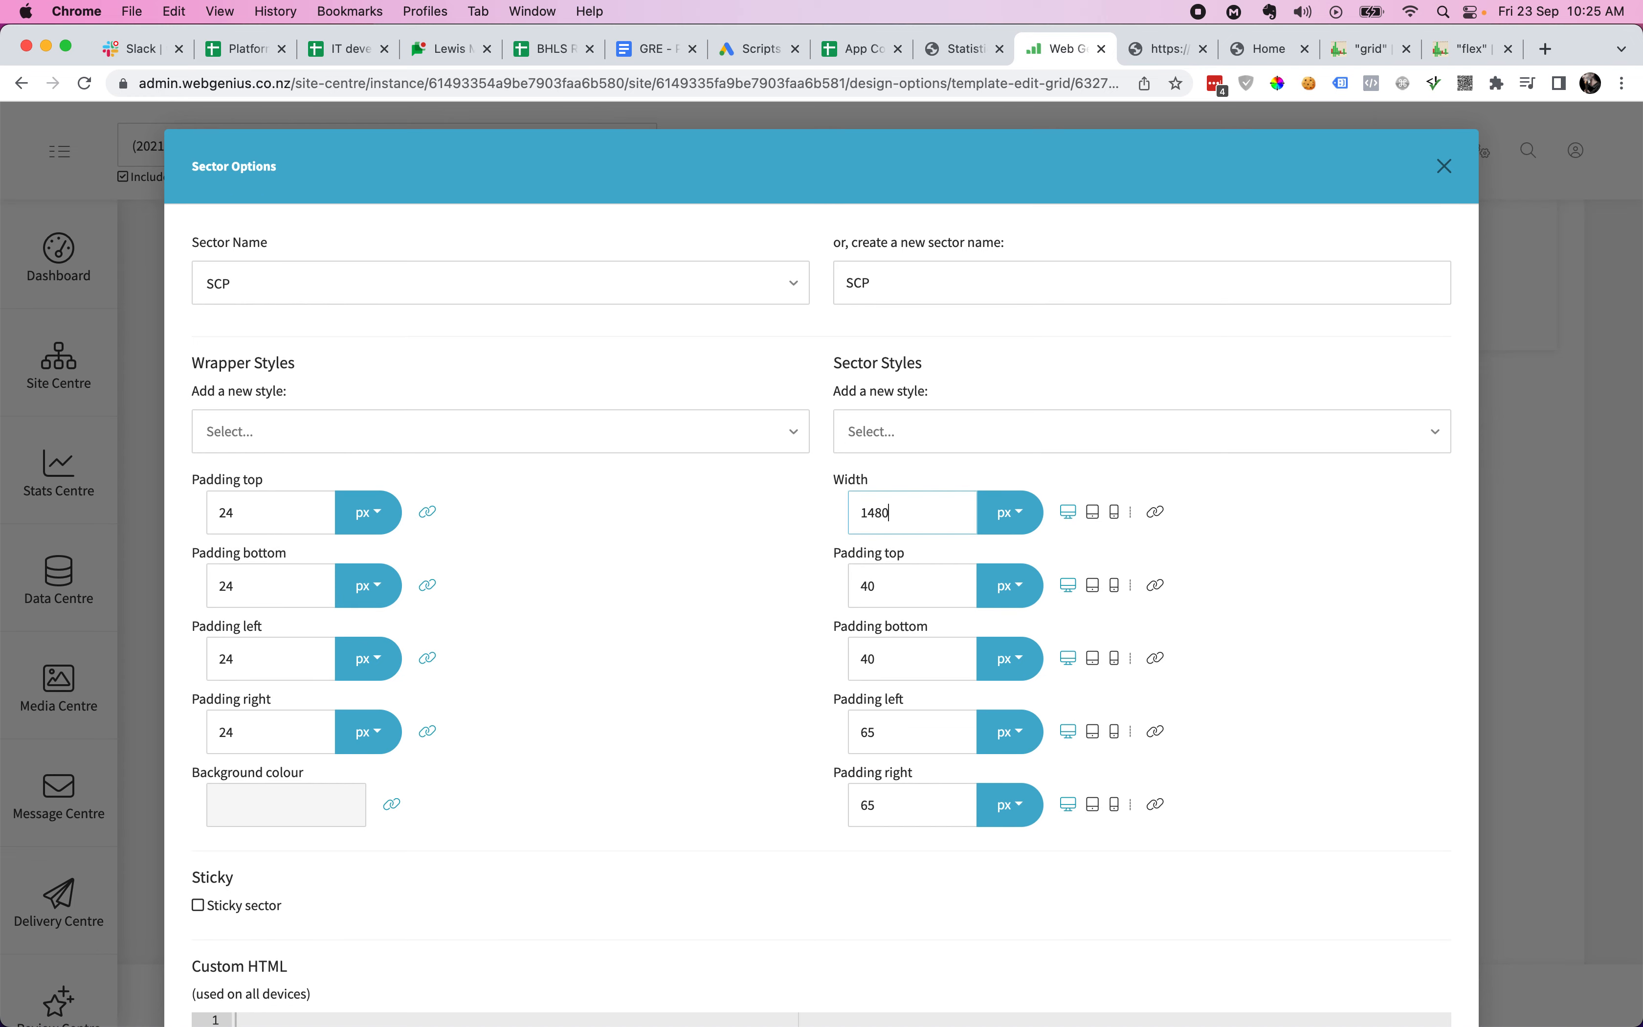
pyautogui.scroll(-5, 1169, 751)
pyautogui.click(1413, 948)
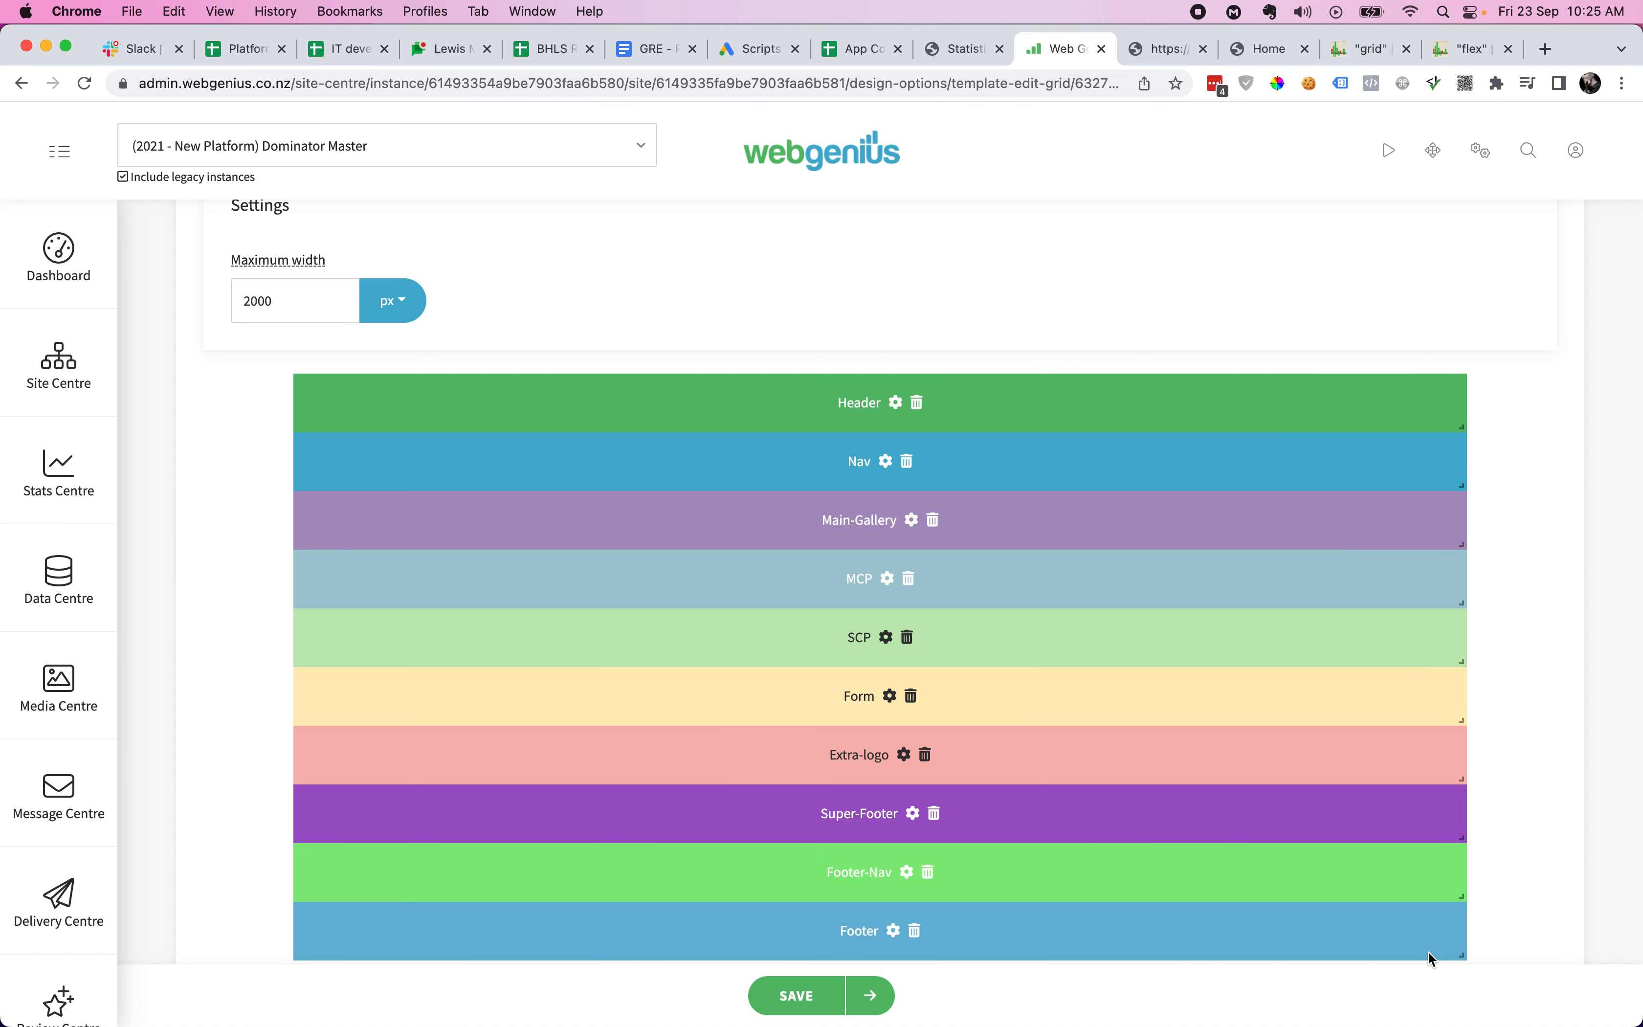
pyautogui.scroll(-2, 1253, 870)
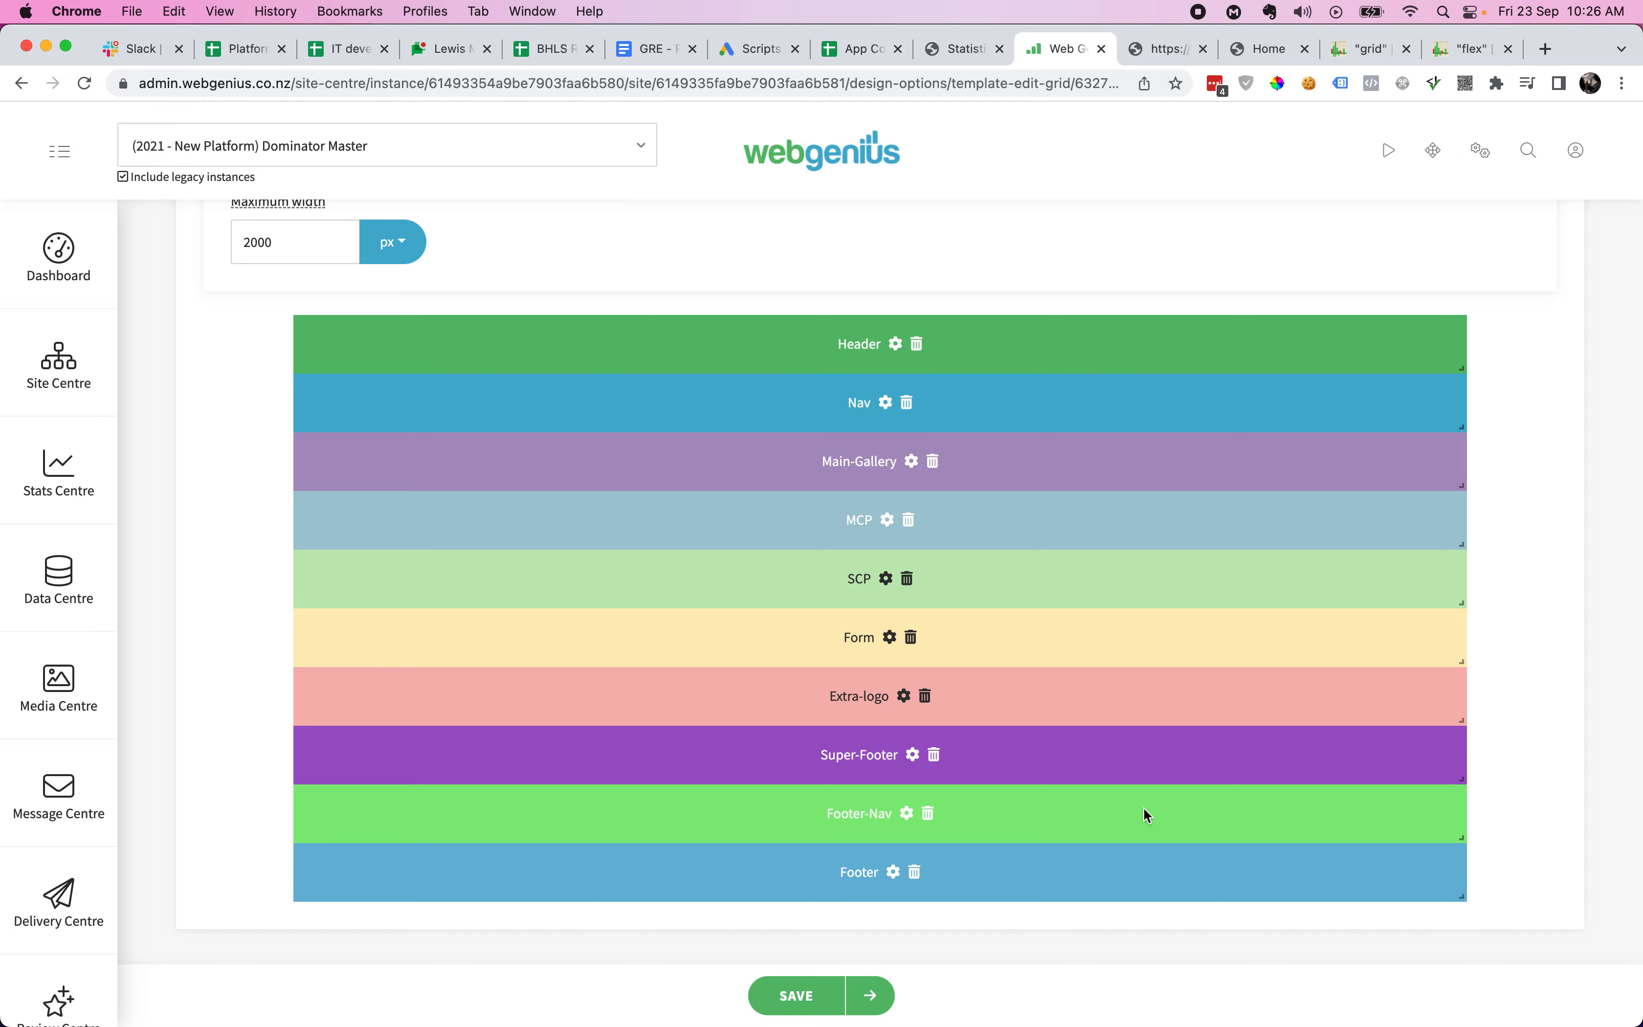
pyautogui.click(886, 402)
pyautogui.scroll(-2, 939, 709)
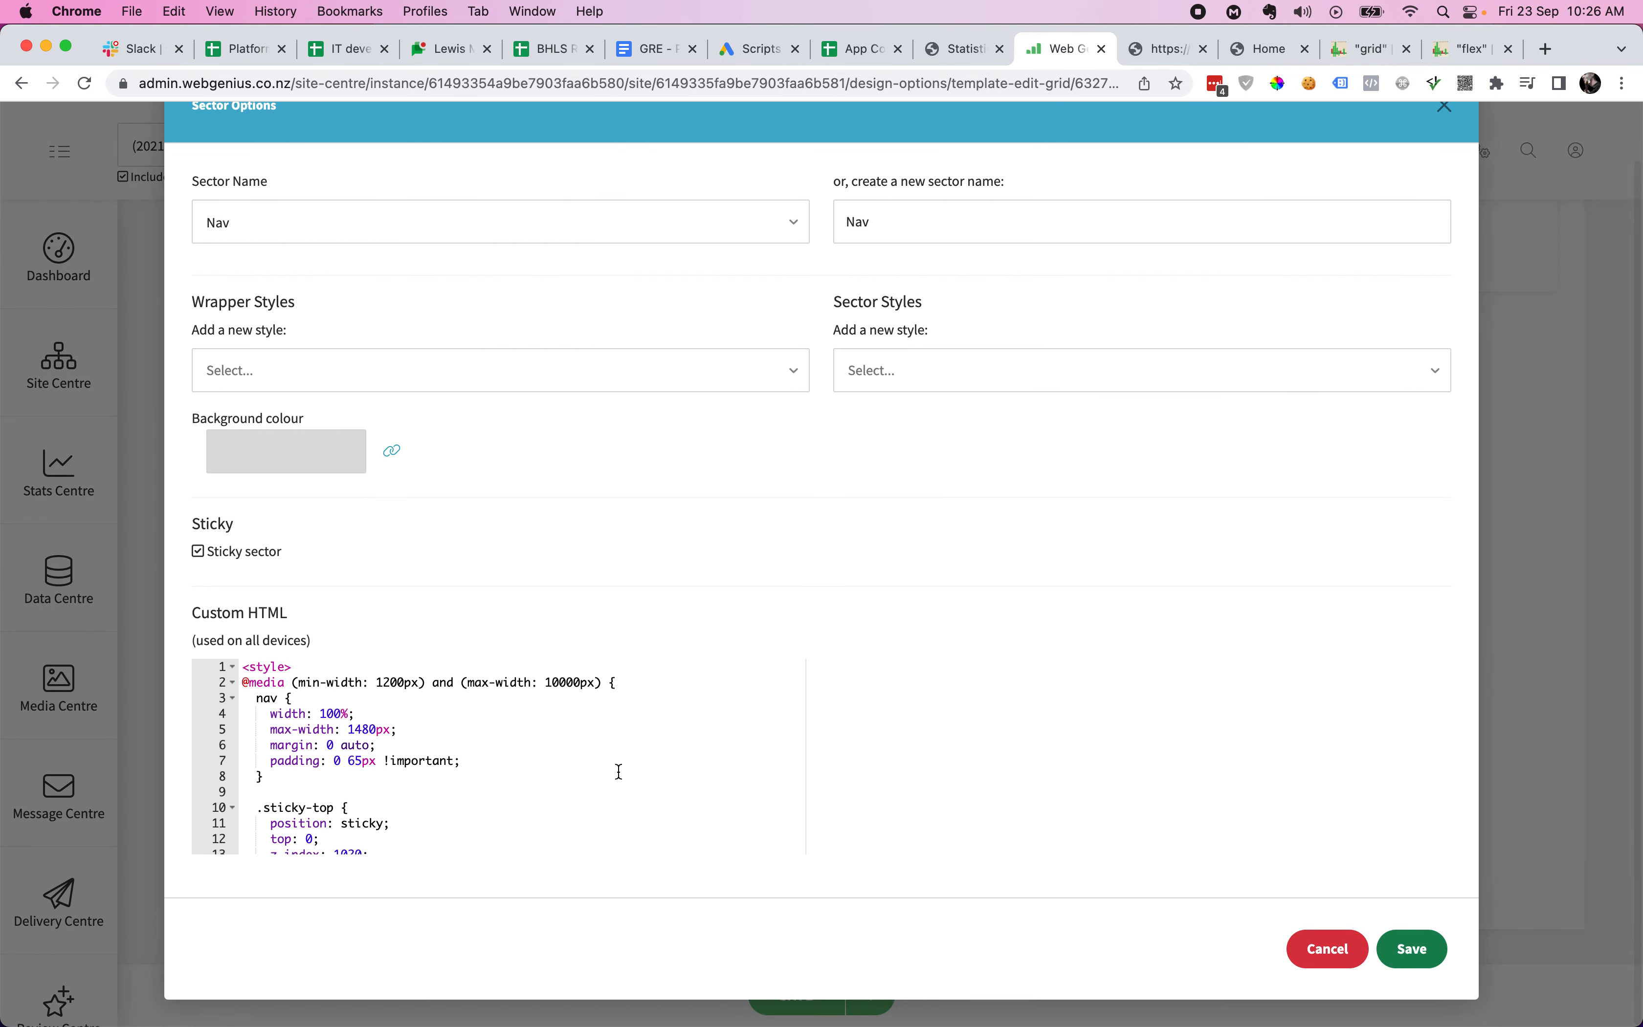
pyautogui.scroll(-4, 619, 773)
pyautogui.scroll(4, 620, 773)
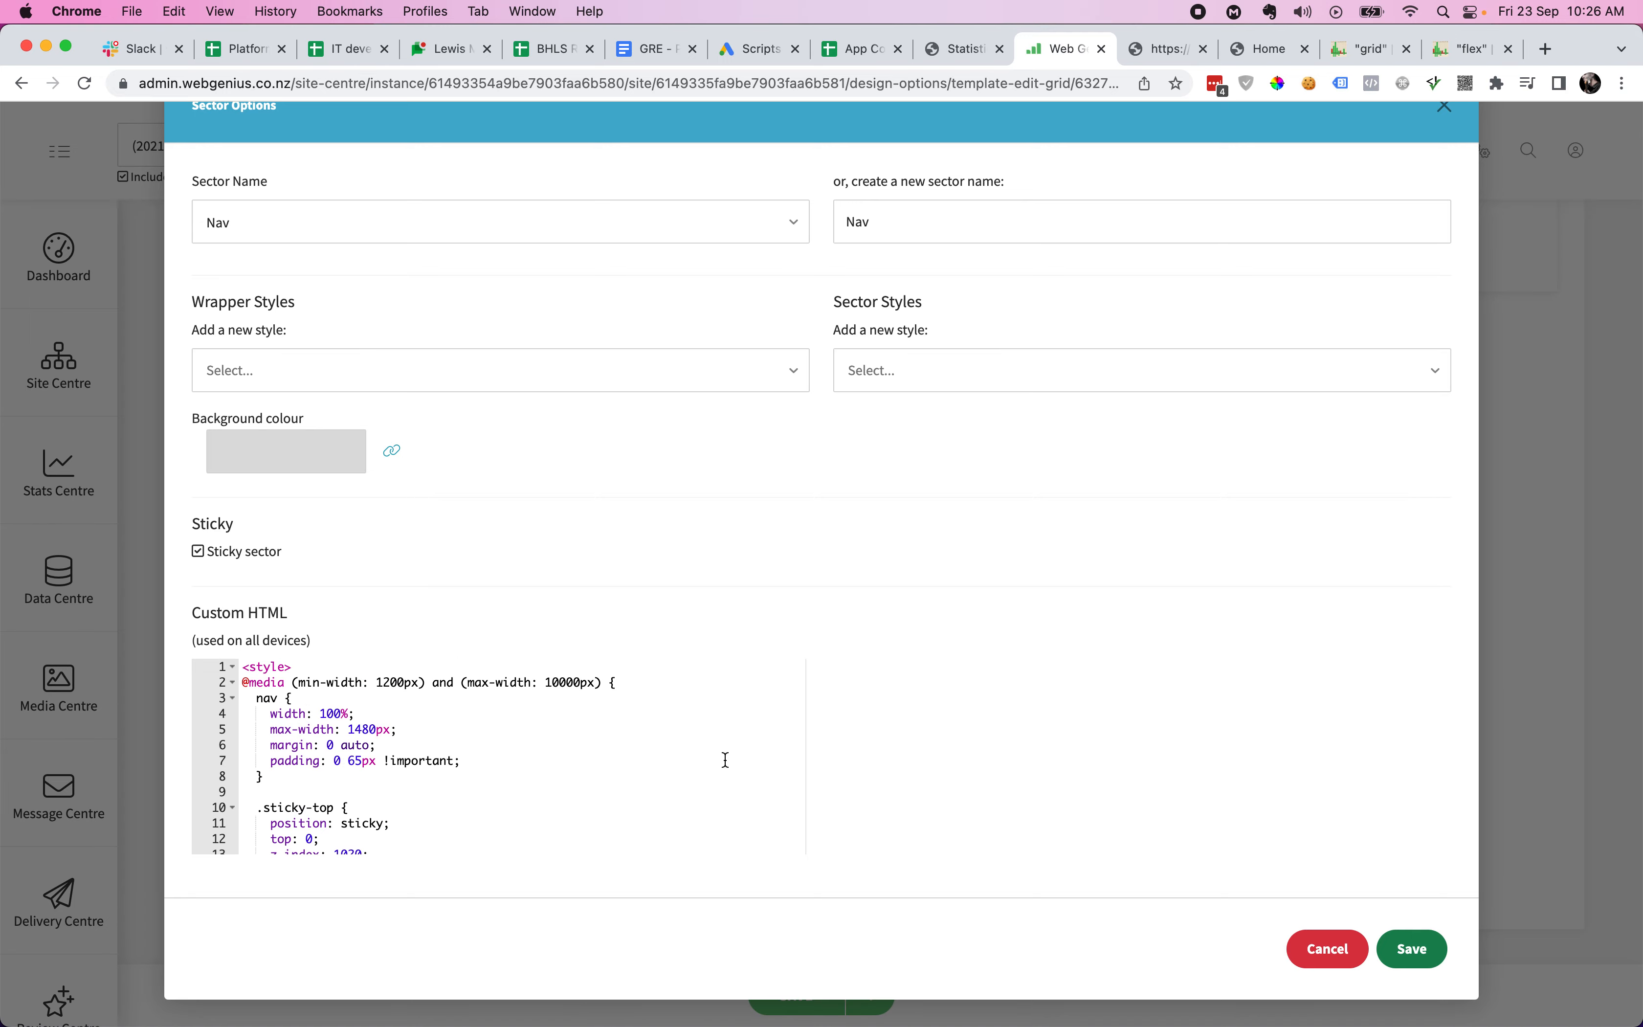
pyautogui.scroll(-20, 740, 758)
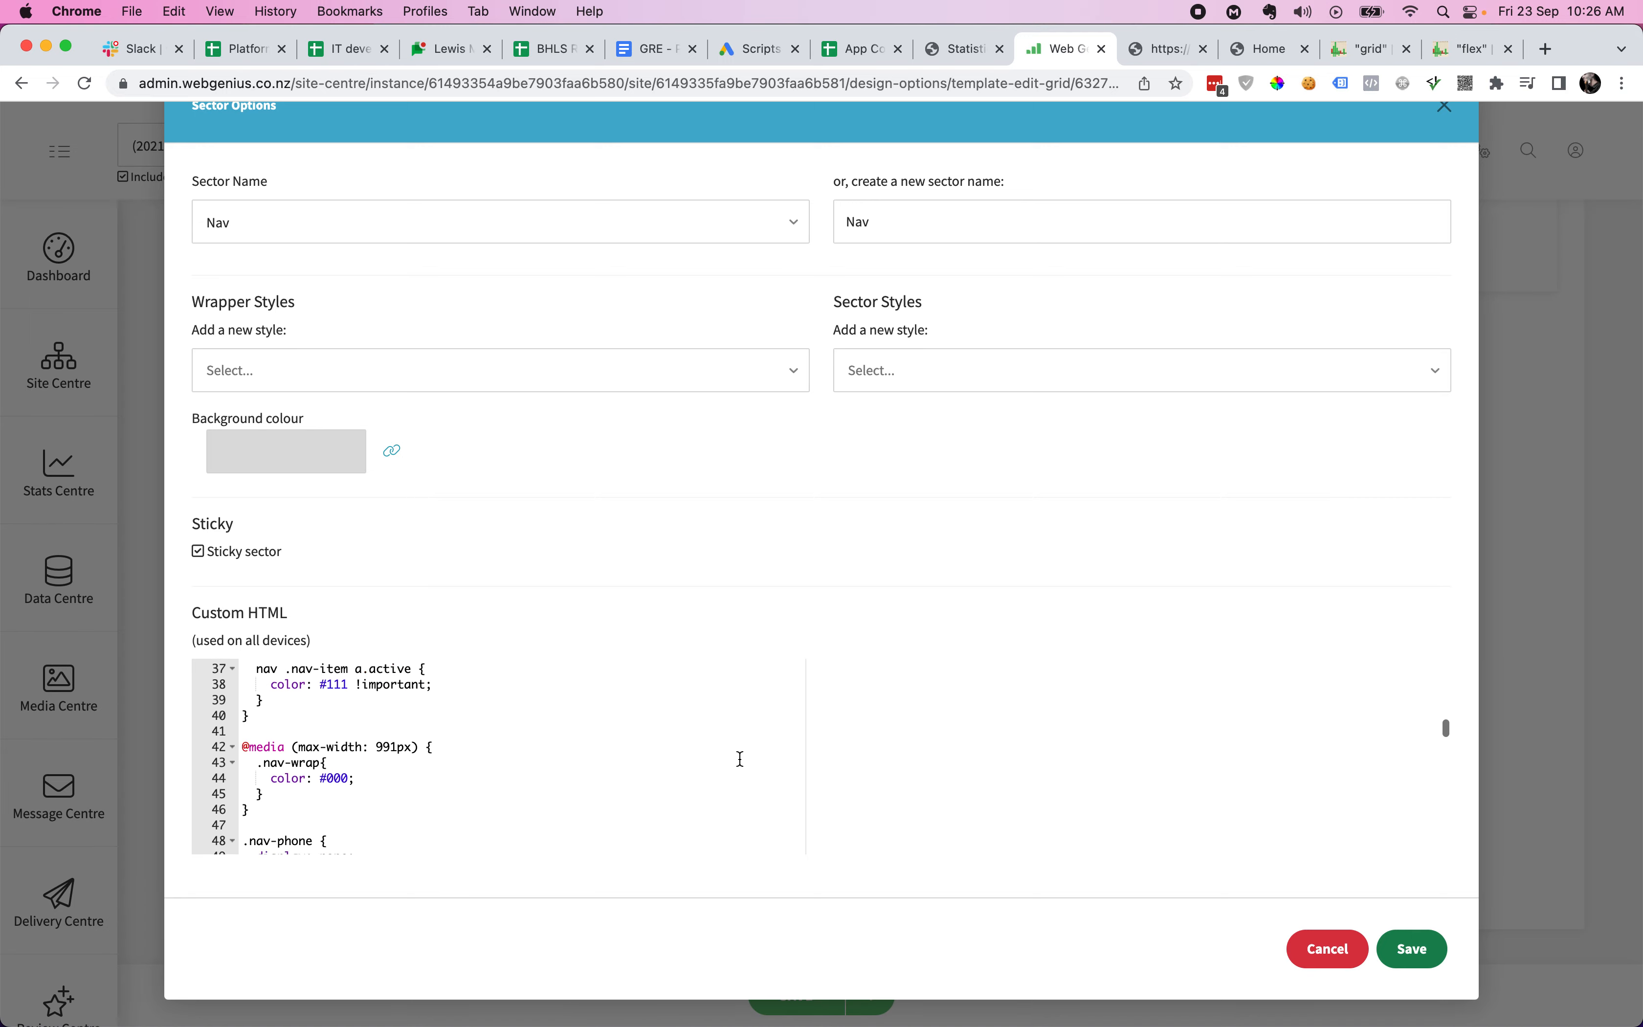
pyautogui.scroll(20, 740, 758)
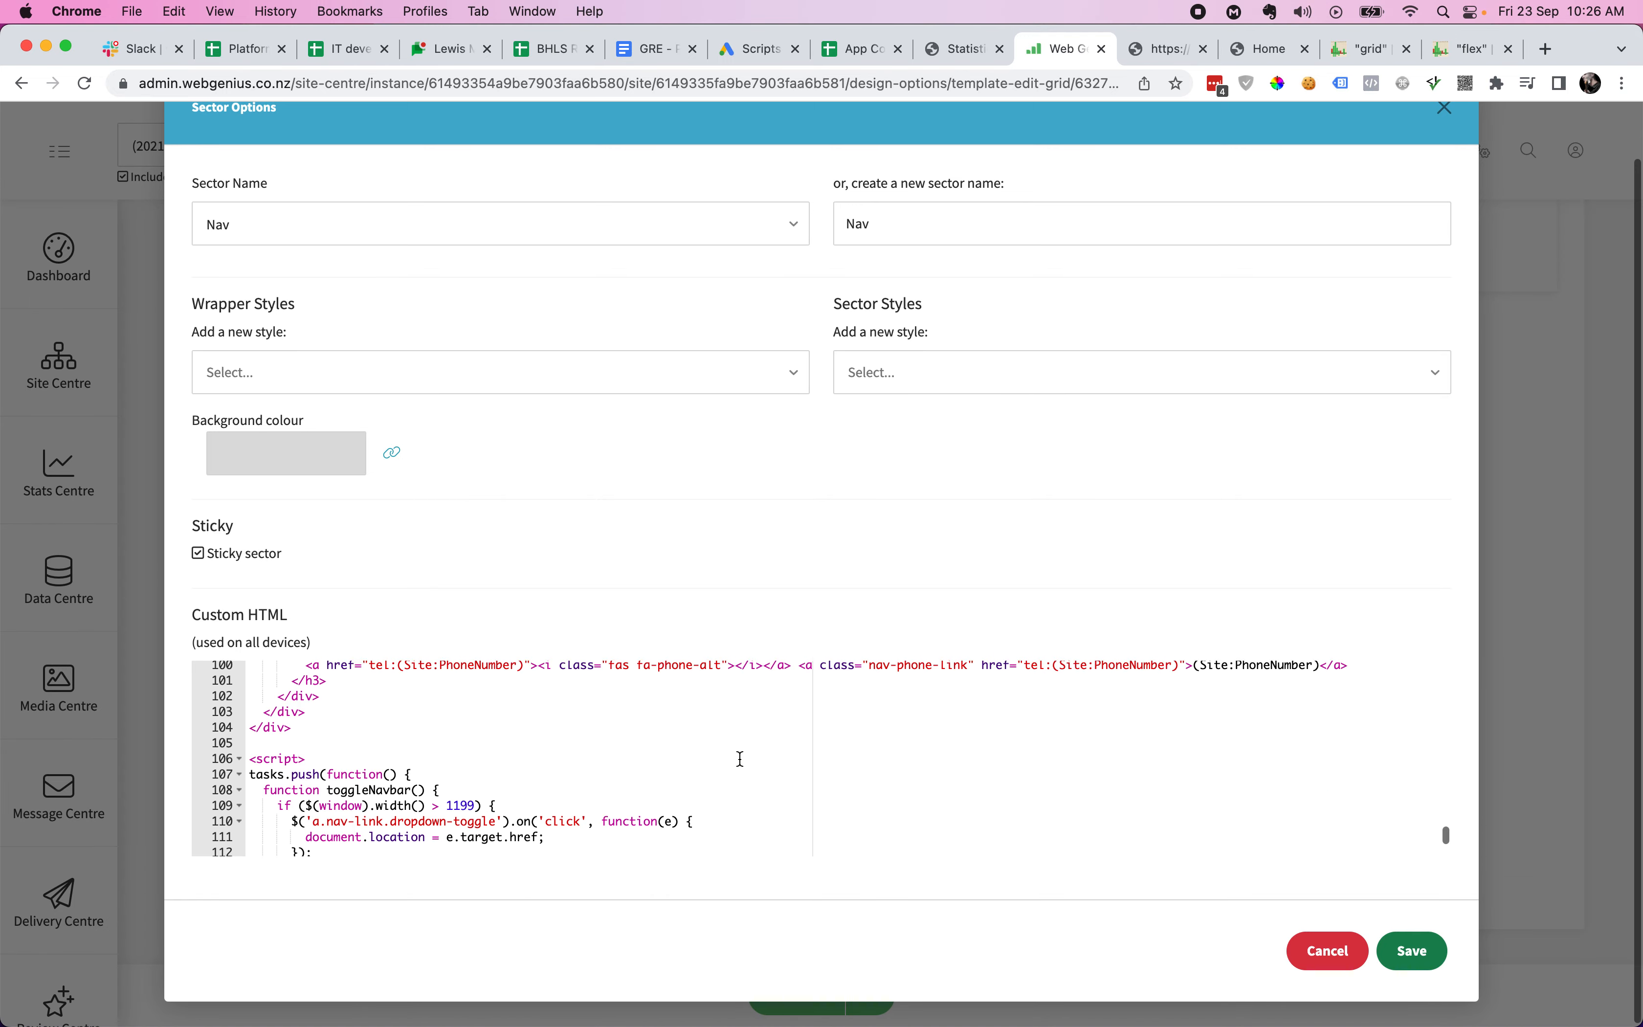
pyautogui.scroll(2, 740, 759)
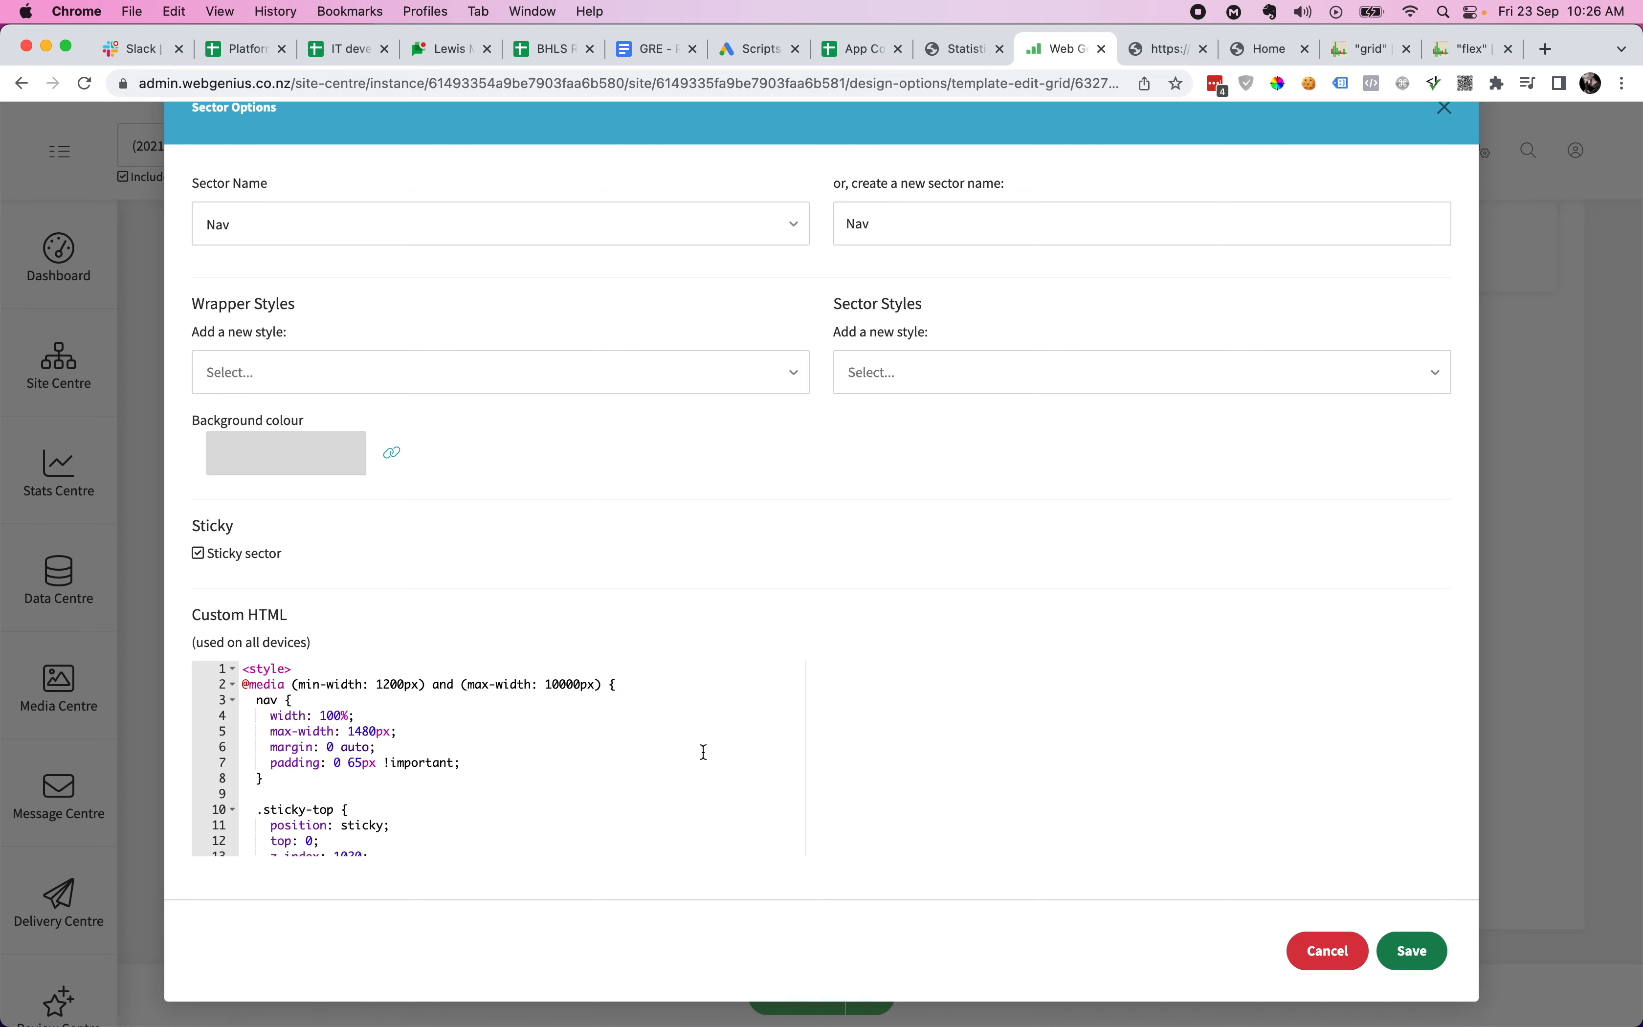
pyautogui.scroll(-20, 704, 752)
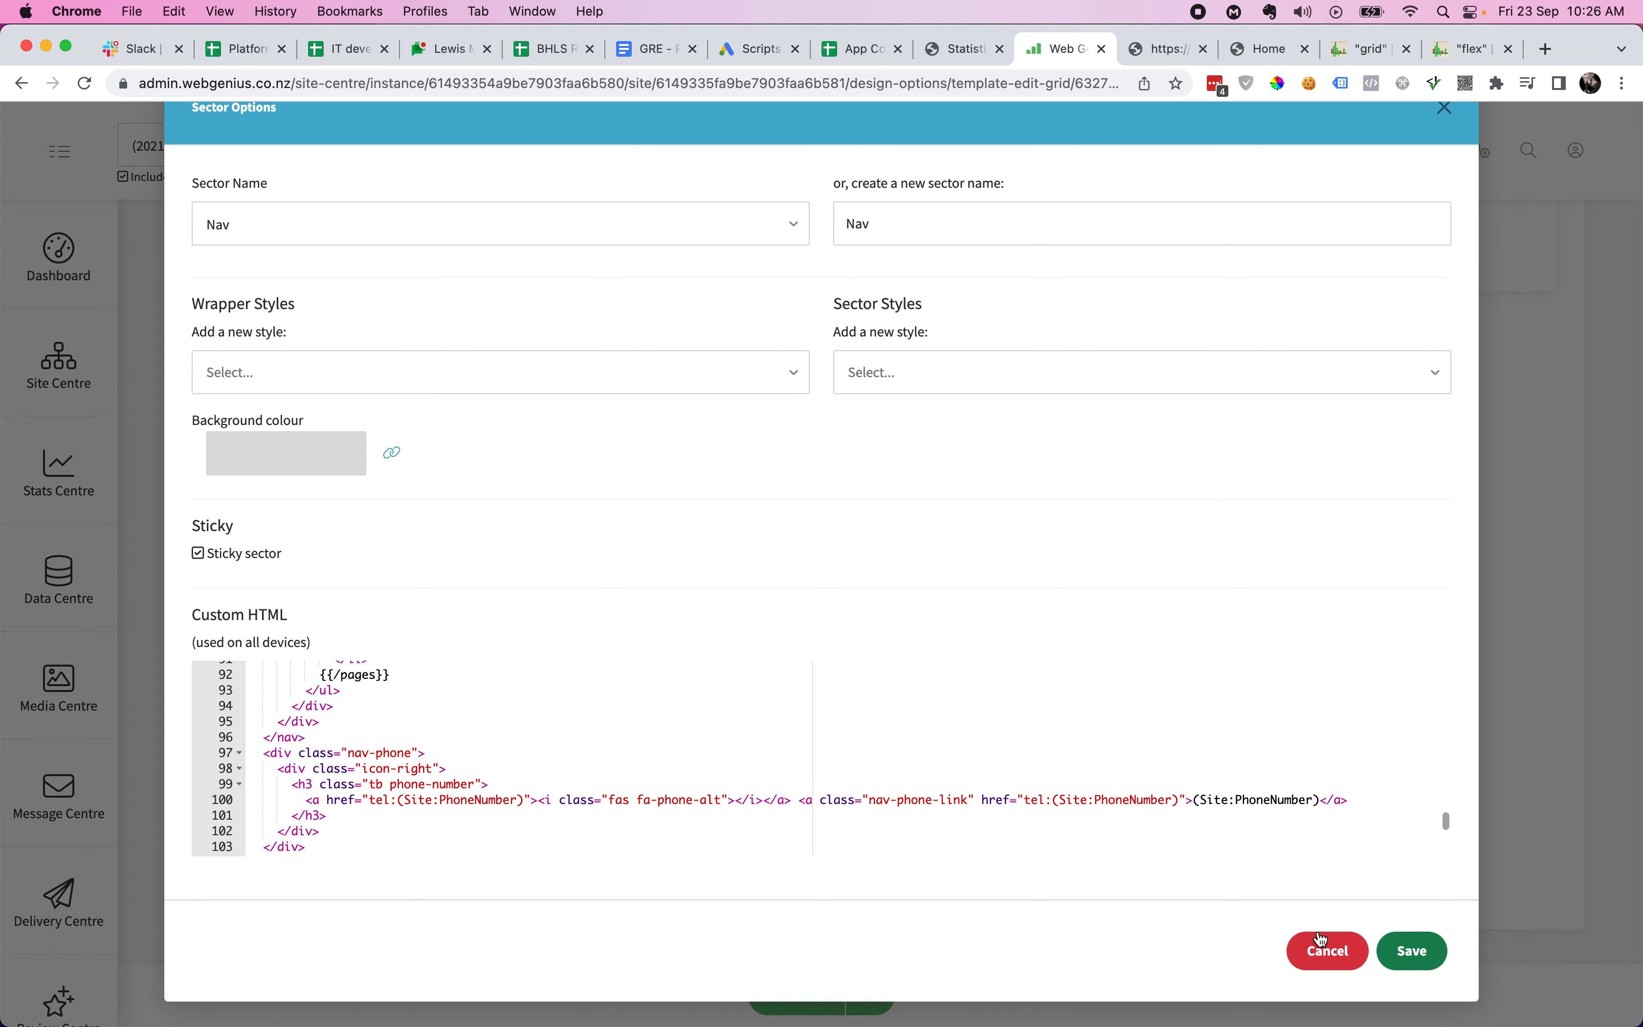
pyautogui.click(1324, 950)
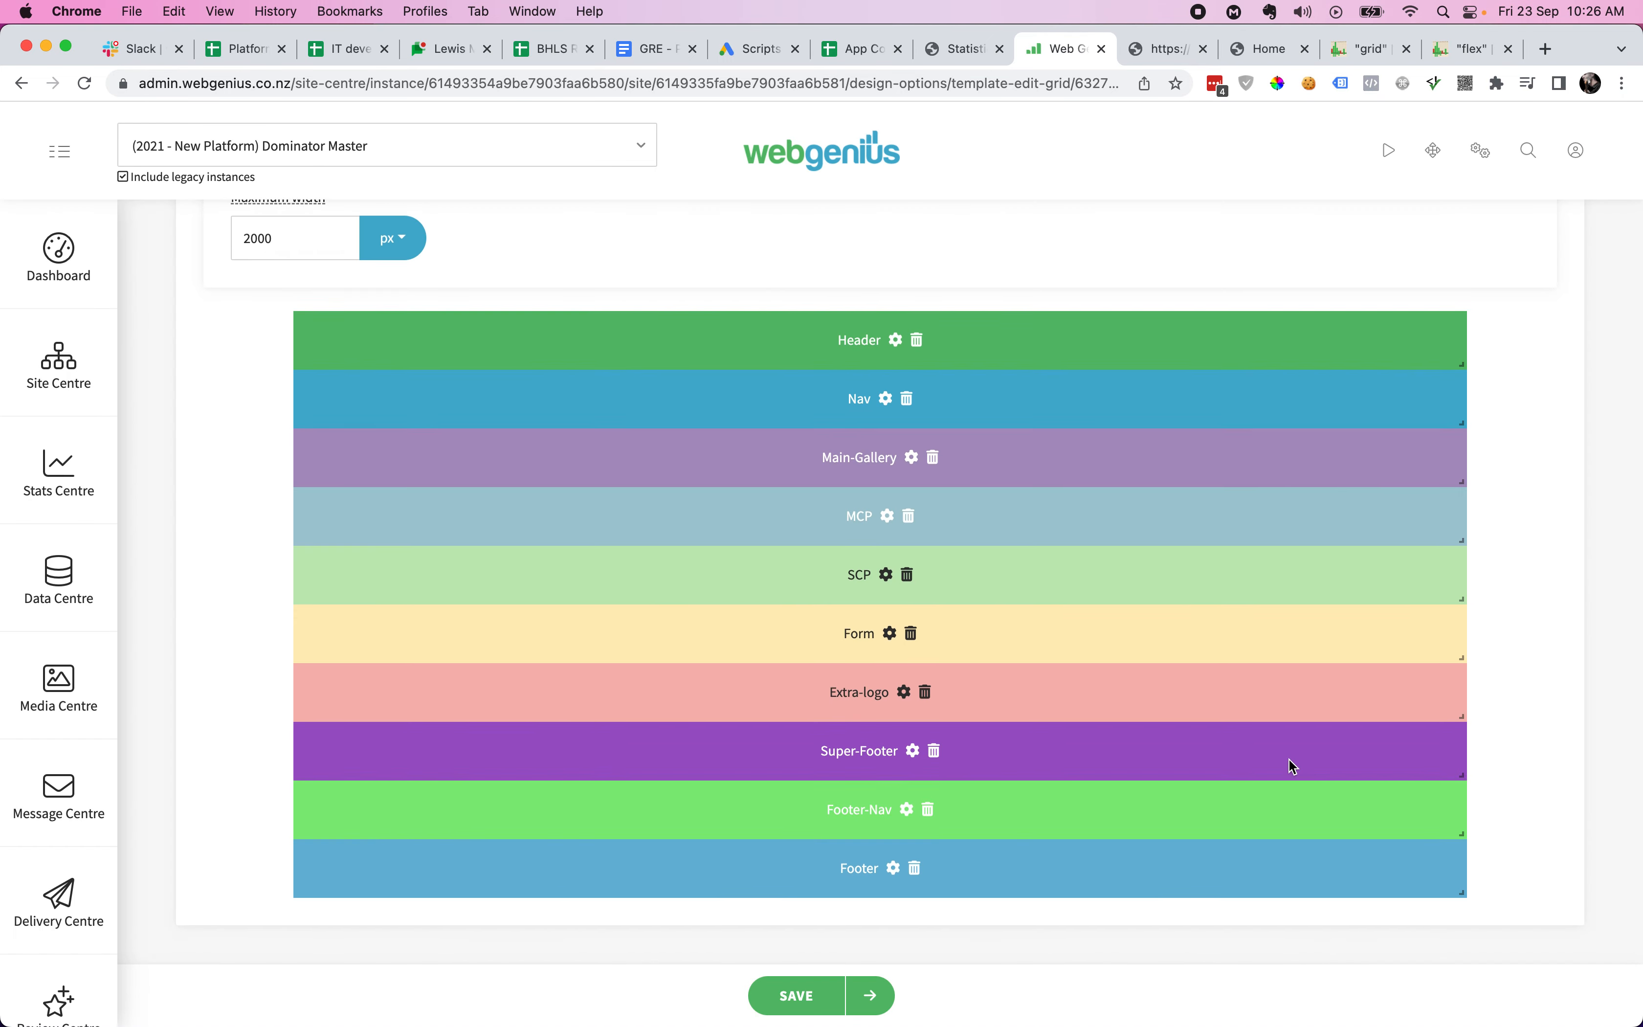
pyautogui.click(1163, 48)
pyautogui.scroll(5, 1294, 257)
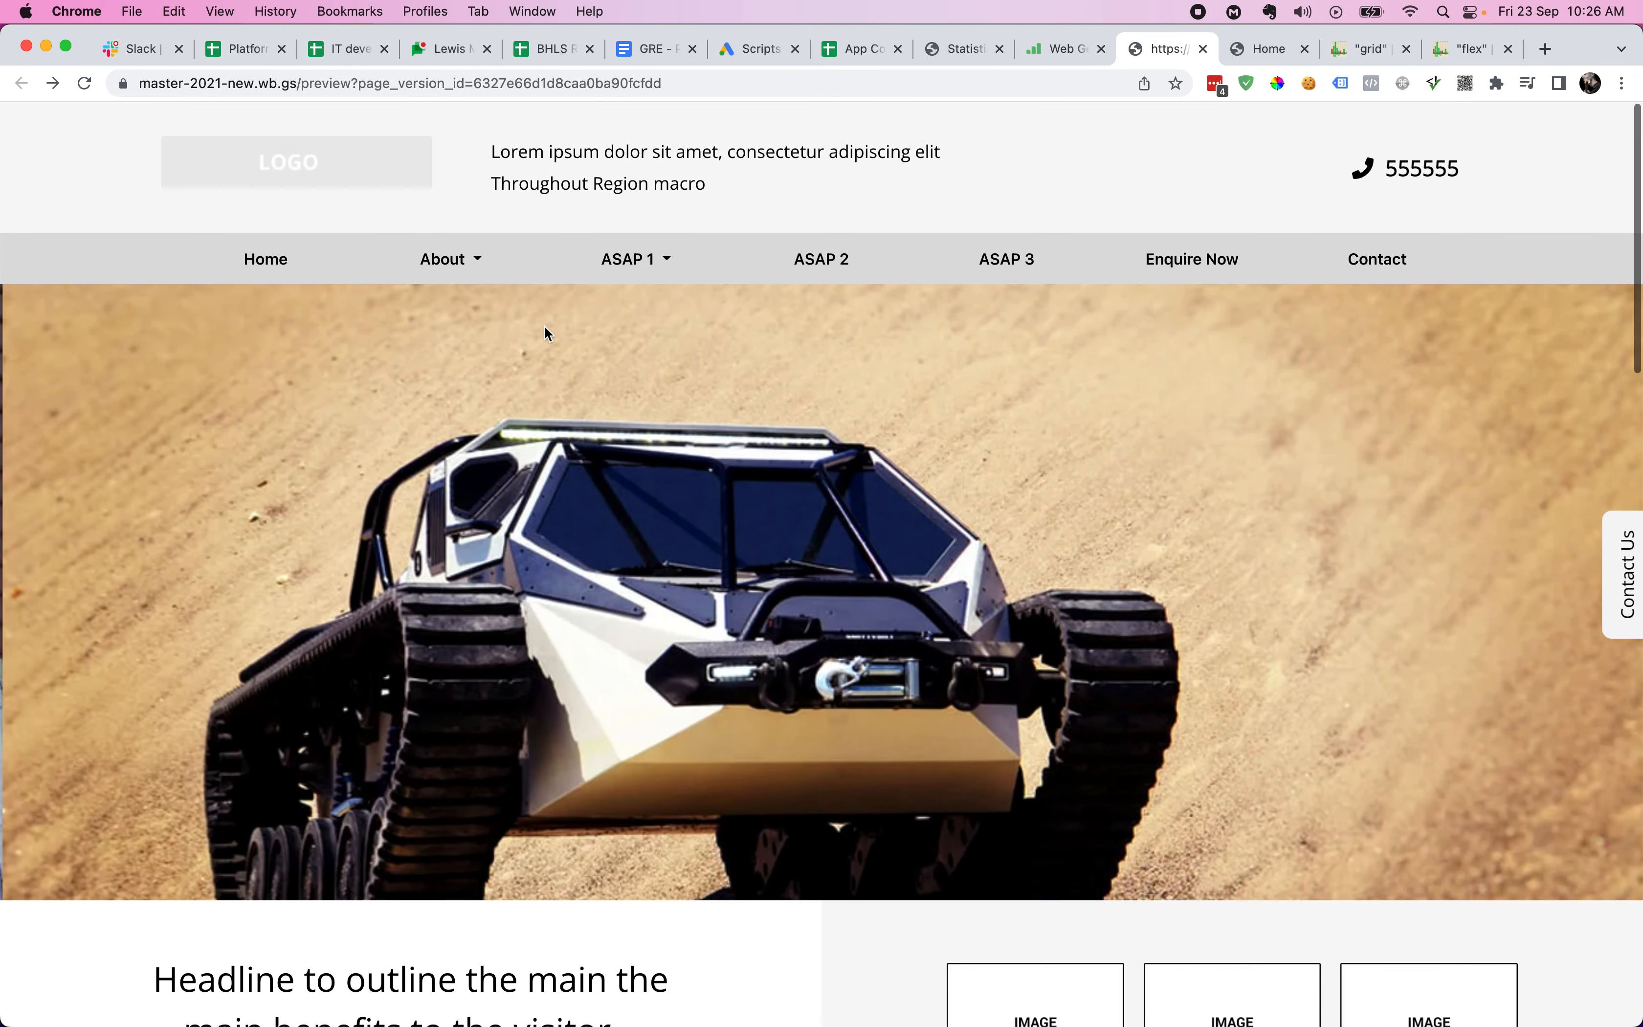
pyautogui.moveTo(421, 274)
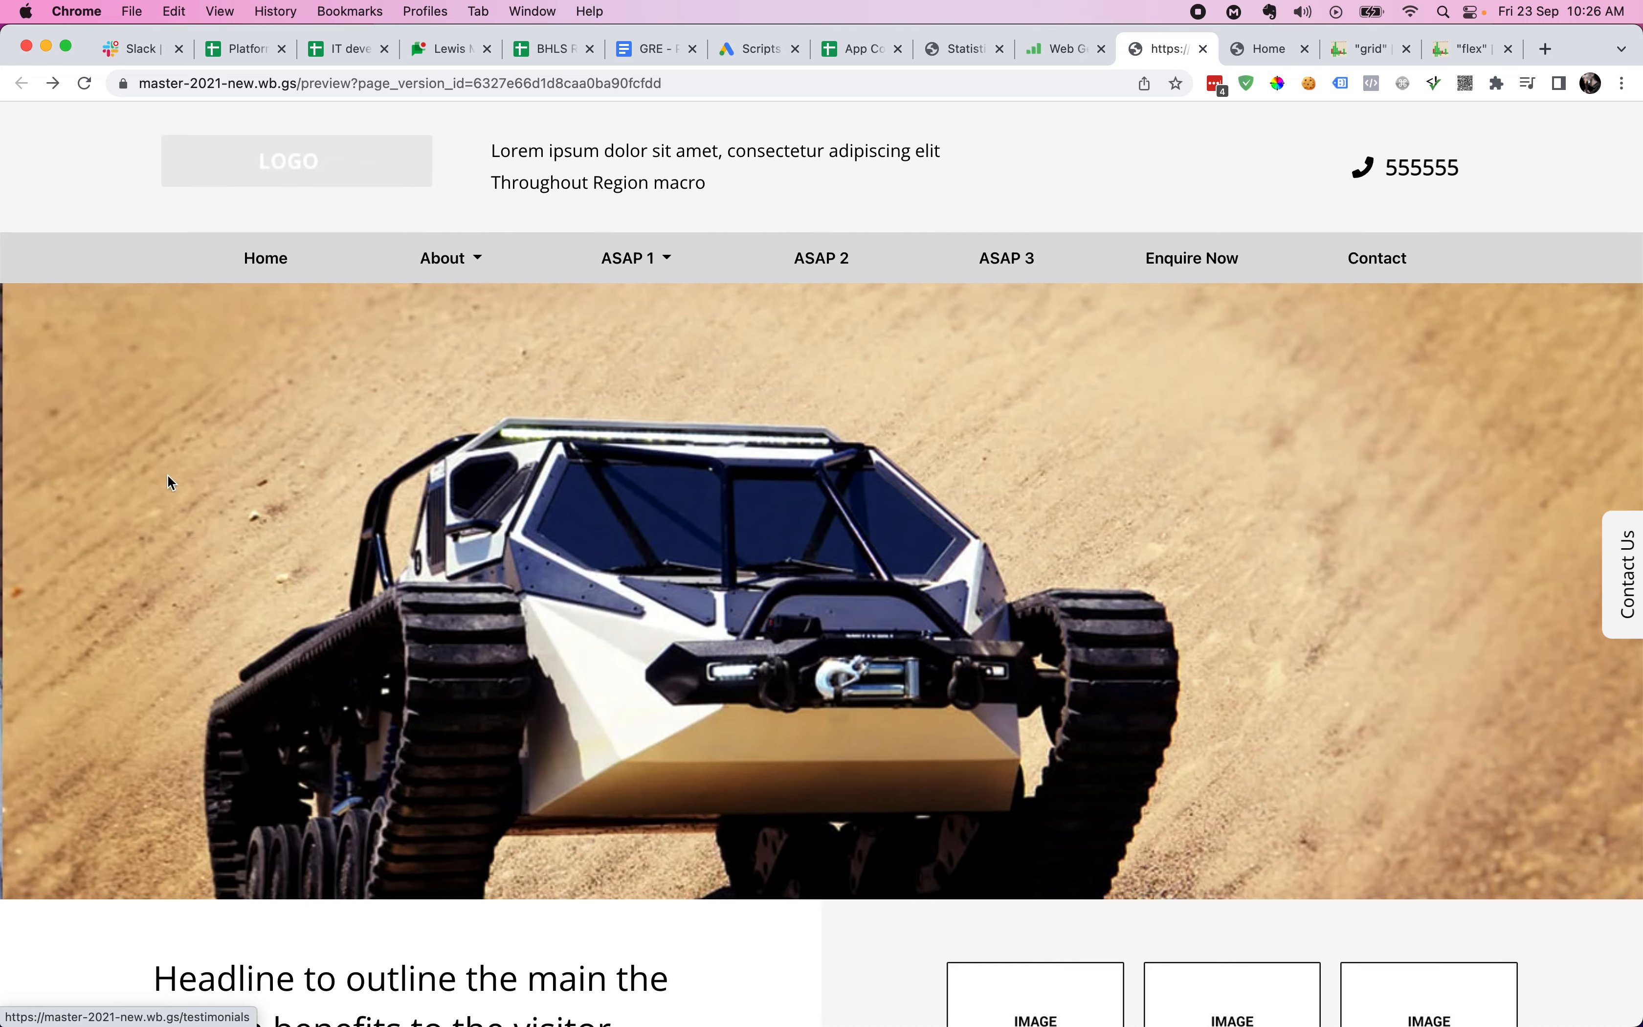
pyautogui.scroll(-15, 94, 500)
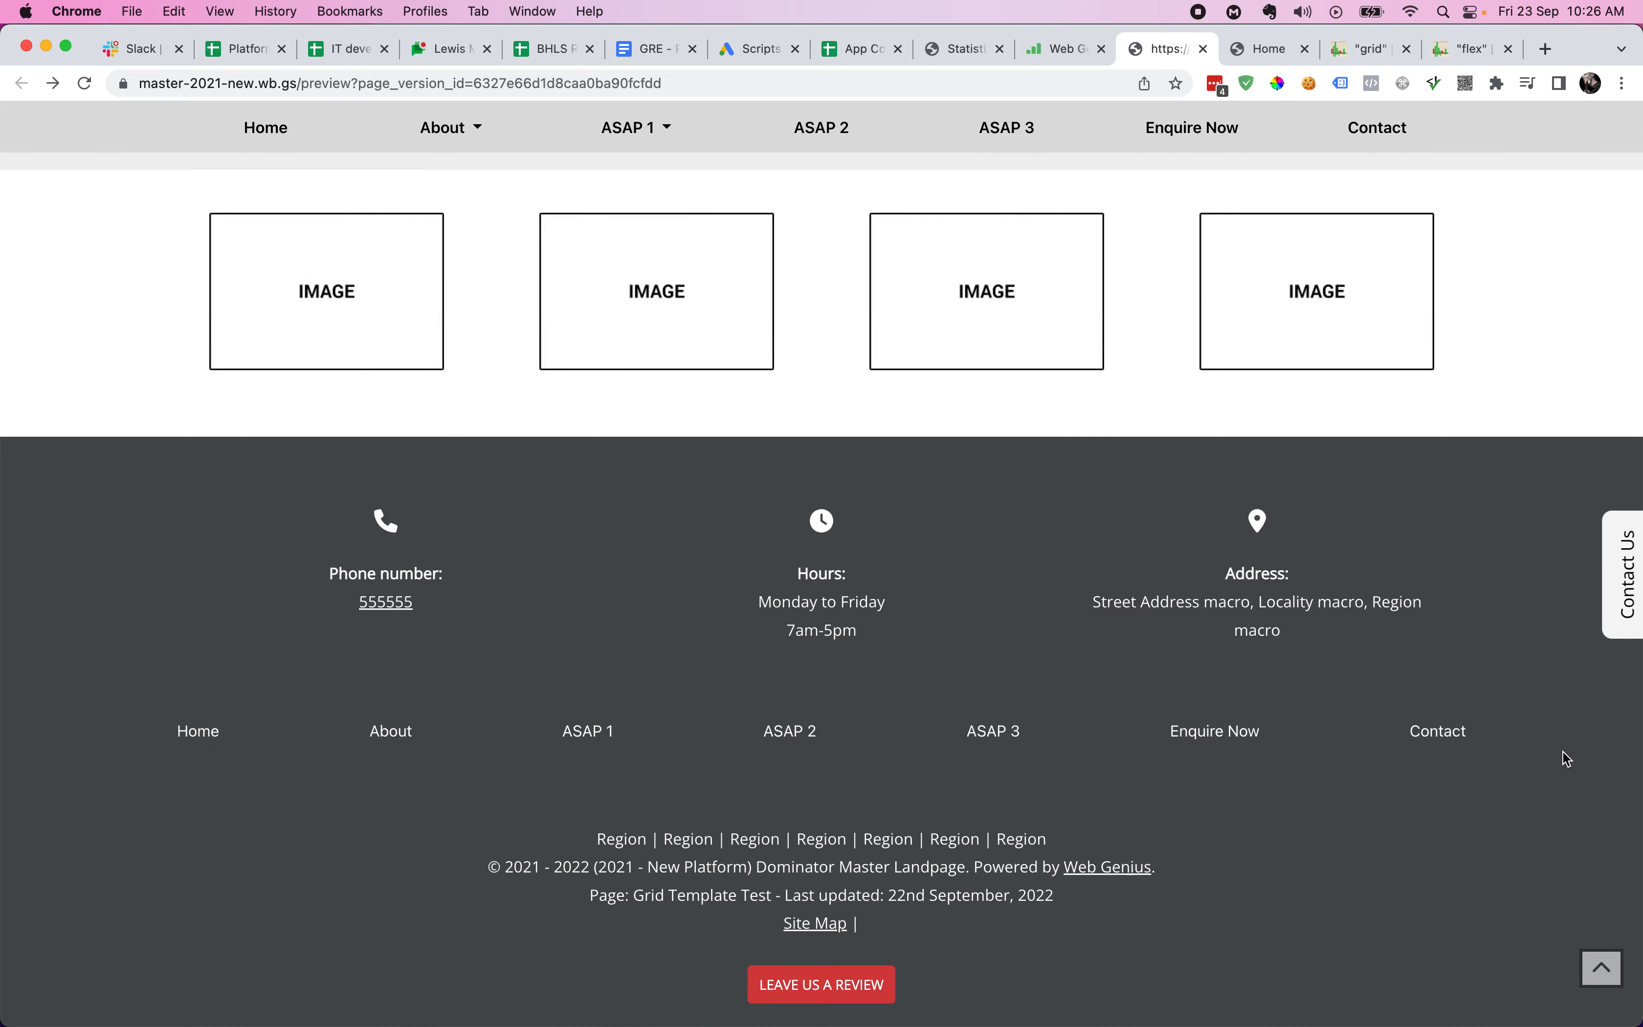
pyautogui.scroll(15, 1563, 750)
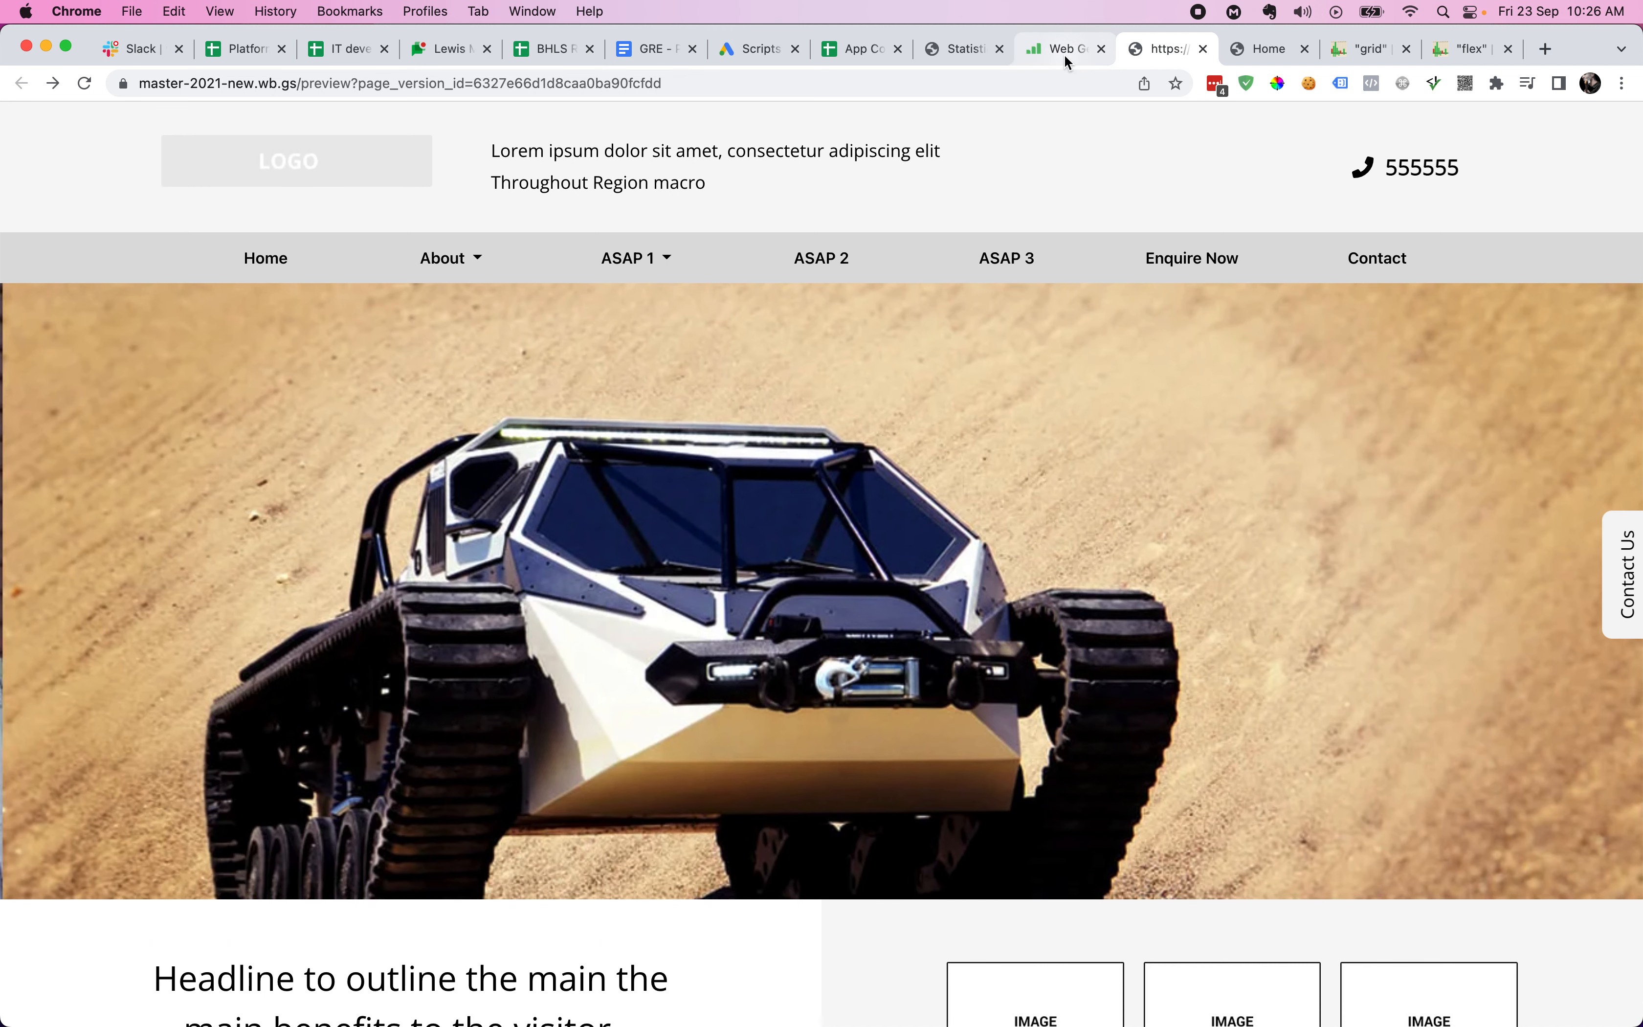
pyautogui.click(1064, 52)
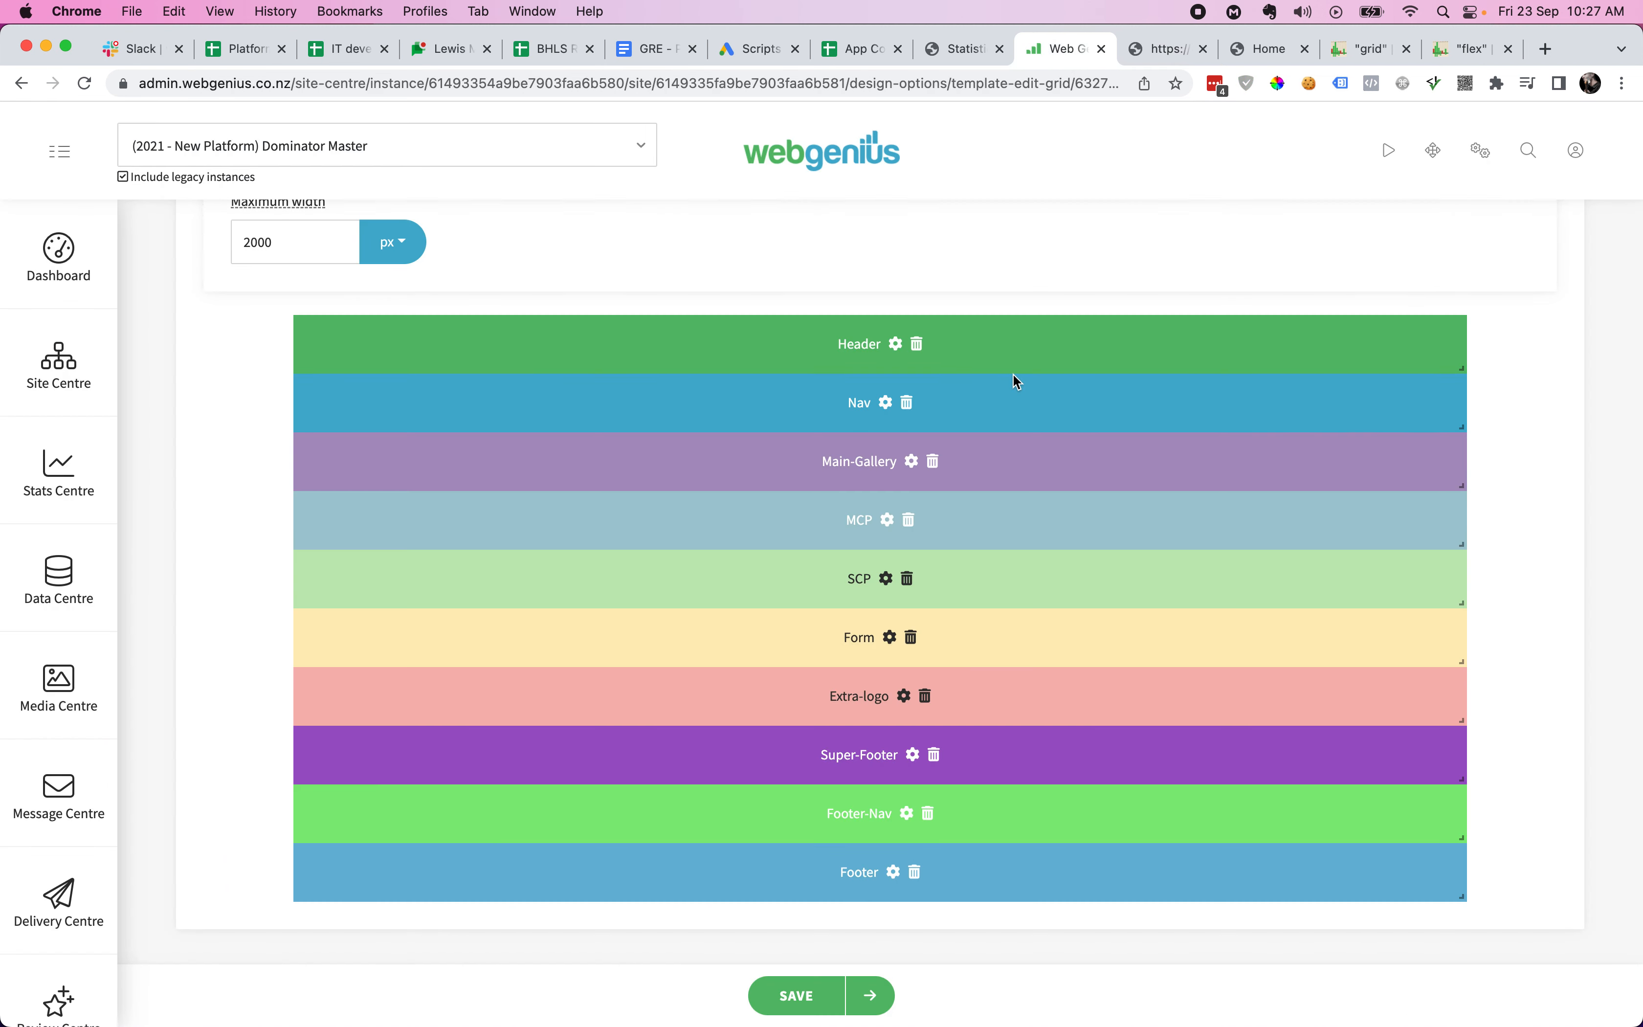
# - Add a new Sector 11 at the bottom of the Grid Test grid
pyautogui.click(897, 344)
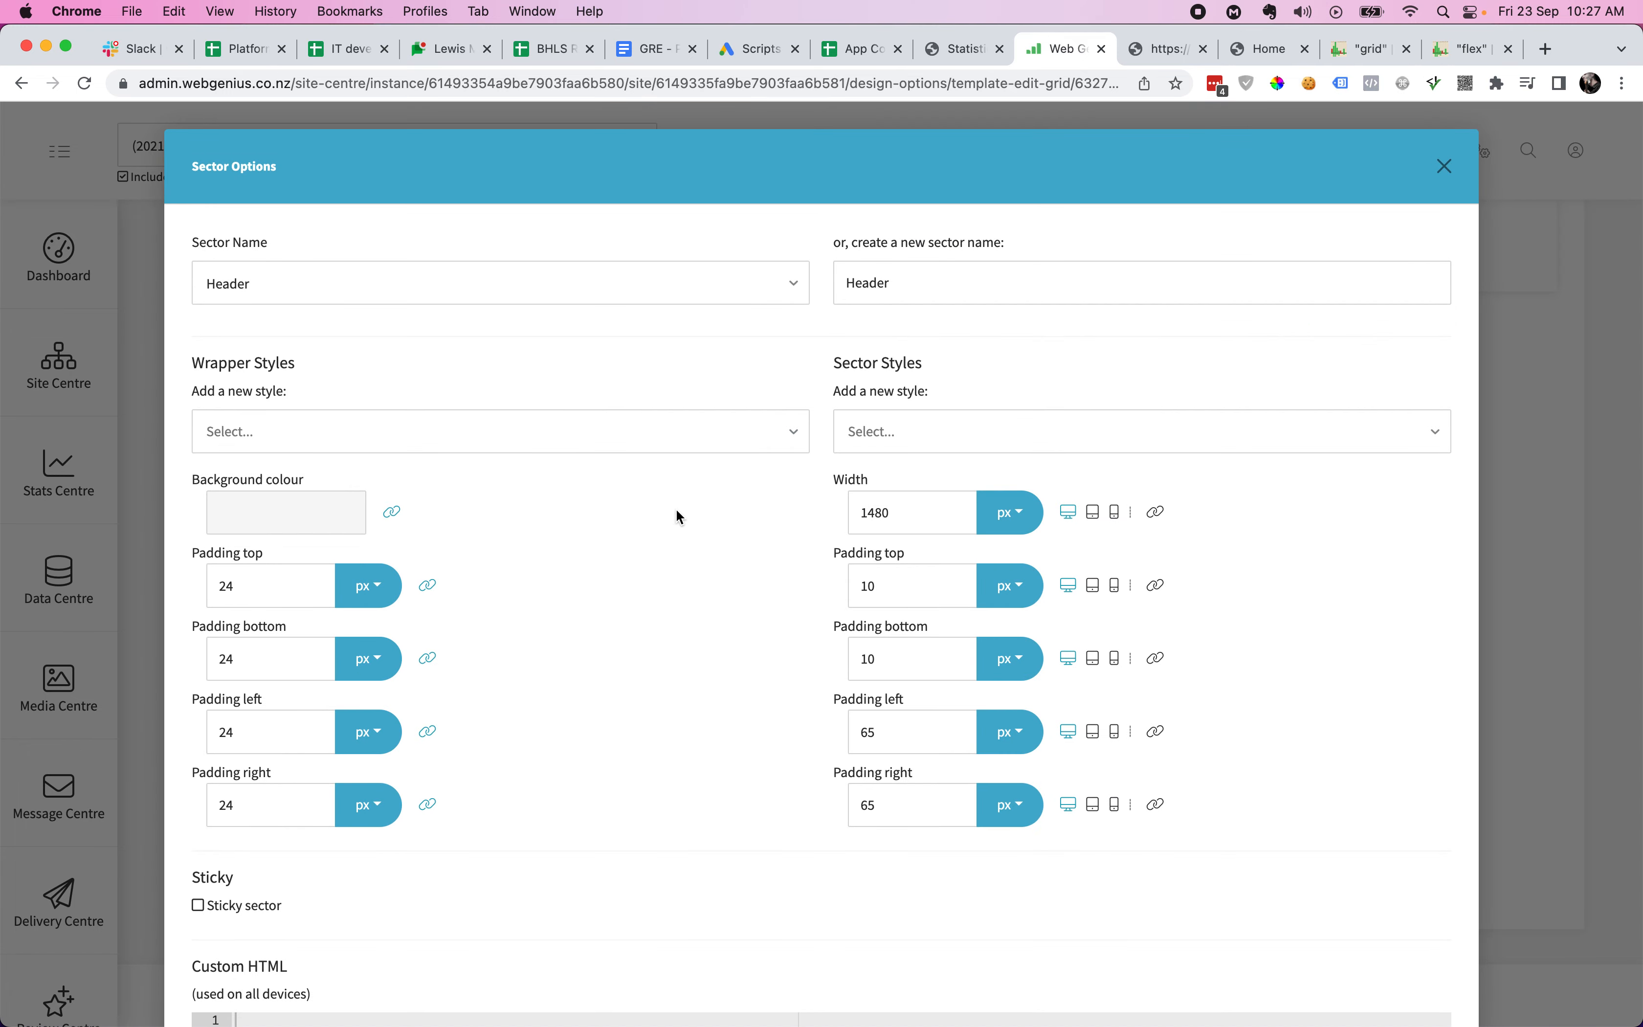
pyautogui.click(1445, 167)
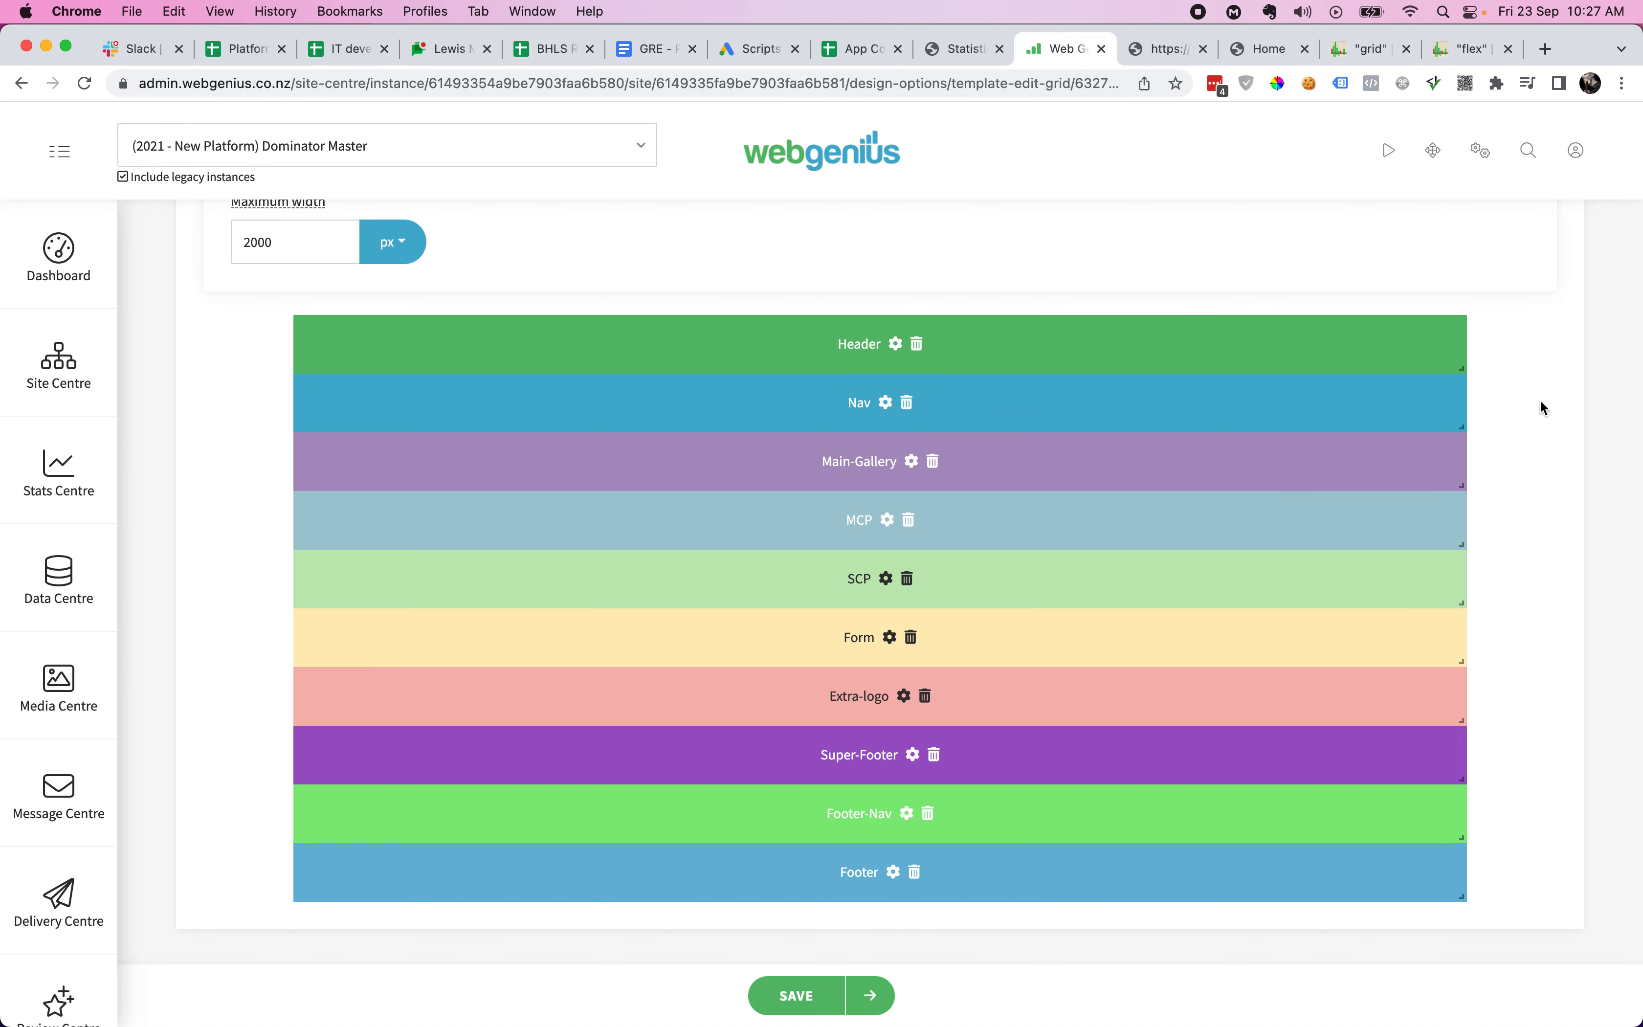
pyautogui.scroll(10, 1541, 400)
pyautogui.click(1504, 606)
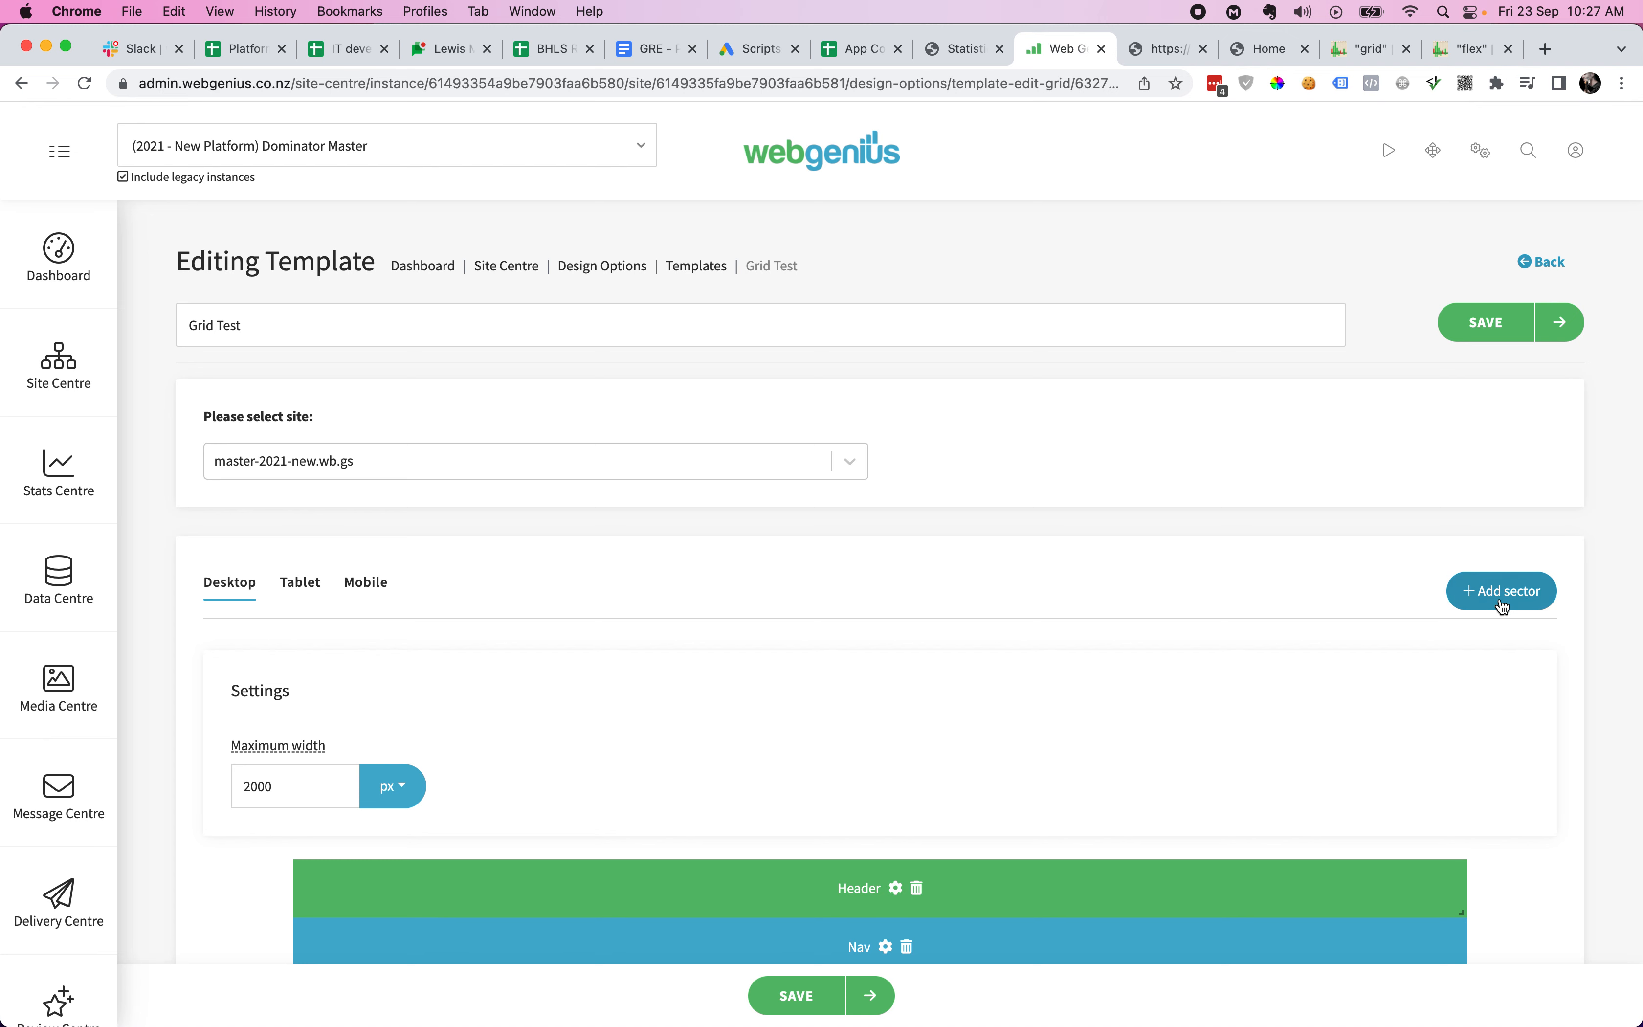
pyautogui.scroll(-8, 1405, 692)
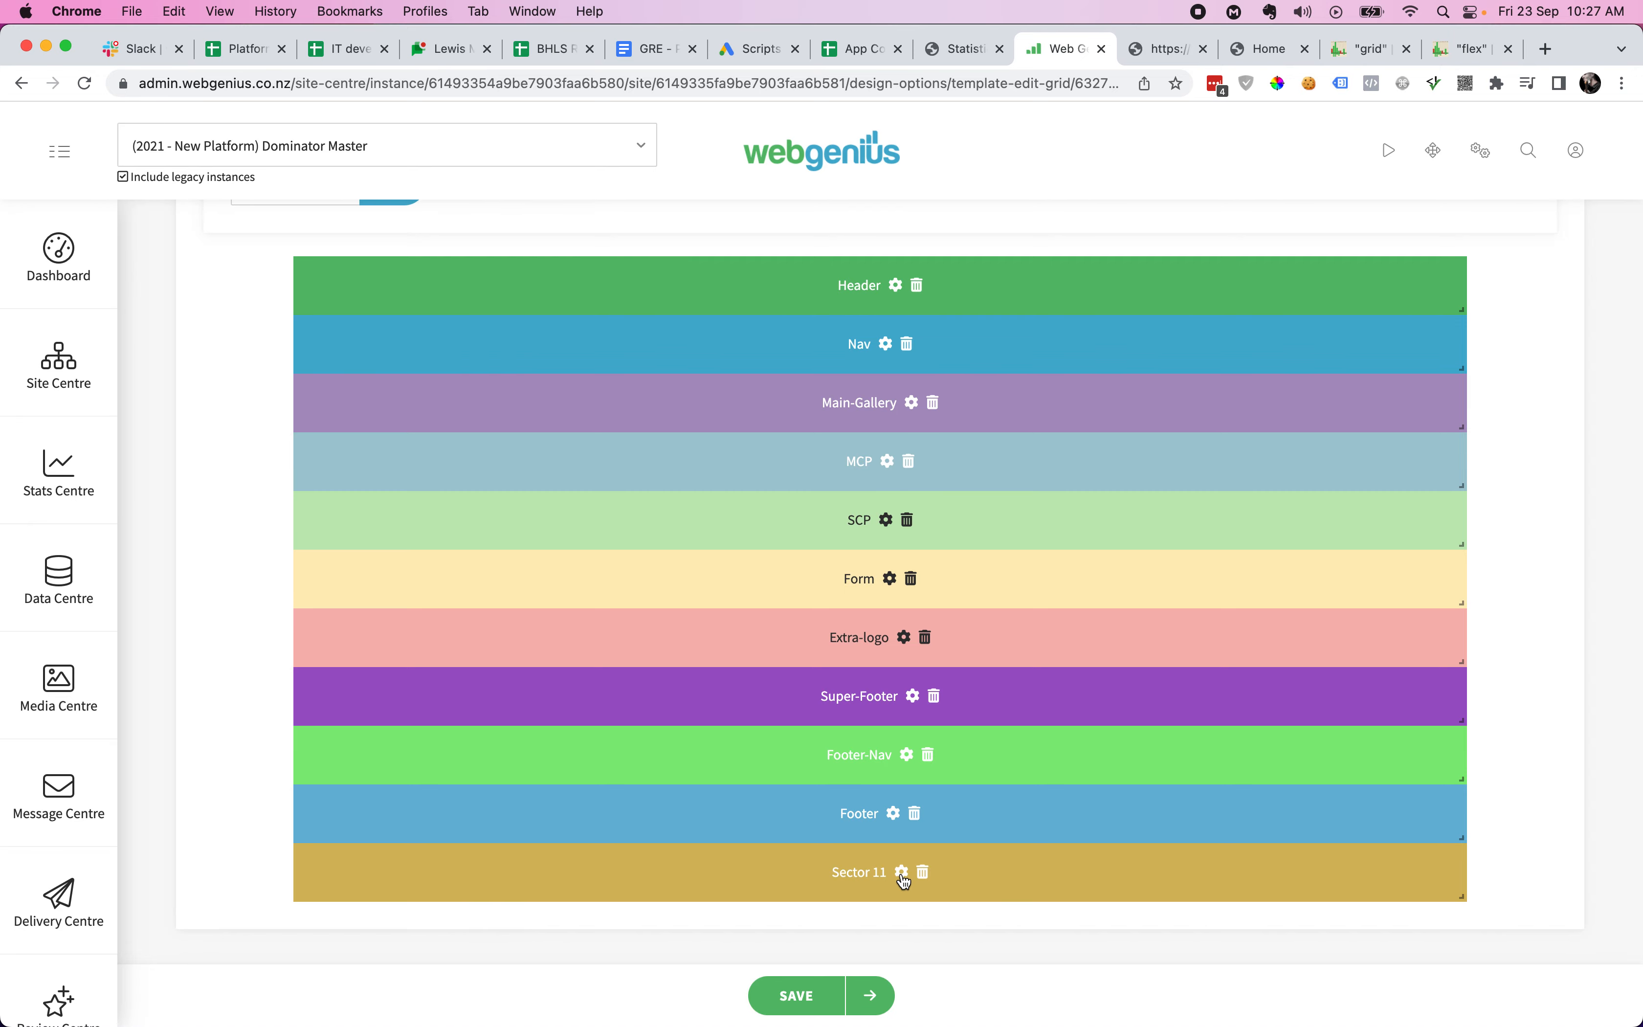
# - Rename Sector 11 to 'Matt's Sector' and save it
pyautogui.click(902, 872)
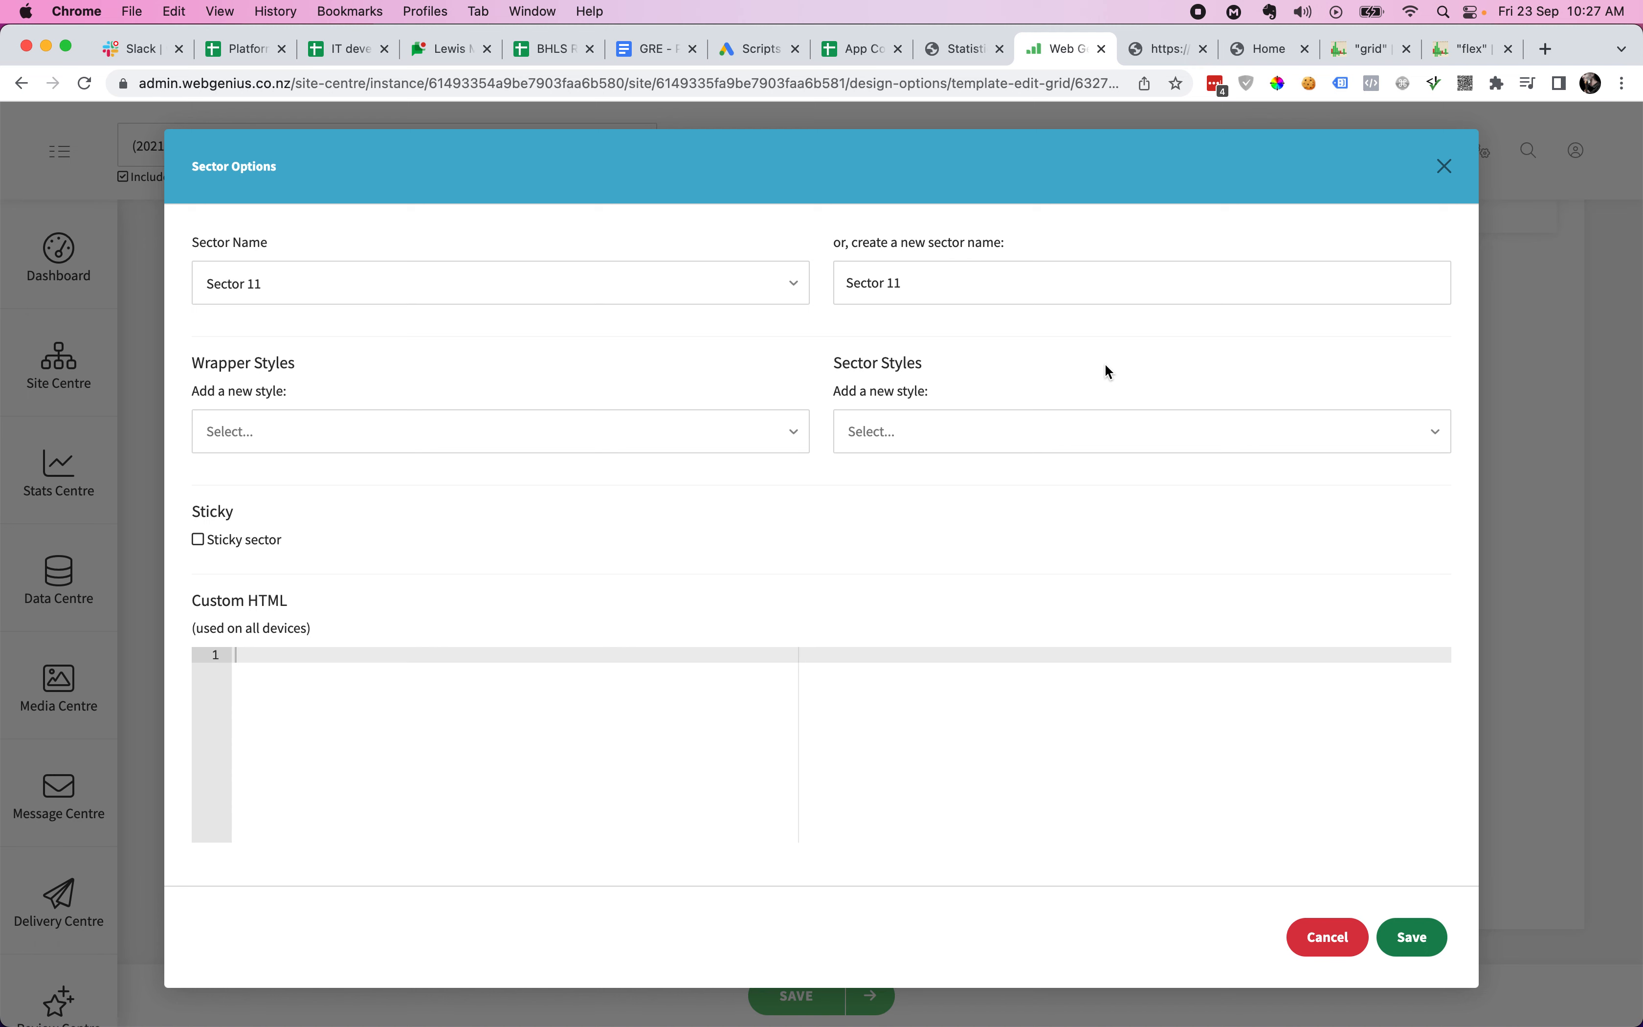
pyautogui.tripleClick(1119, 283)
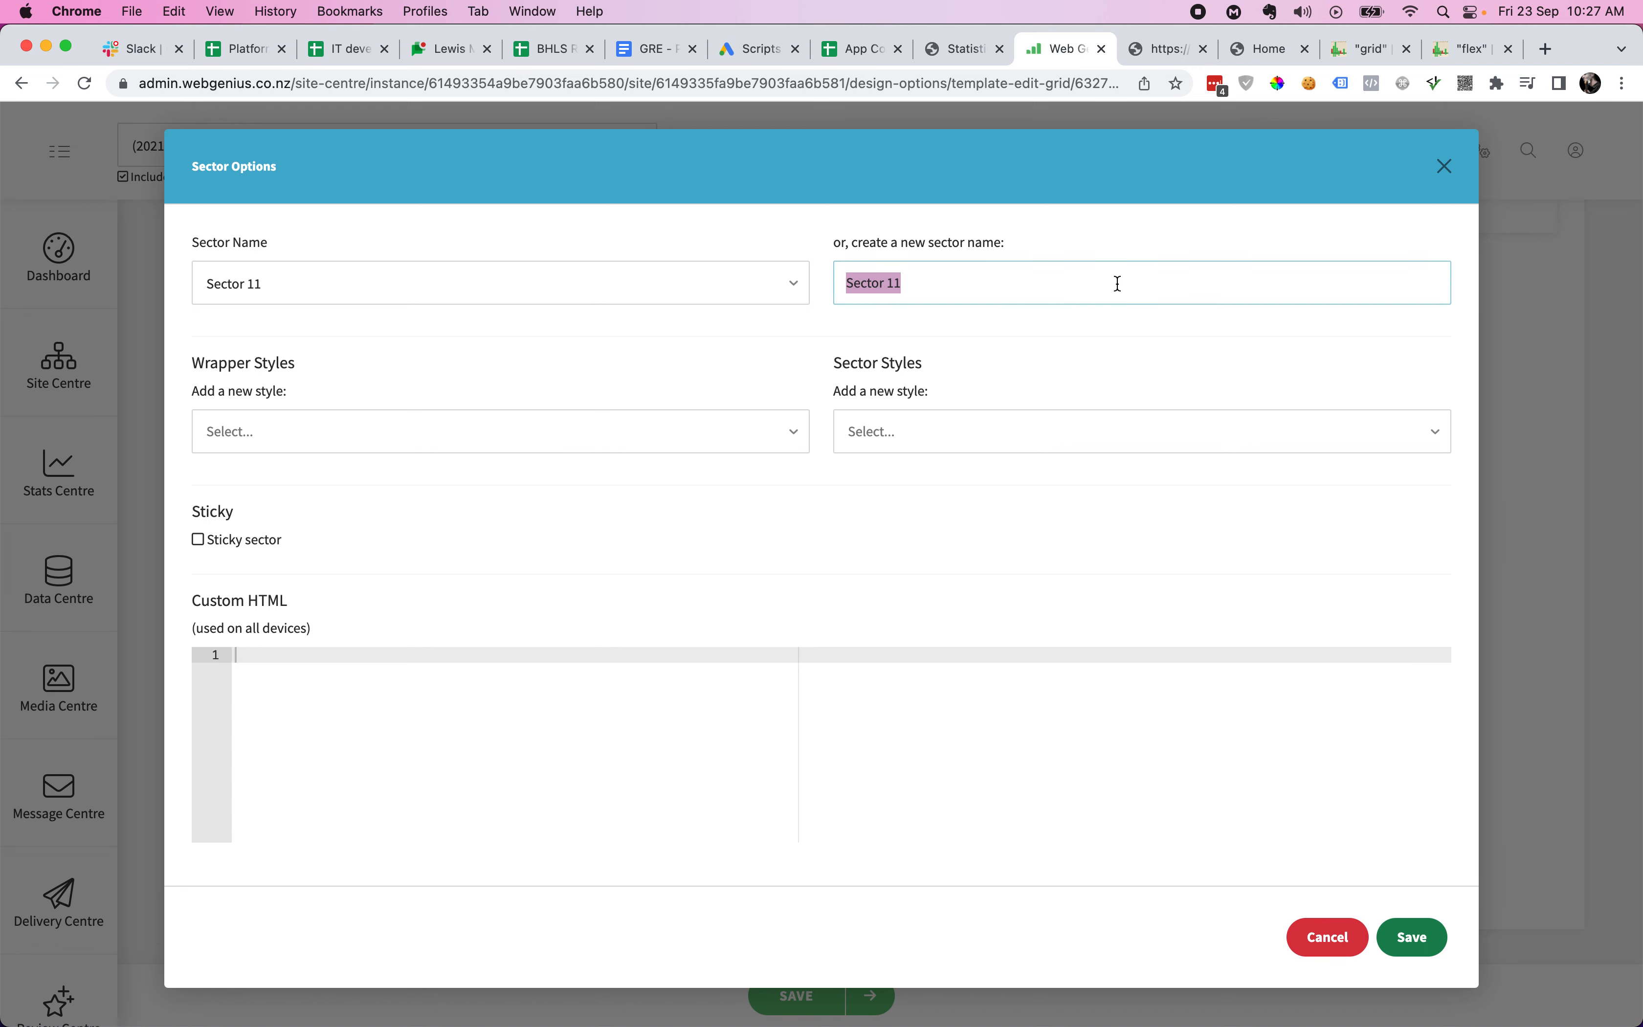
pyautogui.write('Matt')
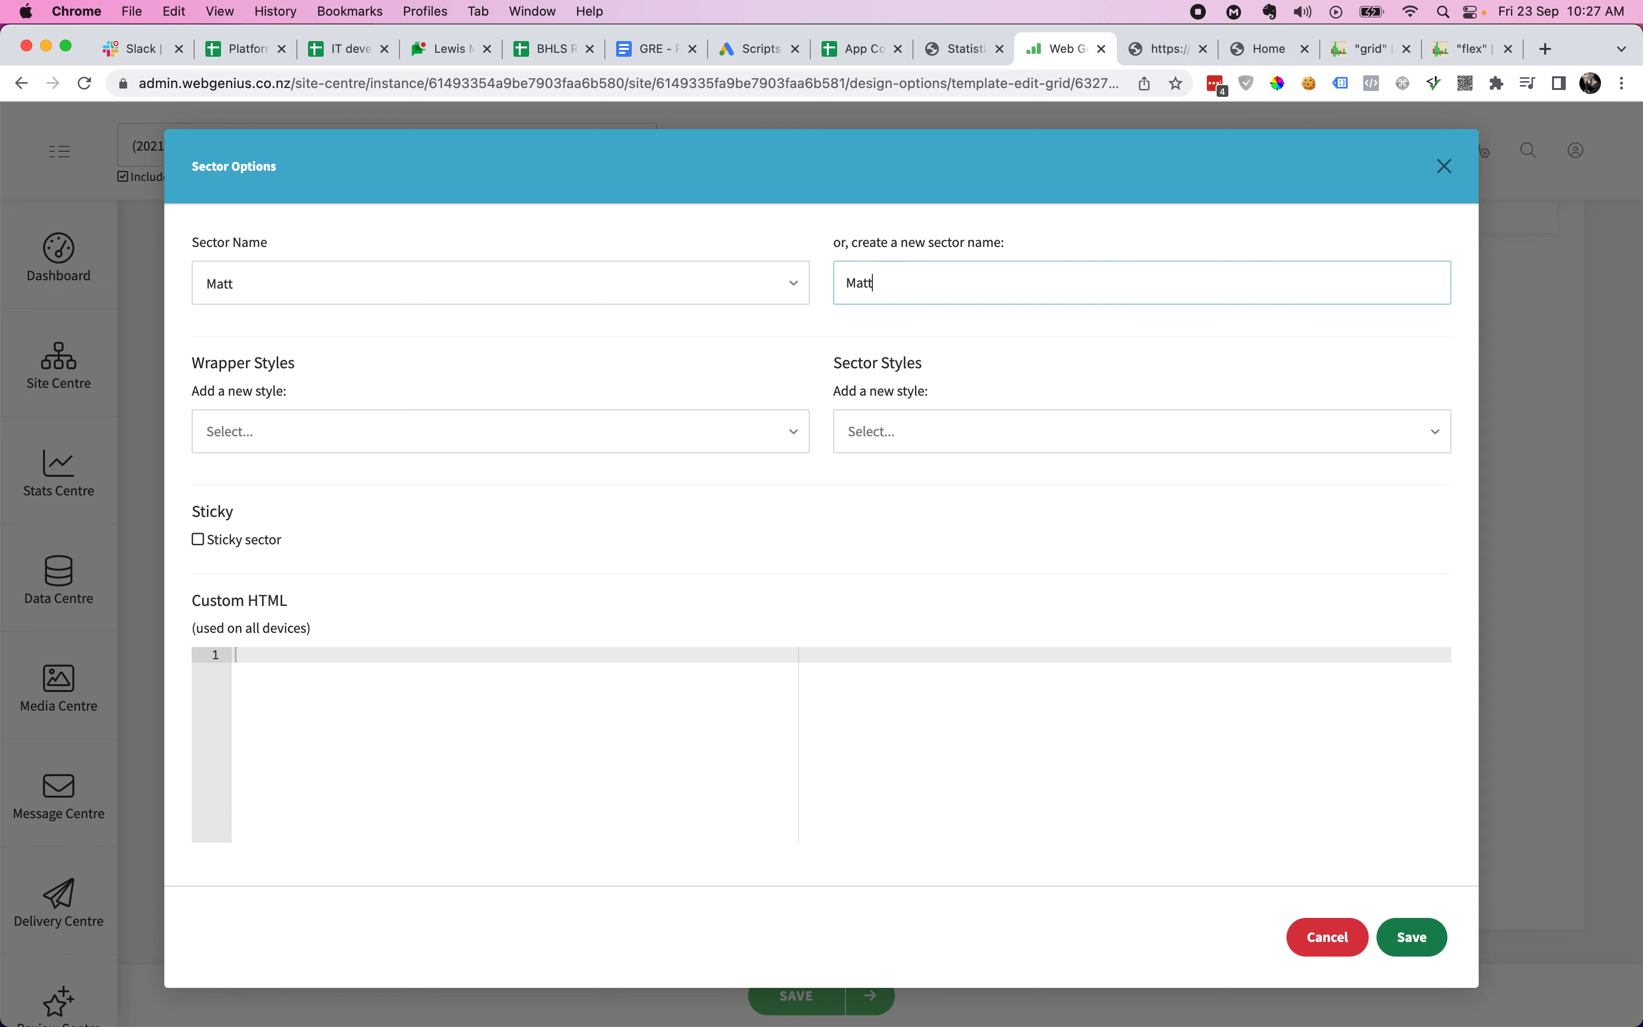
pyautogui.write("'s Sector")
pyautogui.click(1119, 373)
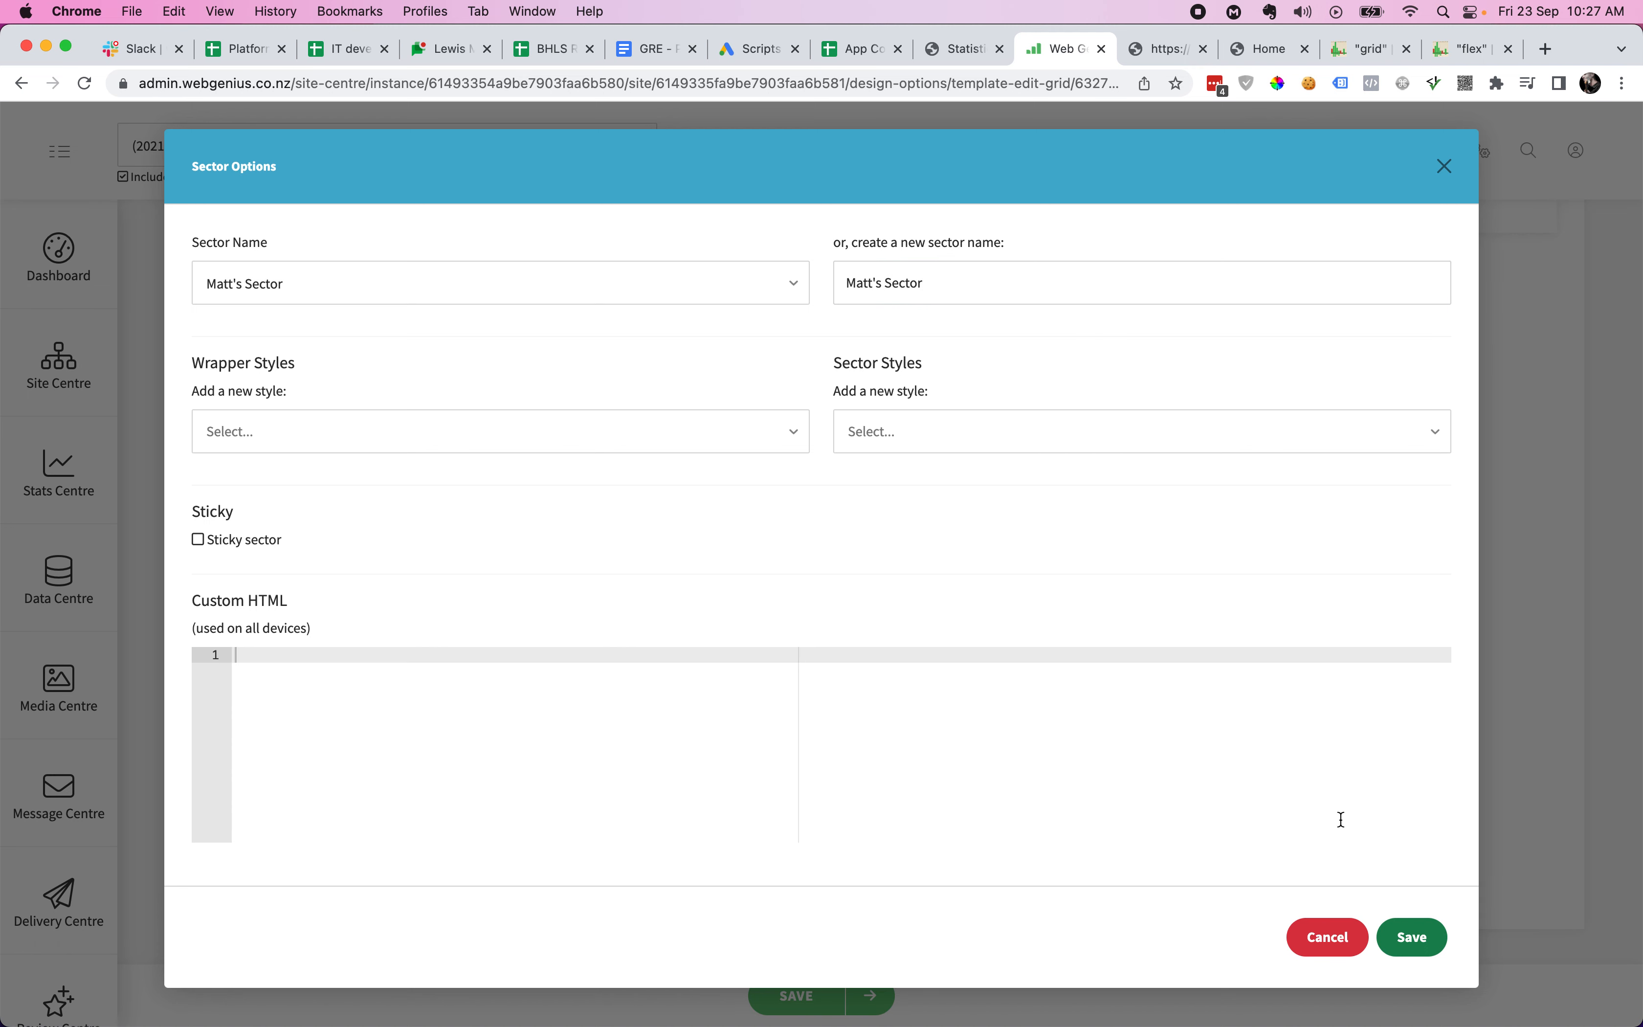
pyautogui.click(1415, 938)
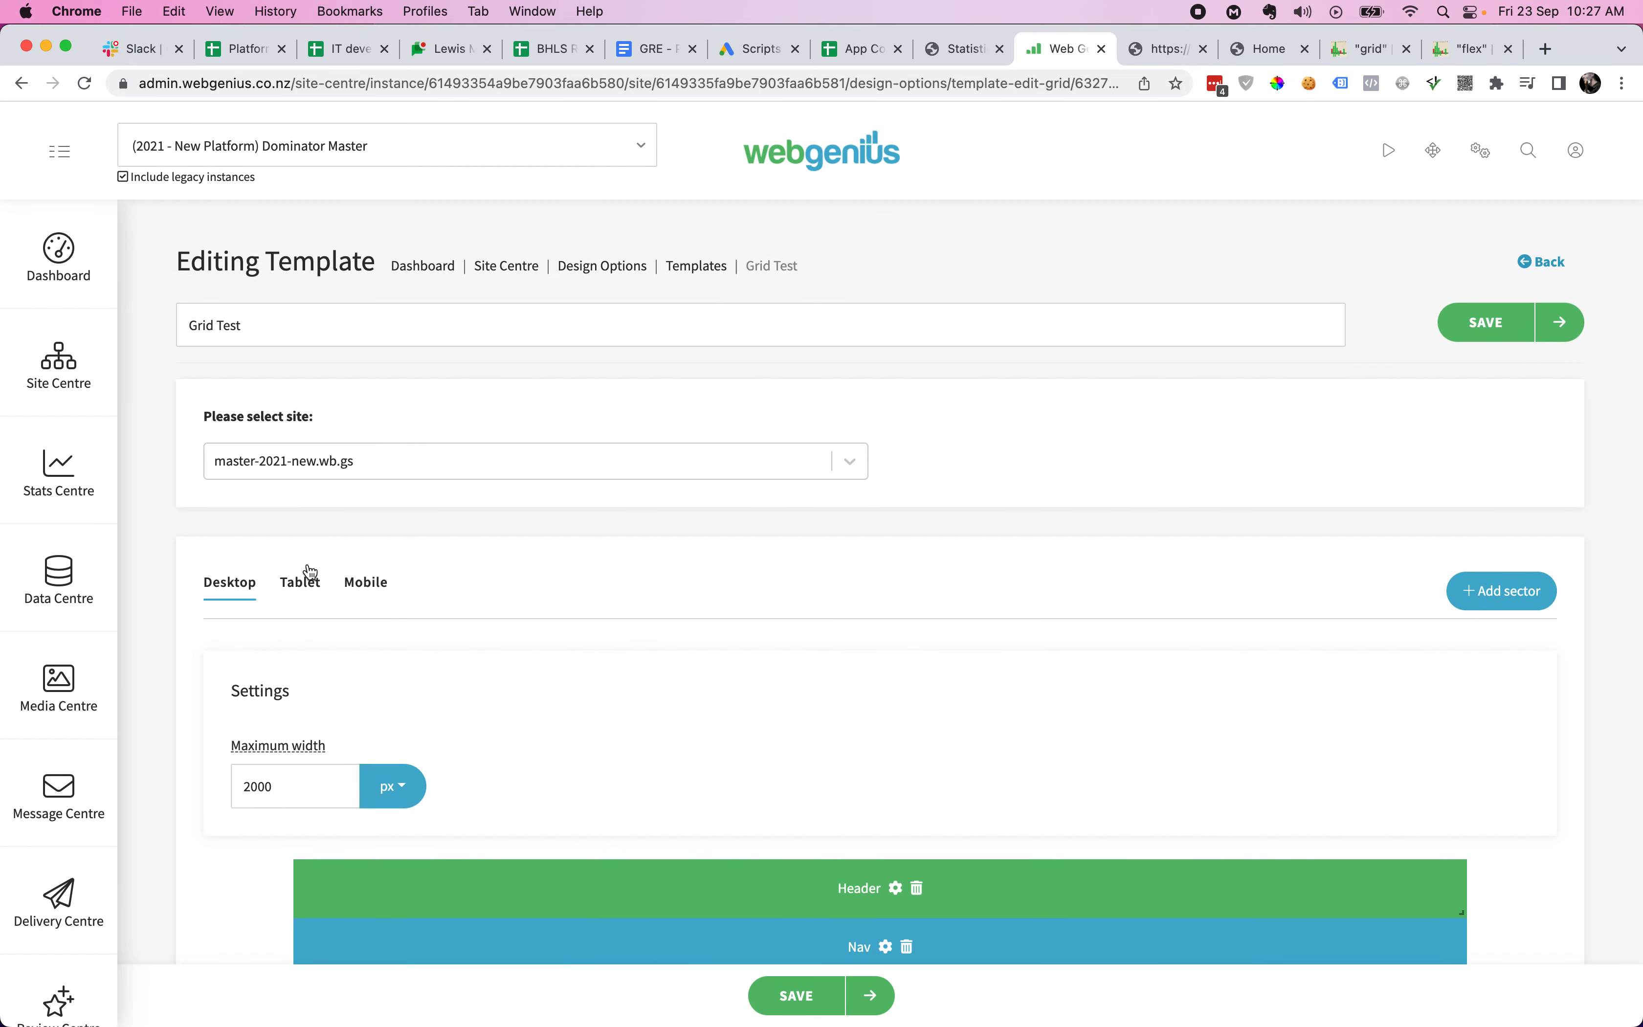
# - In the tablet layout, assign Matt's Sector to Sector 11's slot and save it
pyautogui.click(300, 590)
pyautogui.scroll(-8, 858, 679)
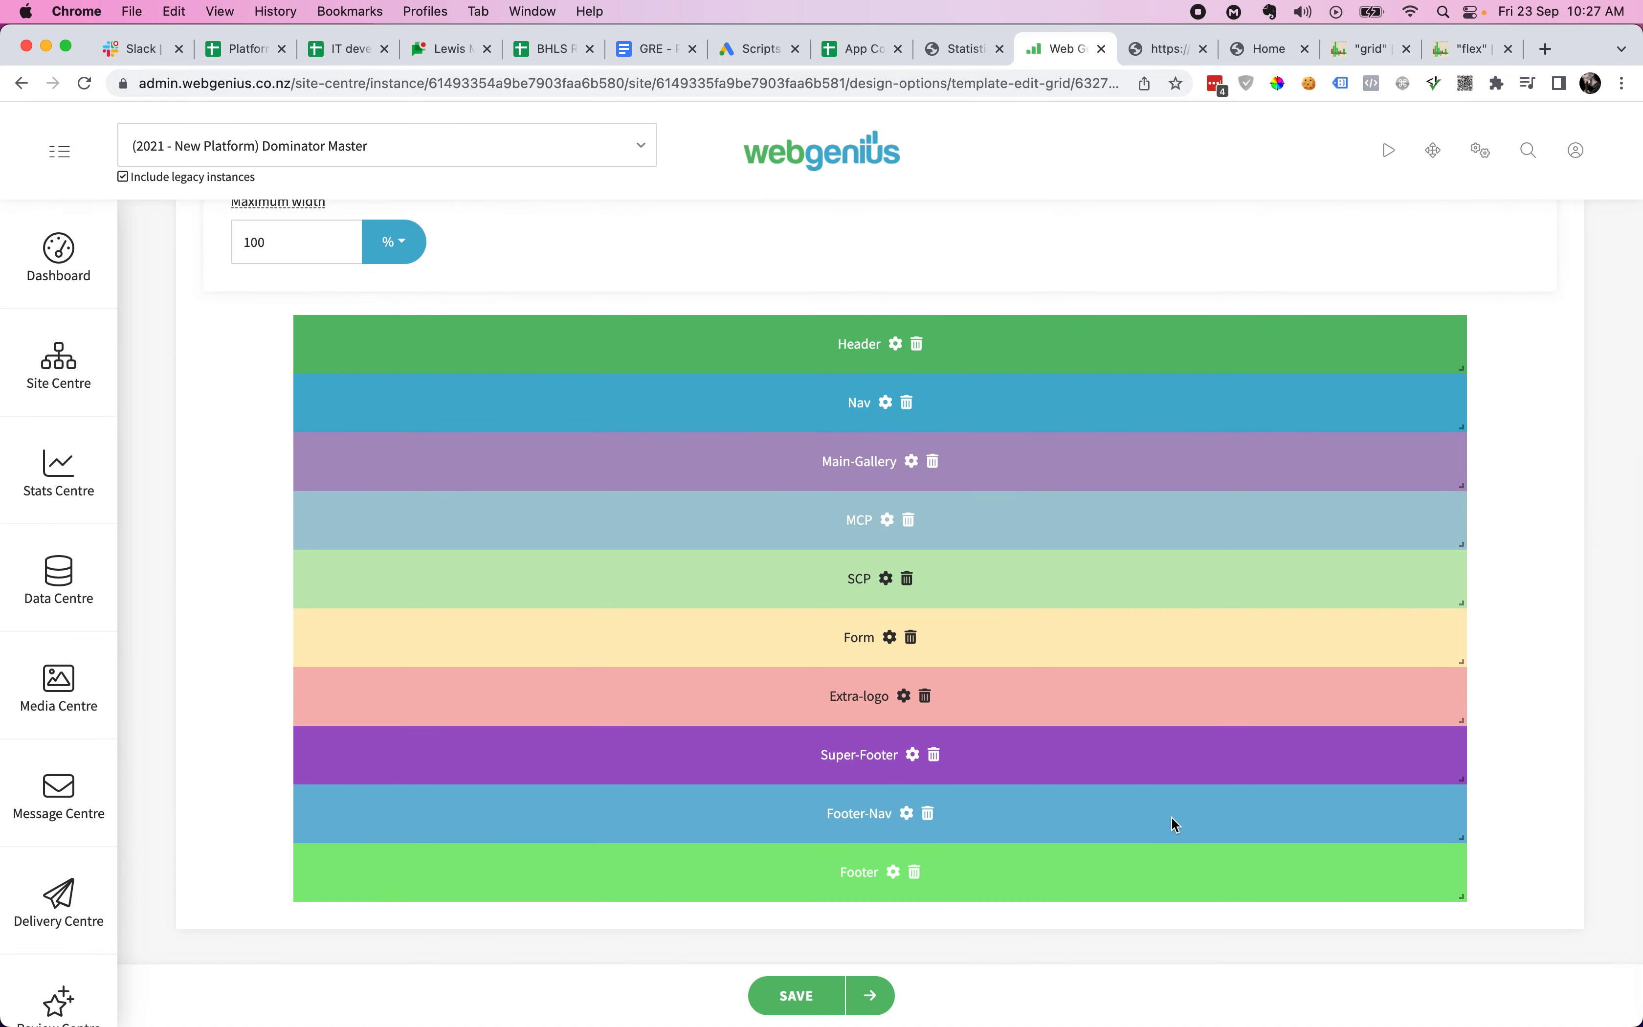
pyautogui.scroll(8, 1129, 807)
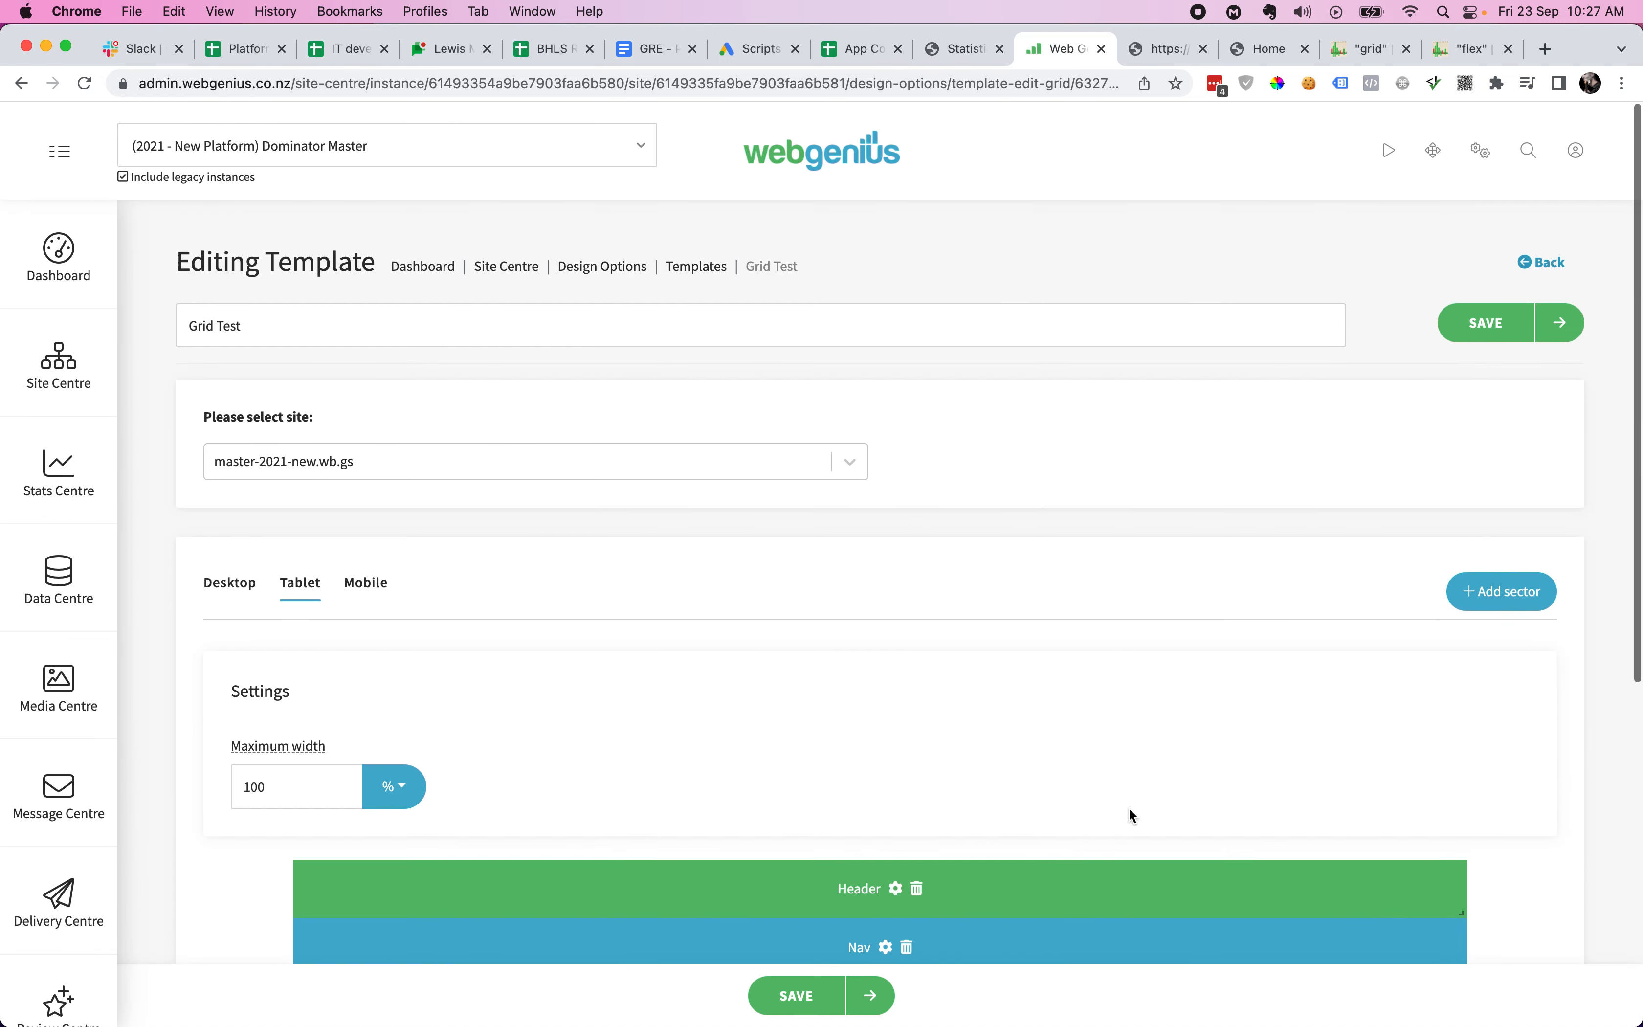
pyautogui.scroll(-8, 1129, 807)
pyautogui.scroll(4, 1128, 622)
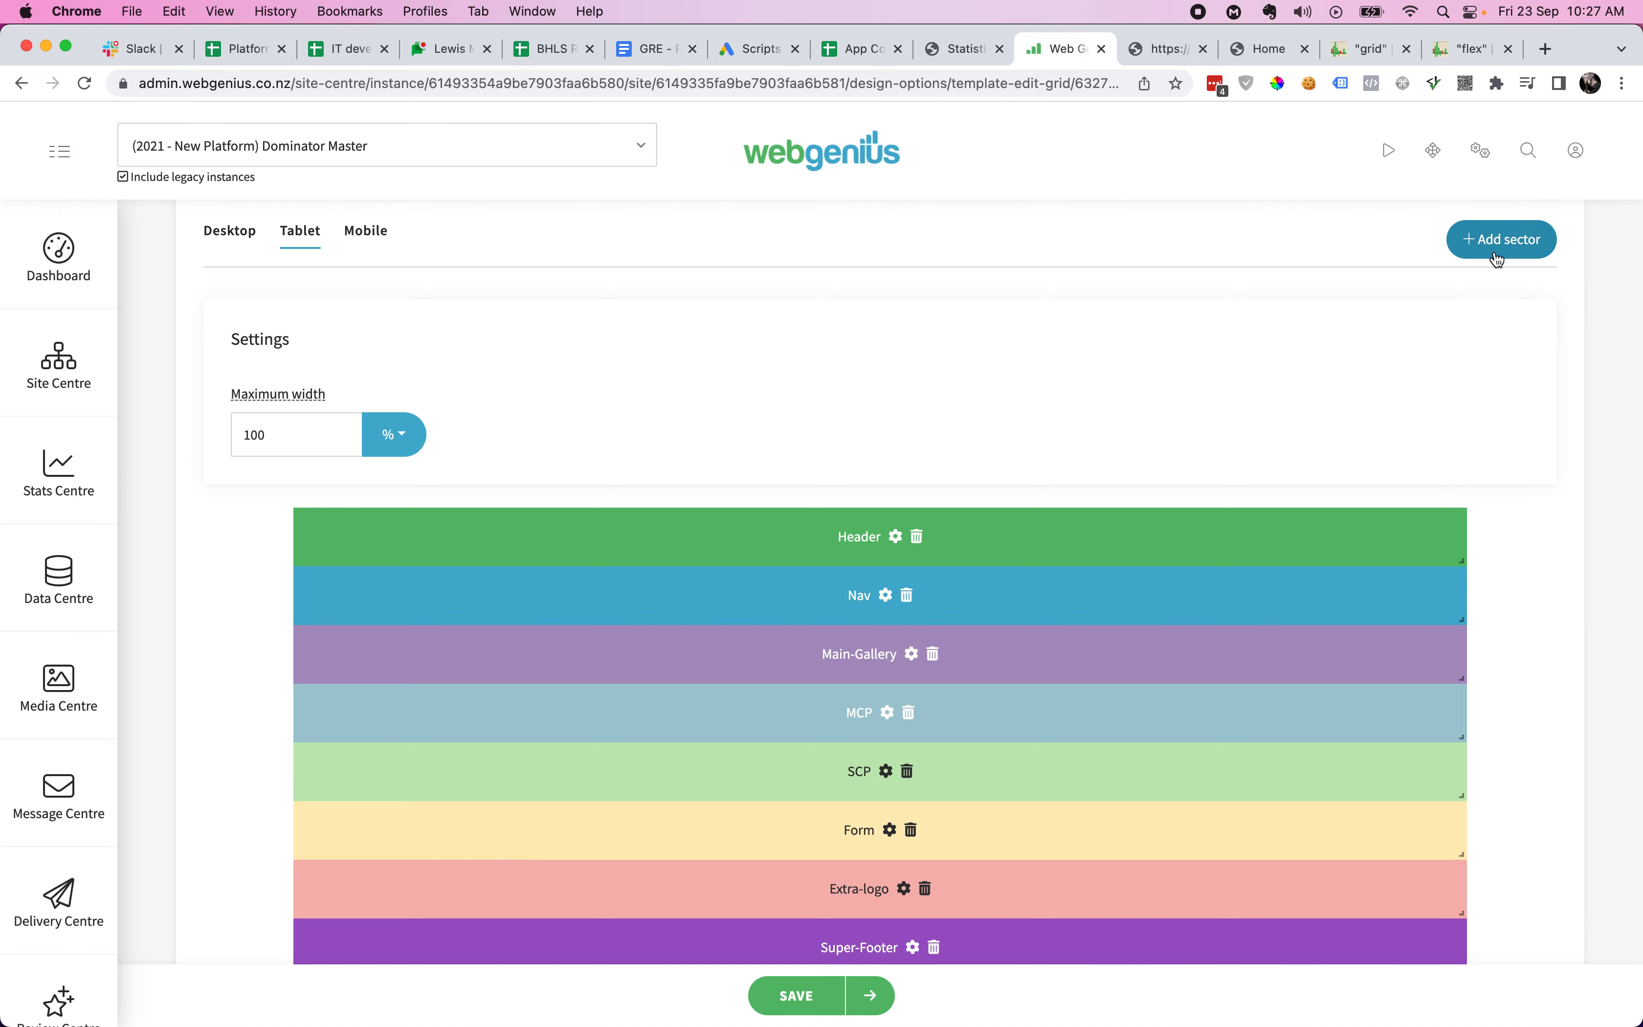
pyautogui.scroll(-1, 1307, 510)
pyautogui.scroll(-3, 1307, 510)
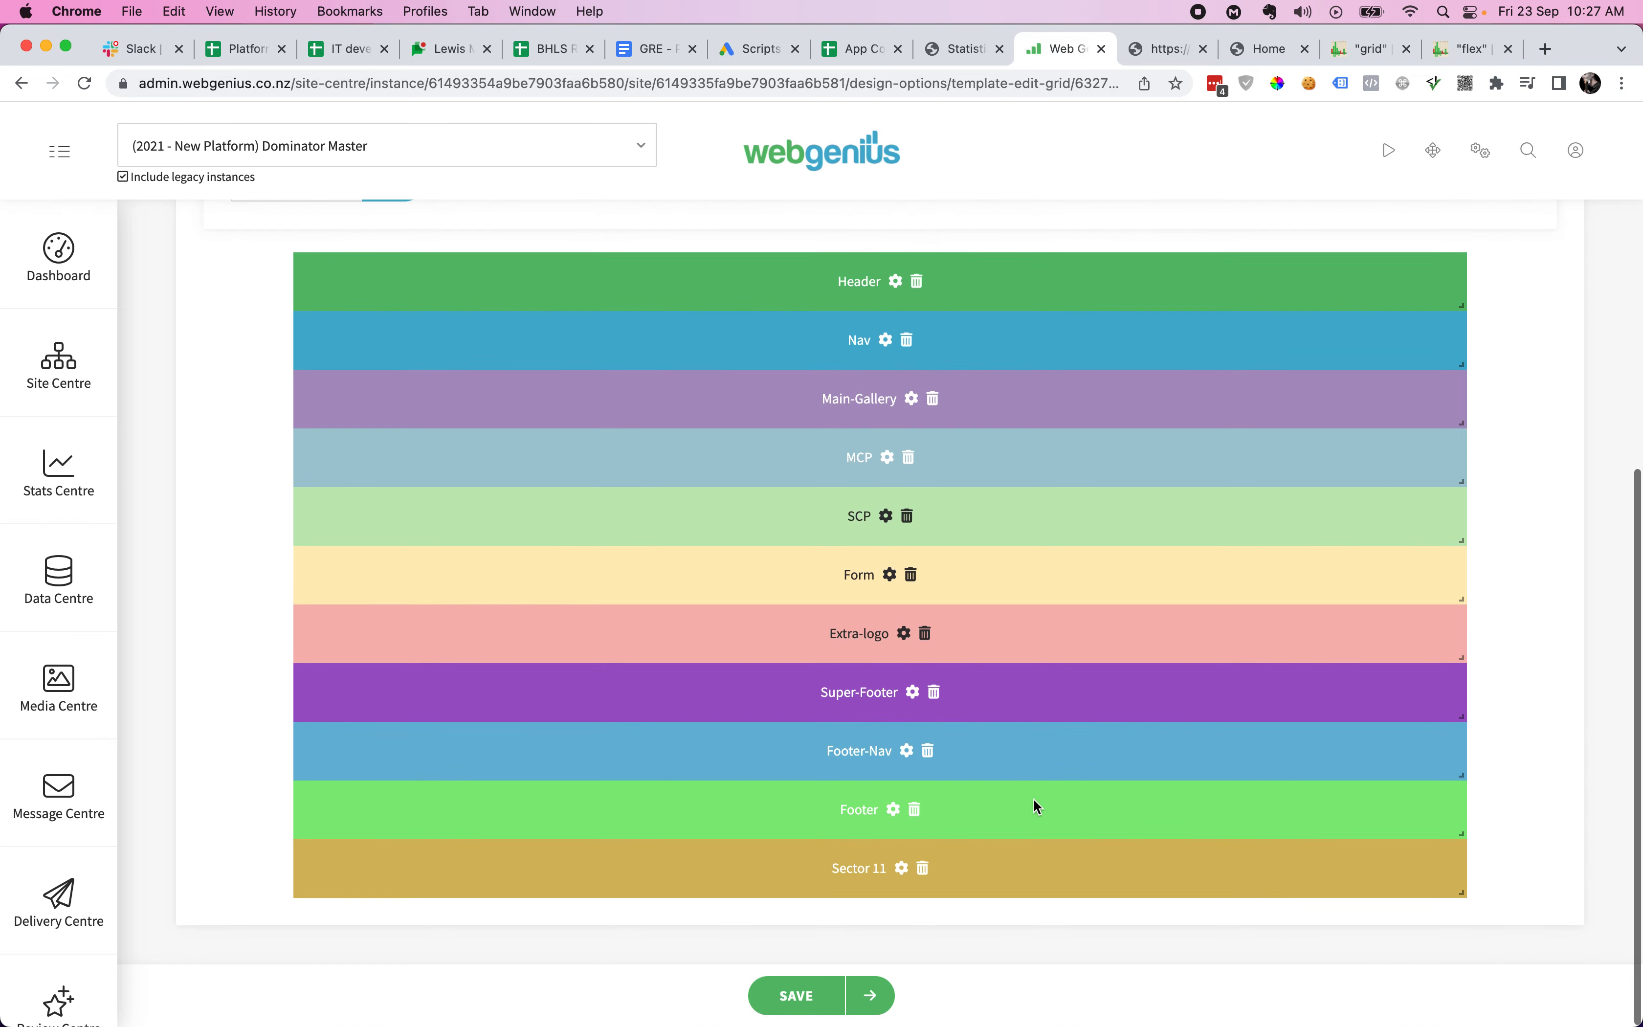
pyautogui.click(903, 873)
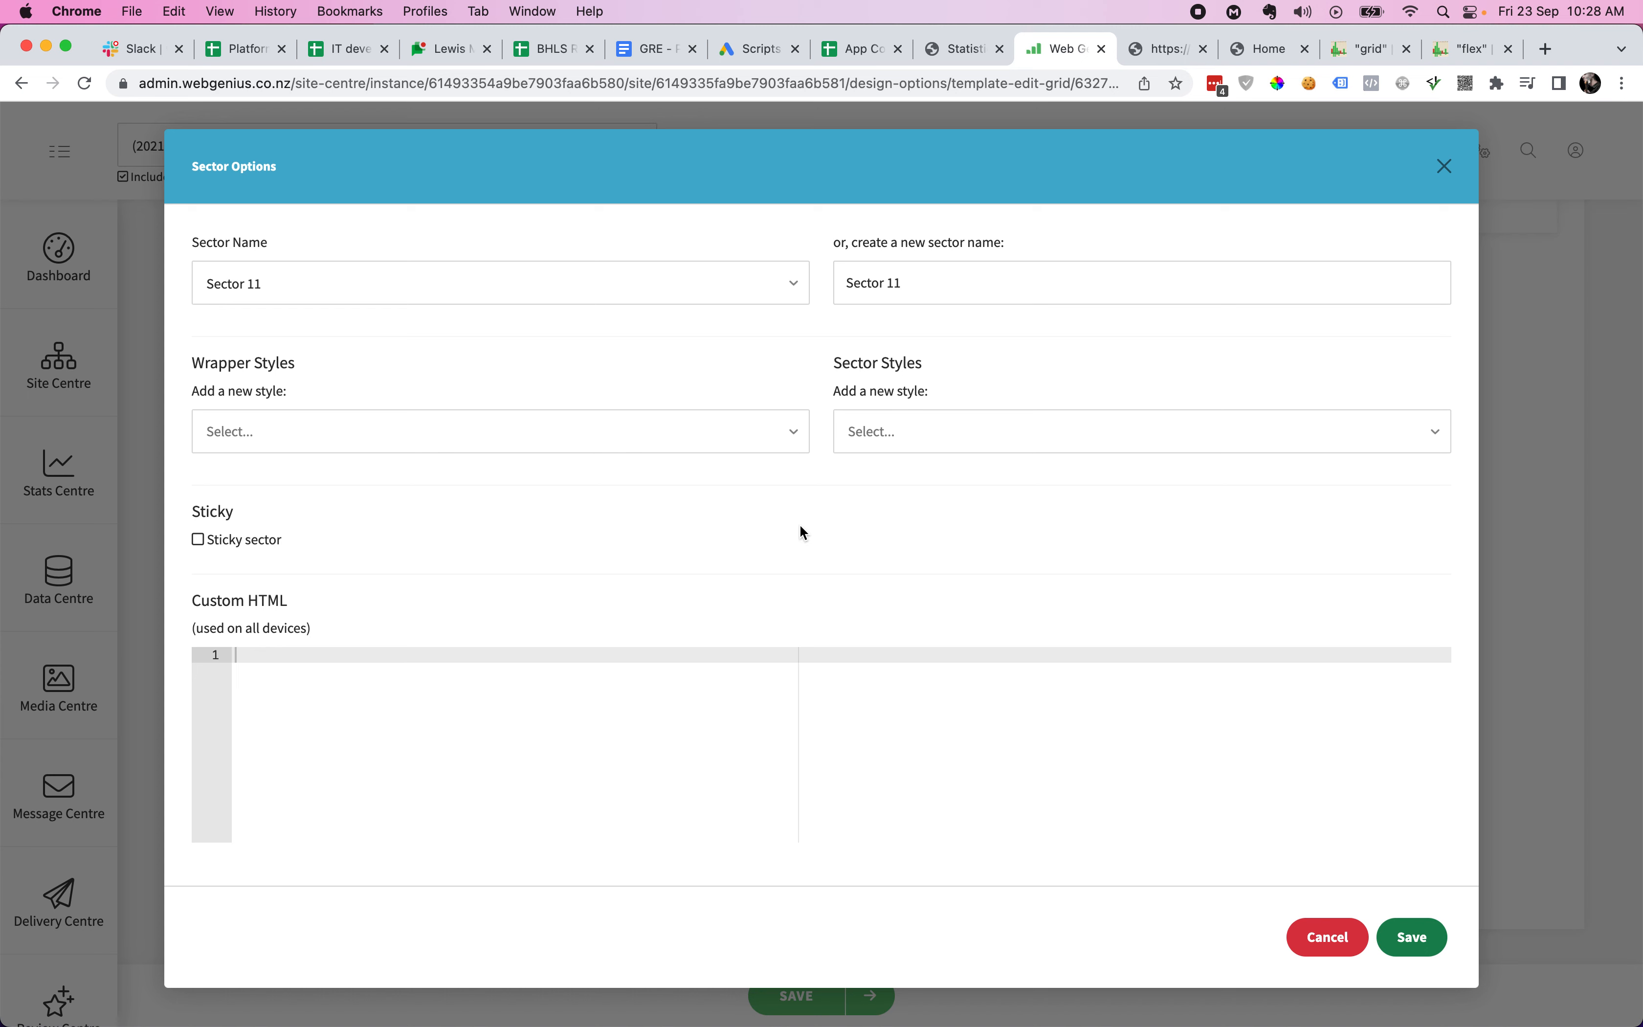
pyautogui.click(262, 287)
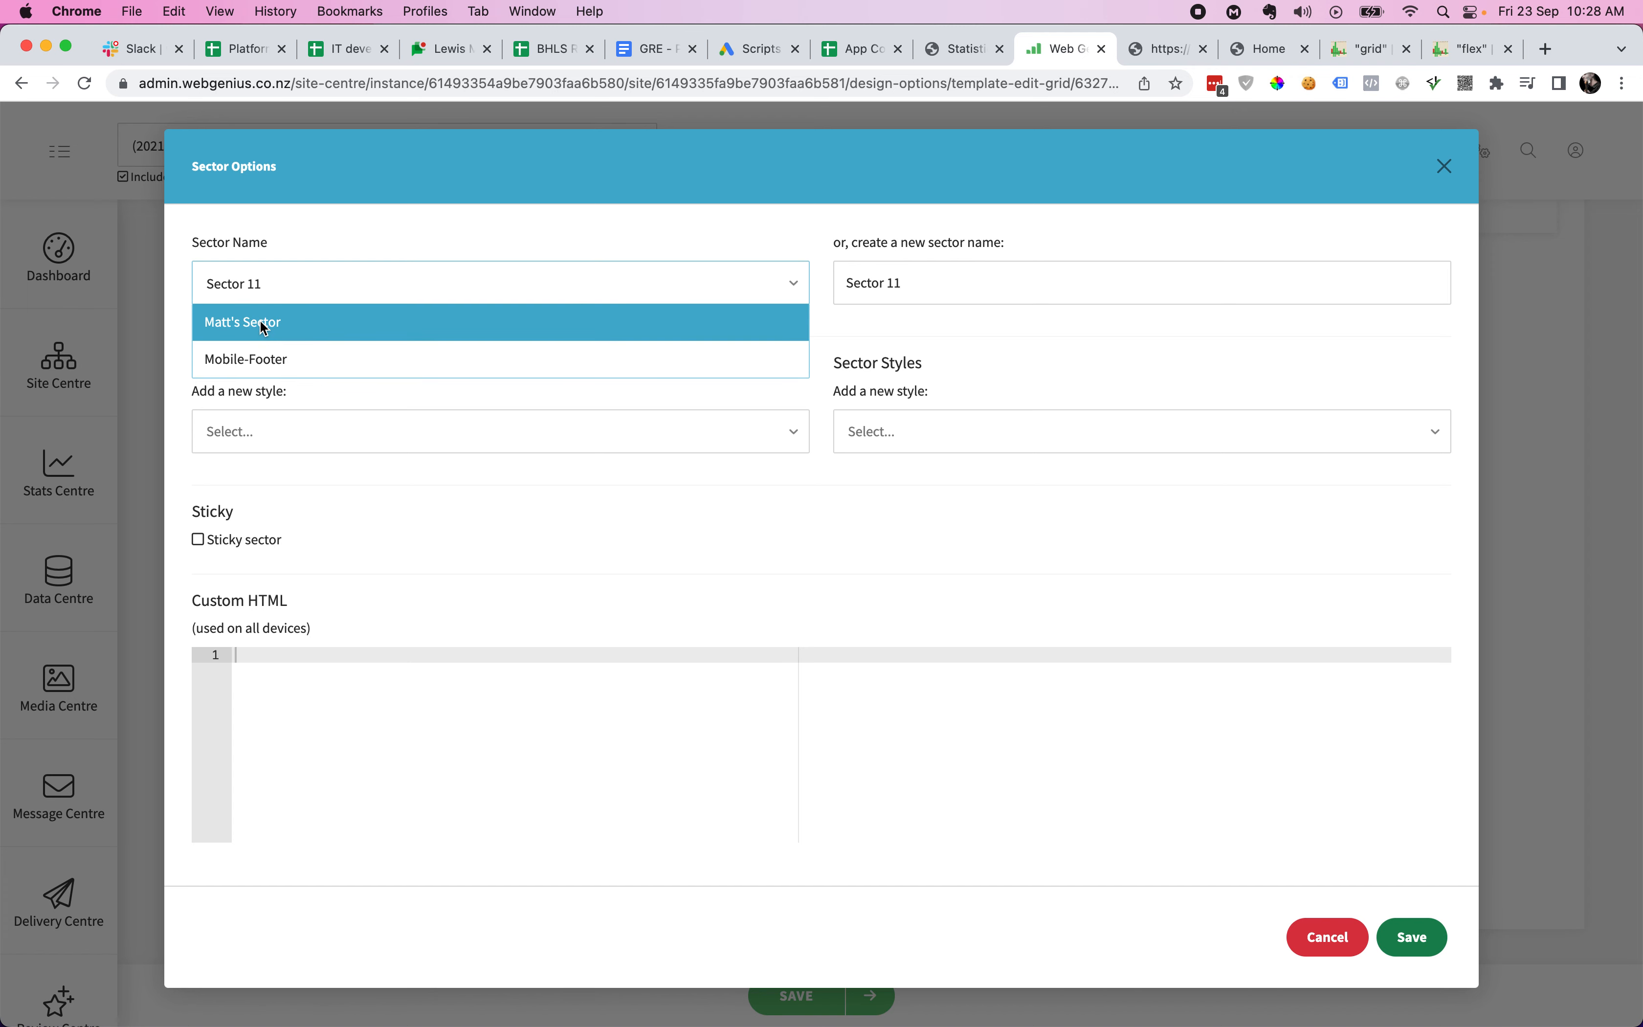
pyautogui.click(264, 324)
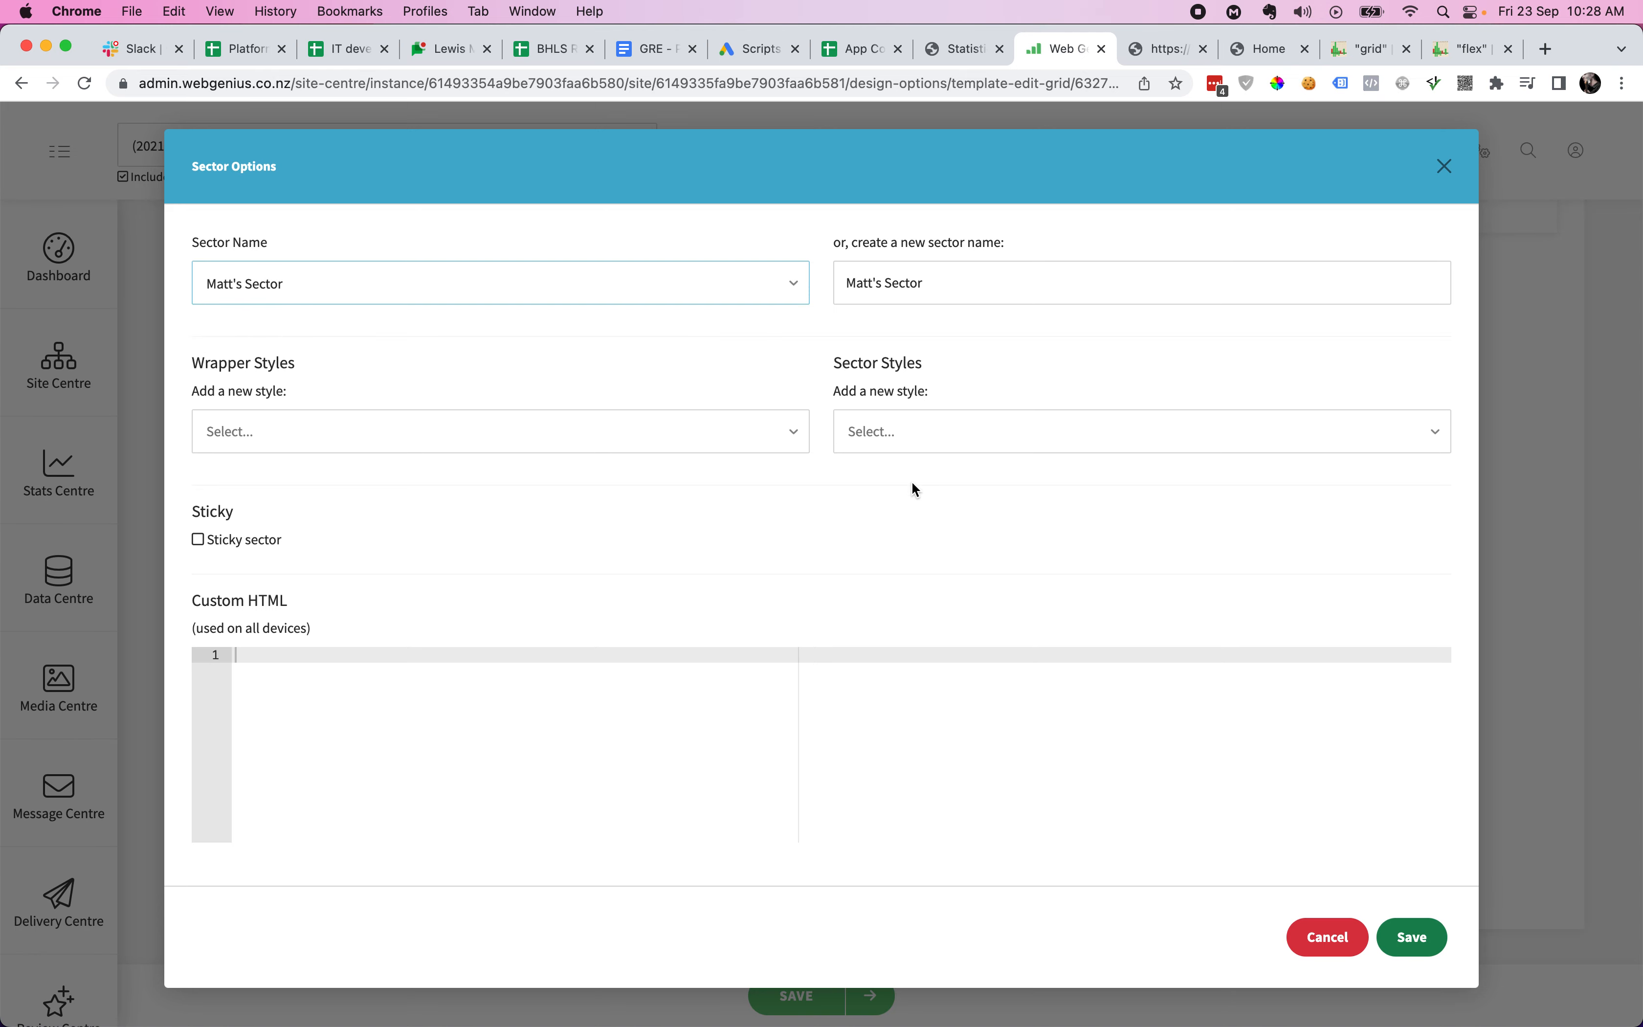
pyautogui.click(1411, 936)
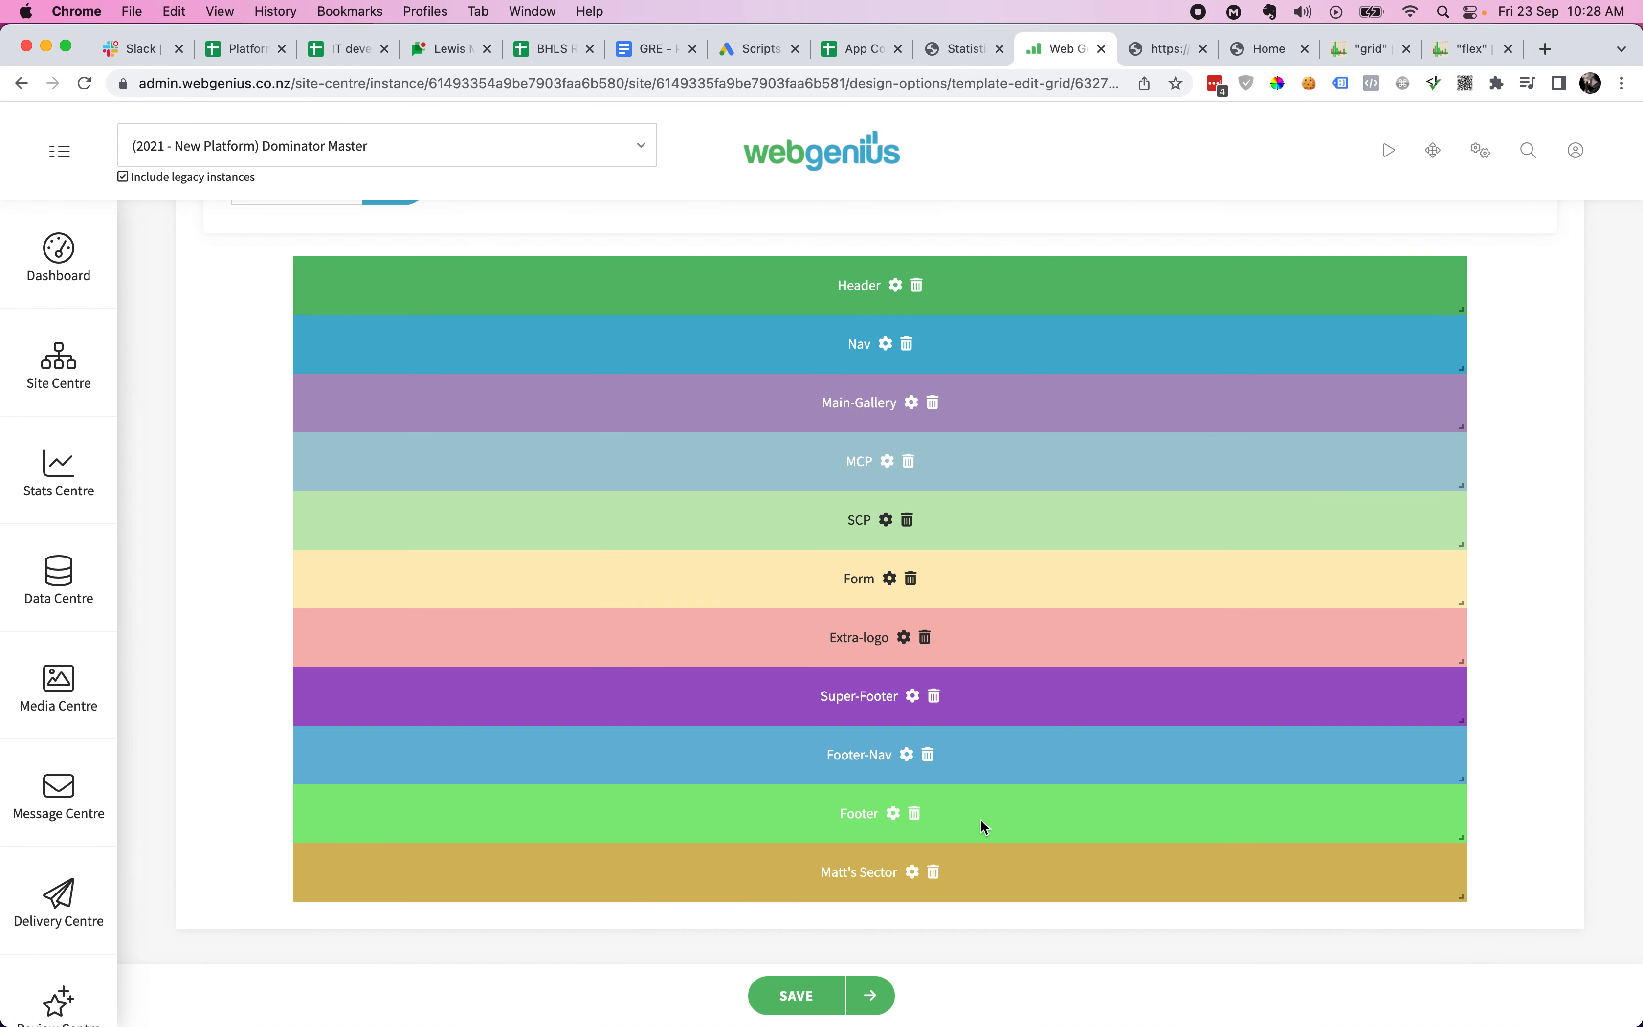
# - Check the mobile and desktop layouts, then reopen Matt's Sector's options
pyautogui.scroll(6, 1018, 785)
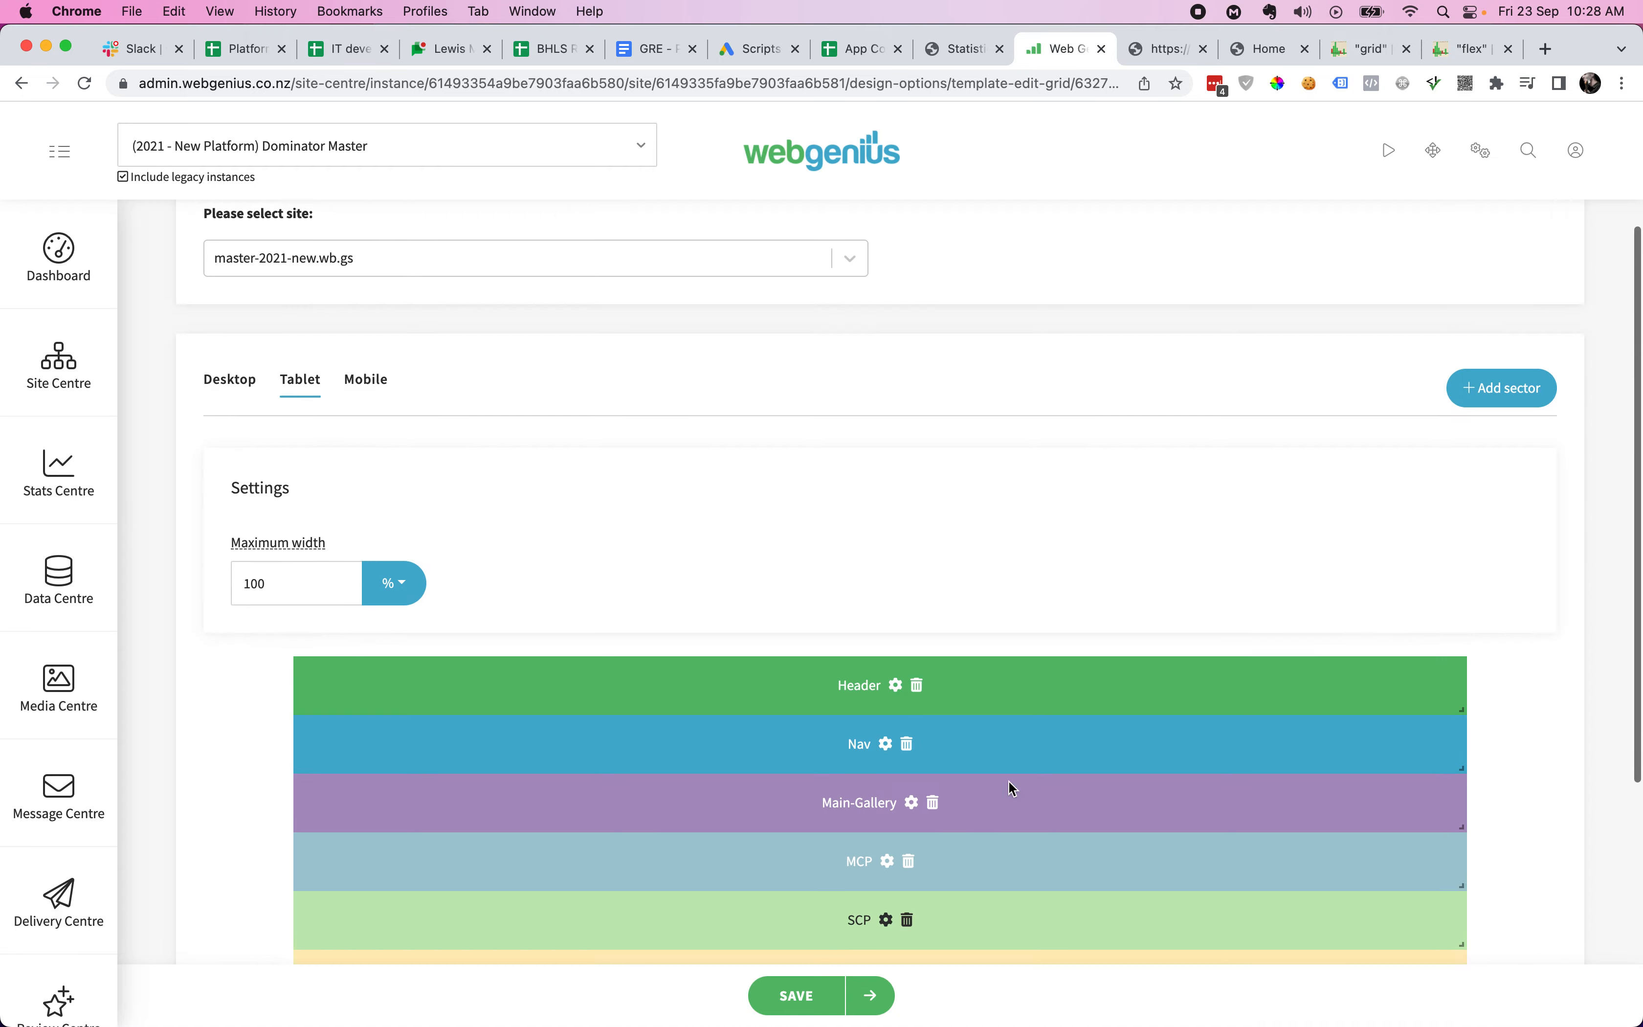
pyautogui.click(369, 439)
pyautogui.scroll(-5, 934, 645)
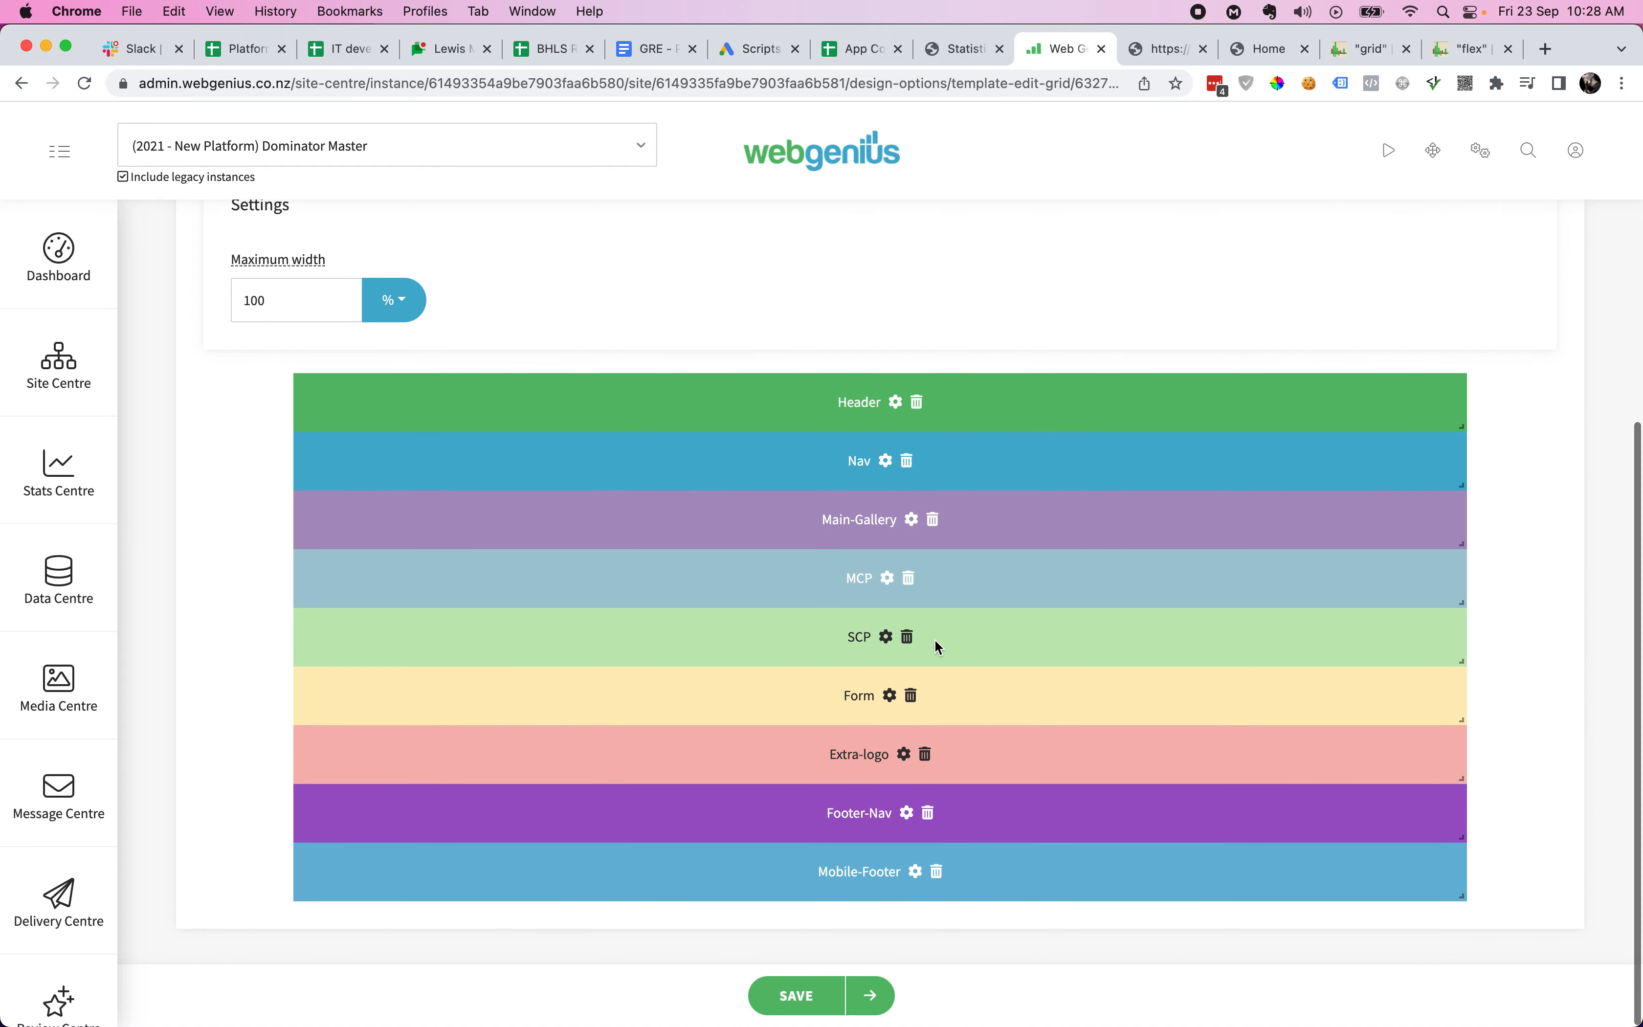
pyautogui.scroll(3, 936, 645)
pyautogui.click(234, 332)
pyautogui.scroll(-3, 1016, 543)
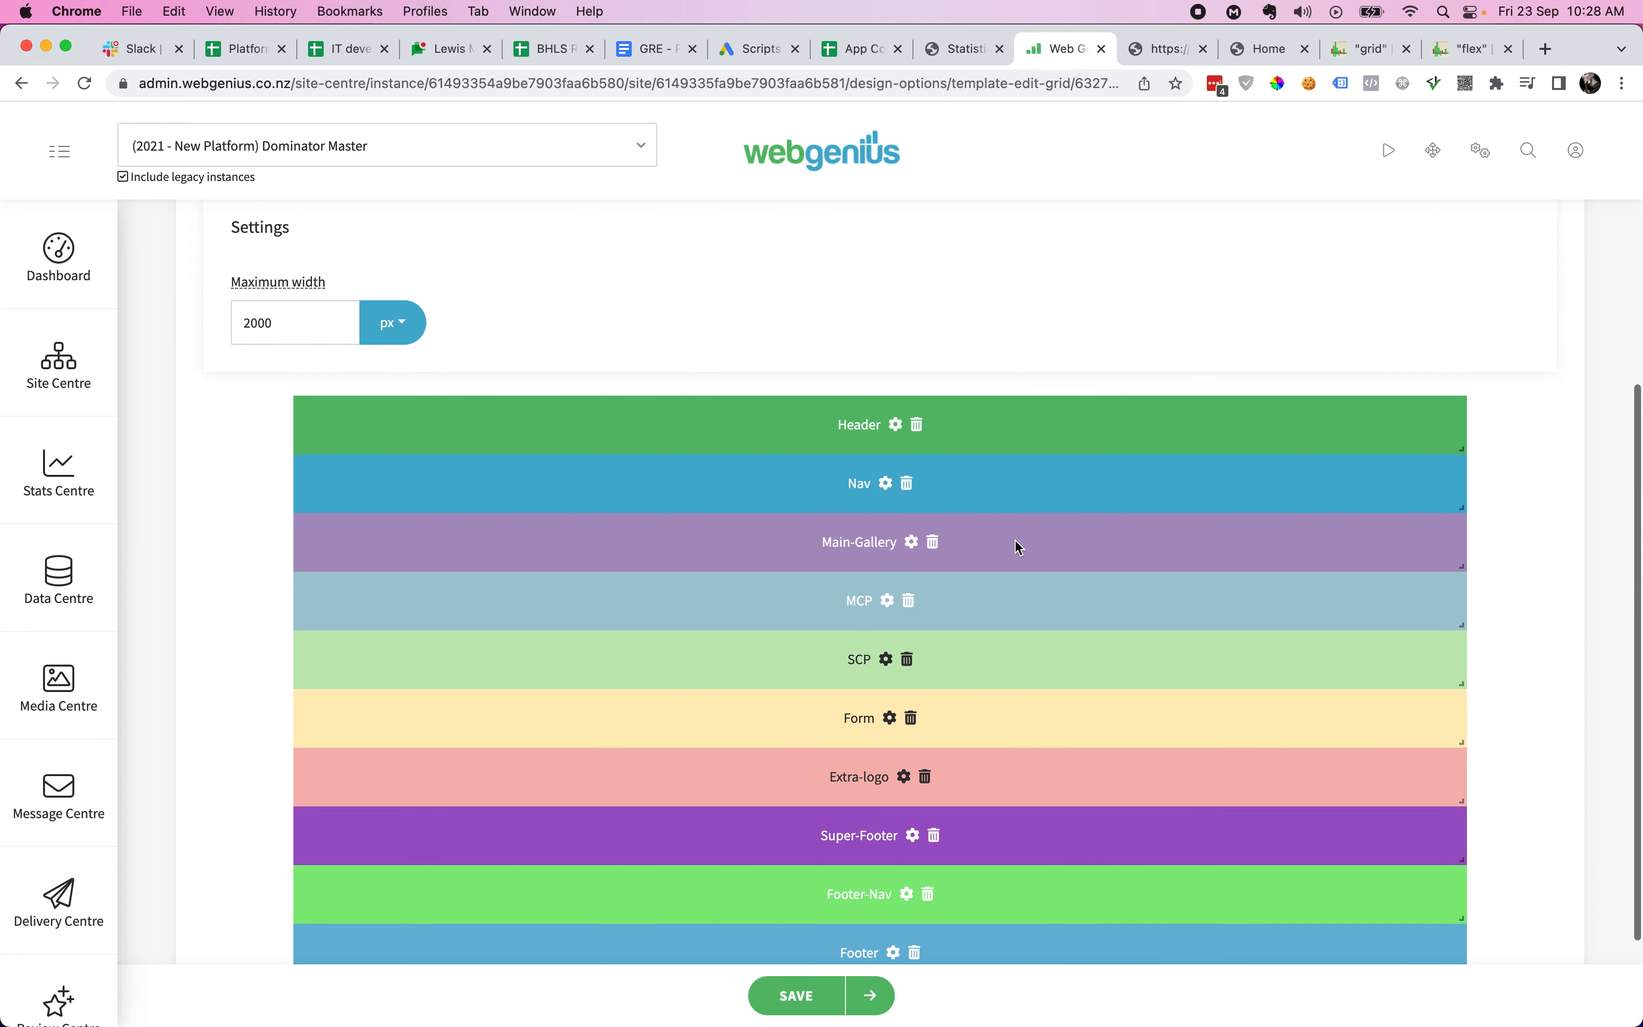
pyautogui.scroll(-2, 1015, 539)
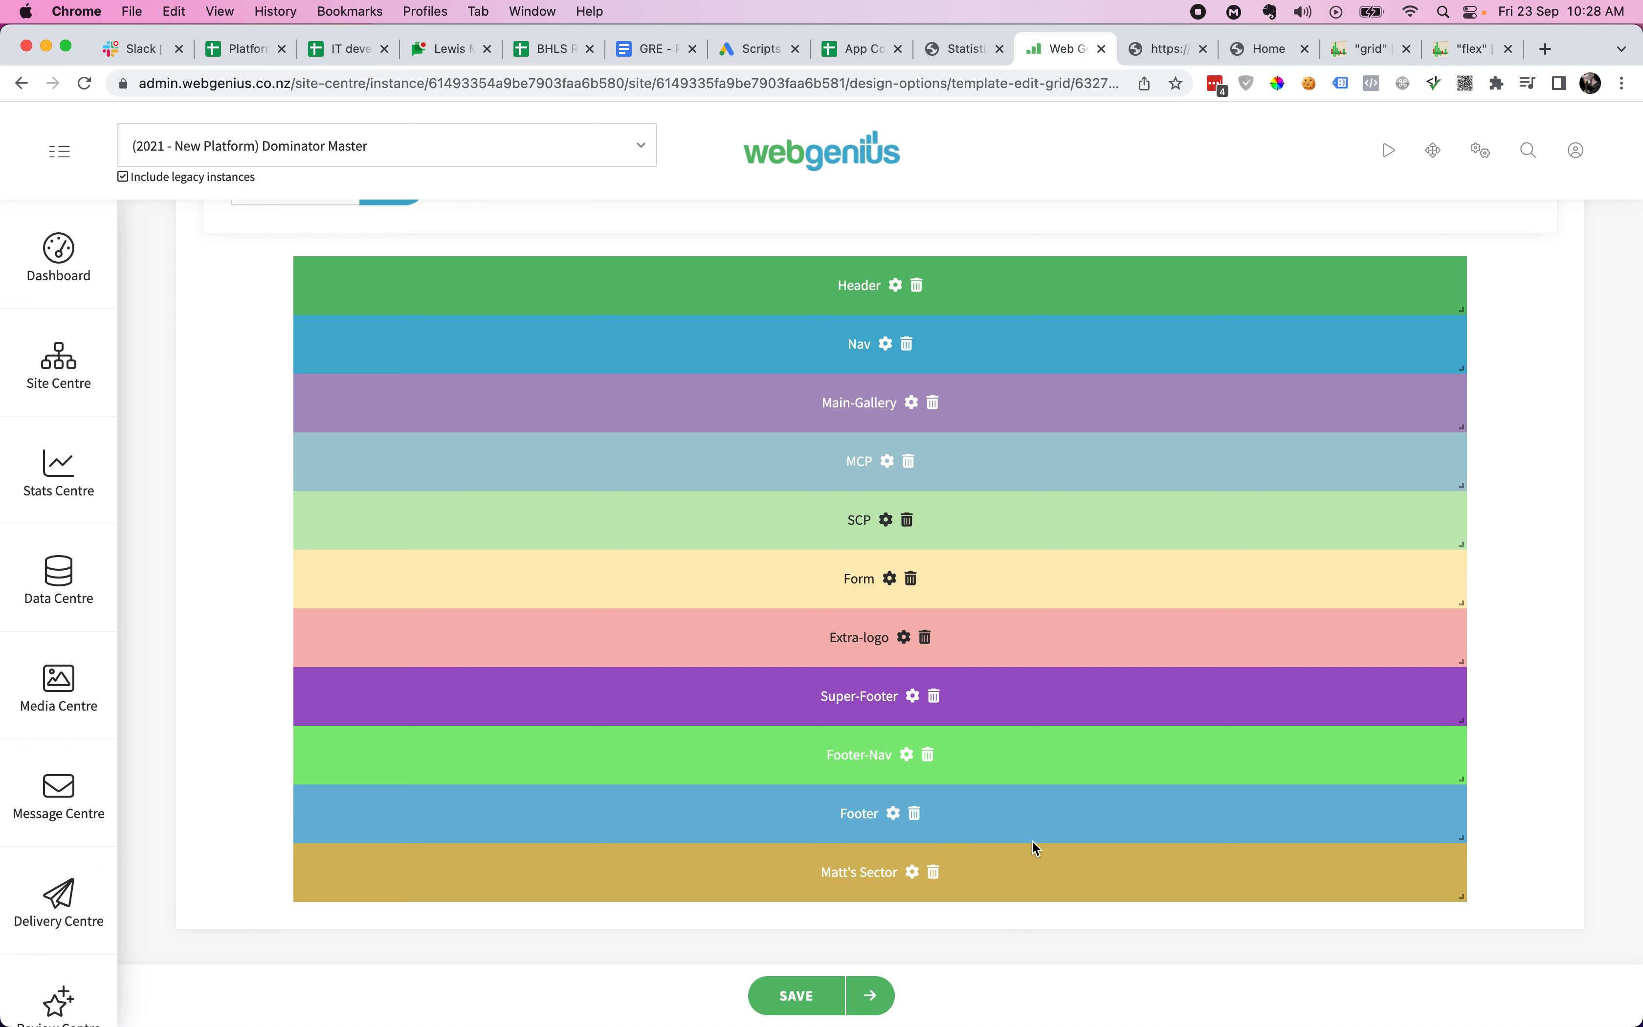
pyautogui.click(914, 873)
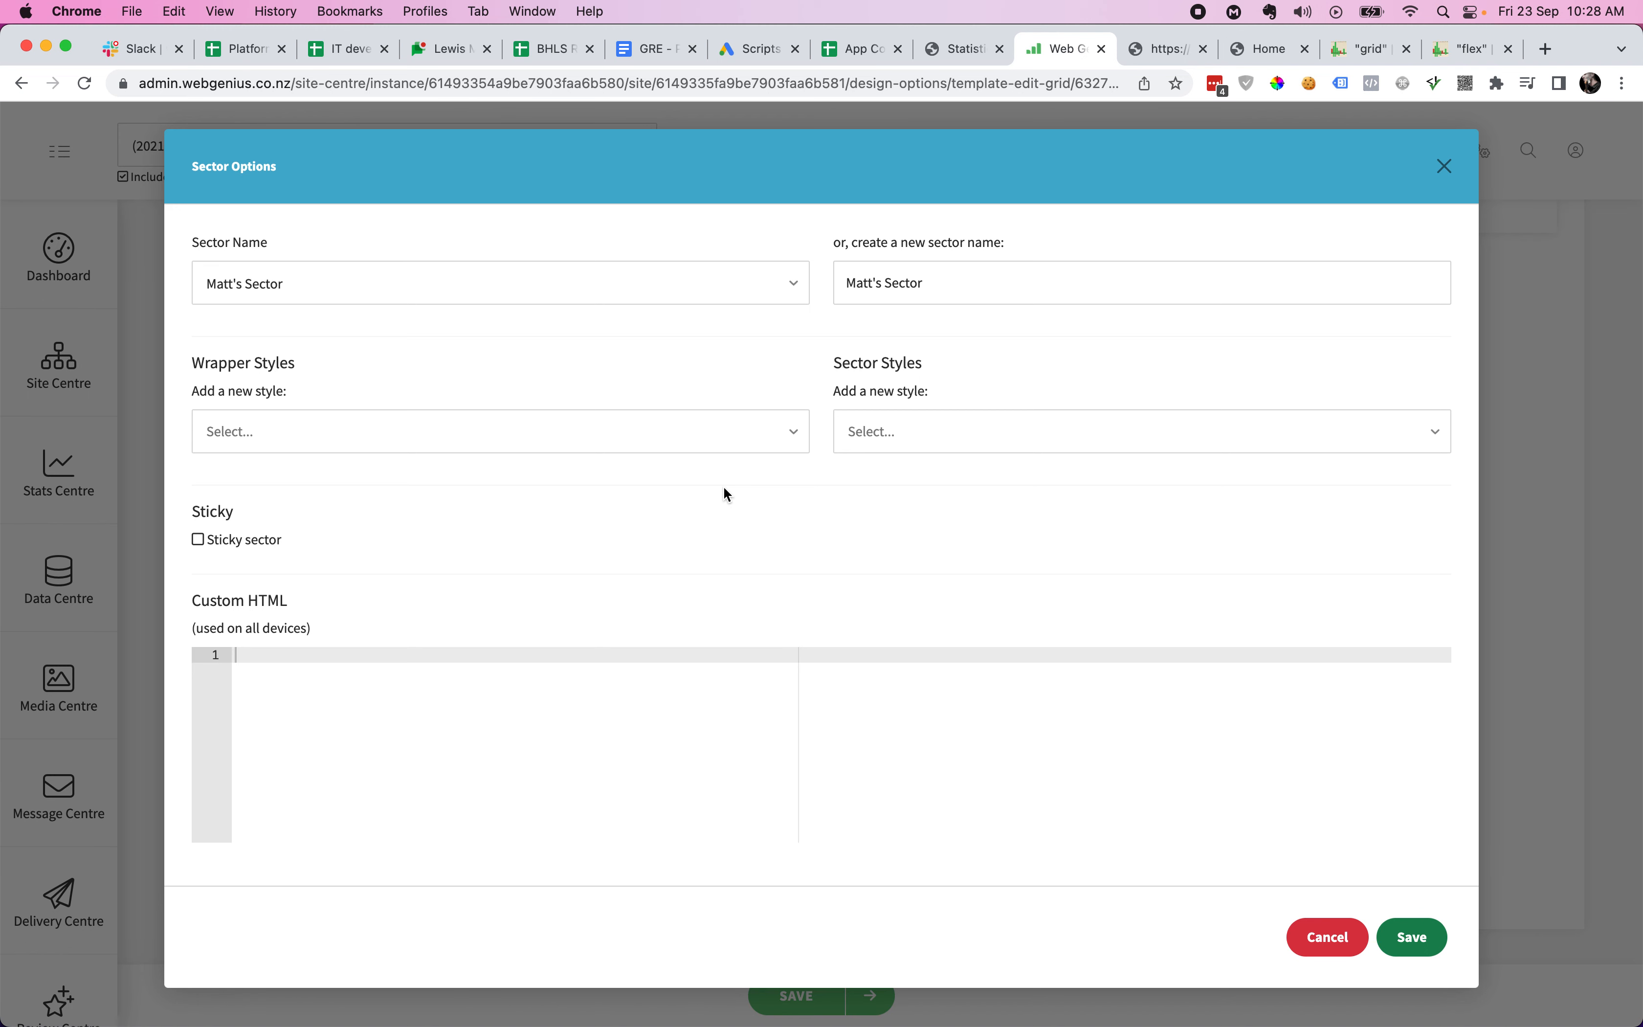
pyautogui.hotkey('ctrl', 'Tab')
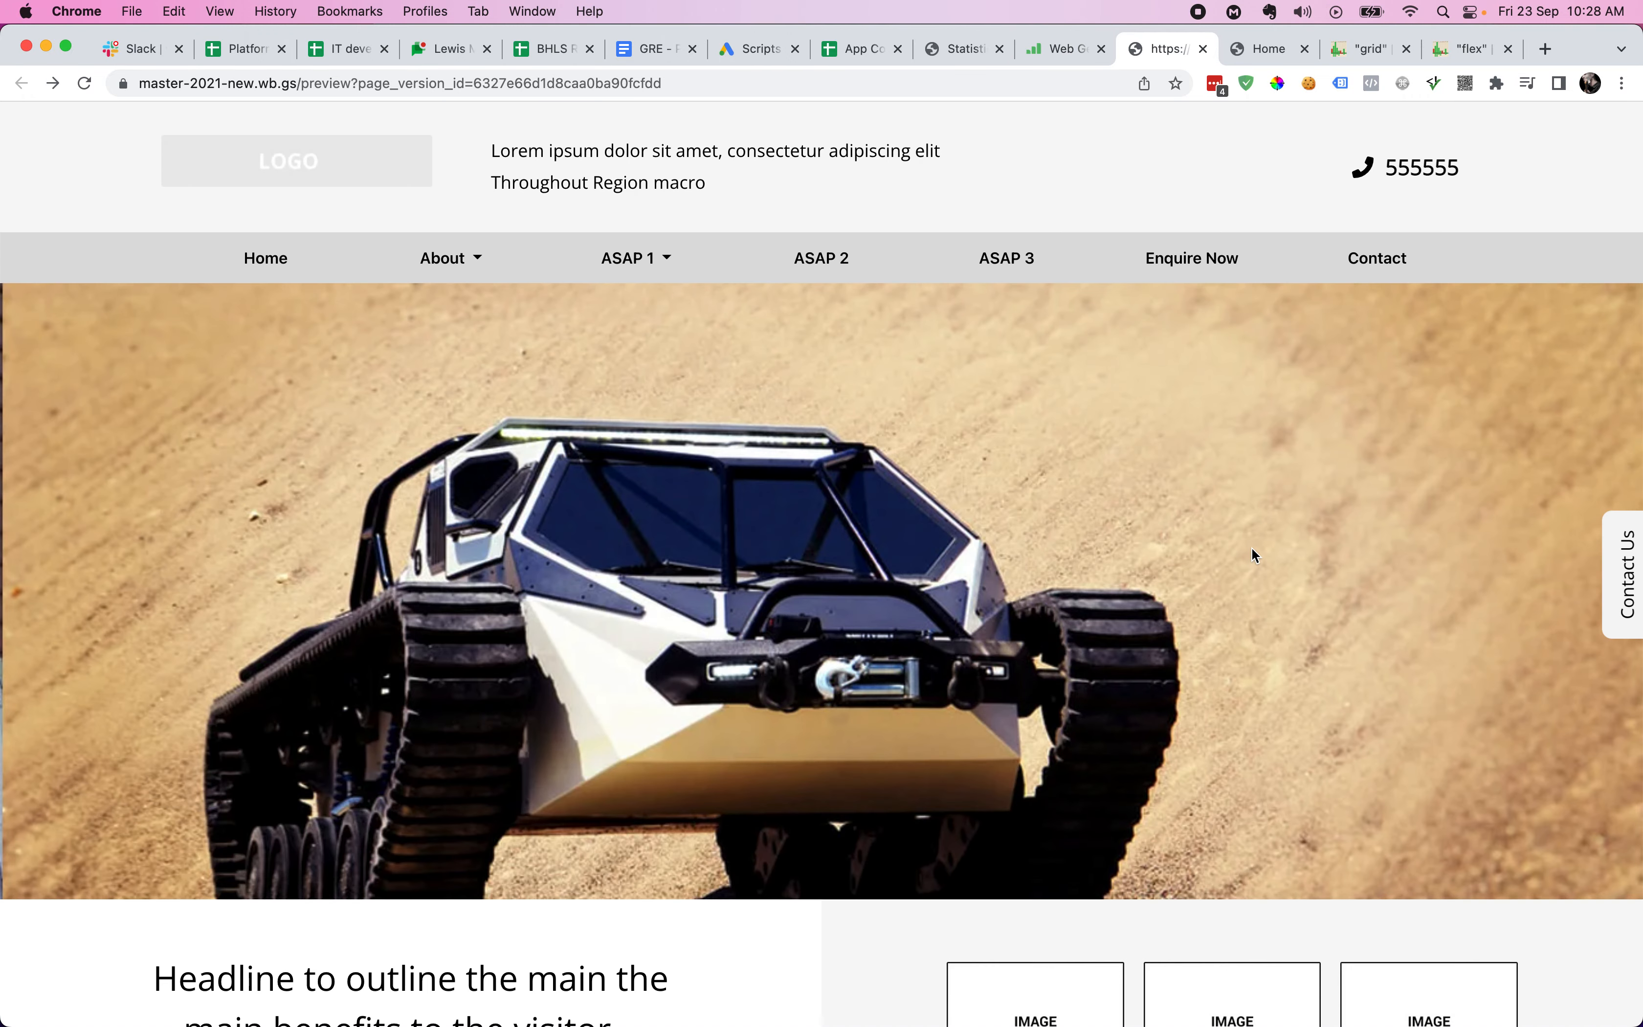
pyautogui.press('super+minus')
pyautogui.press('super+minus')
pyautogui.press('super+minus')
pyautogui.press('super+minus')
pyautogui.press('super+minus')
pyautogui.press('super+minus')
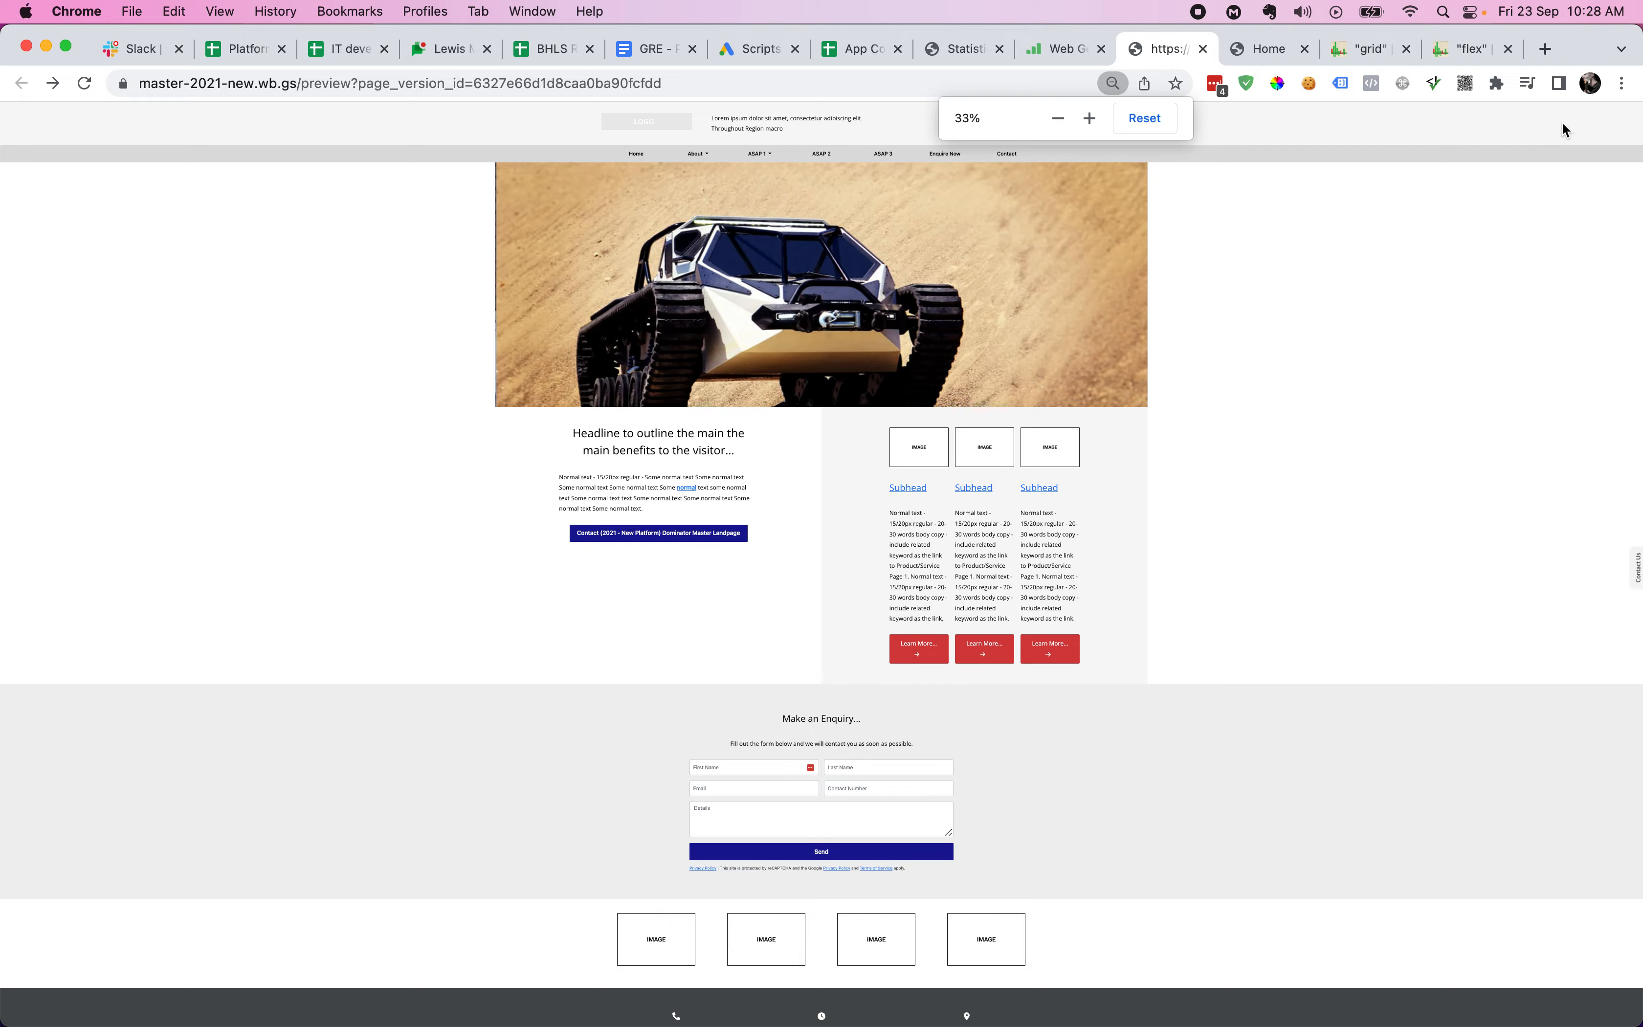
pyautogui.press('super+alt+i')
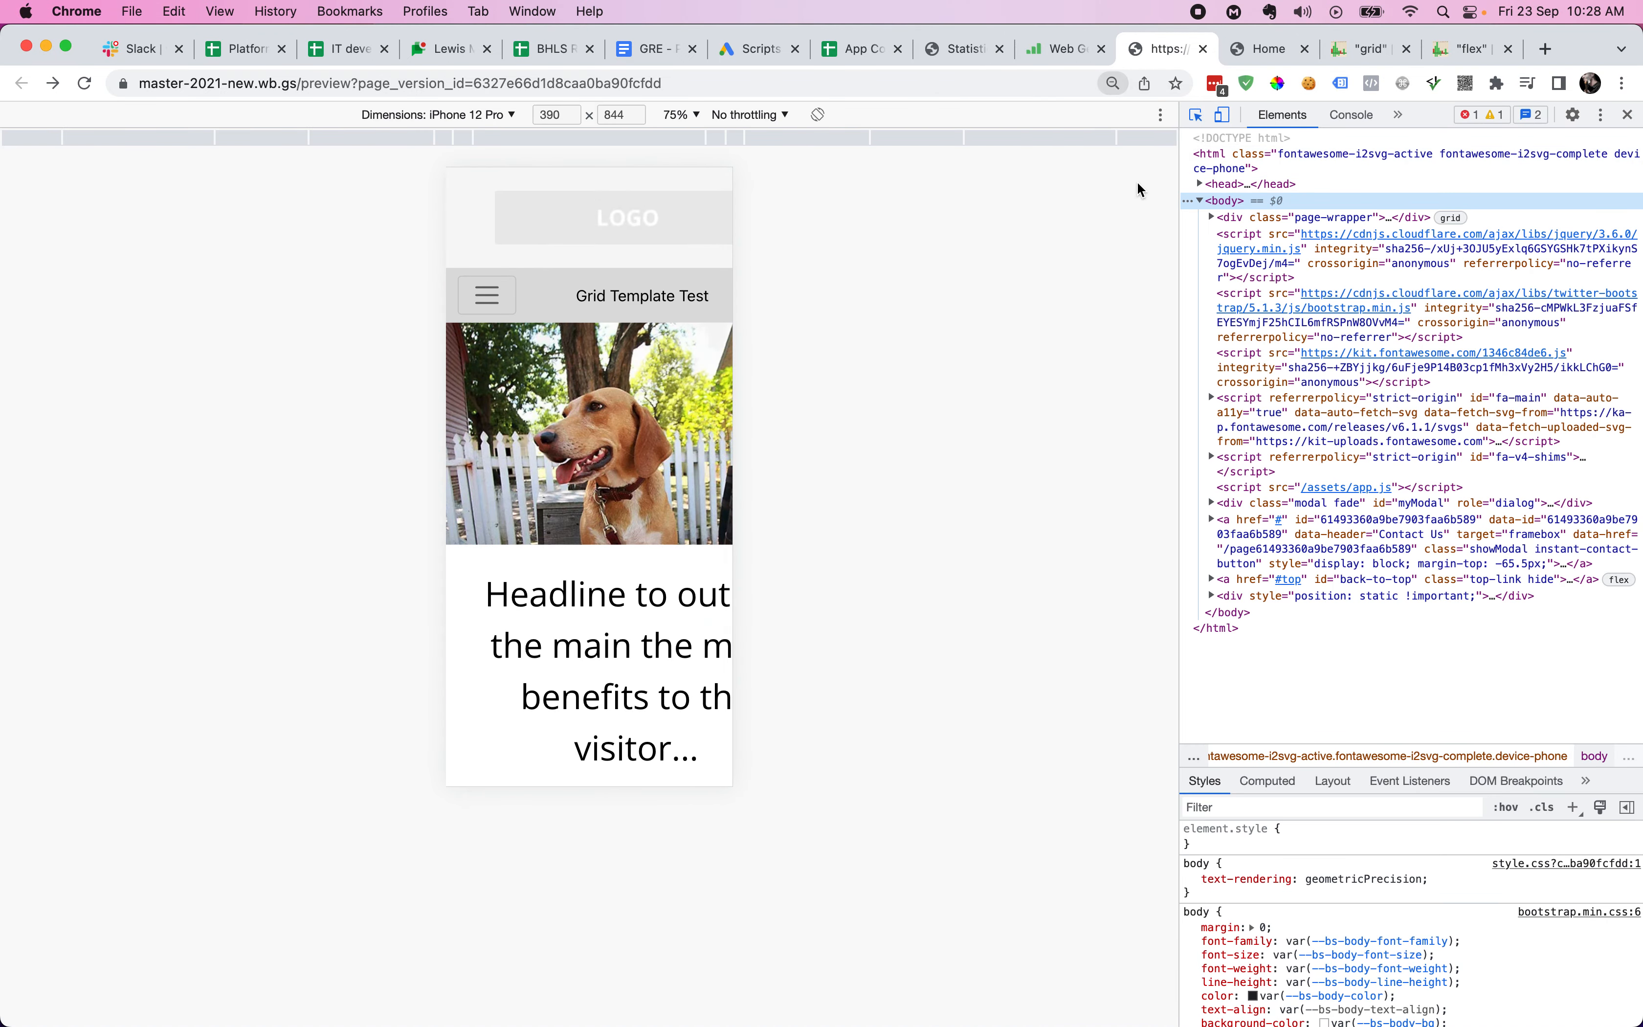
pyautogui.click(1222, 115)
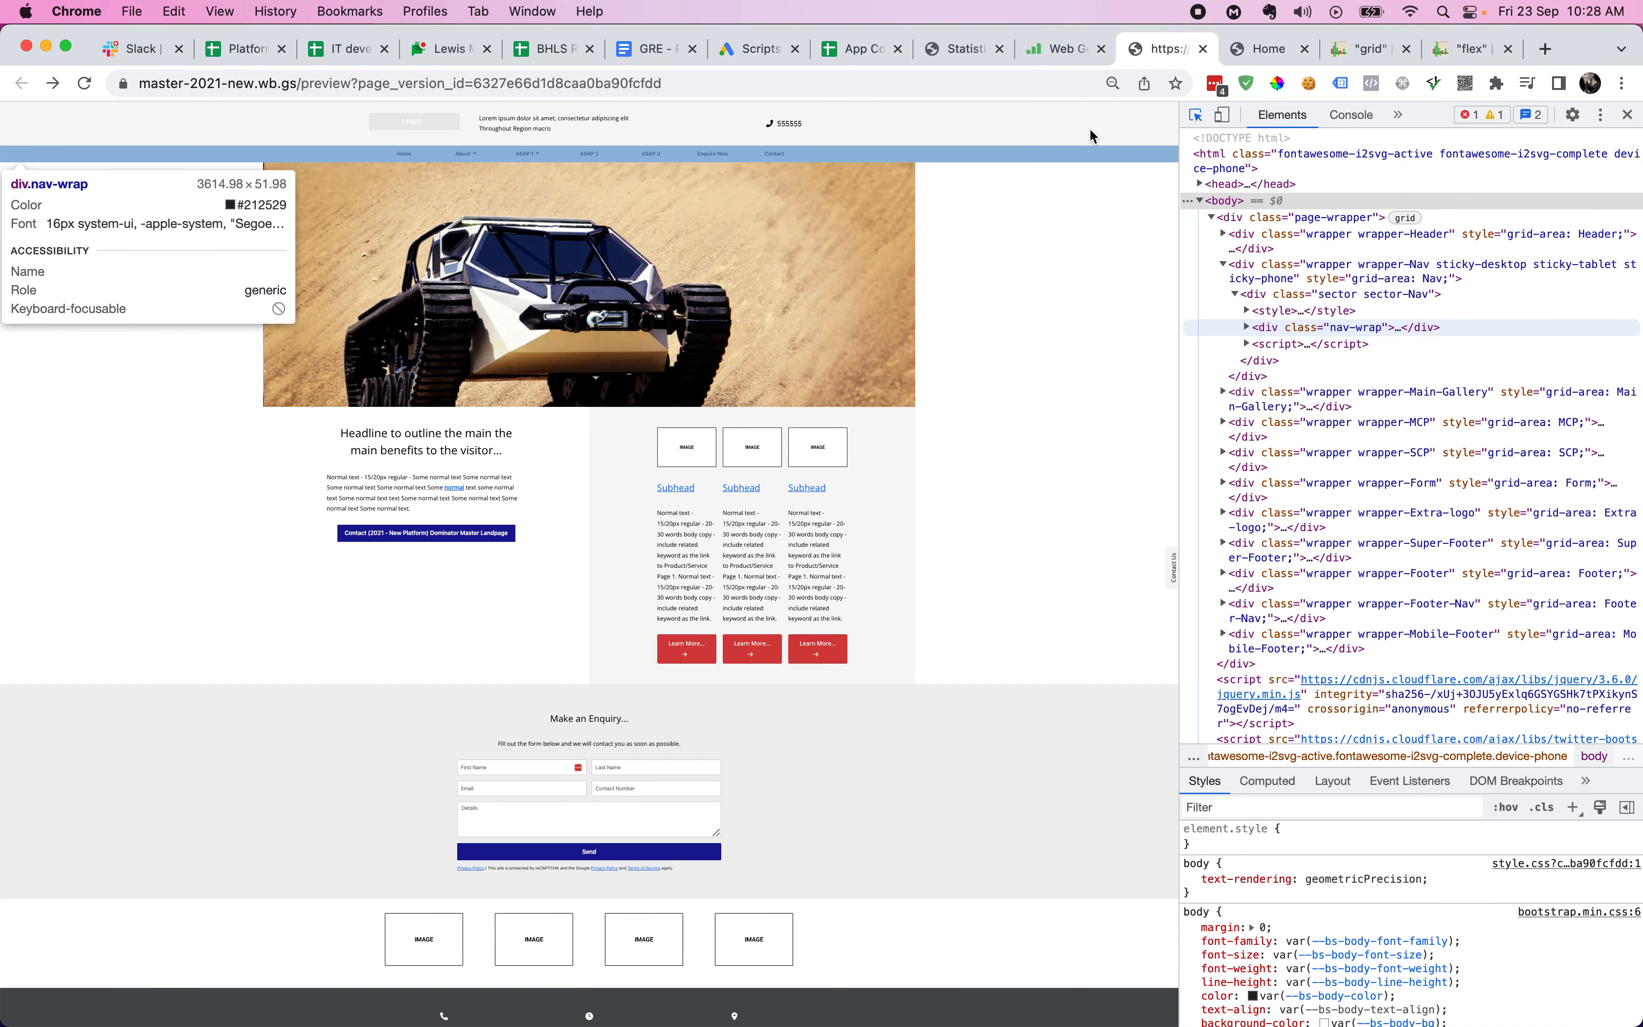
pyautogui.click(1114, 124)
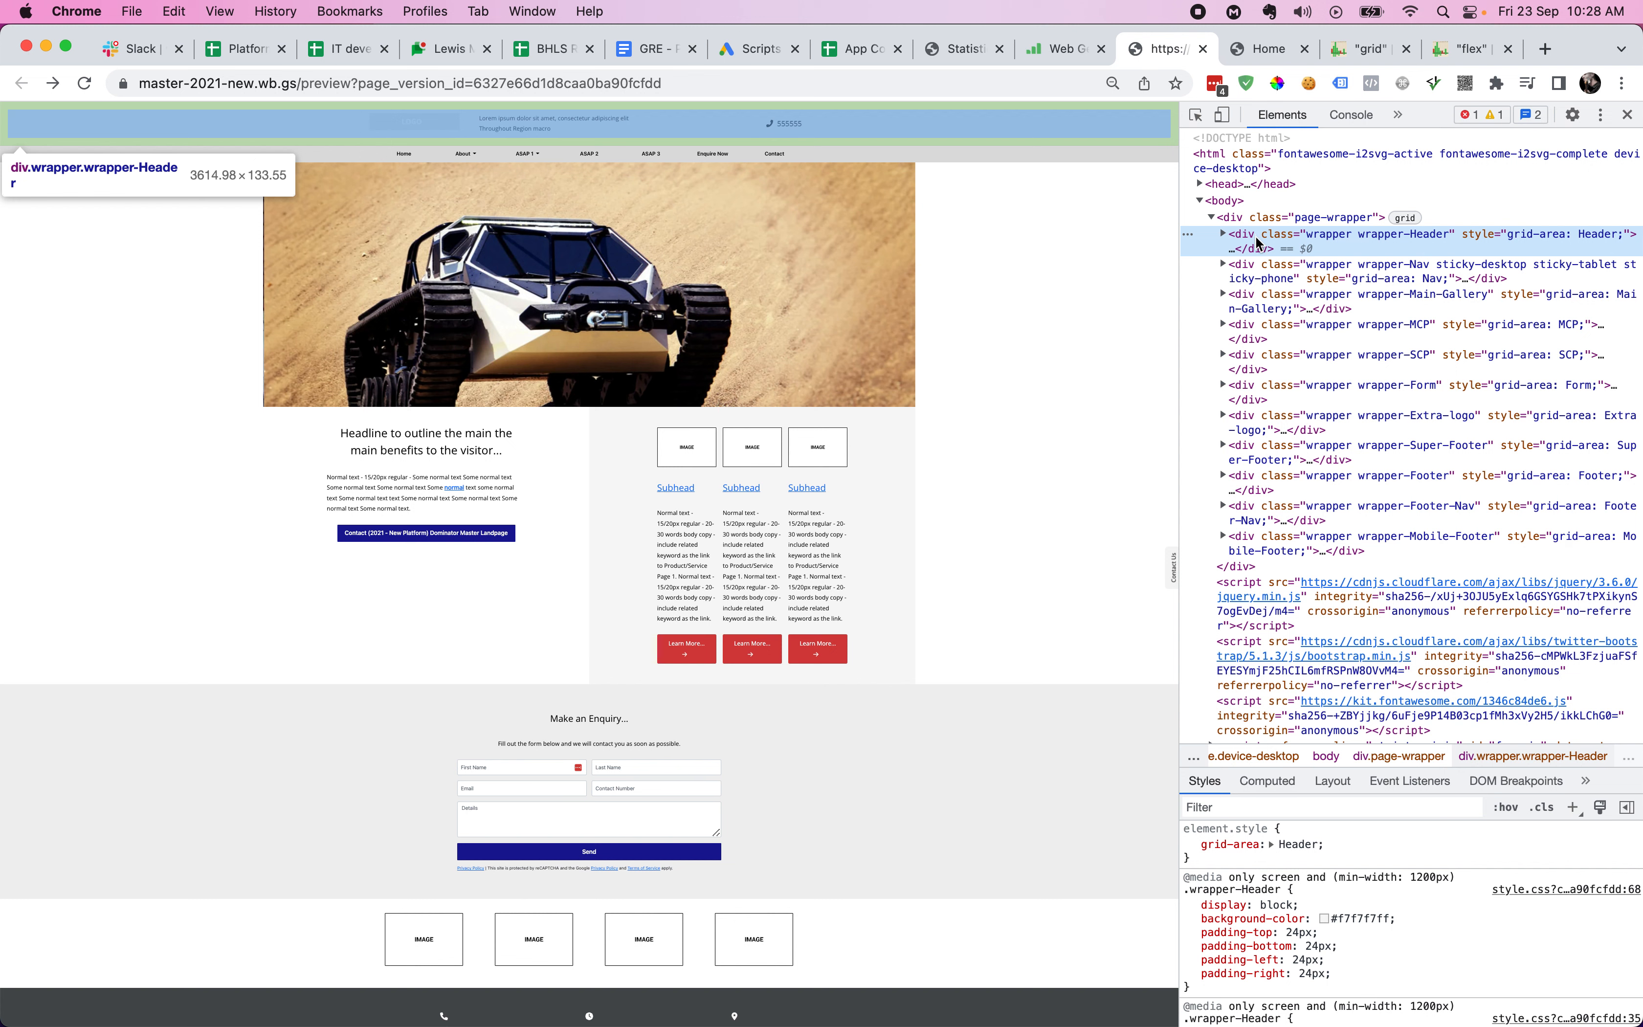
pyautogui.press('Right')
pyautogui.press('Right')
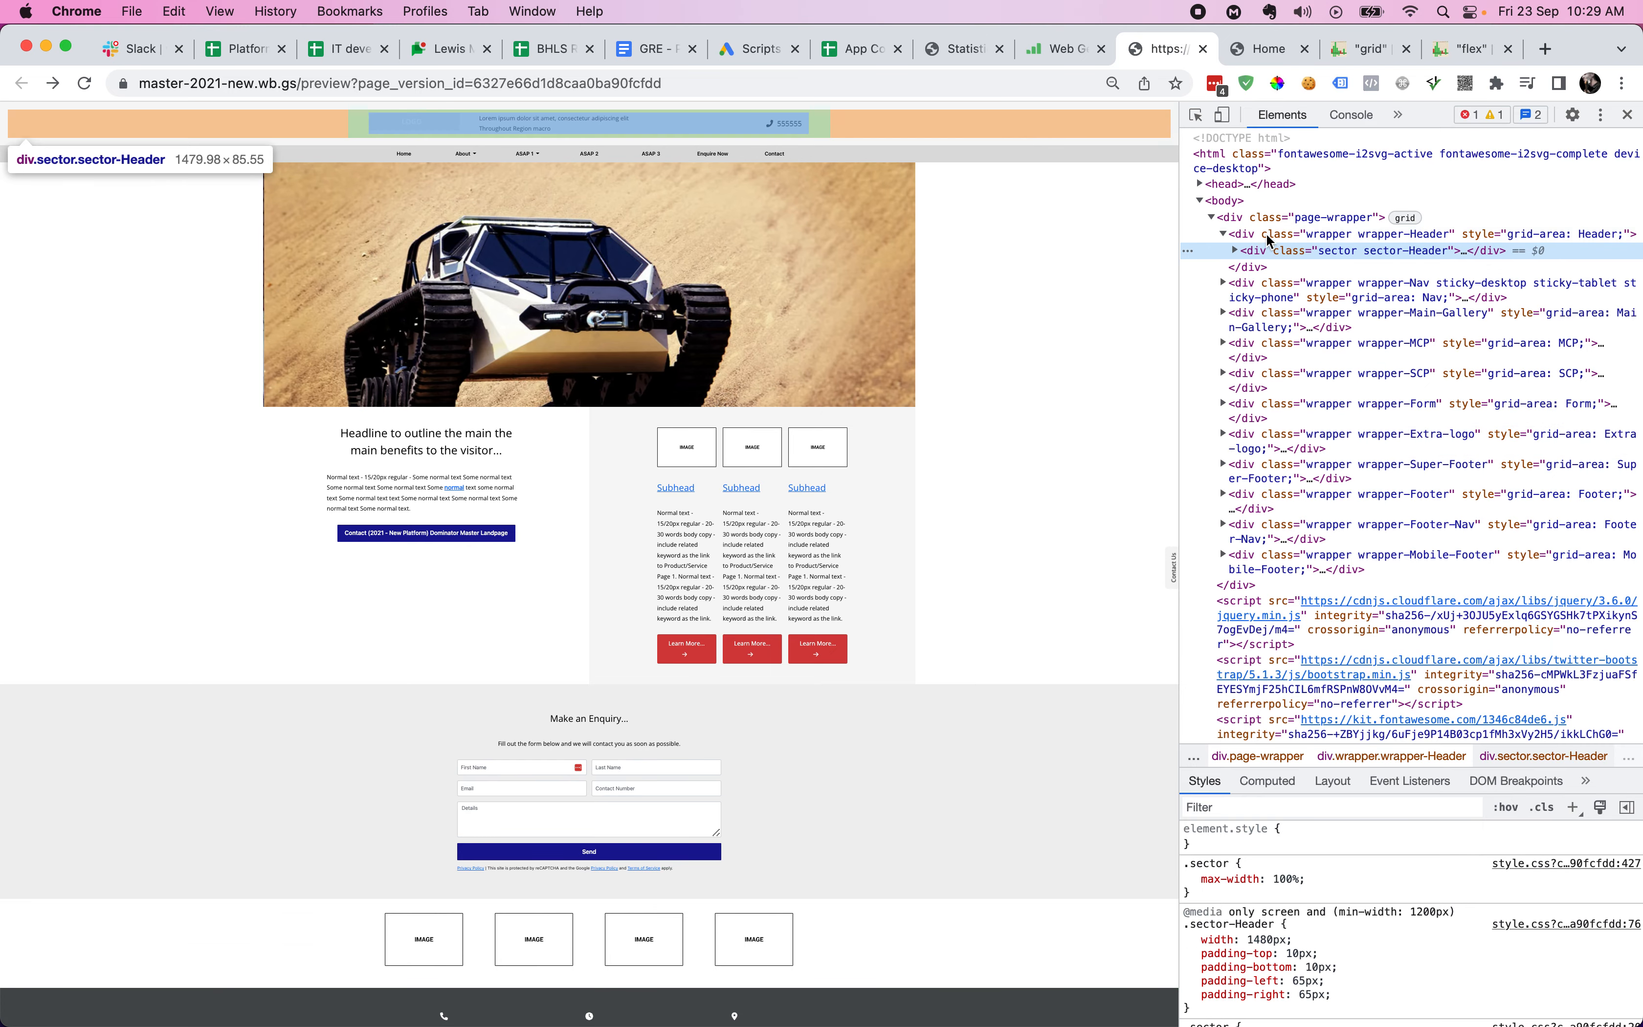
pyautogui.click(1265, 234)
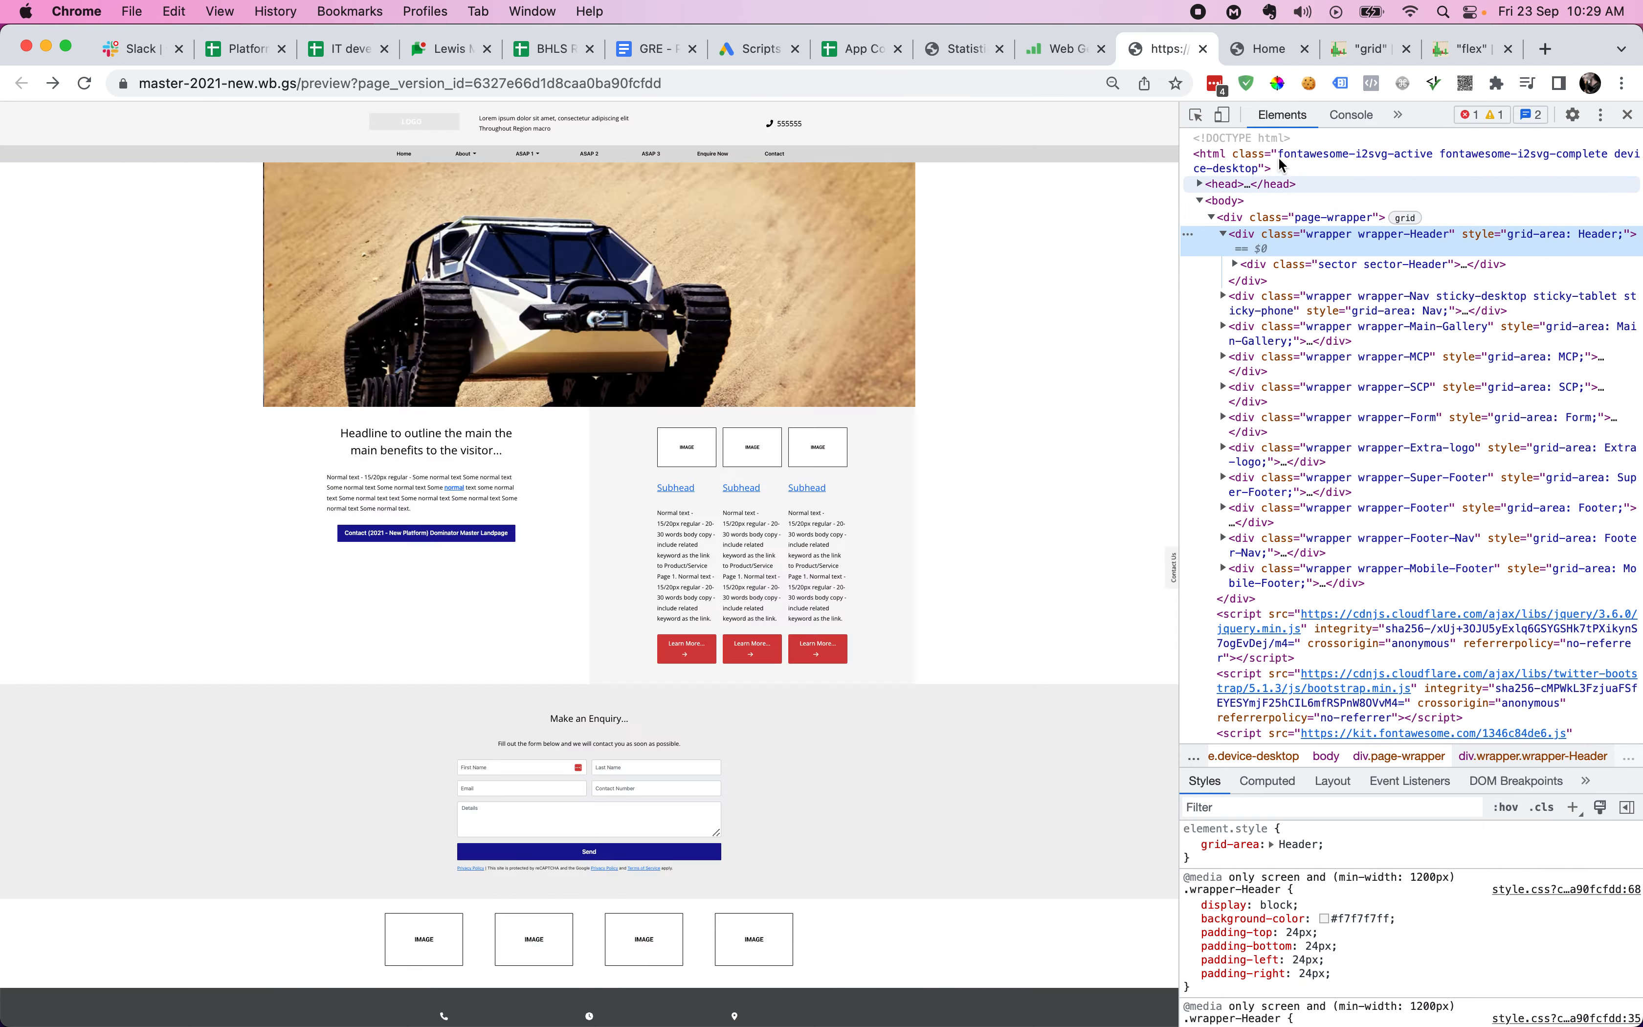
pyautogui.press('super+0')
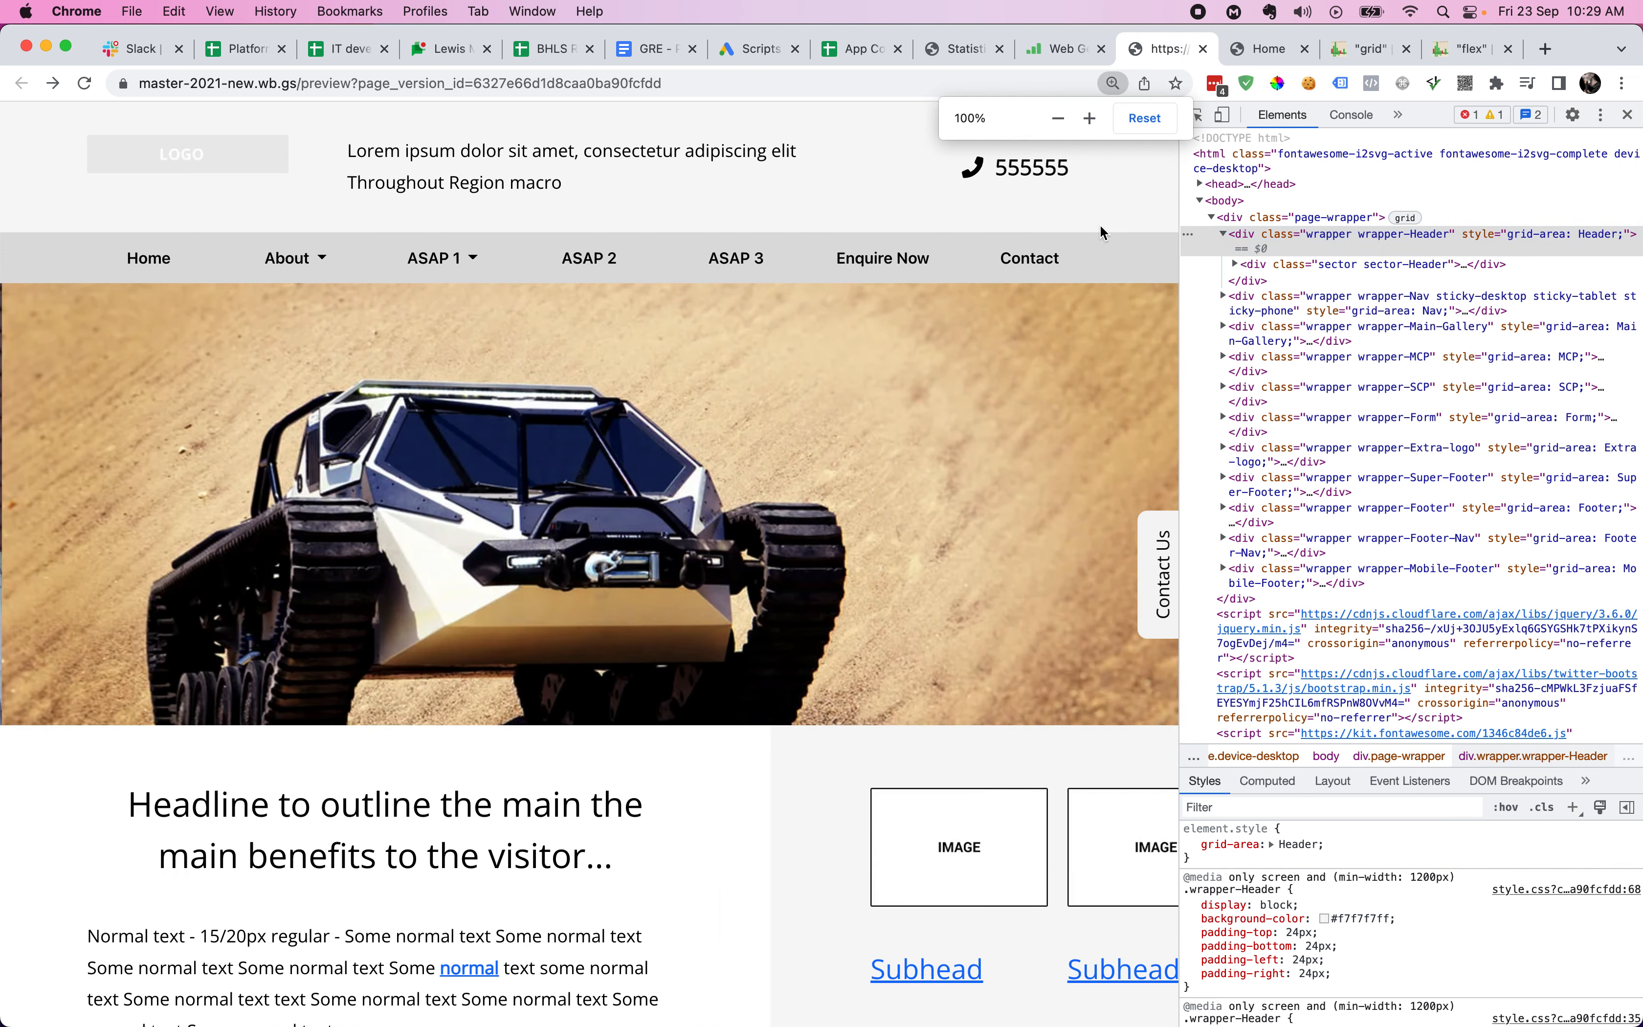
pyautogui.press('super+alt+i')
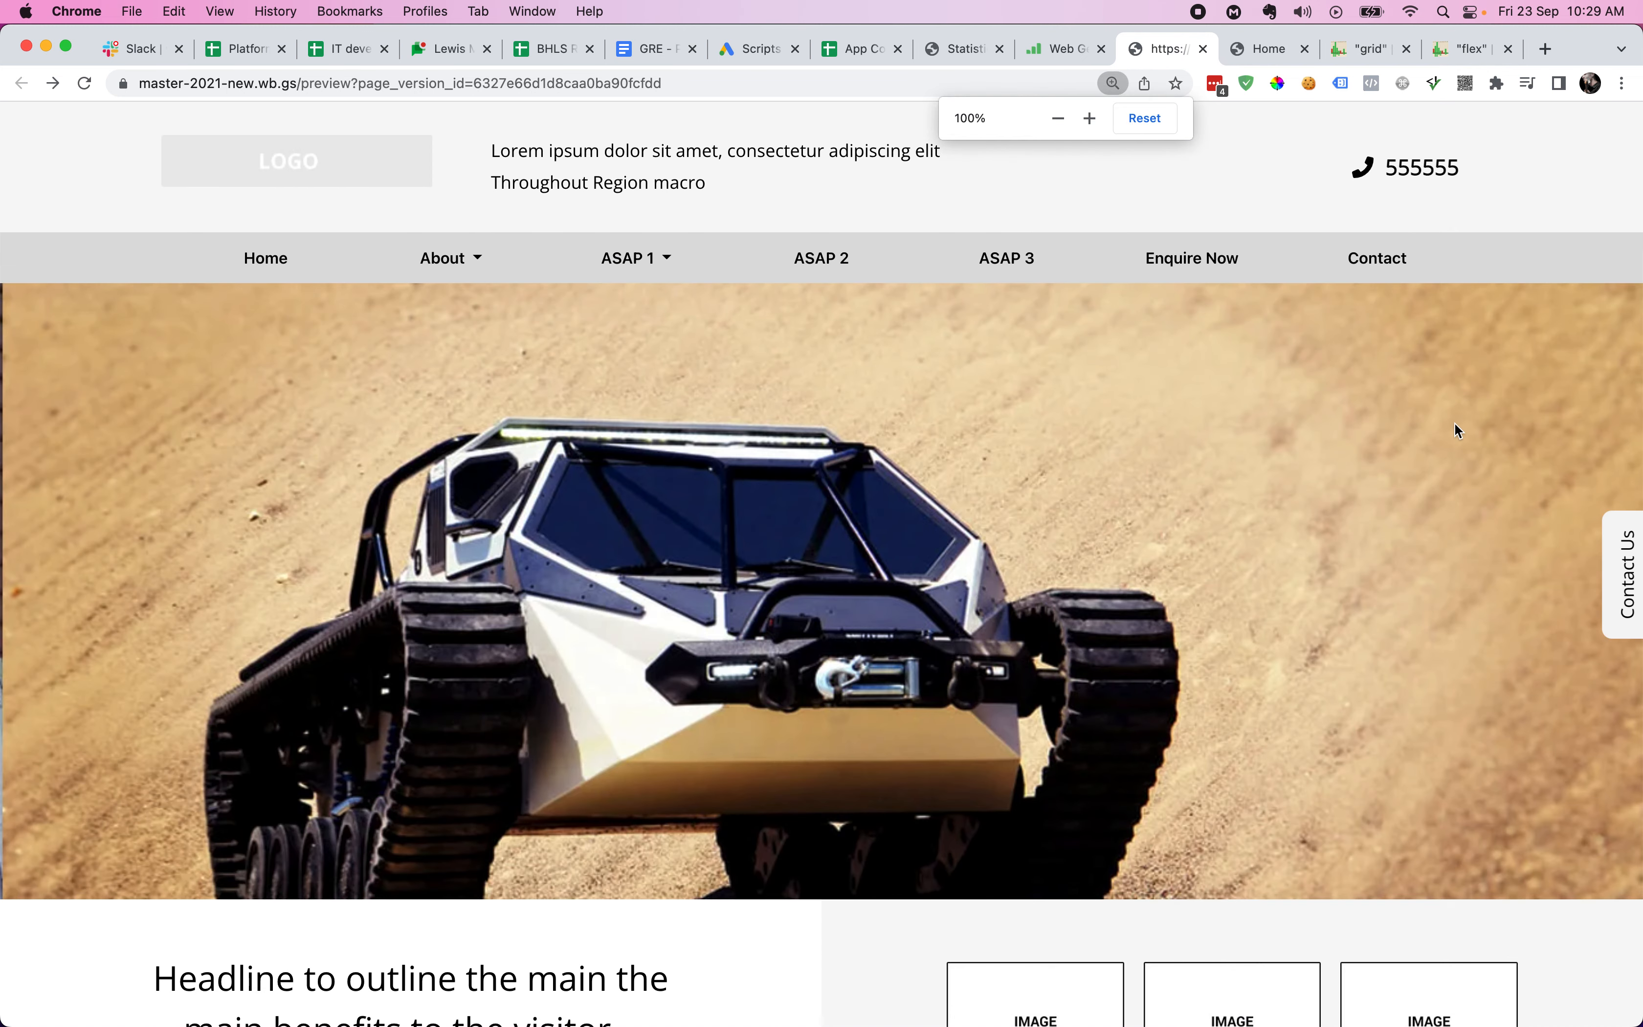
pyautogui.press('super+alt+Left')
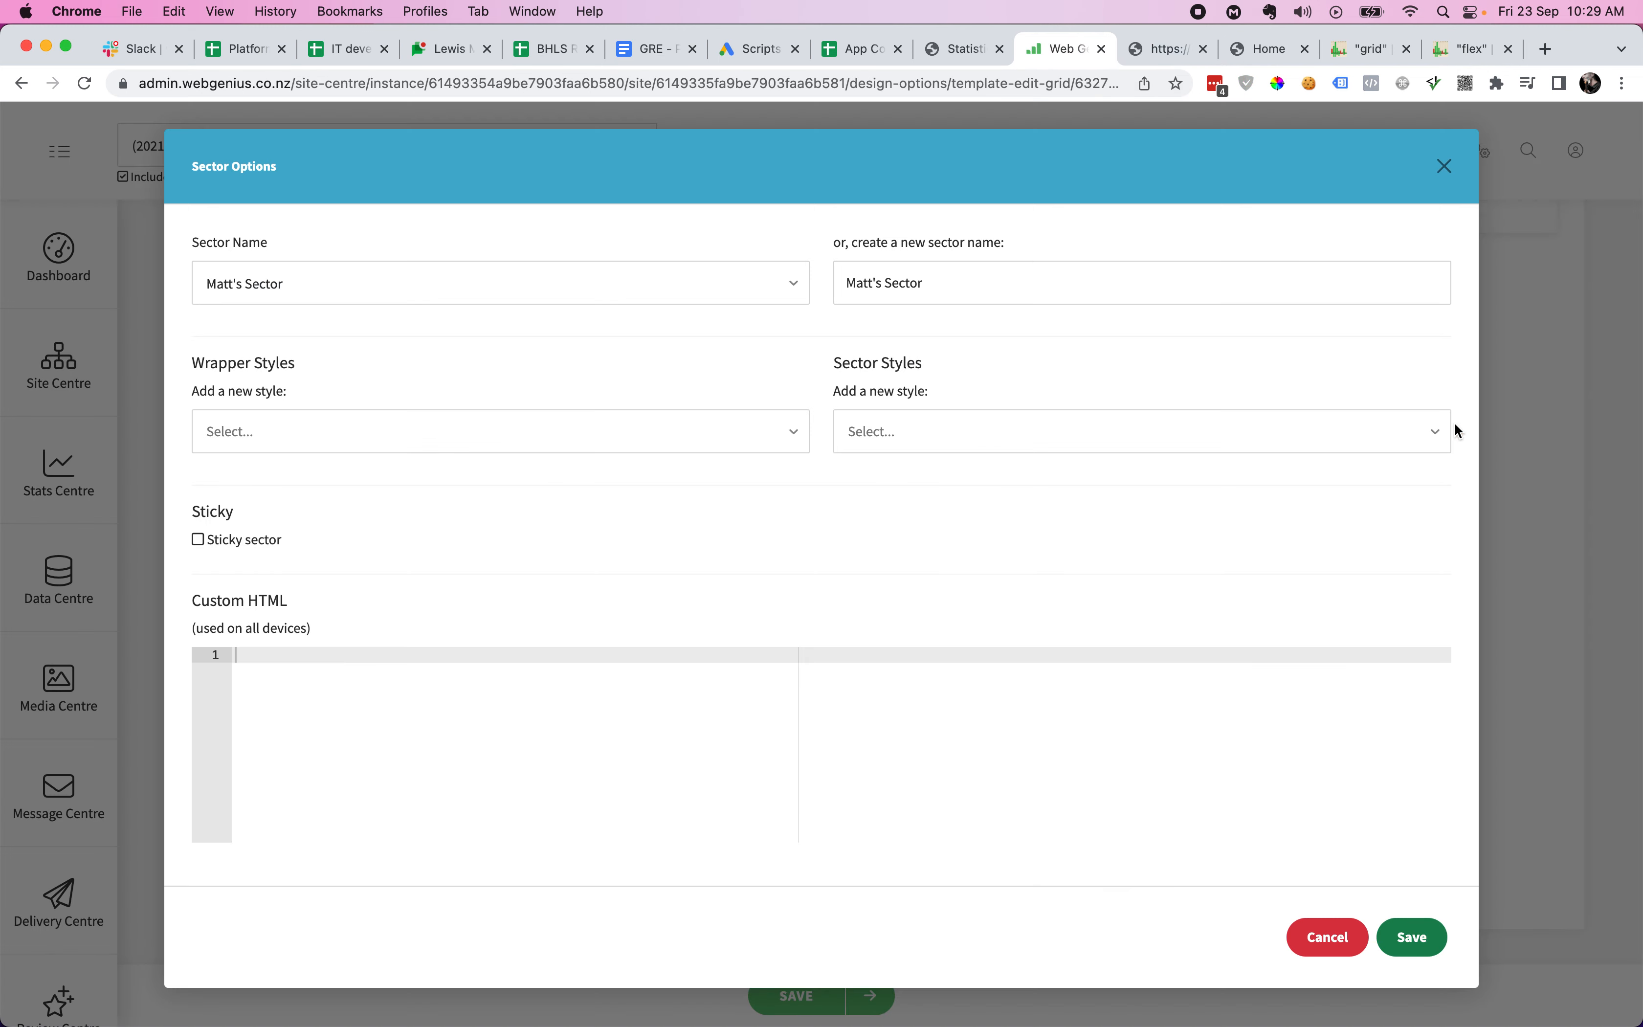
# - Add a Width style to Matt's Sector's sector styles
pyautogui.click(712, 433)
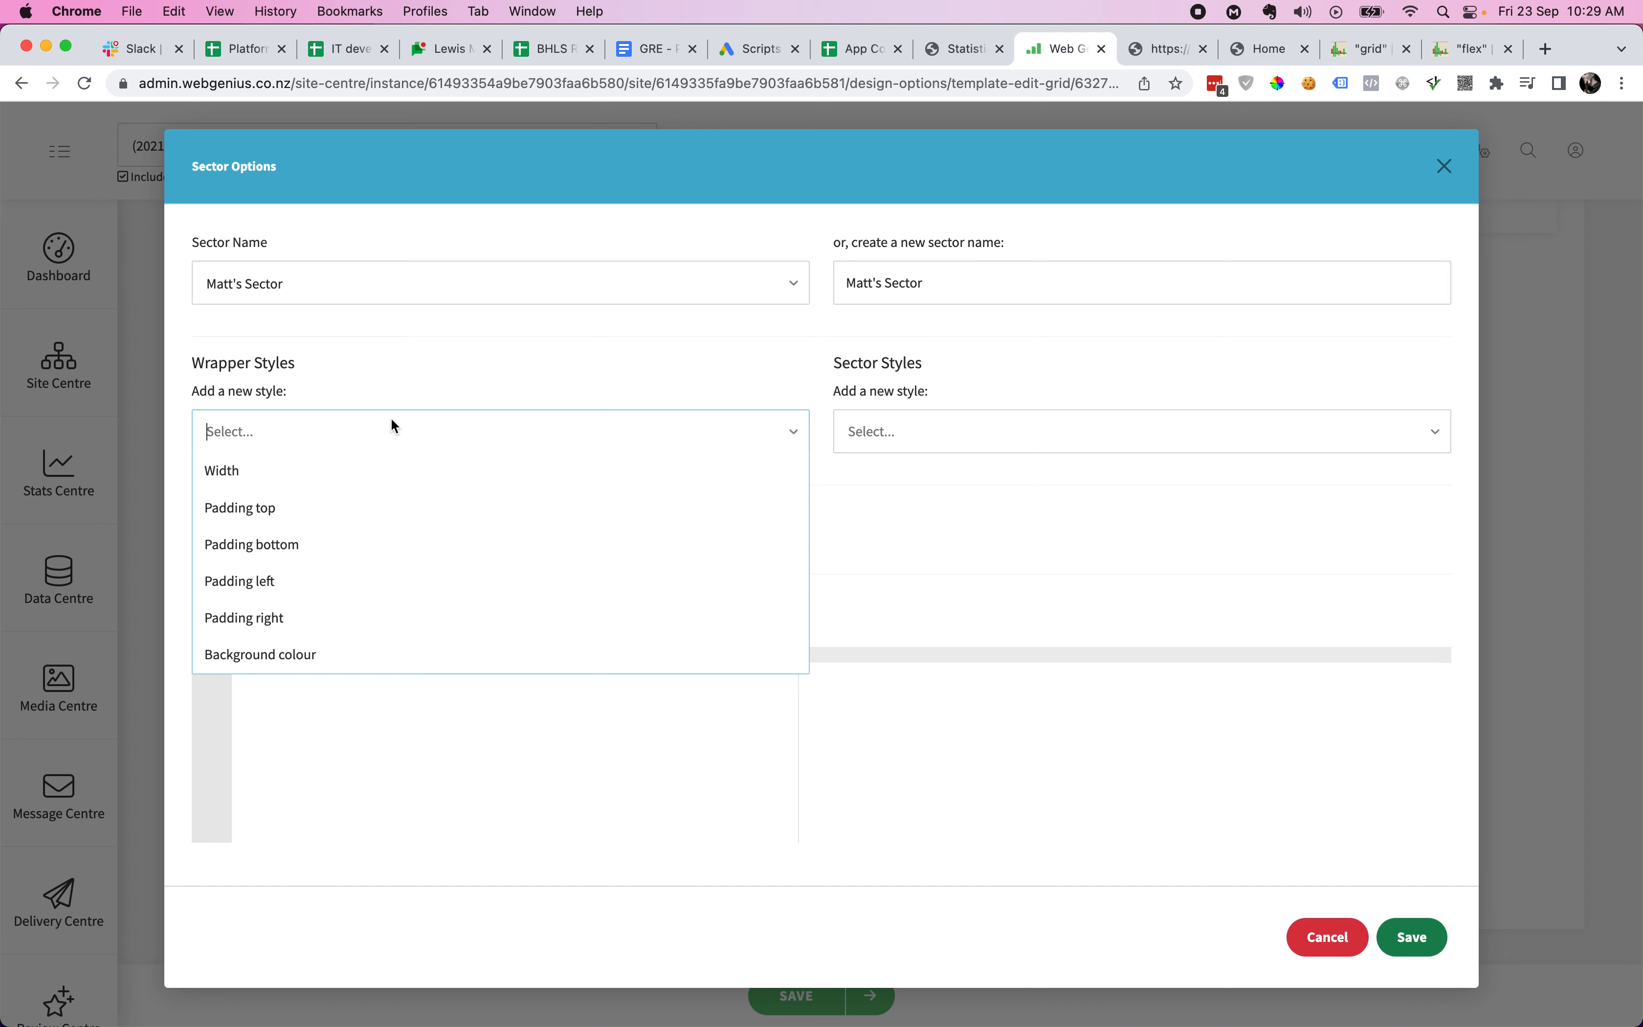
pyautogui.click(469, 370)
pyautogui.click(891, 433)
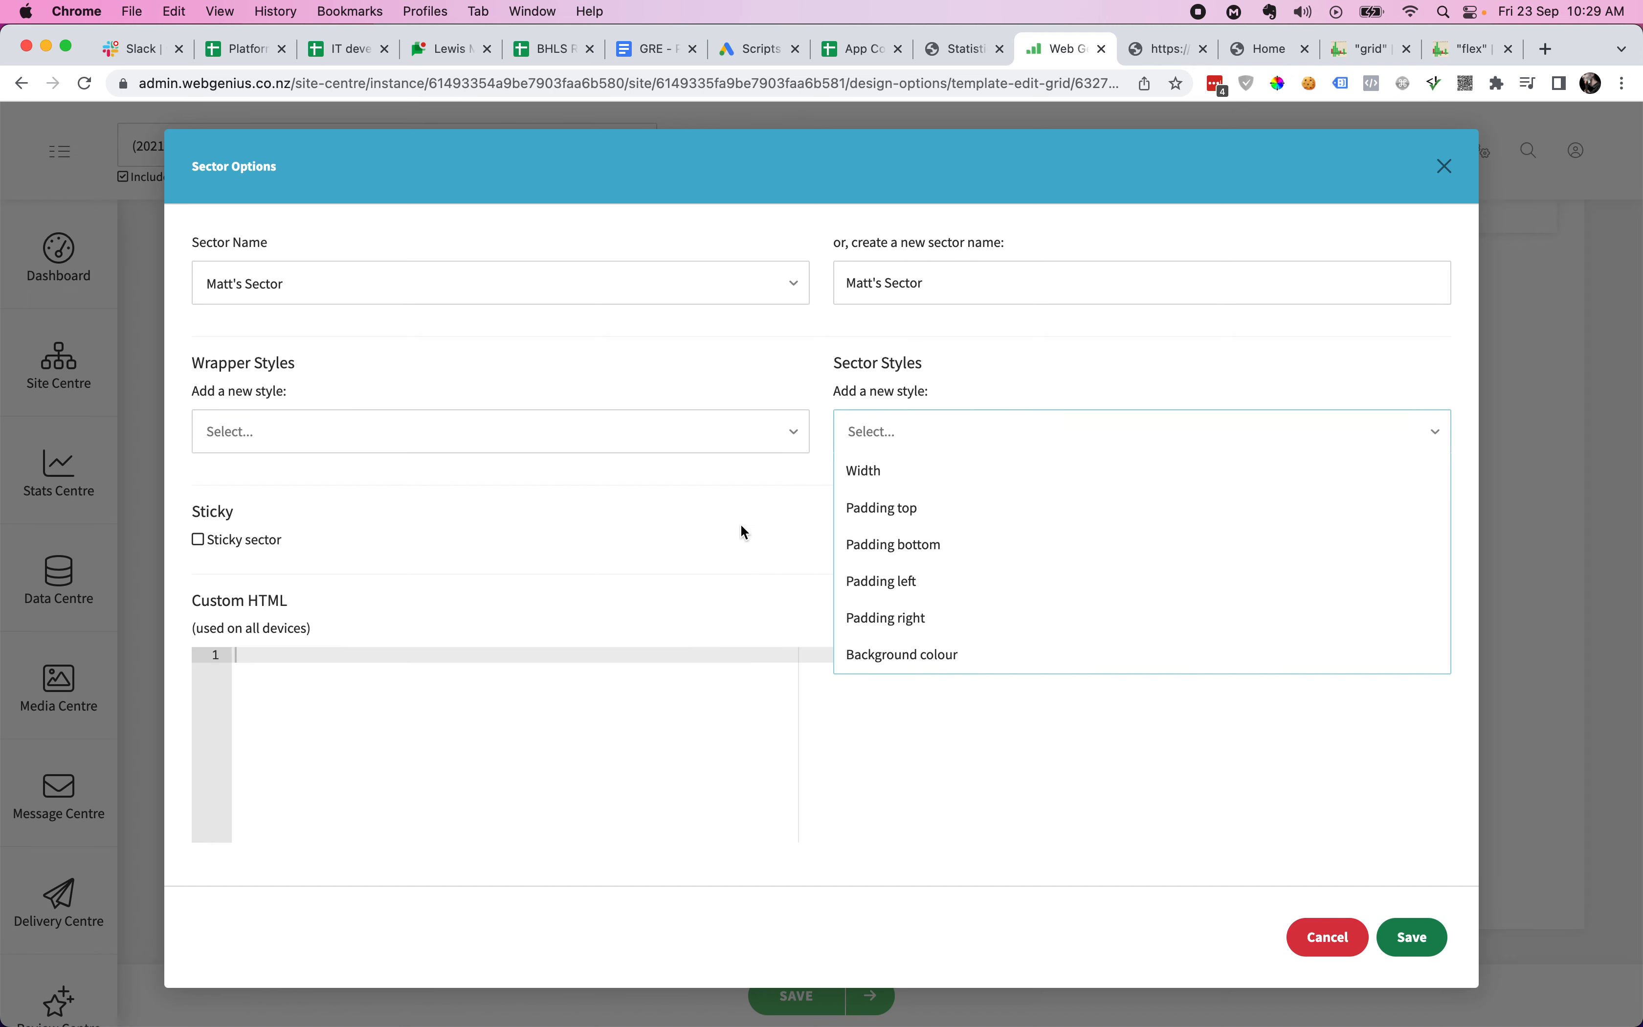
pyautogui.click(724, 527)
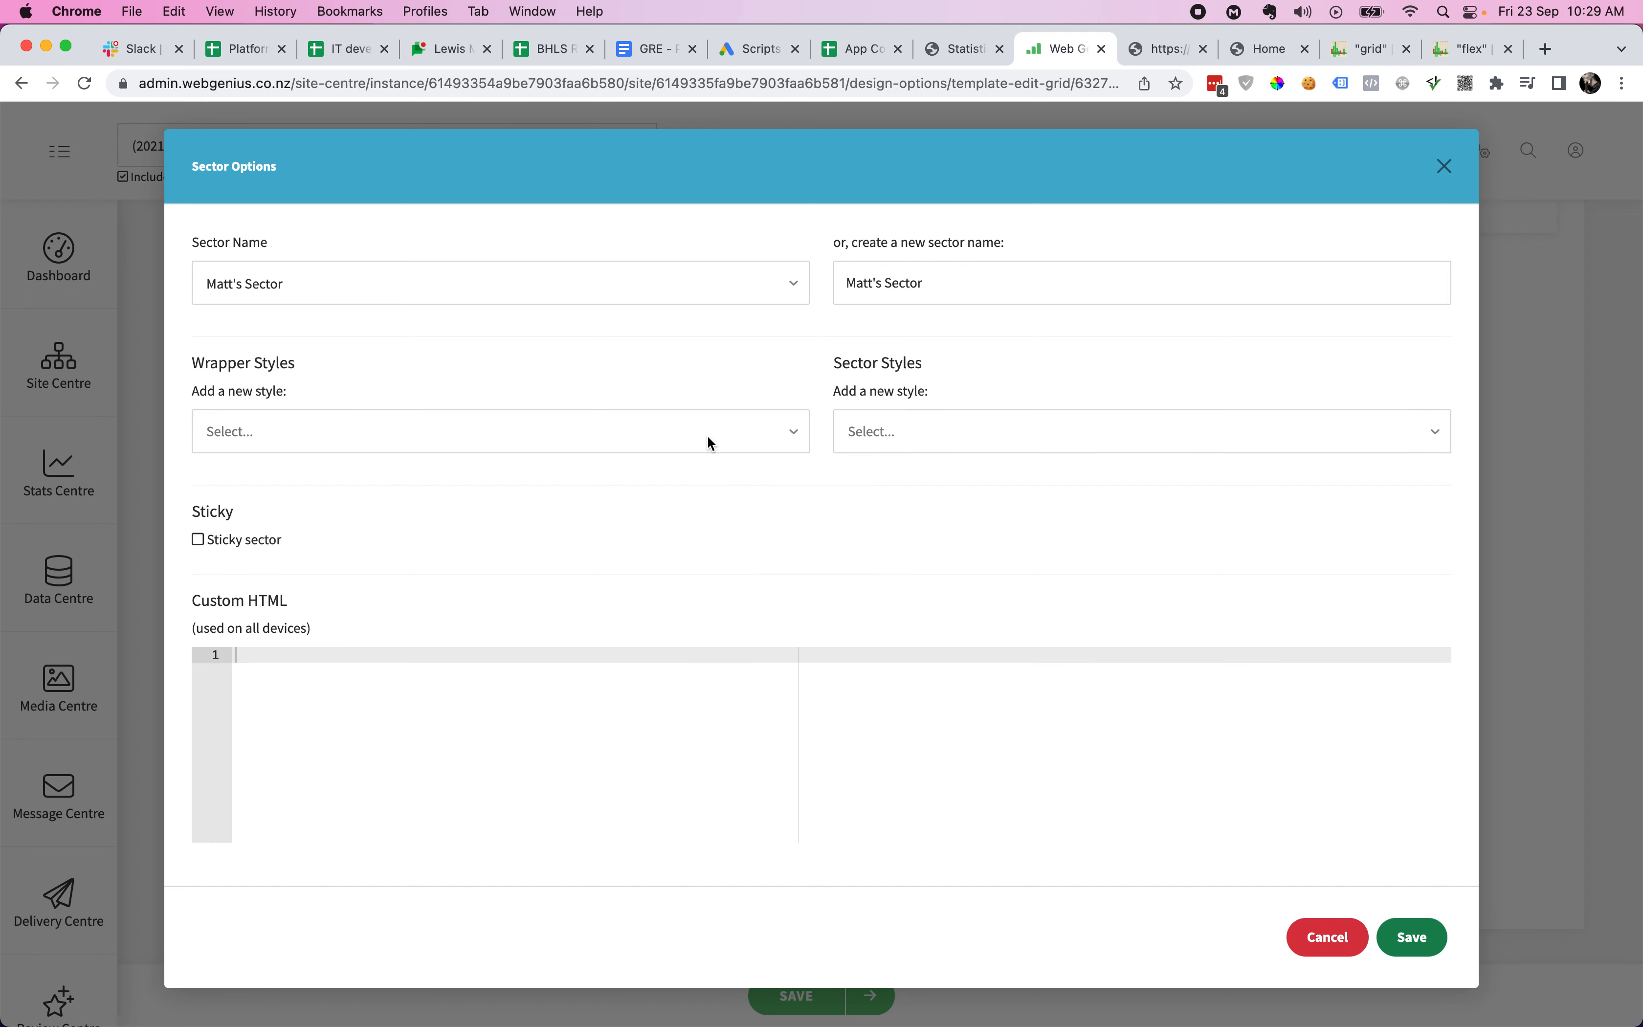
pyautogui.click(931, 430)
pyautogui.click(900, 475)
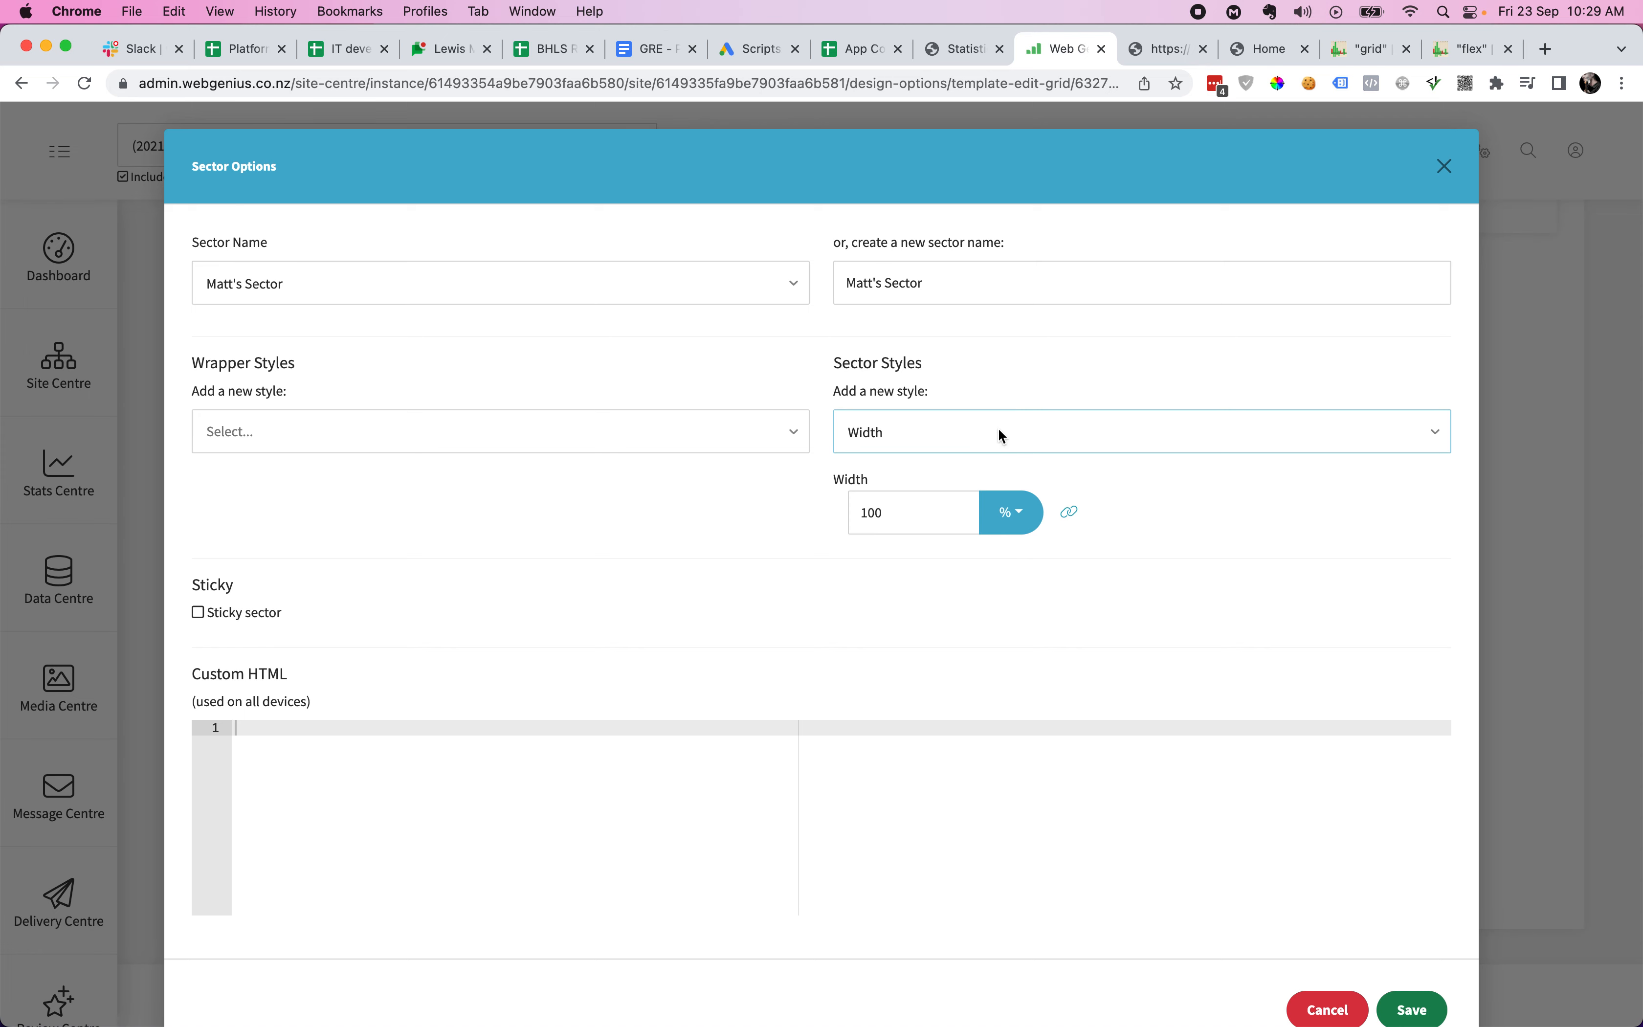
# - Unlink the Width style so each device gets its own value
pyautogui.click(936, 514)
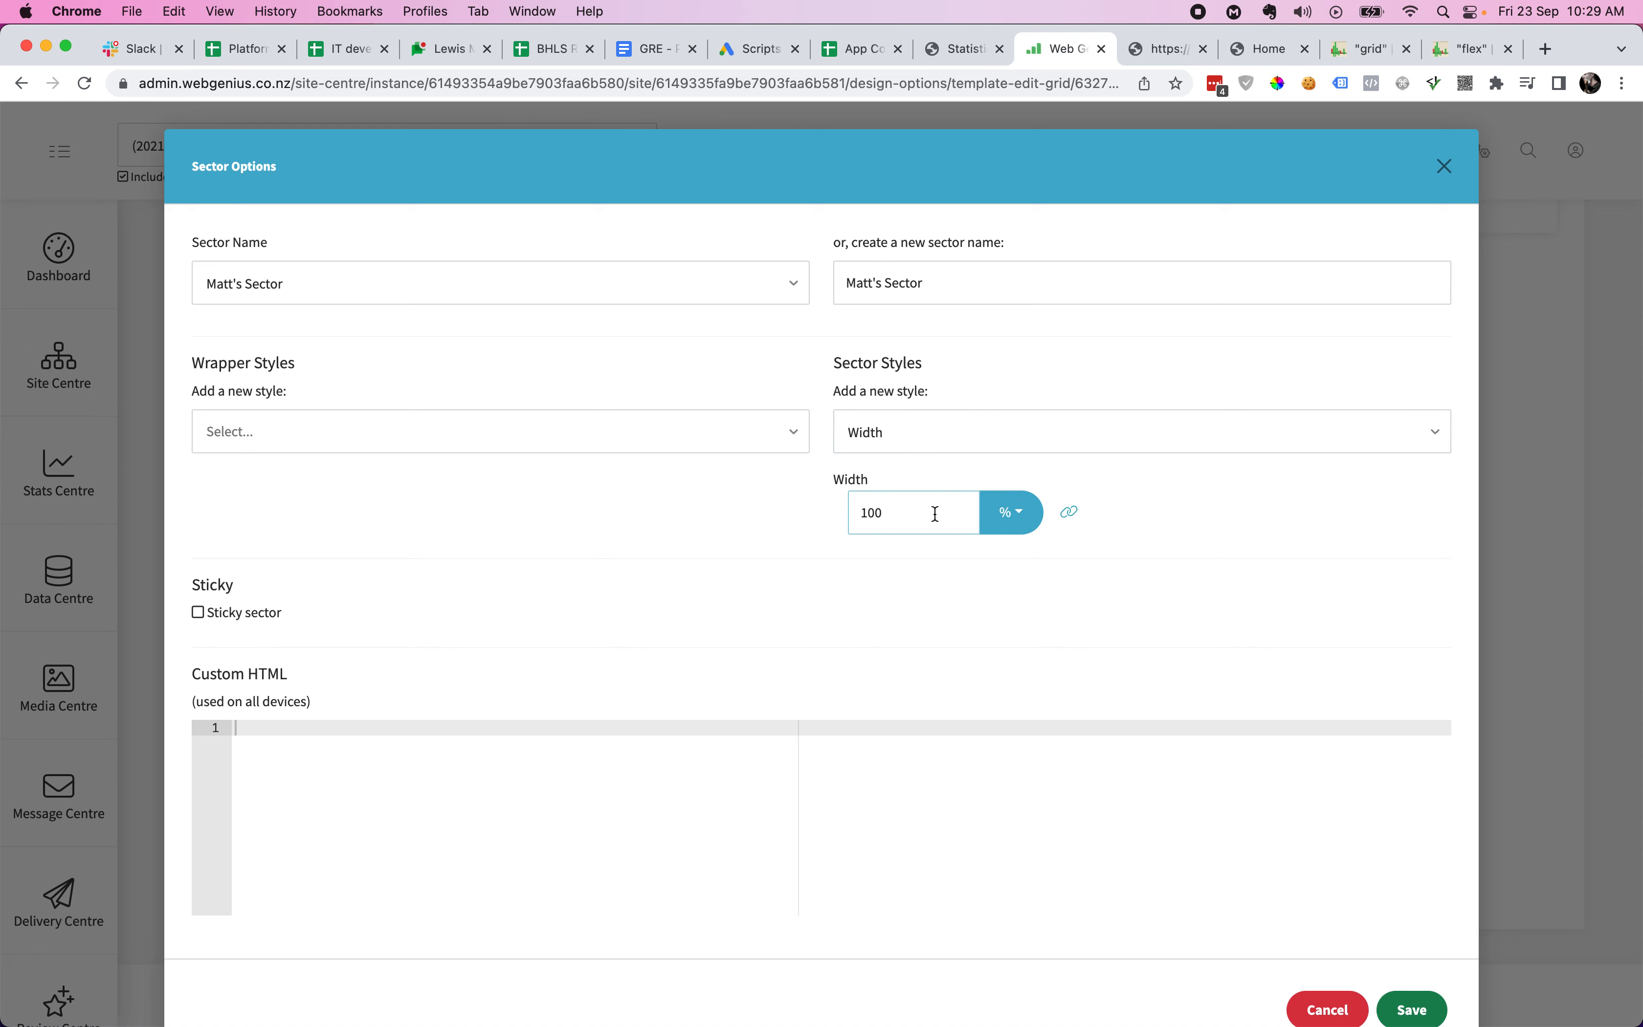
pyautogui.click(1019, 513)
pyautogui.click(973, 583)
pyautogui.click(1069, 513)
pyautogui.click(1133, 515)
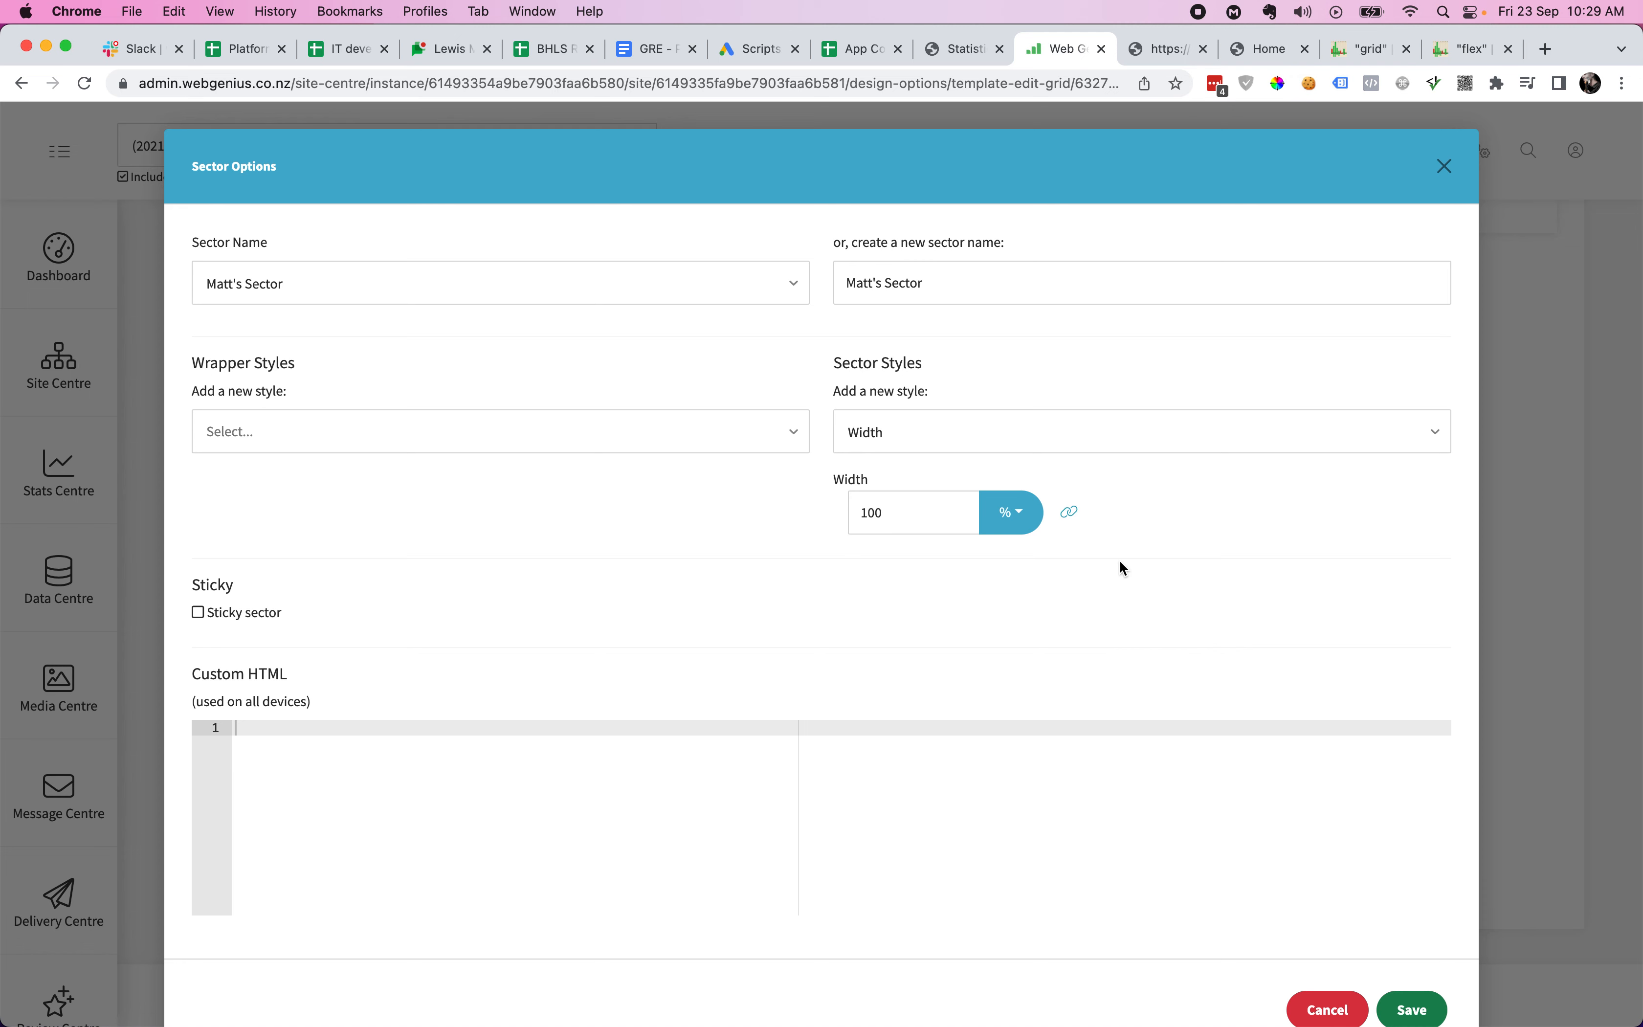
pyautogui.click(1071, 516)
pyautogui.click(1093, 521)
pyautogui.click(1068, 517)
# - Set the desktop width to 1480 px, leaving tablet at 100%
pyautogui.click(1011, 513)
pyautogui.click(1010, 561)
pyautogui.click(919, 511)
pyautogui.doubleClick(919, 511)
pyautogui.write('1480')
pyautogui.click(1093, 513)
pyautogui.click(1068, 512)
pyautogui.click(1059, 442)
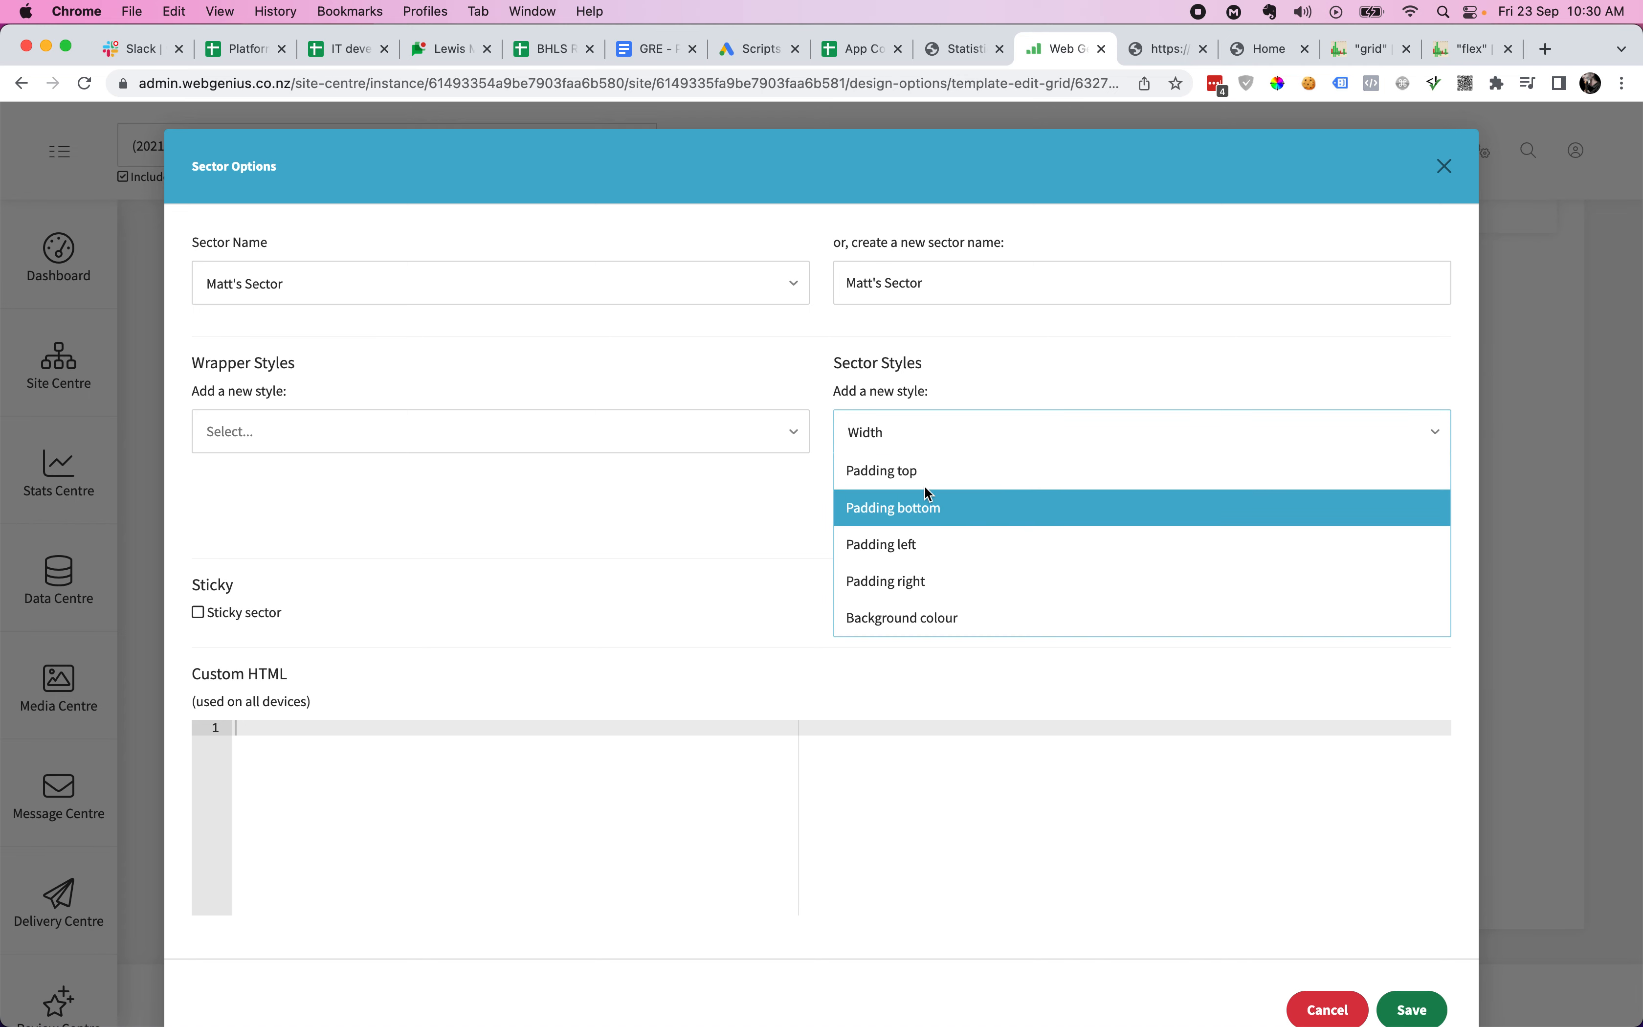
pyautogui.click(723, 502)
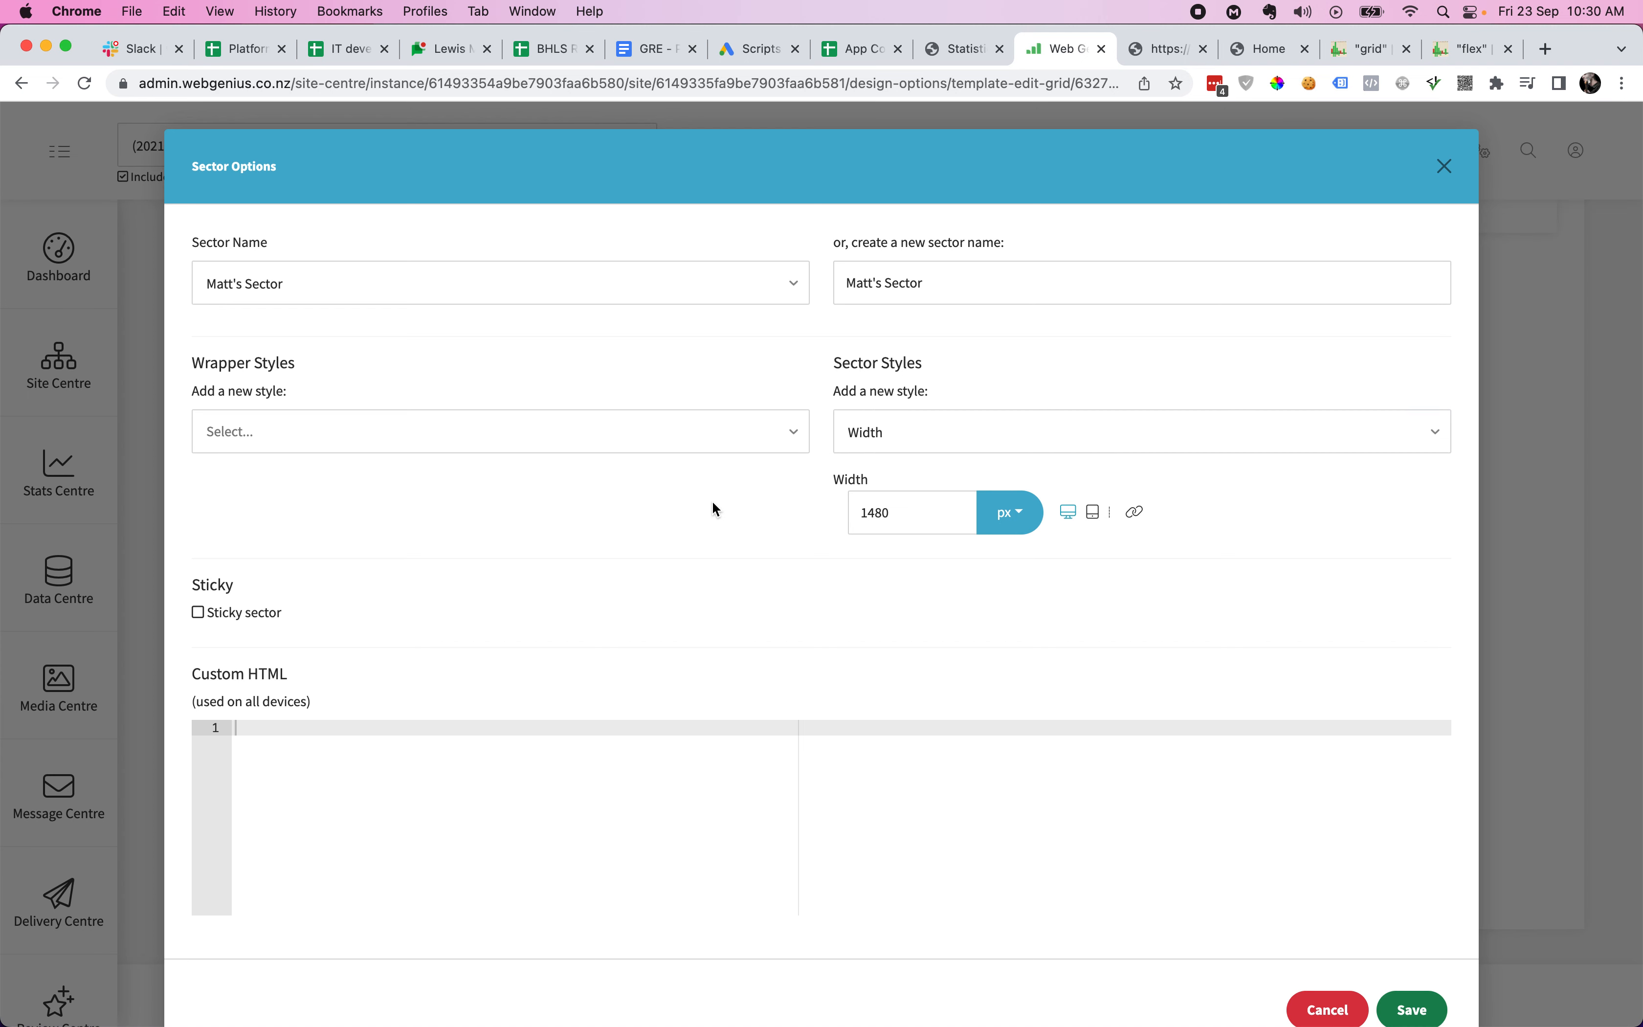
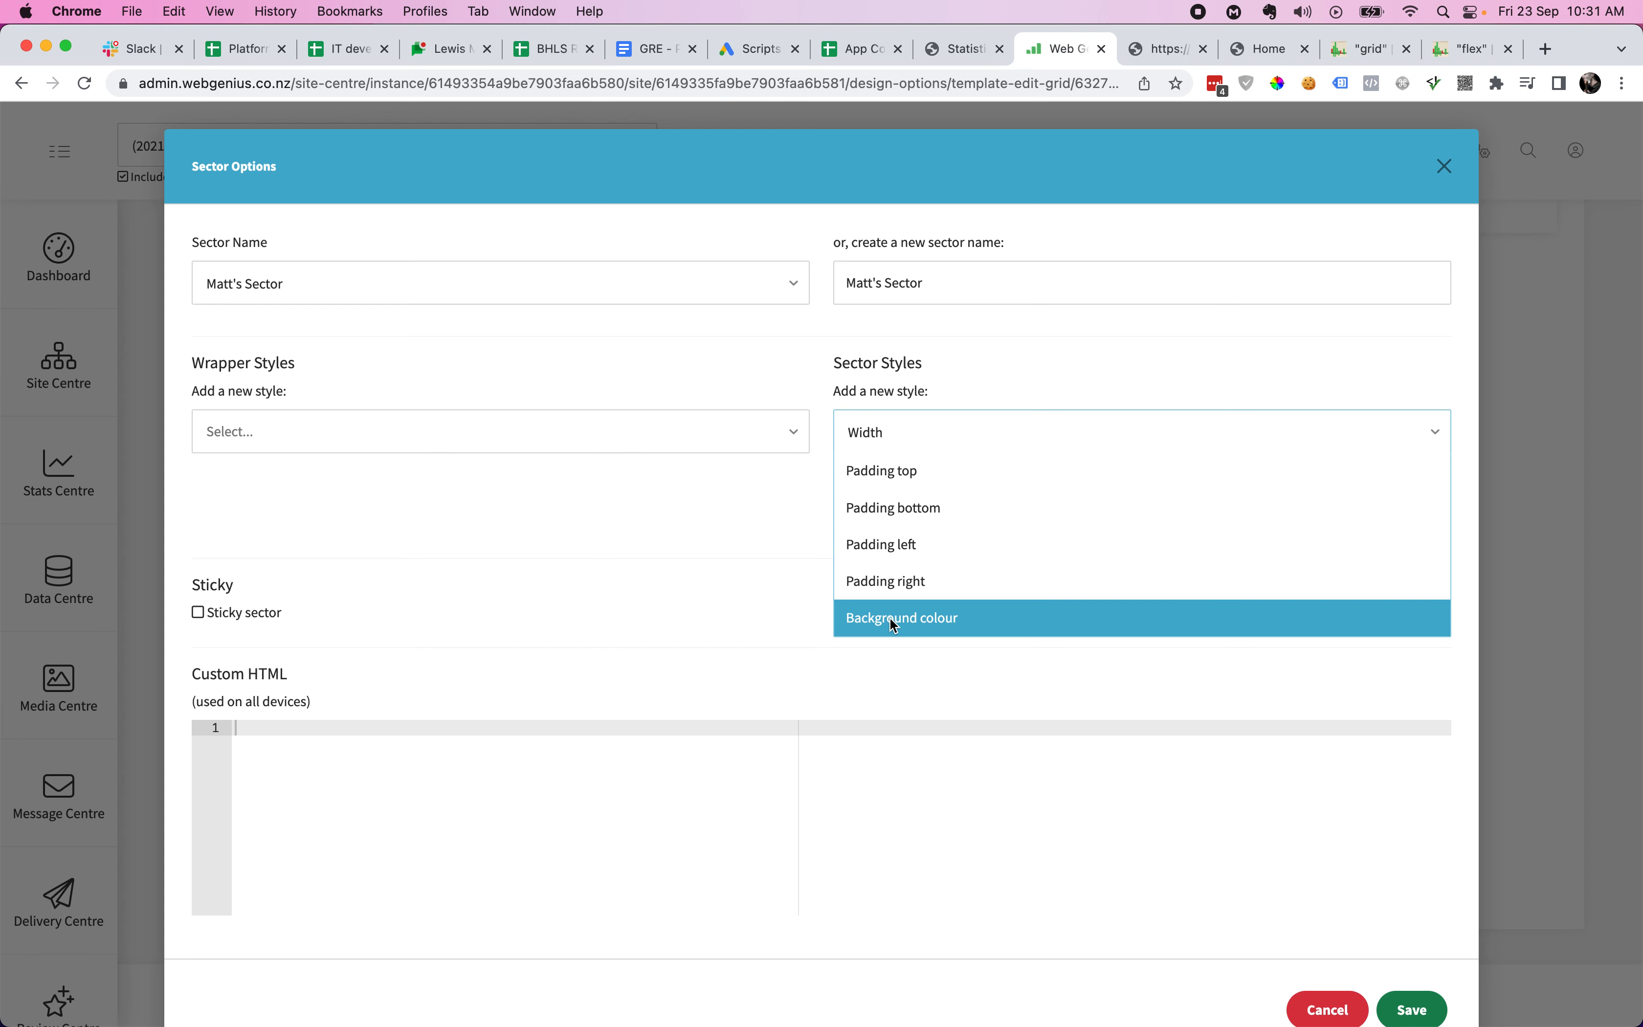
# - Keep Width at 1480 px as Matt's Sector's sector style, then view the live site preview
pyautogui.click(678, 495)
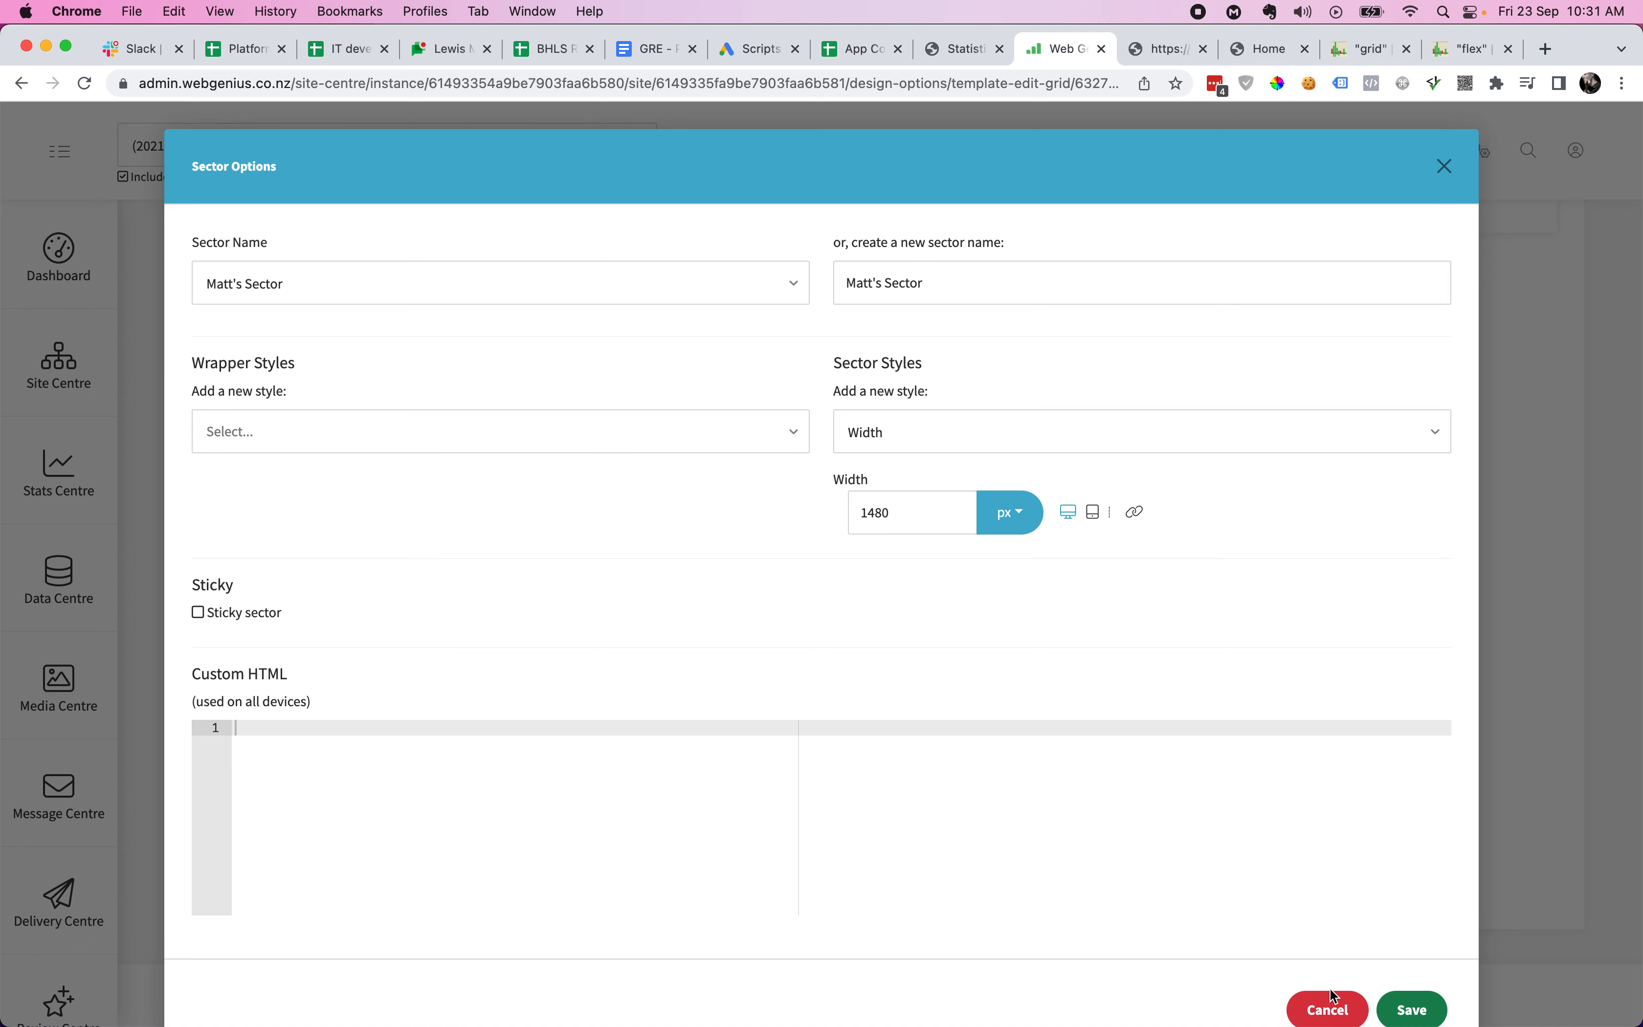
pyautogui.click(1170, 49)
# - Scroll through the live site preview to check Matt's Sector at 1480 px
pyautogui.scroll(-2, 1216, 581)
pyautogui.scroll(-2, 1216, 581)
pyautogui.scroll(3, 1215, 581)
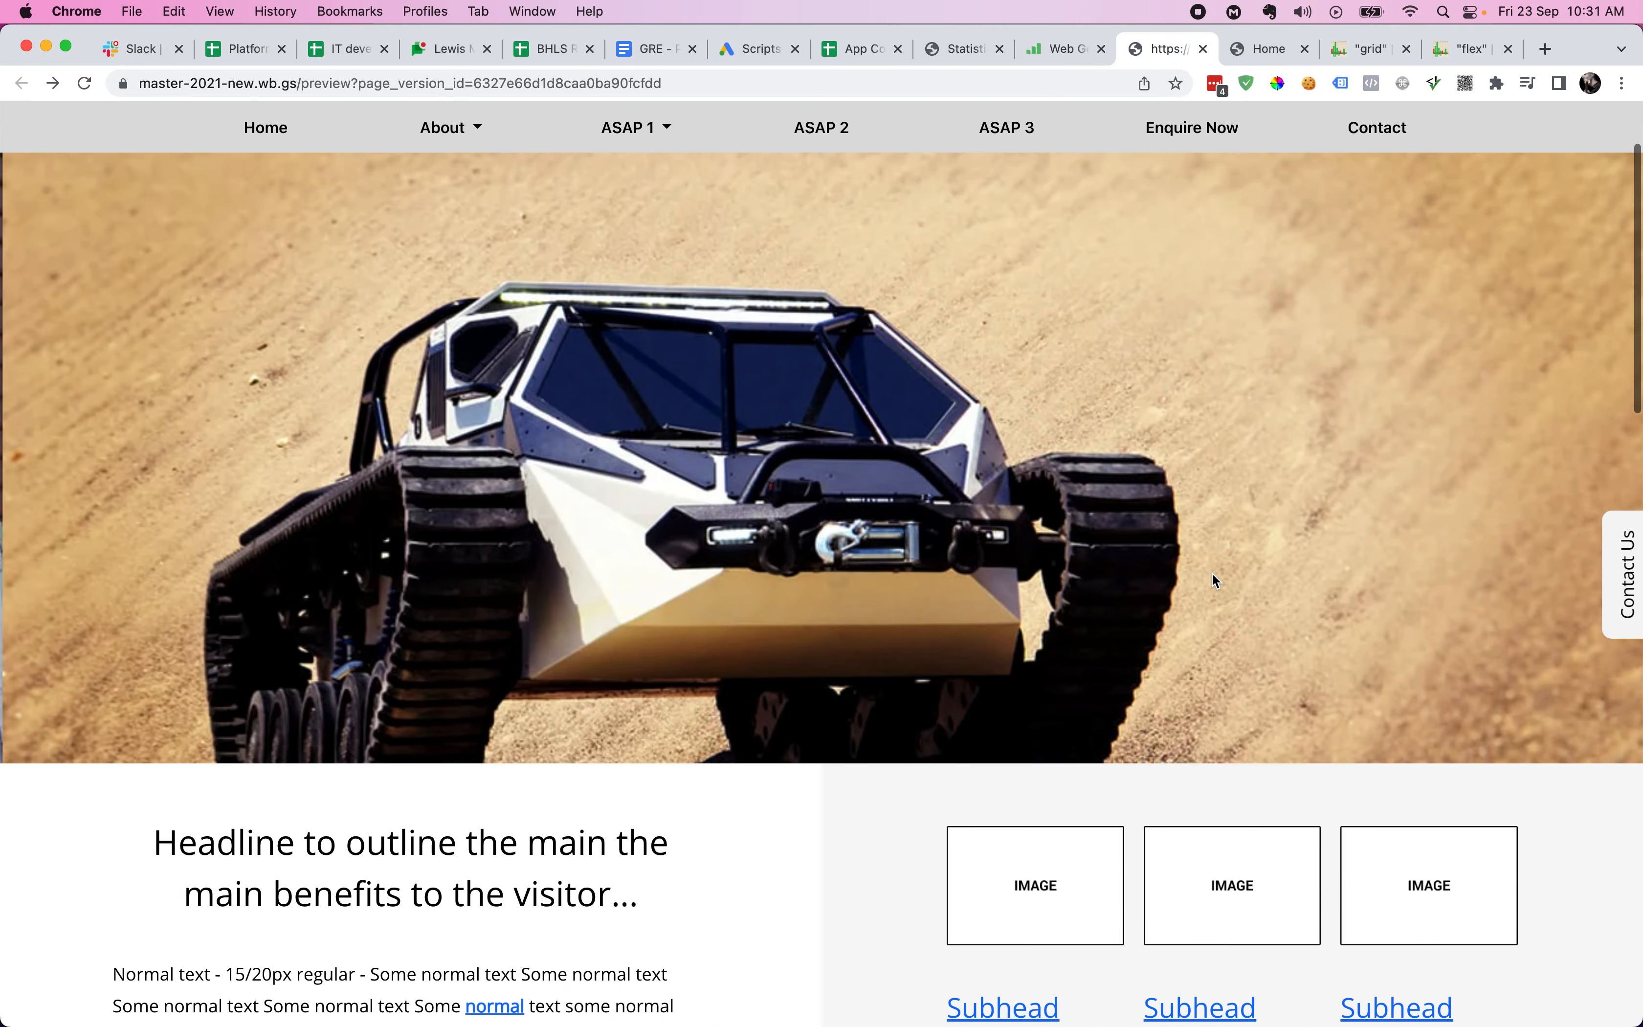
pyautogui.scroll(-3, 1502, 462)
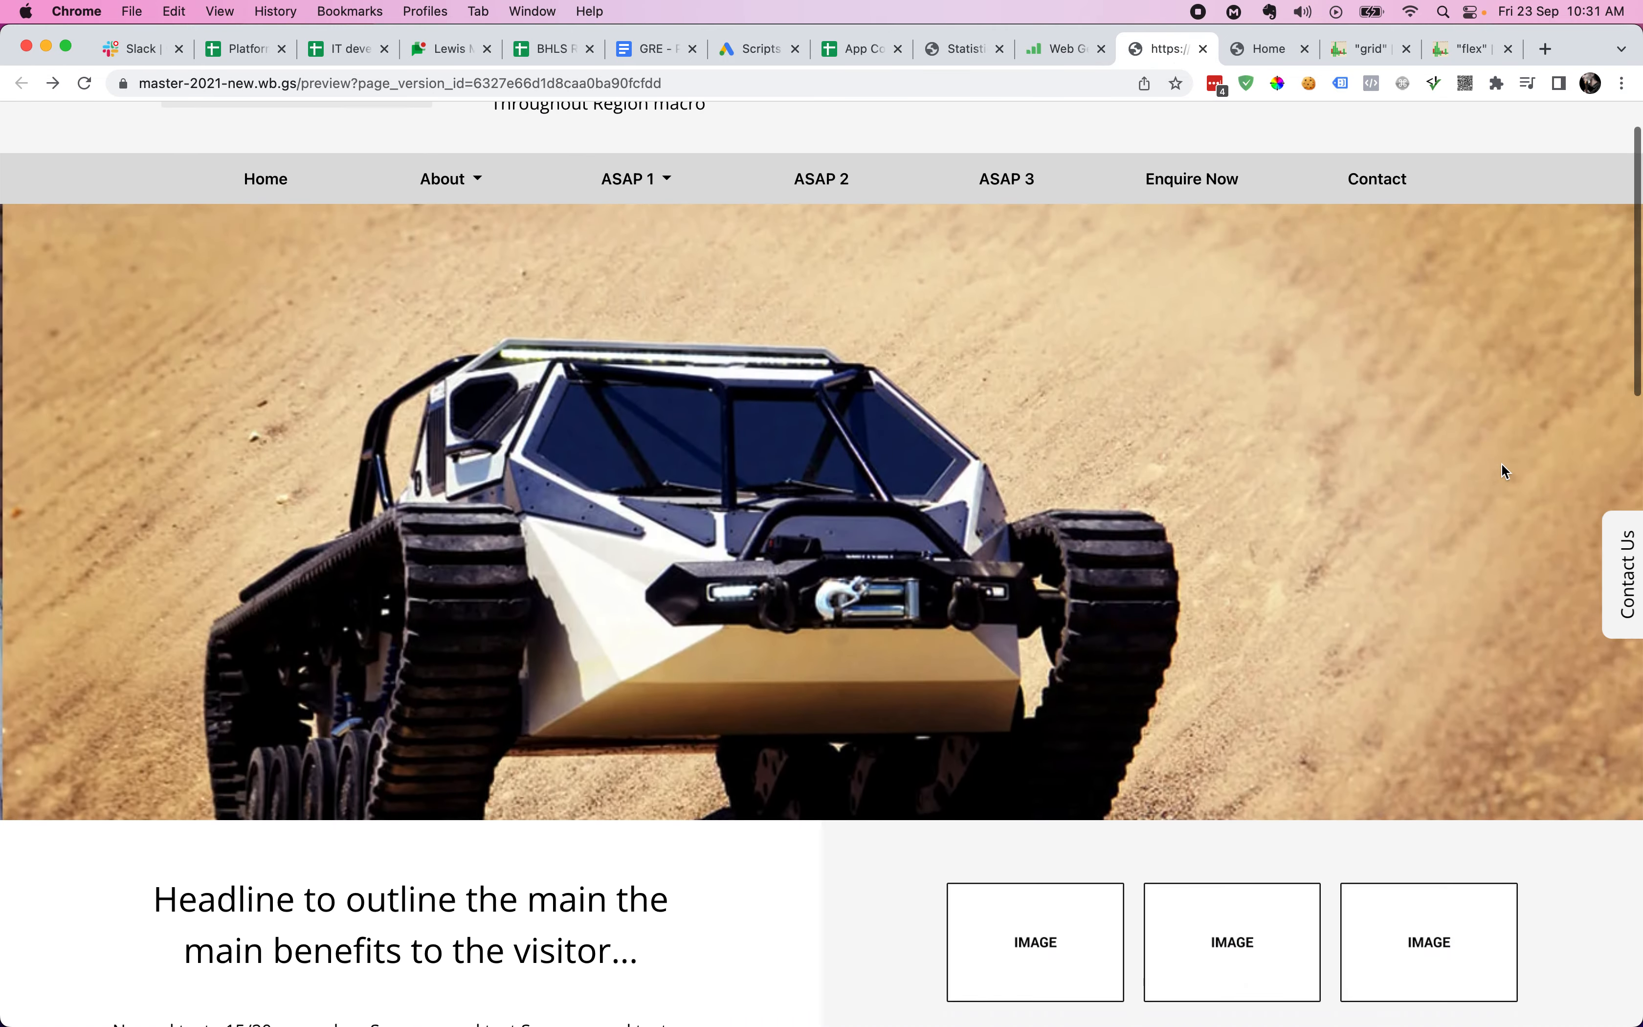
pyautogui.scroll(4, 1502, 463)
# - Cancel Matt's Sector's options without saving and scroll the Grid Test editor to the top
pyautogui.click(1063, 49)
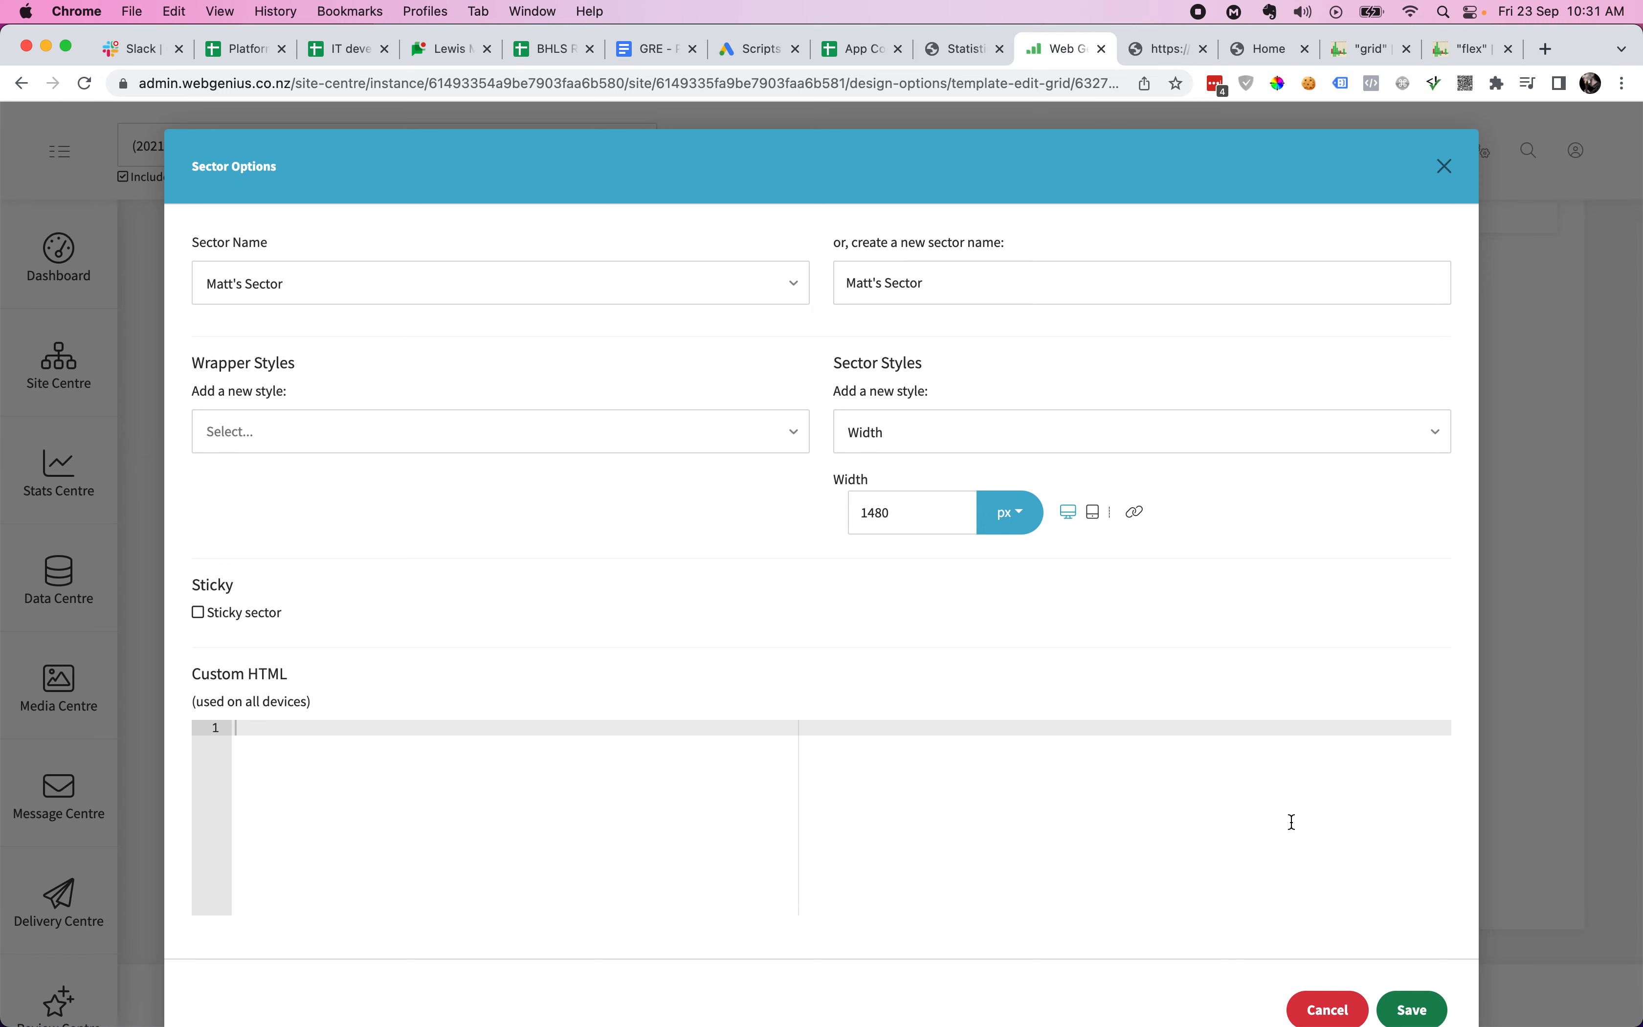
pyautogui.click(1318, 1008)
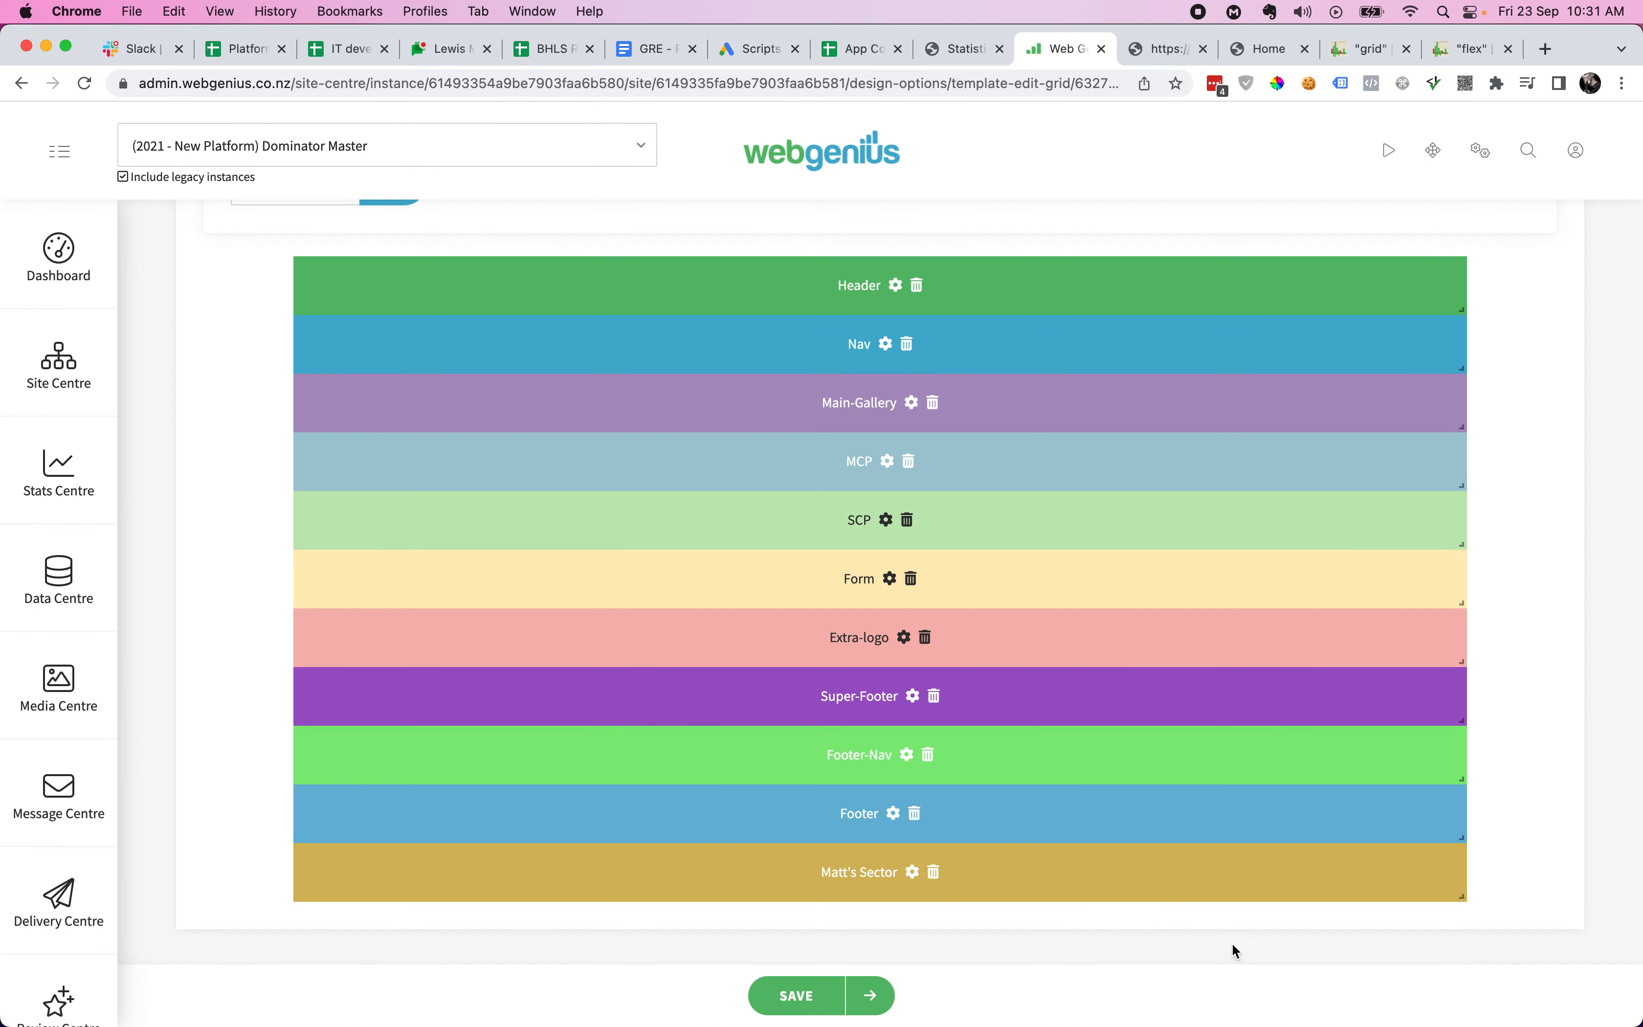
pyautogui.scroll(10, 1230, 939)
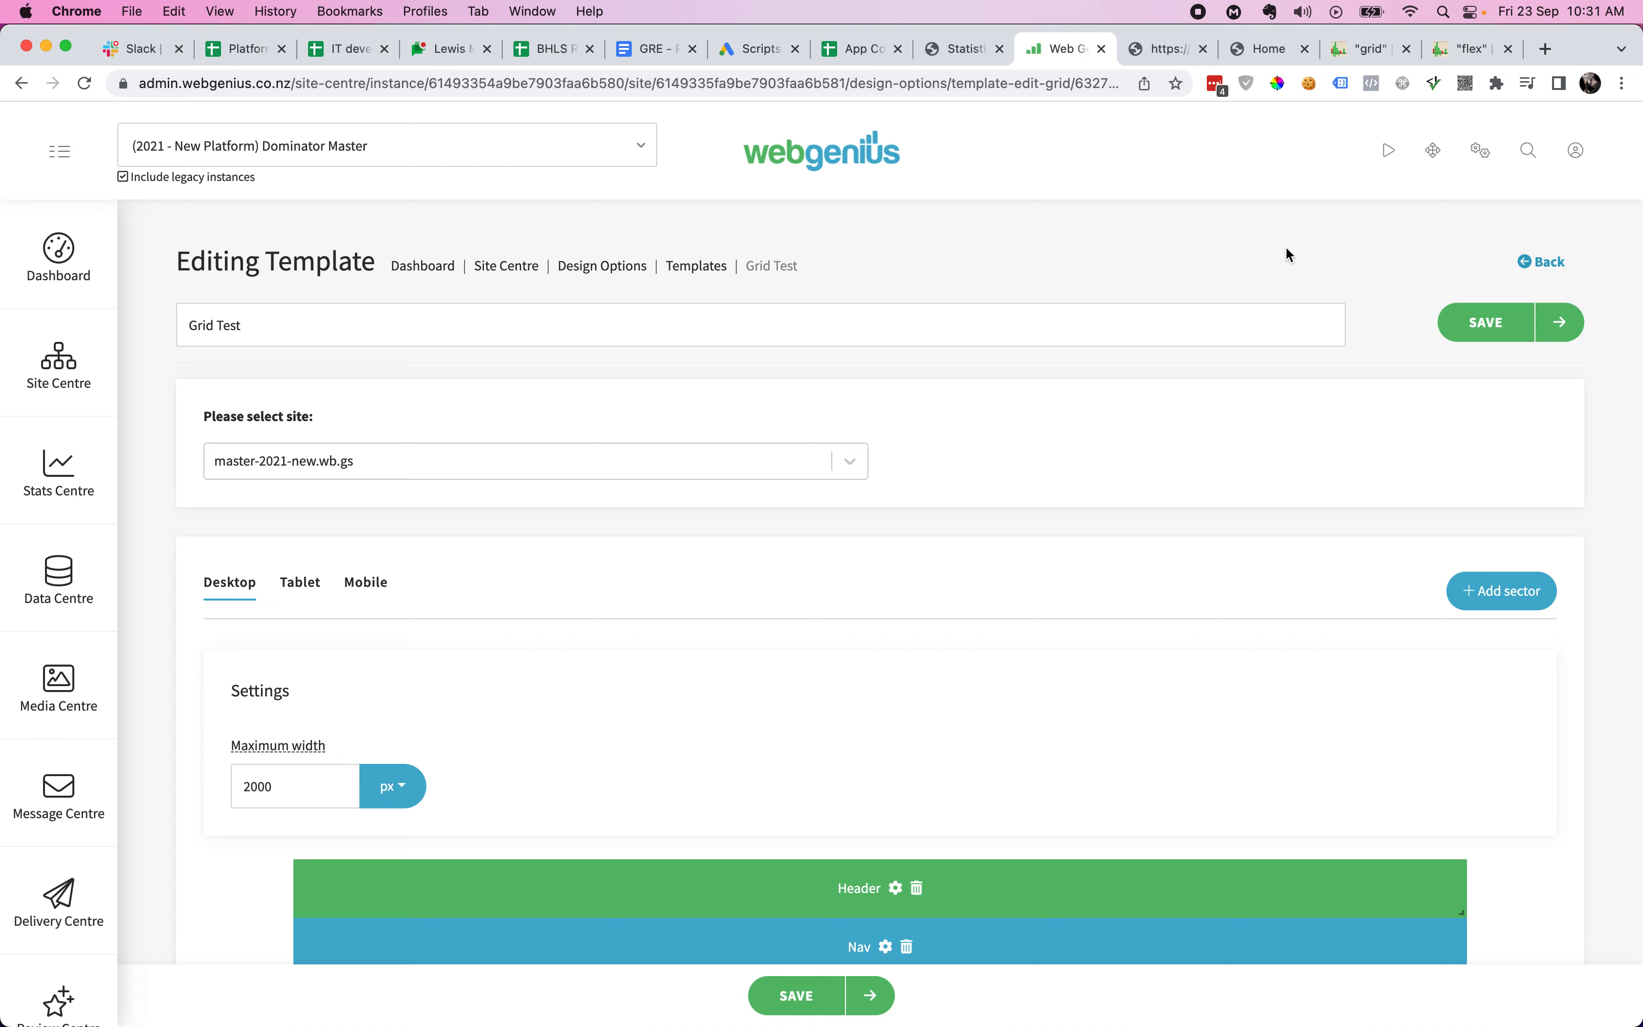
pyautogui.click(1372, 52)
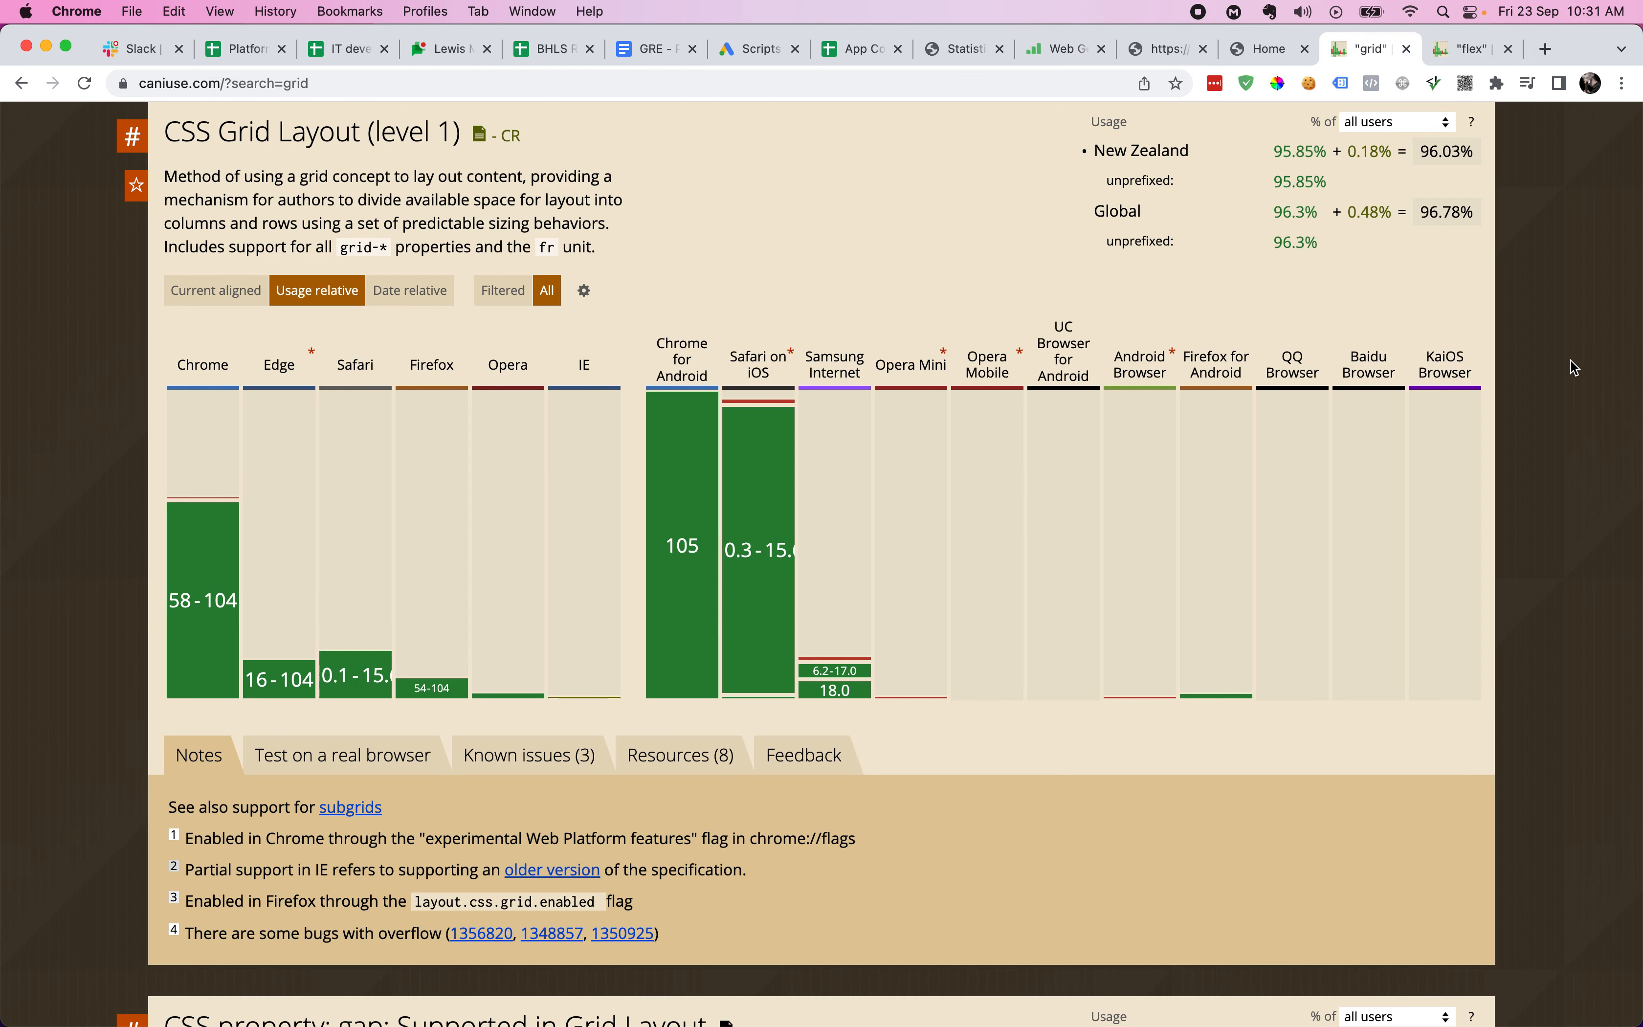
# - Read the CSS Grid support chart: 96.03% New Zealand total, plus Chrome, IE 11 and iOS Safari details
pyautogui.scroll(5, 1575, 368)
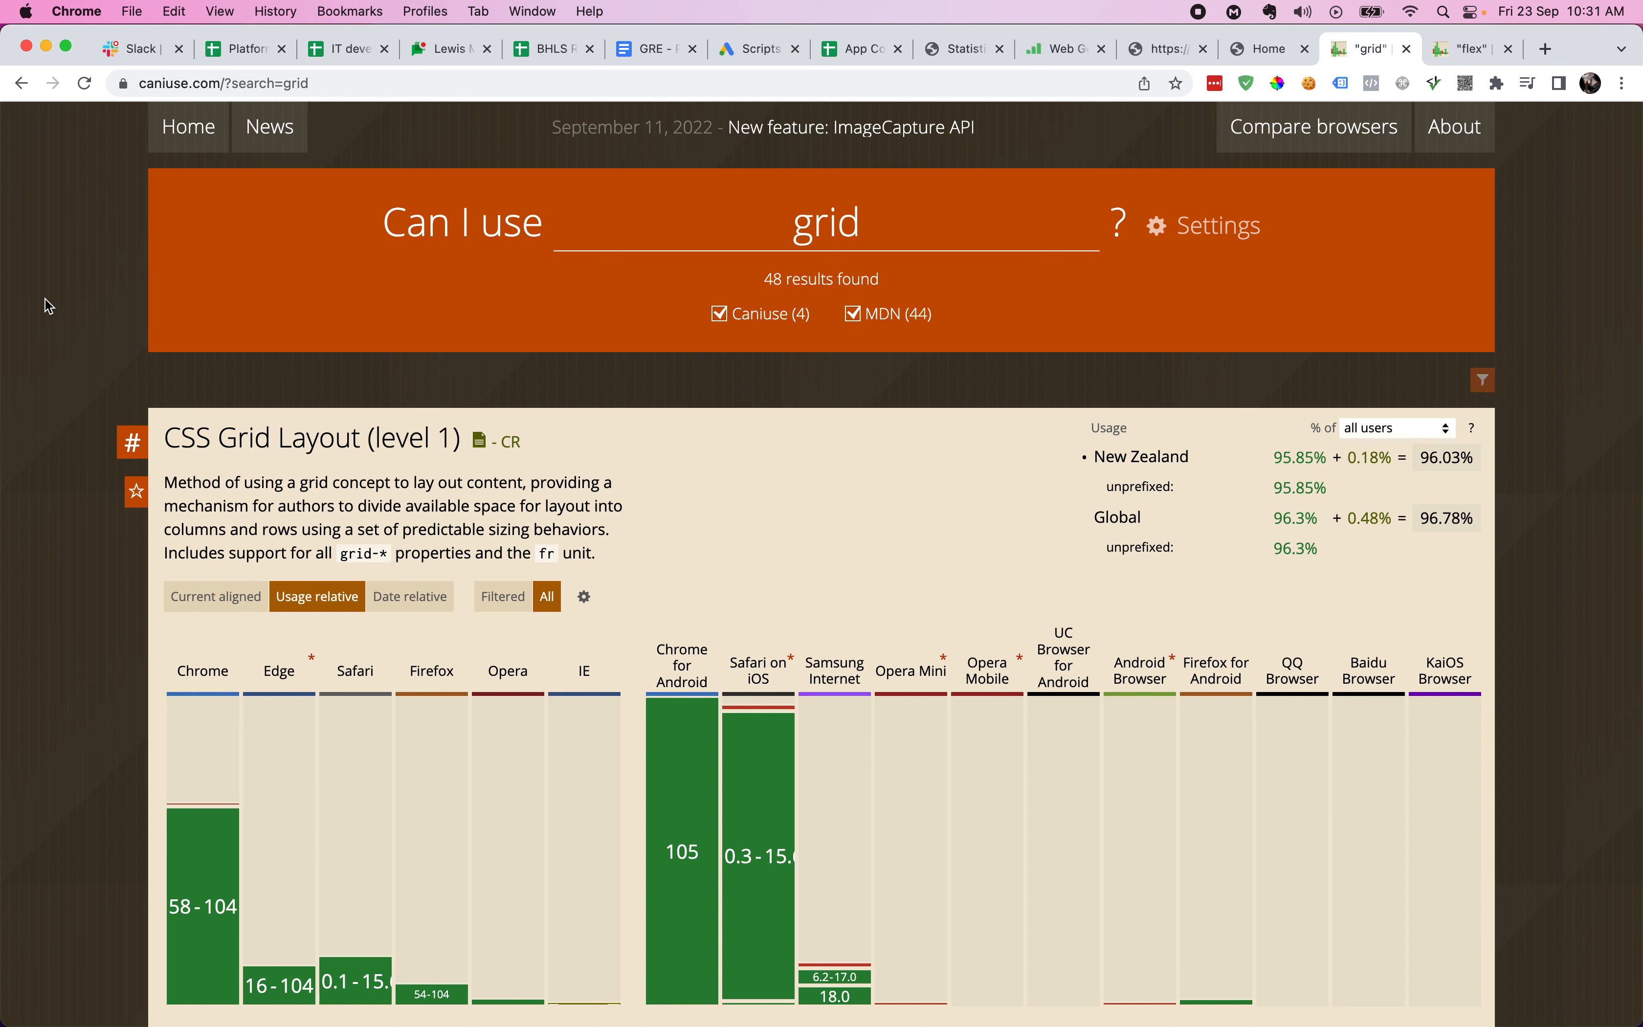
pyautogui.scroll(-5, 48, 306)
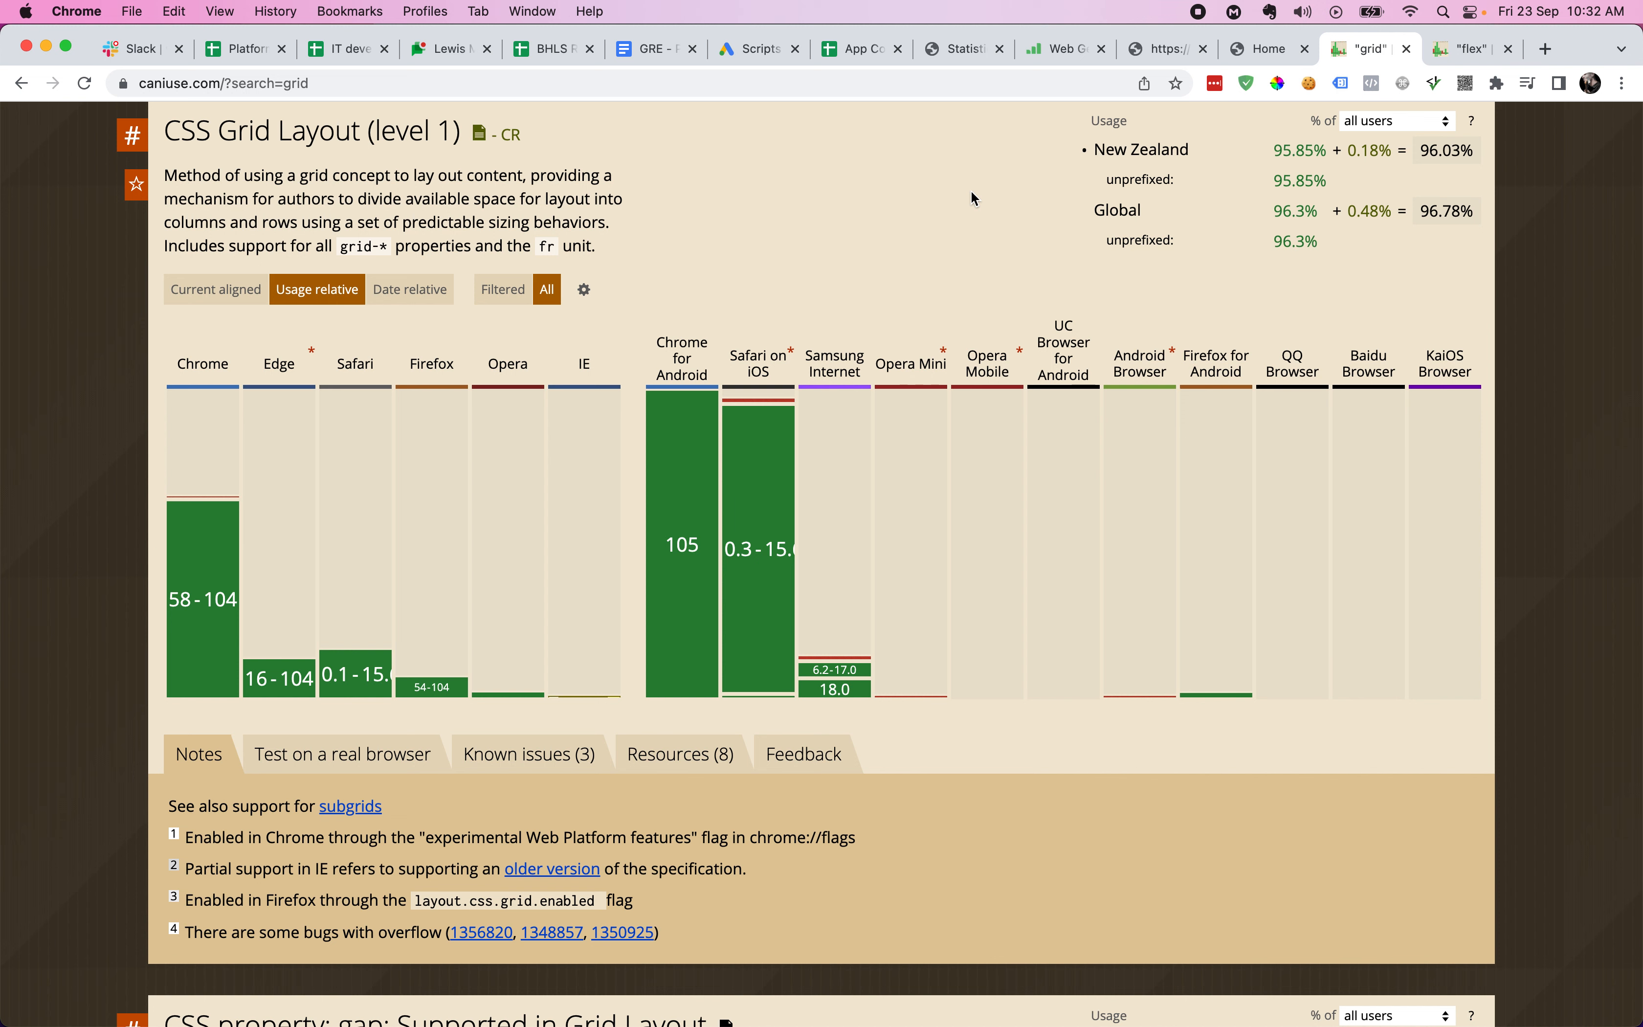
pyautogui.doubleClick(1436, 149)
pyautogui.click(1564, 244)
pyautogui.moveTo(224, 502)
pyautogui.moveTo(597, 702)
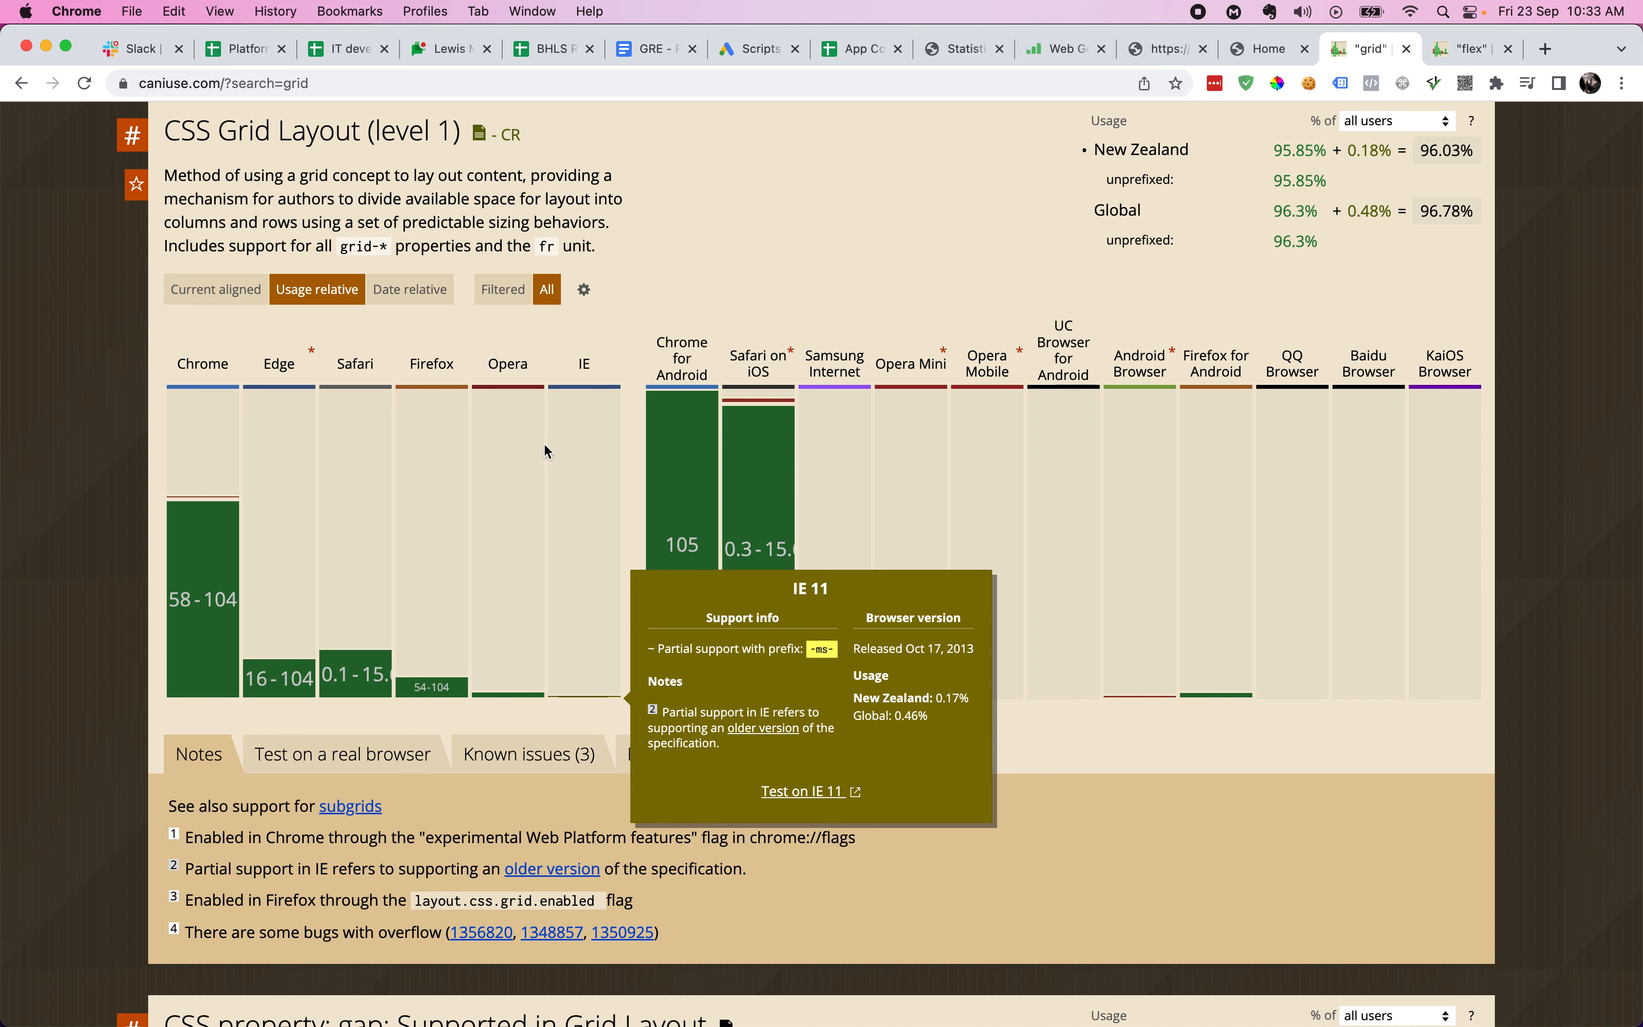
pyautogui.moveTo(783, 406)
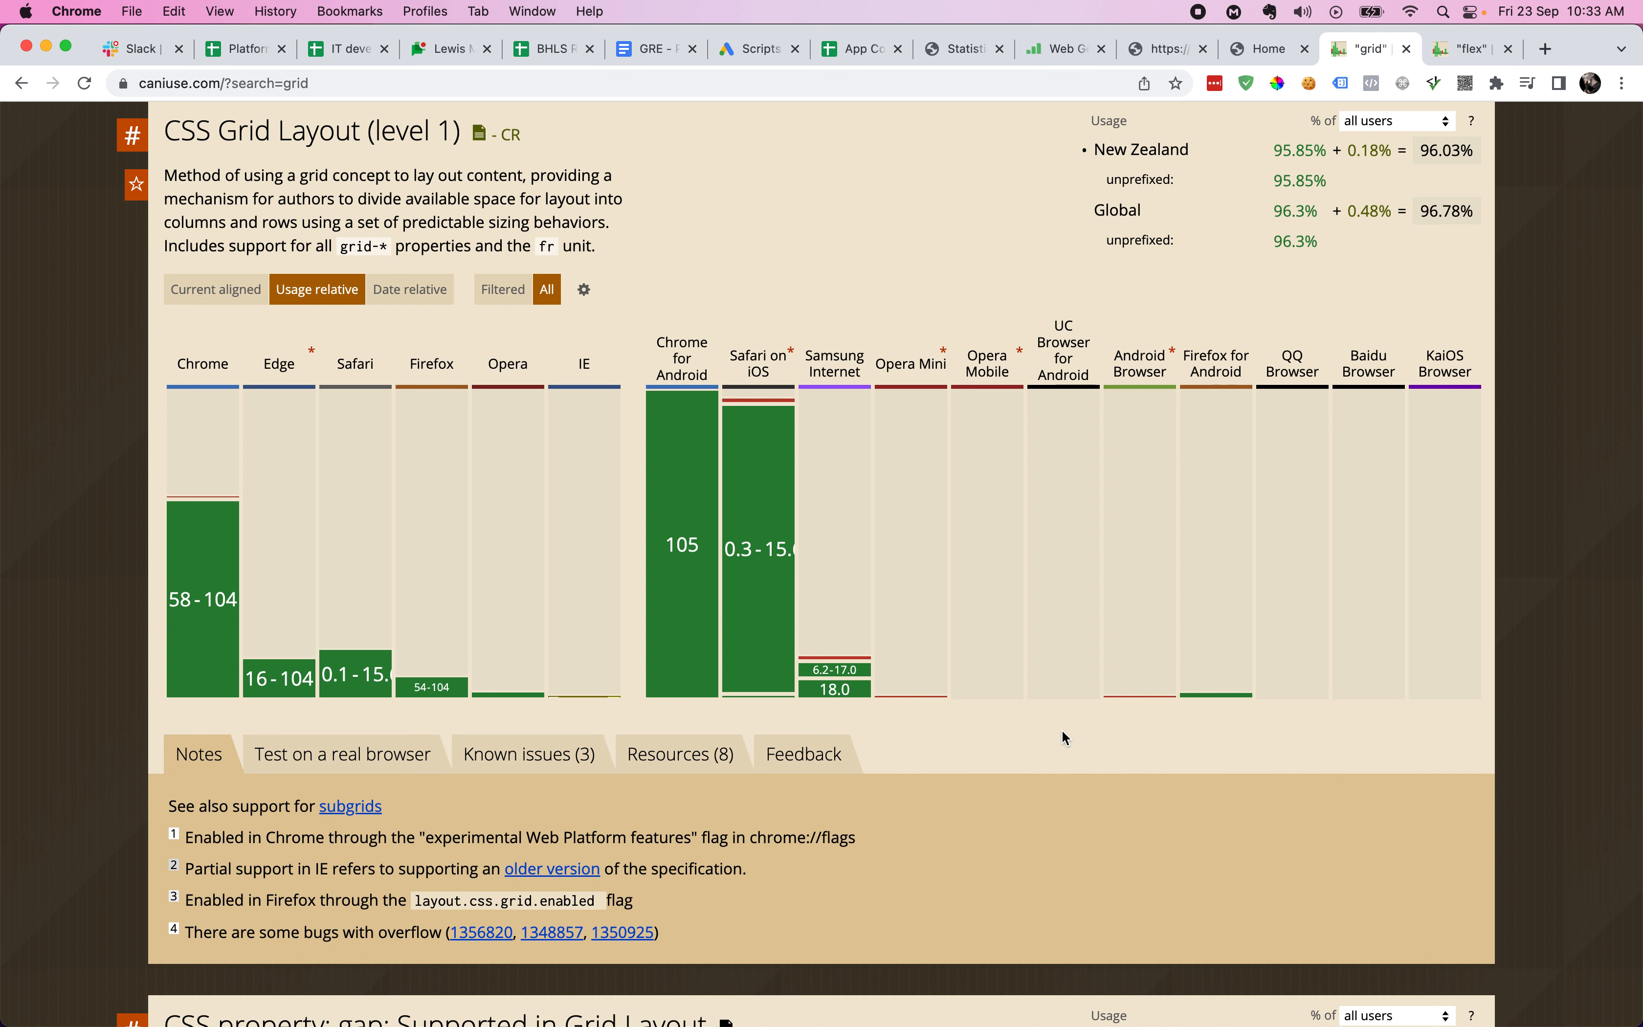
# - Inspect the home preview's Enquire Now link, nav and ul.navbar-nav flex-direction row styles in DevTools
pyautogui.click(1267, 55)
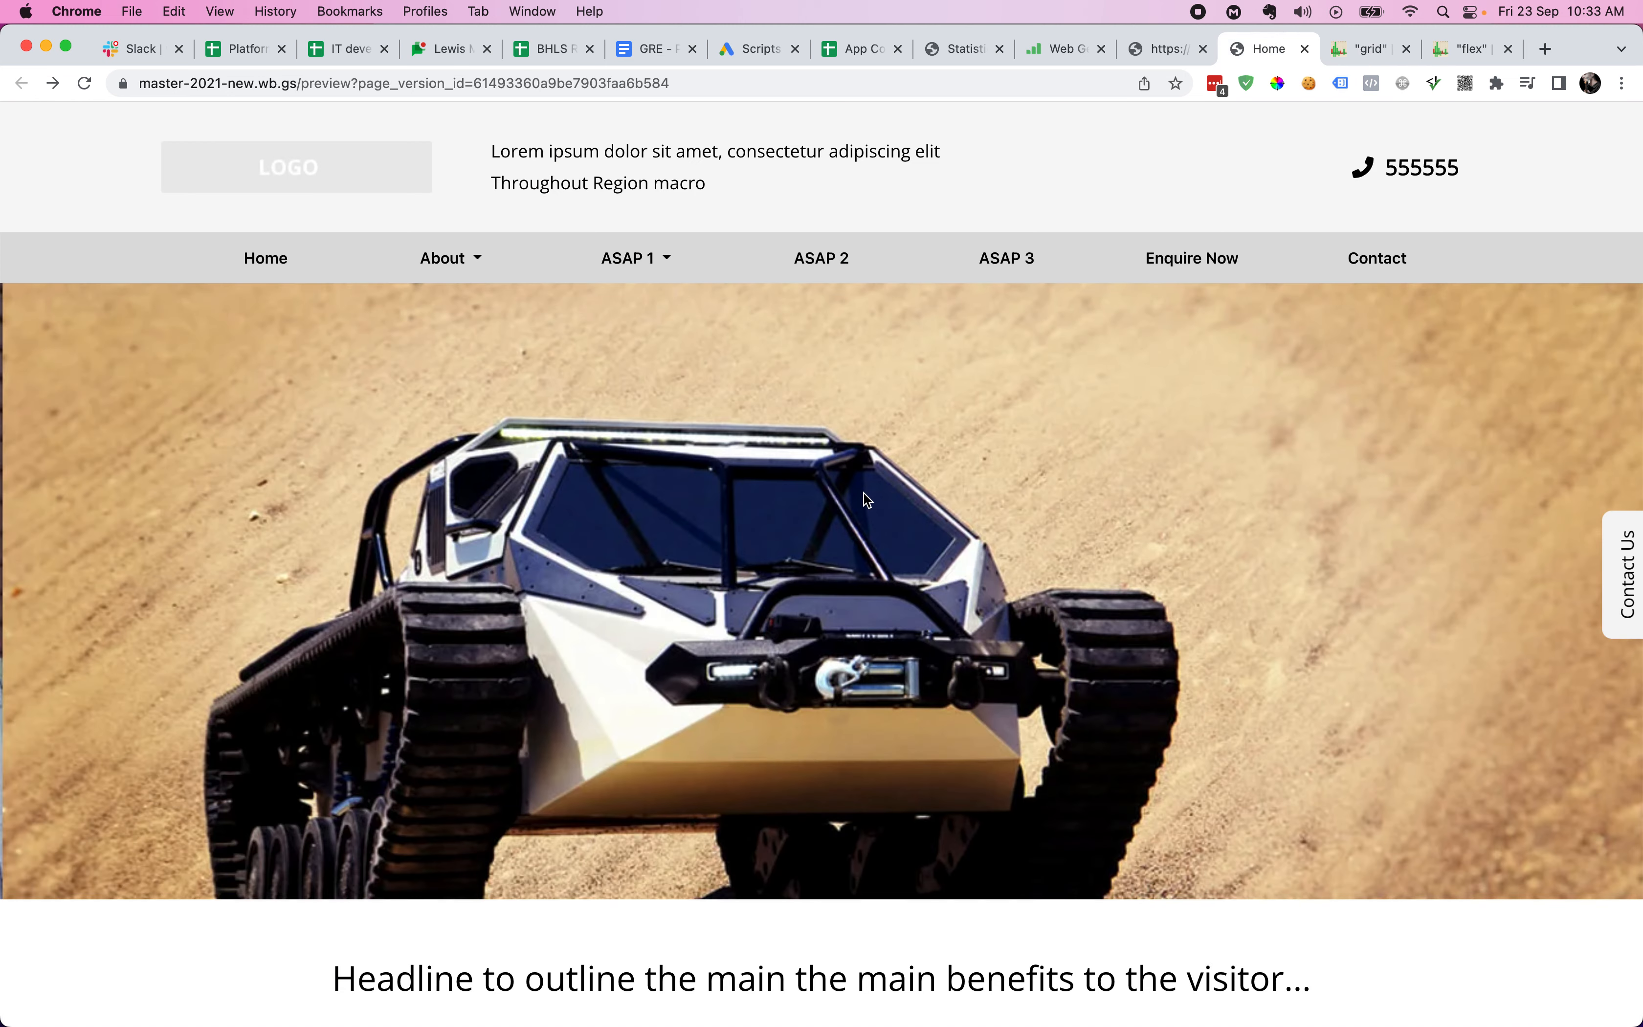
pyautogui.press('super+alt+i')
pyautogui.press('super+shift+c')
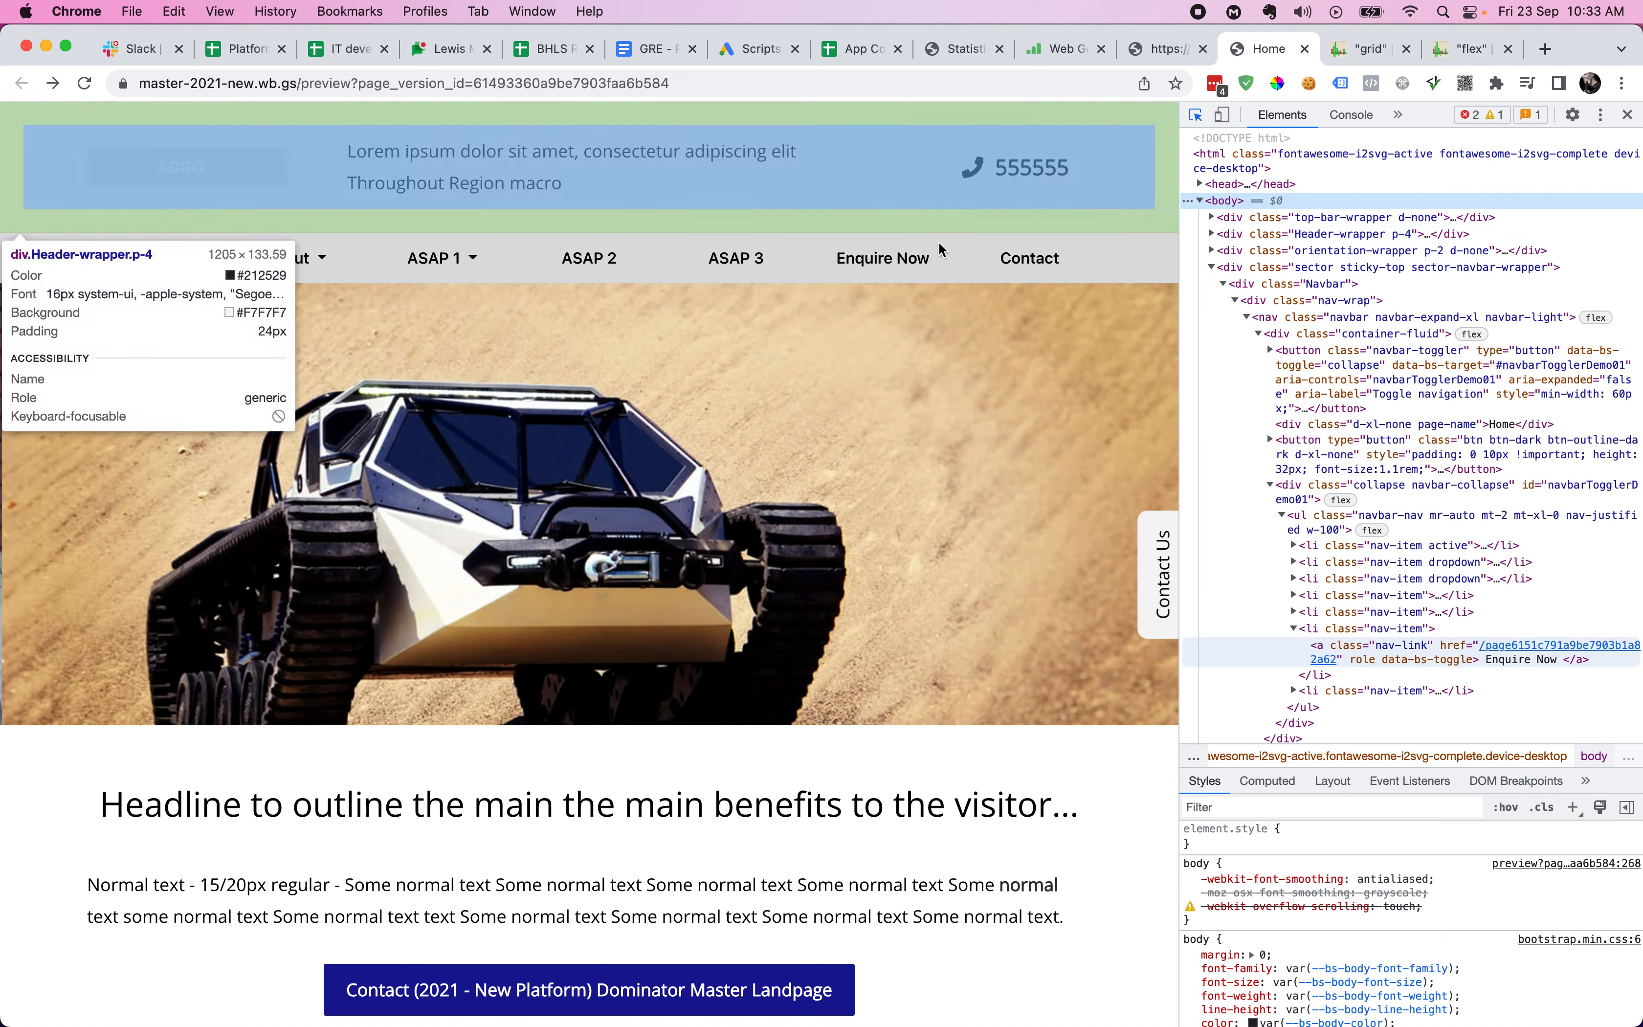
pyautogui.click(937, 246)
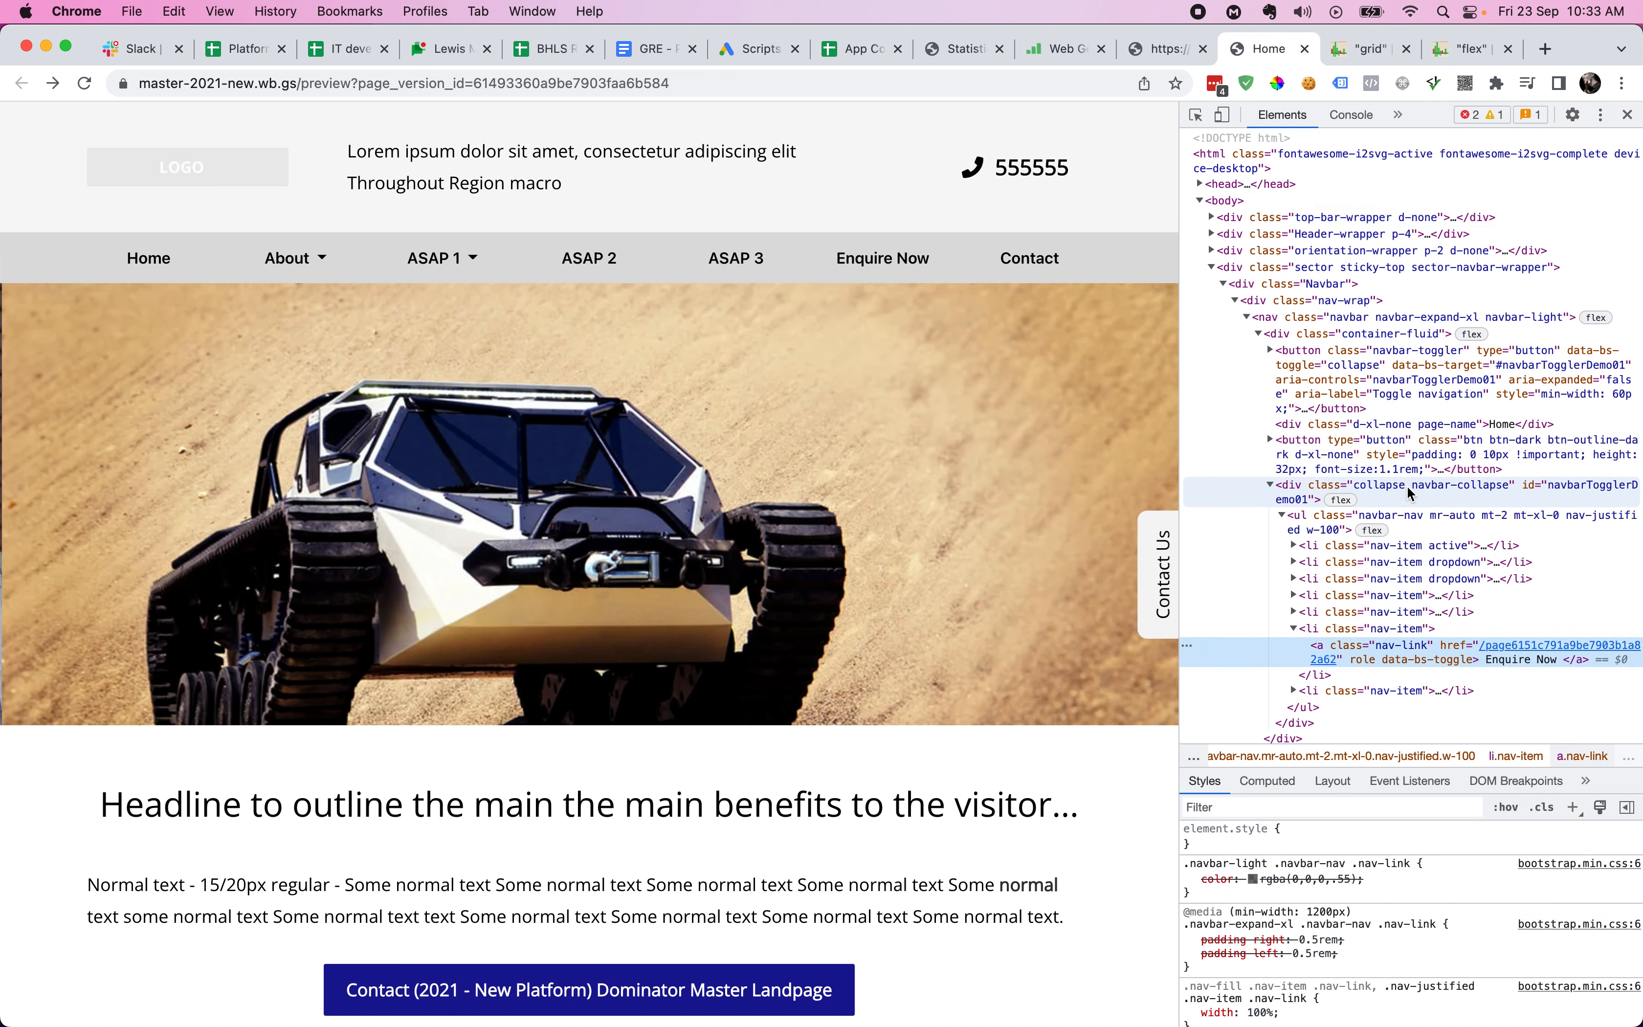
pyautogui.click(1597, 318)
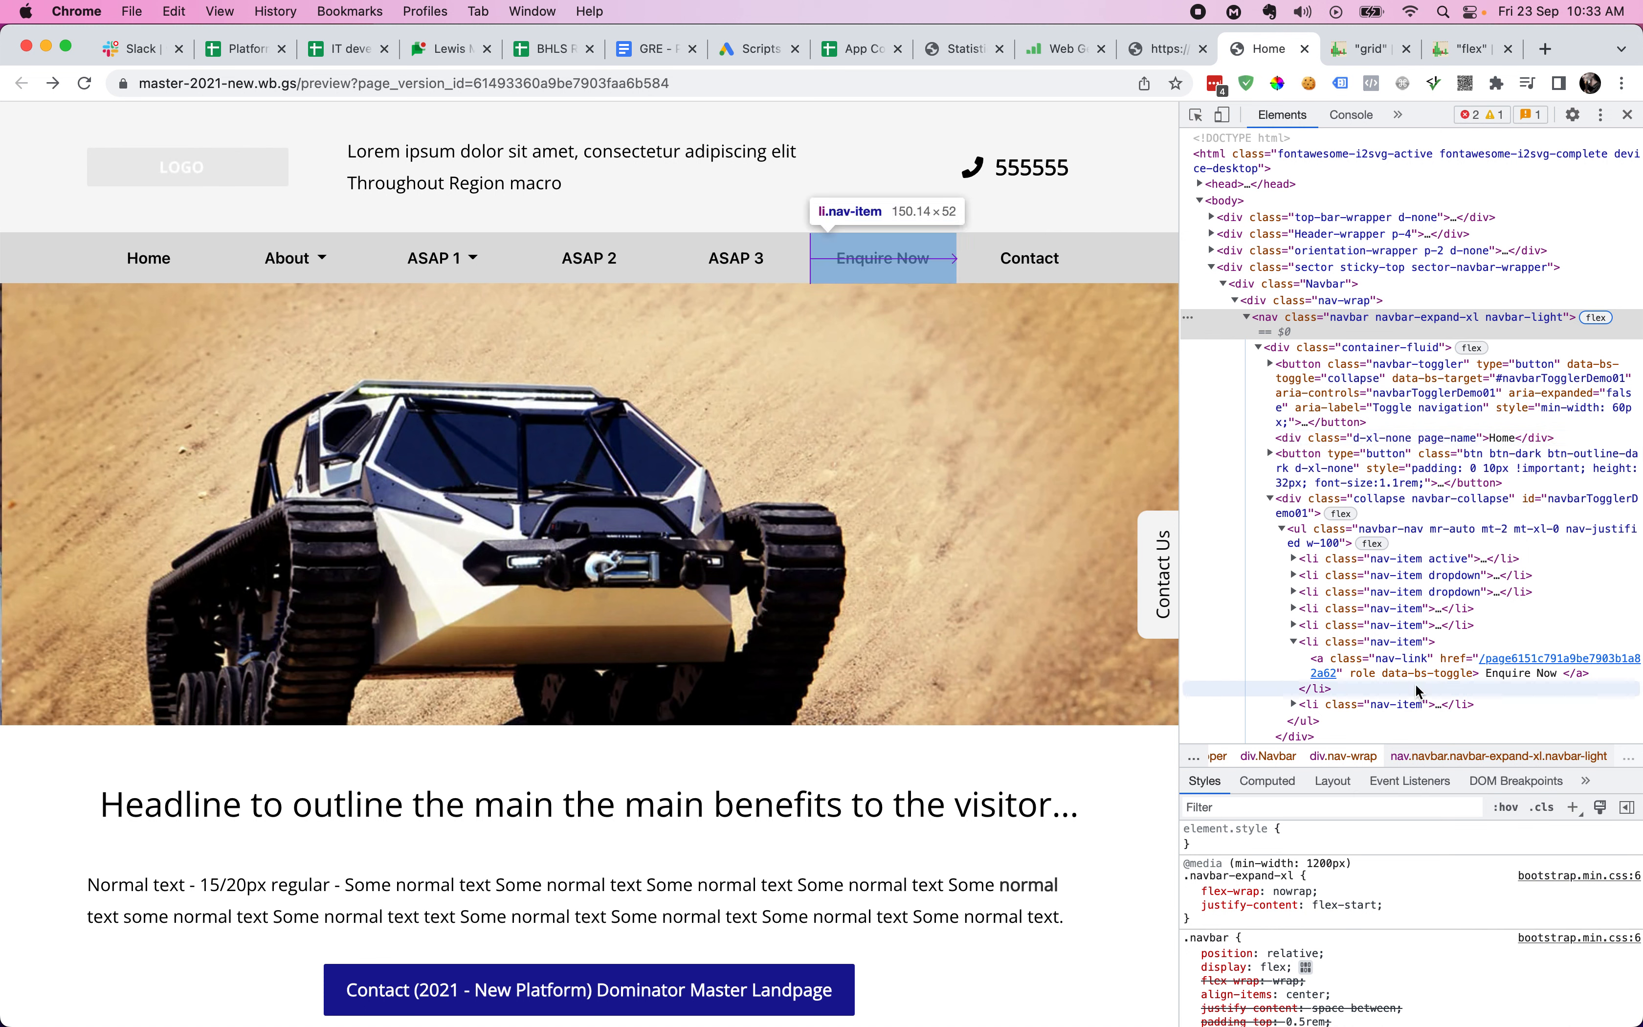
pyautogui.click(1382, 544)
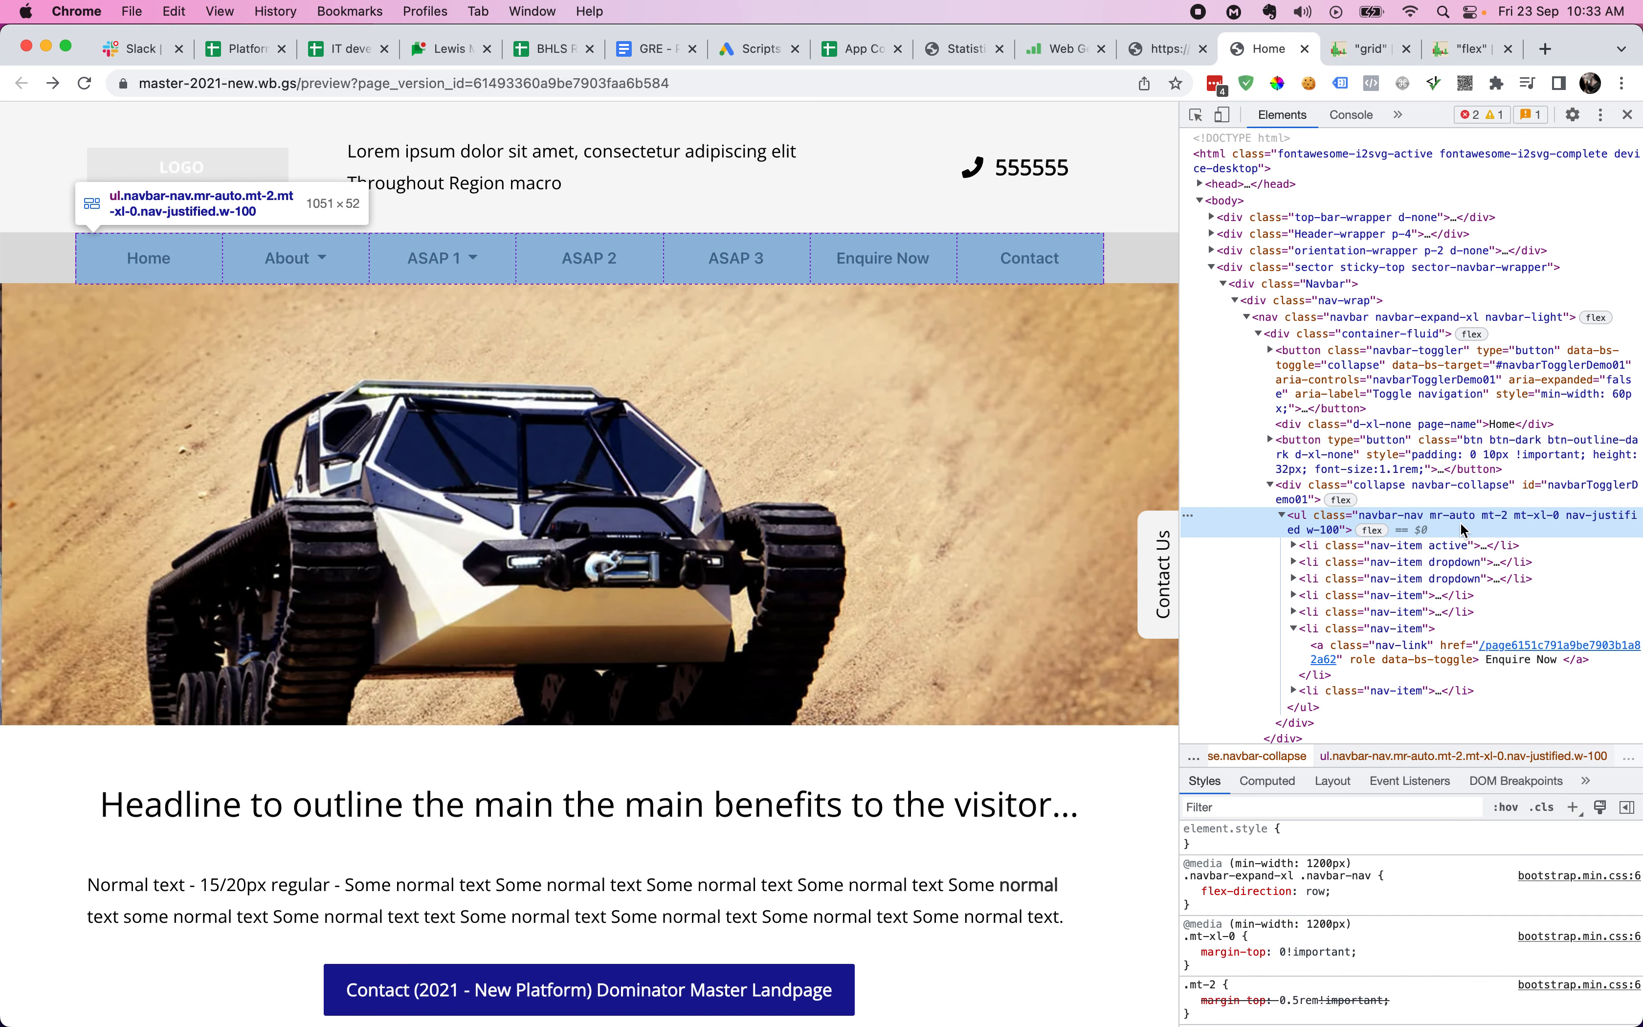
pyautogui.click(1466, 49)
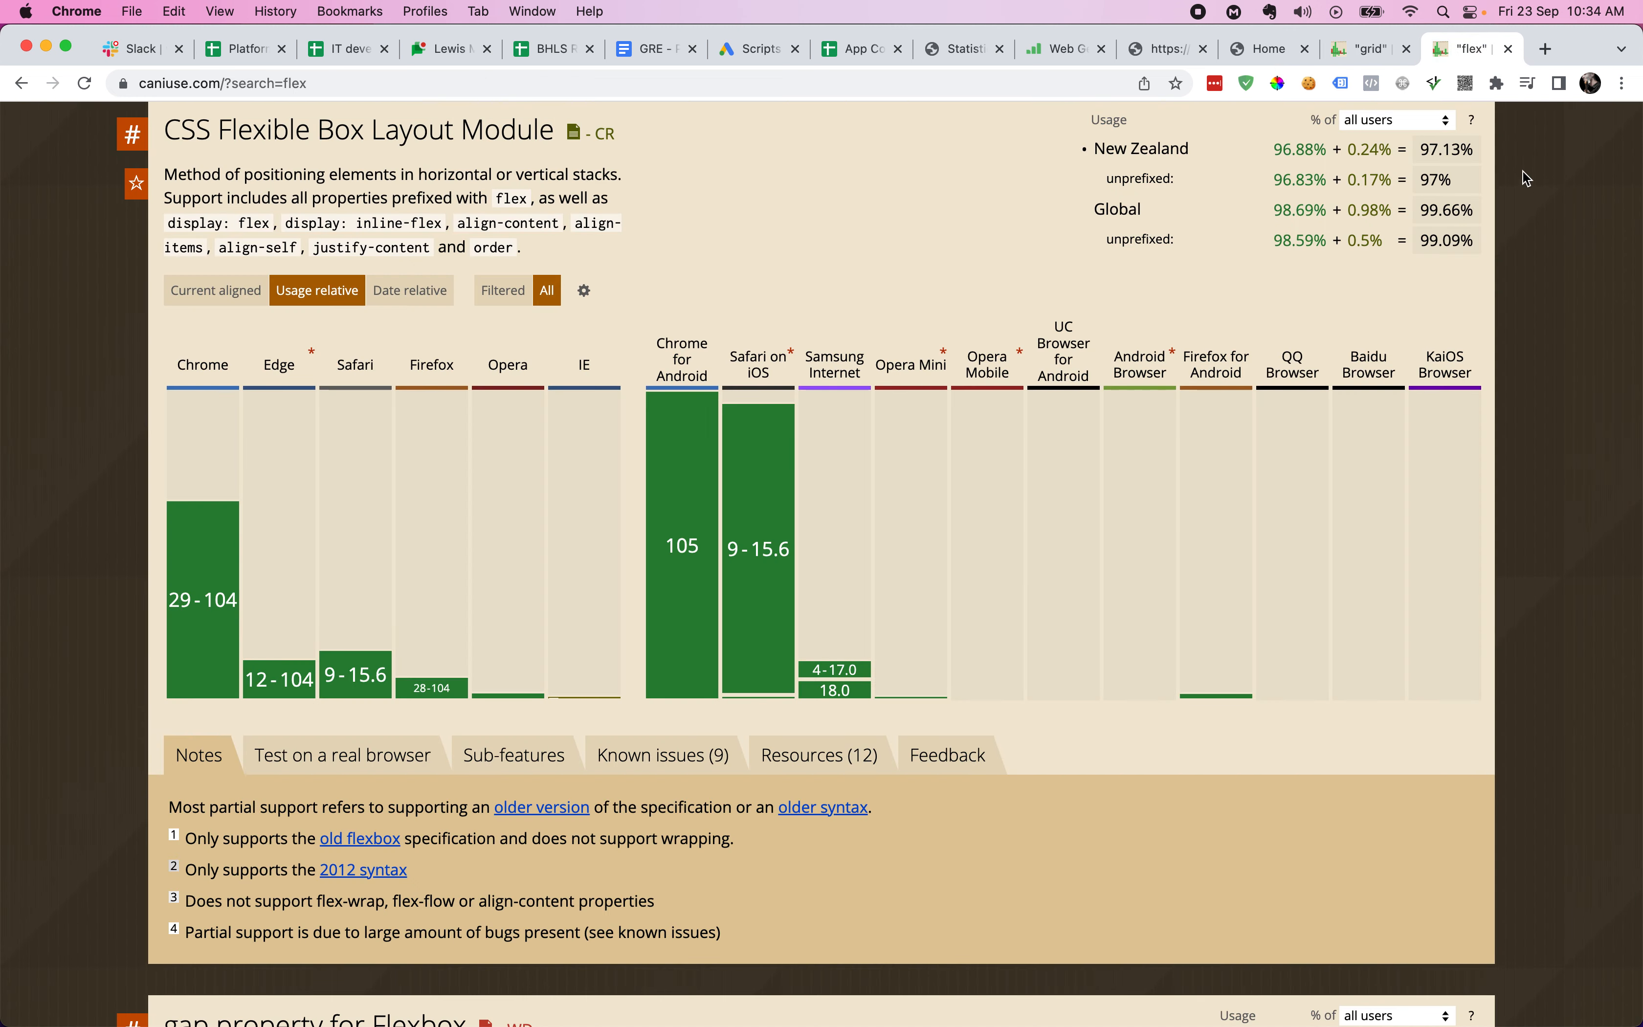
# - Compare New Zealand support totals for flexbox (97.13%) and grid (96.03%), then return to Web Genius
pyautogui.tripleClick(1433, 150)
pyautogui.click(1526, 157)
pyautogui.hotkey('ctrl', 'shift', 'Tab')
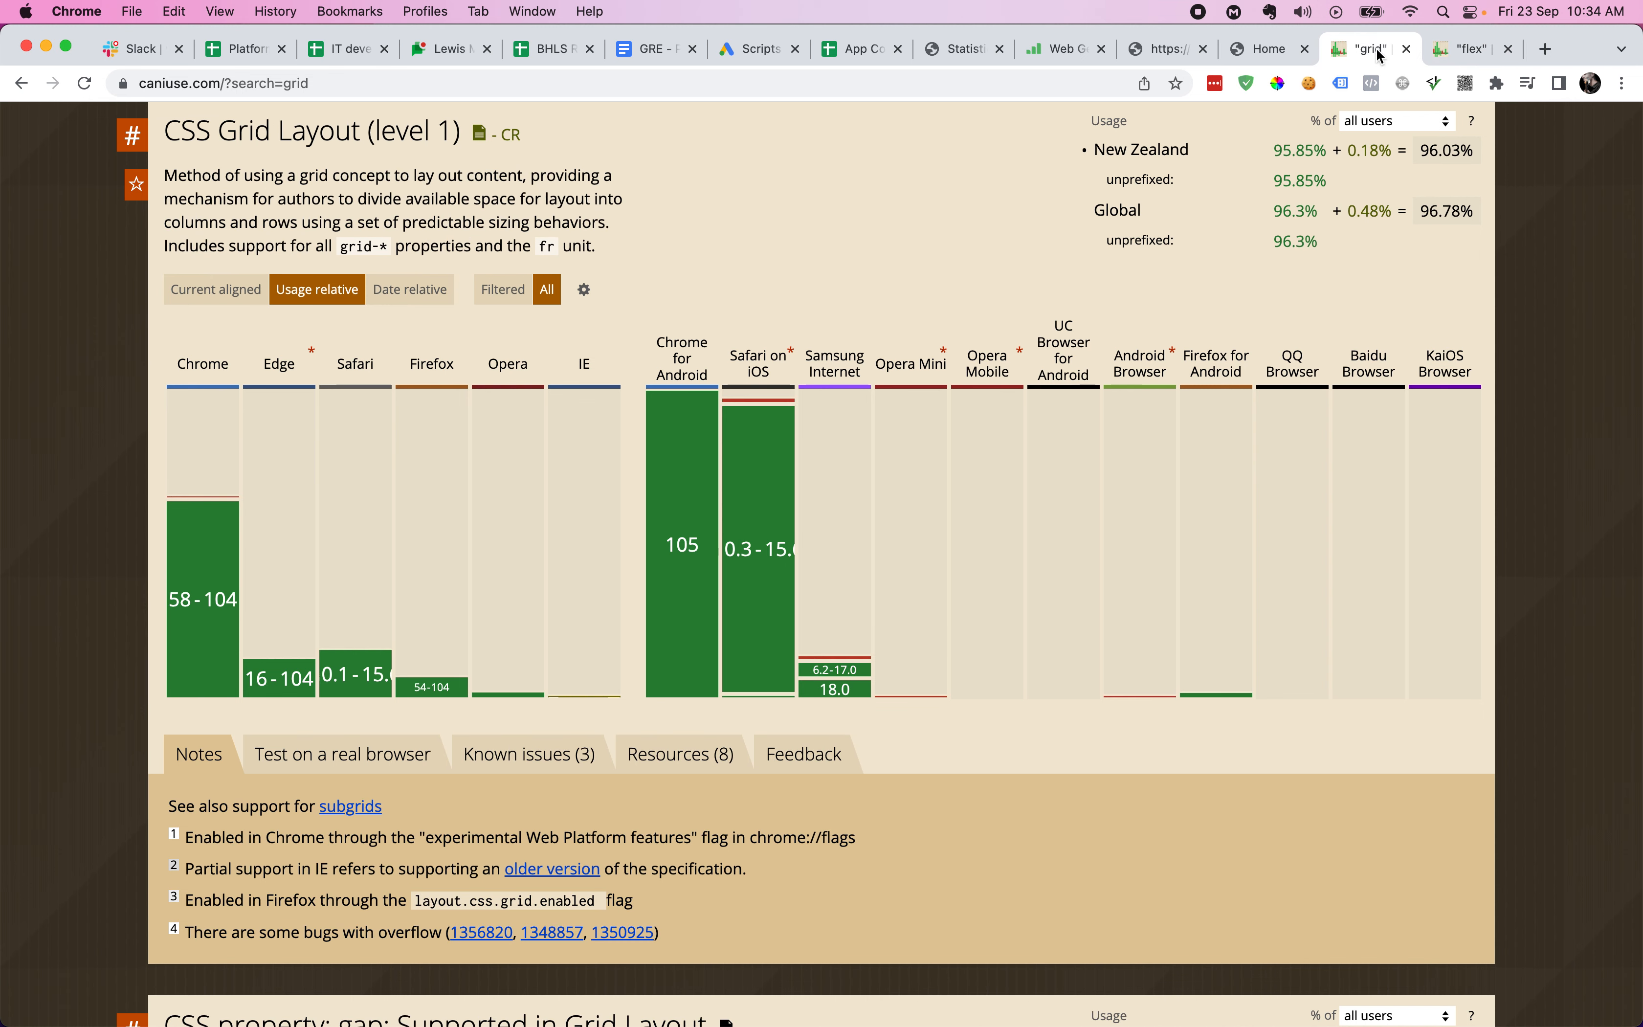
pyautogui.doubleClick(1436, 150)
pyautogui.click(1573, 305)
pyautogui.hotkey('ctrl', 'shift', 'Tab')
pyautogui.hotkey('ctrl', 'shift', 'Tab')
pyautogui.hotkey('ctrl', 'shift', 'Tab')
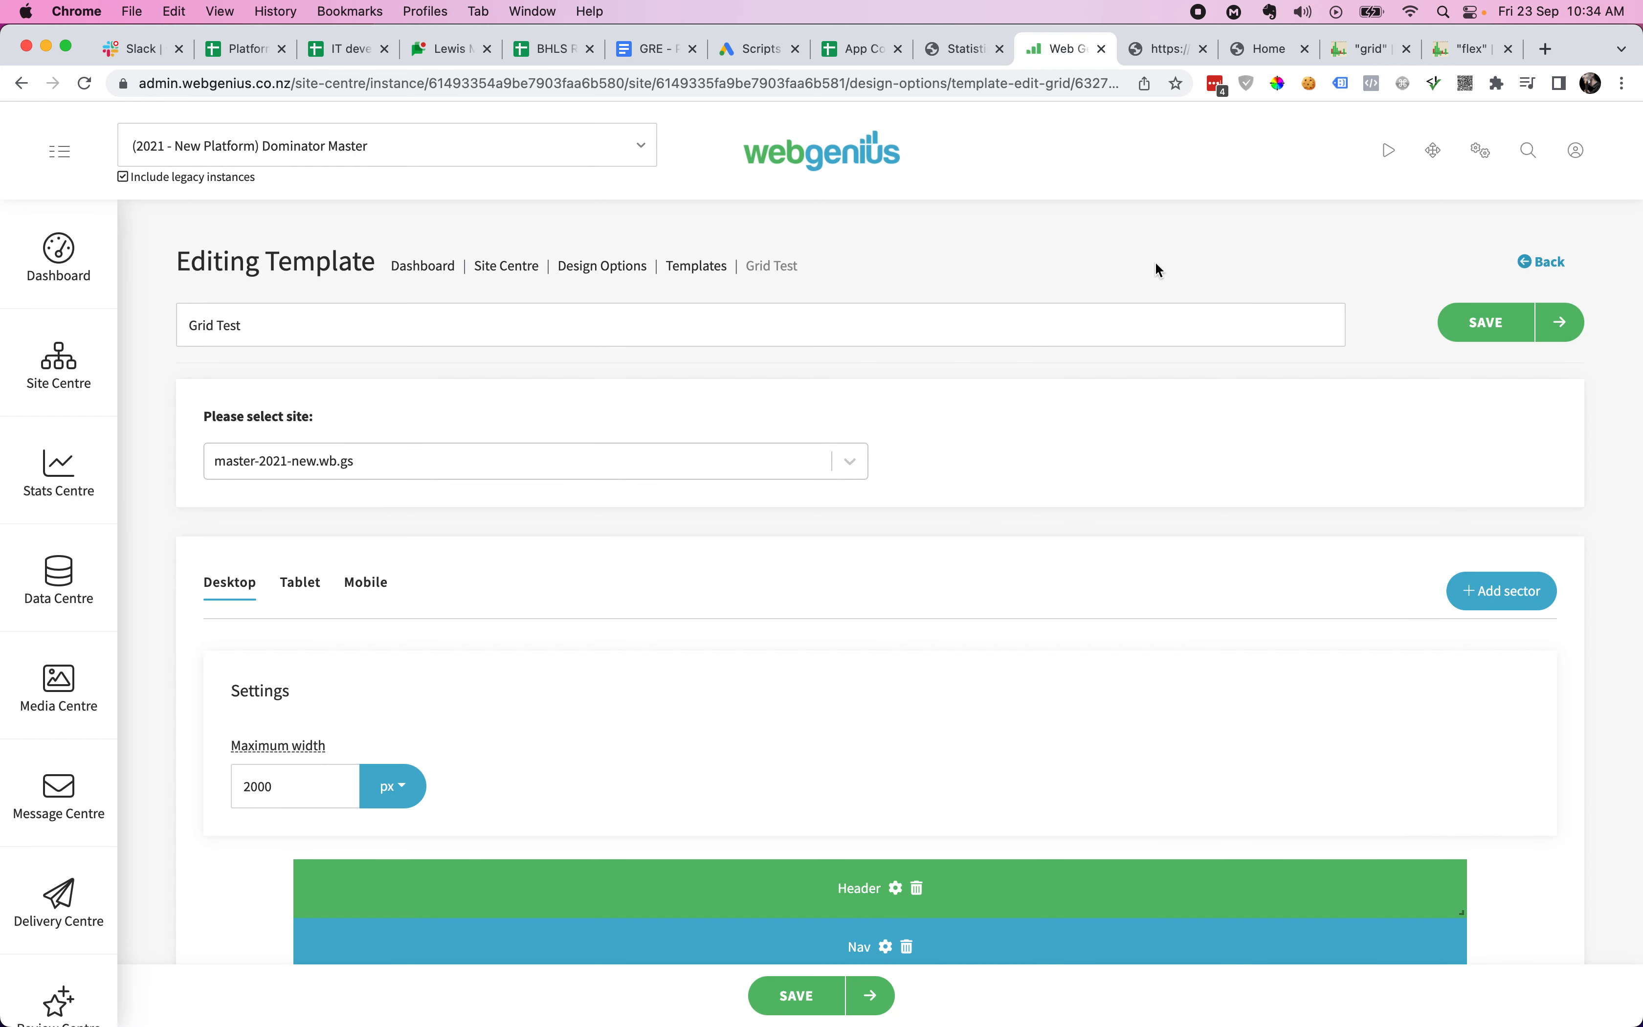
pyautogui.scroll(-5, 1112, 463)
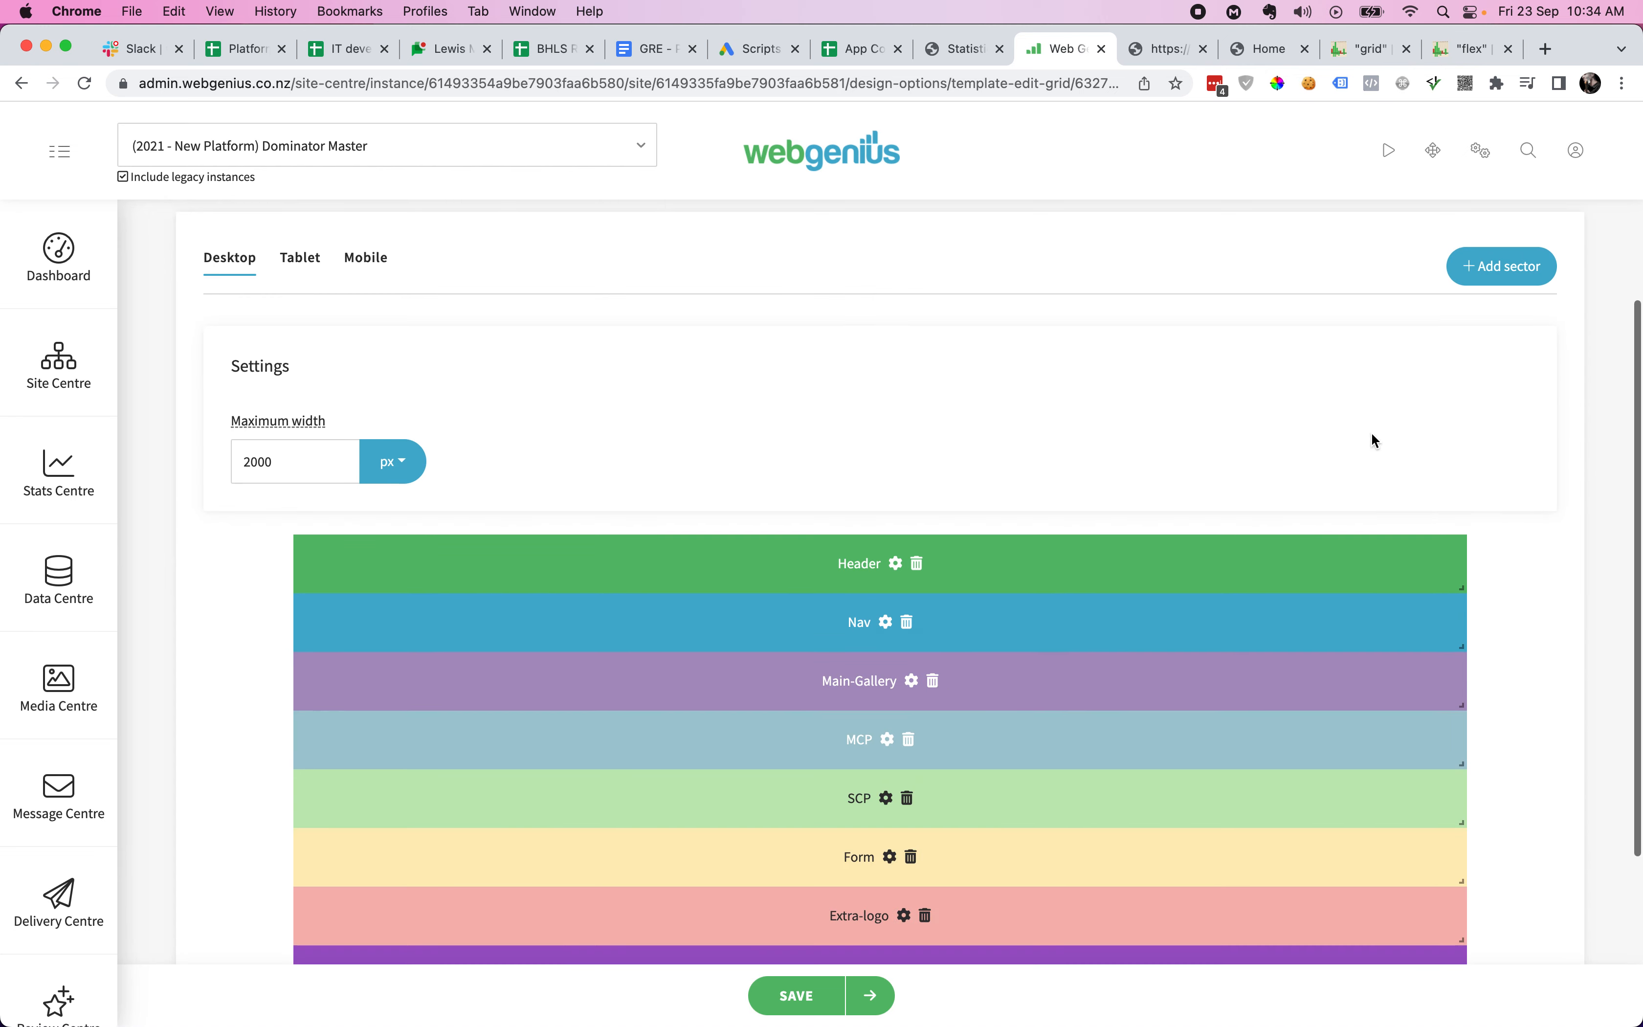
pyautogui.scroll(-4, 1612, 657)
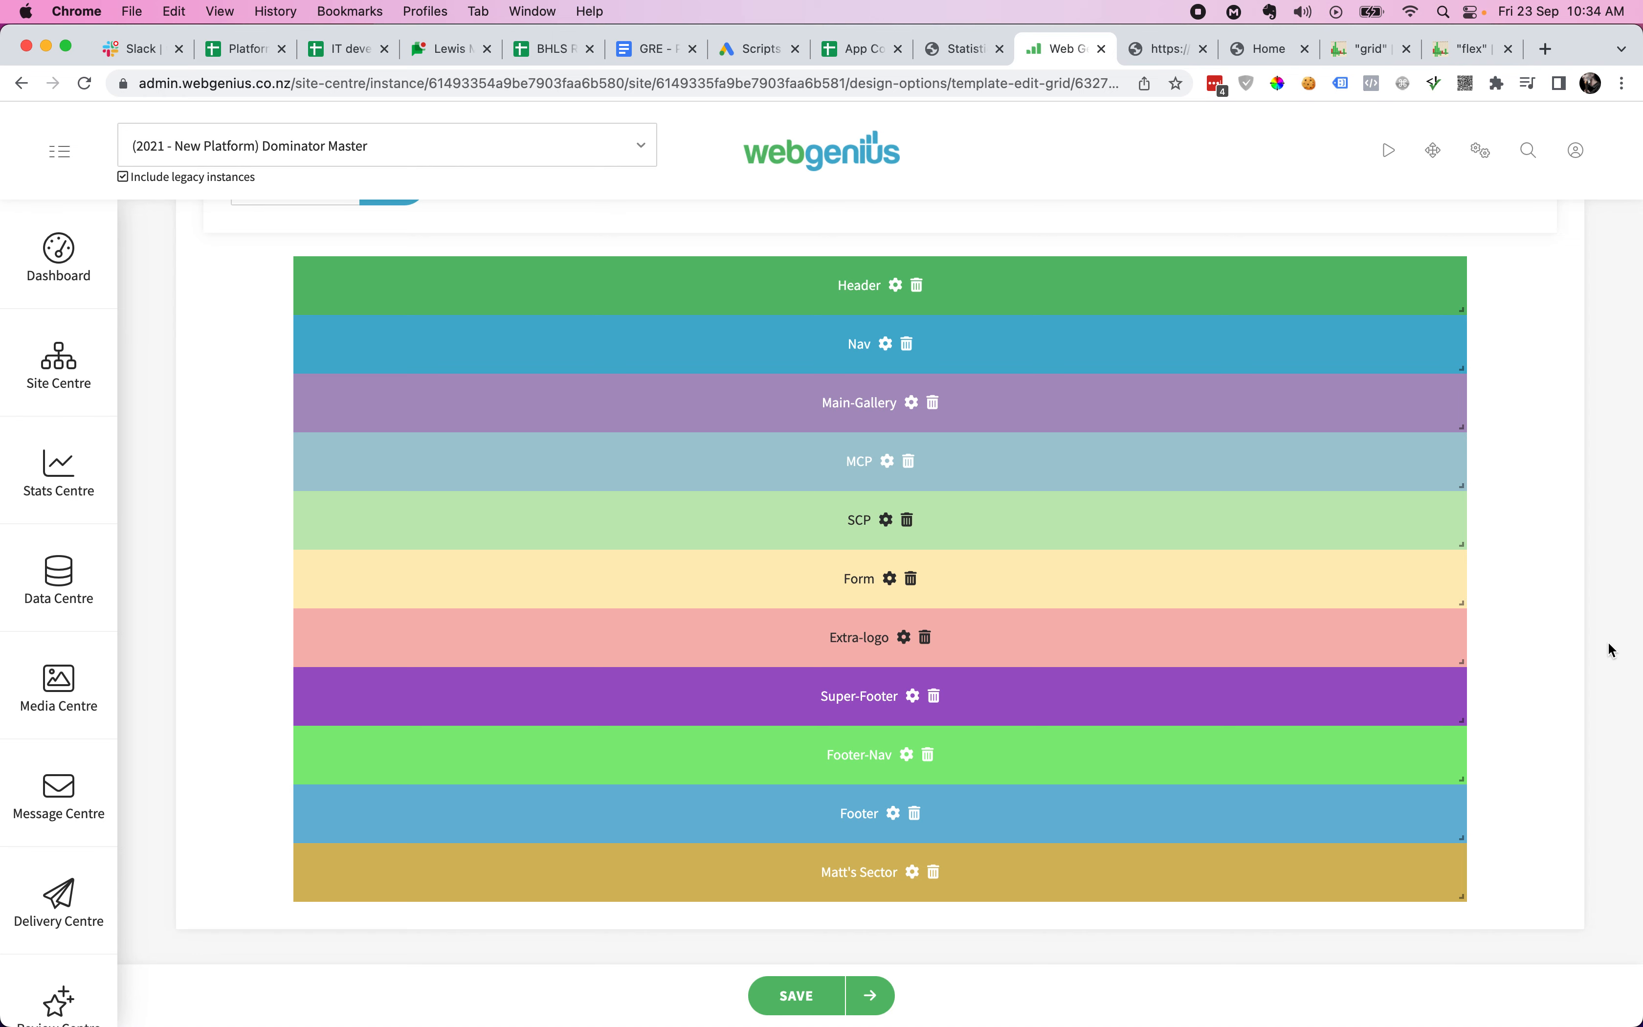
pyautogui.hotkey('ctrl', 'Tab')
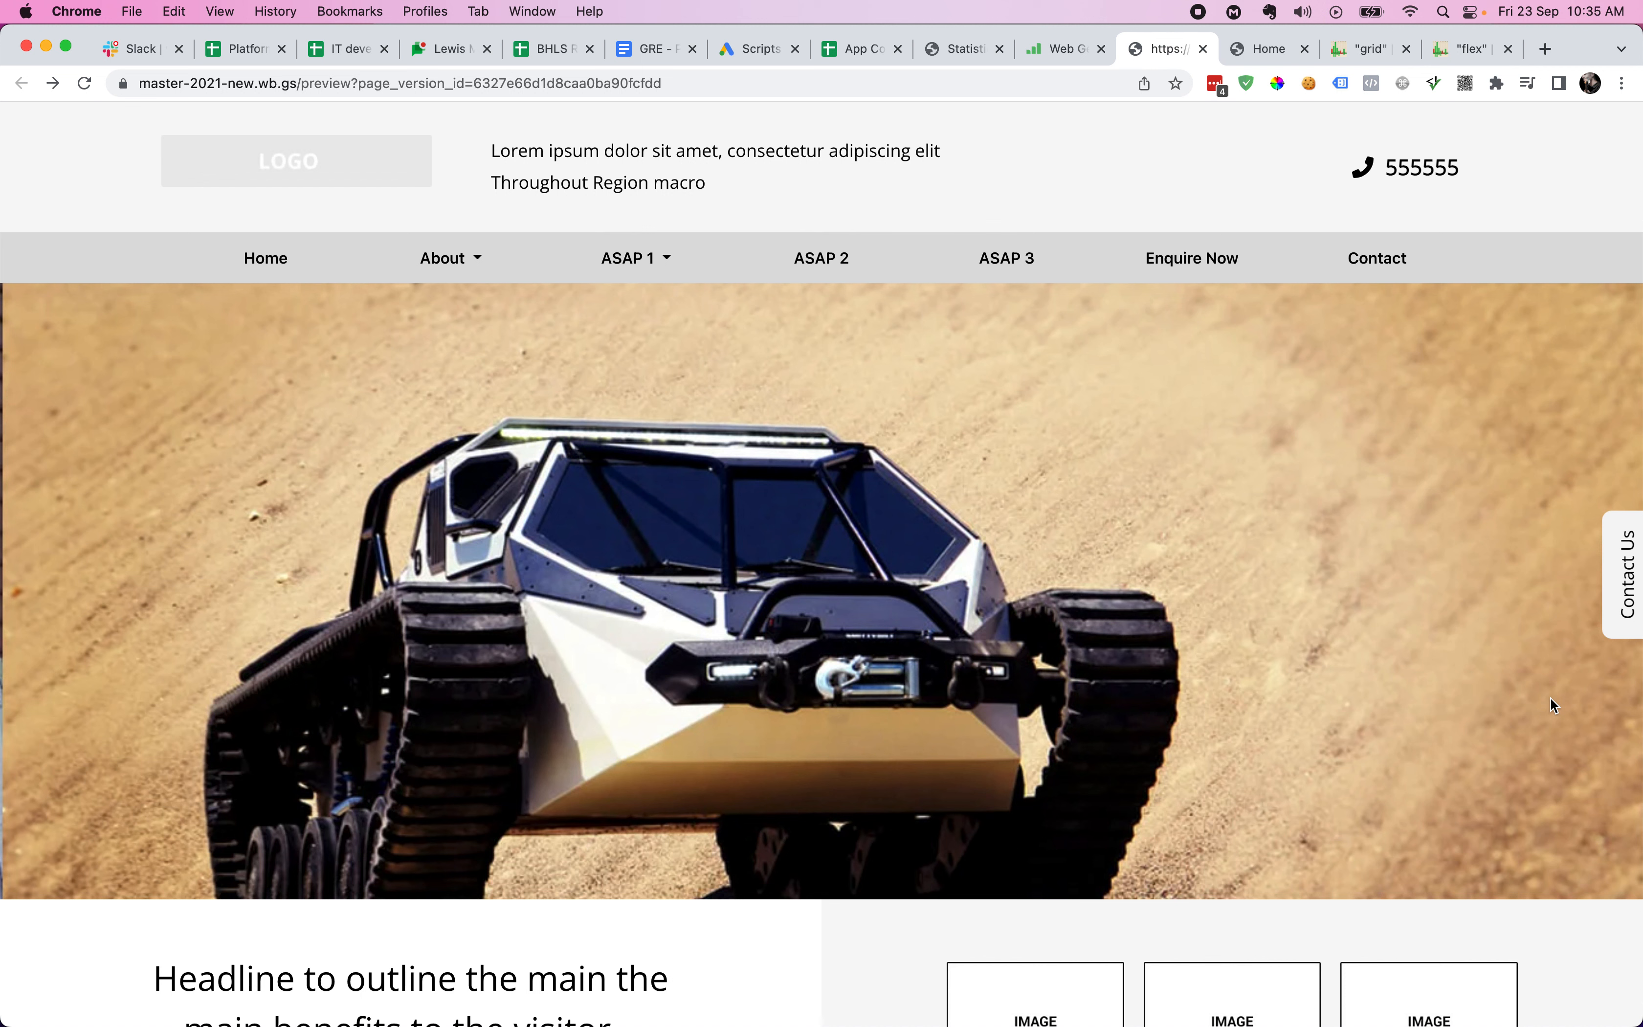
pyautogui.hotkey('ctrl', 'shift', 'Tab')
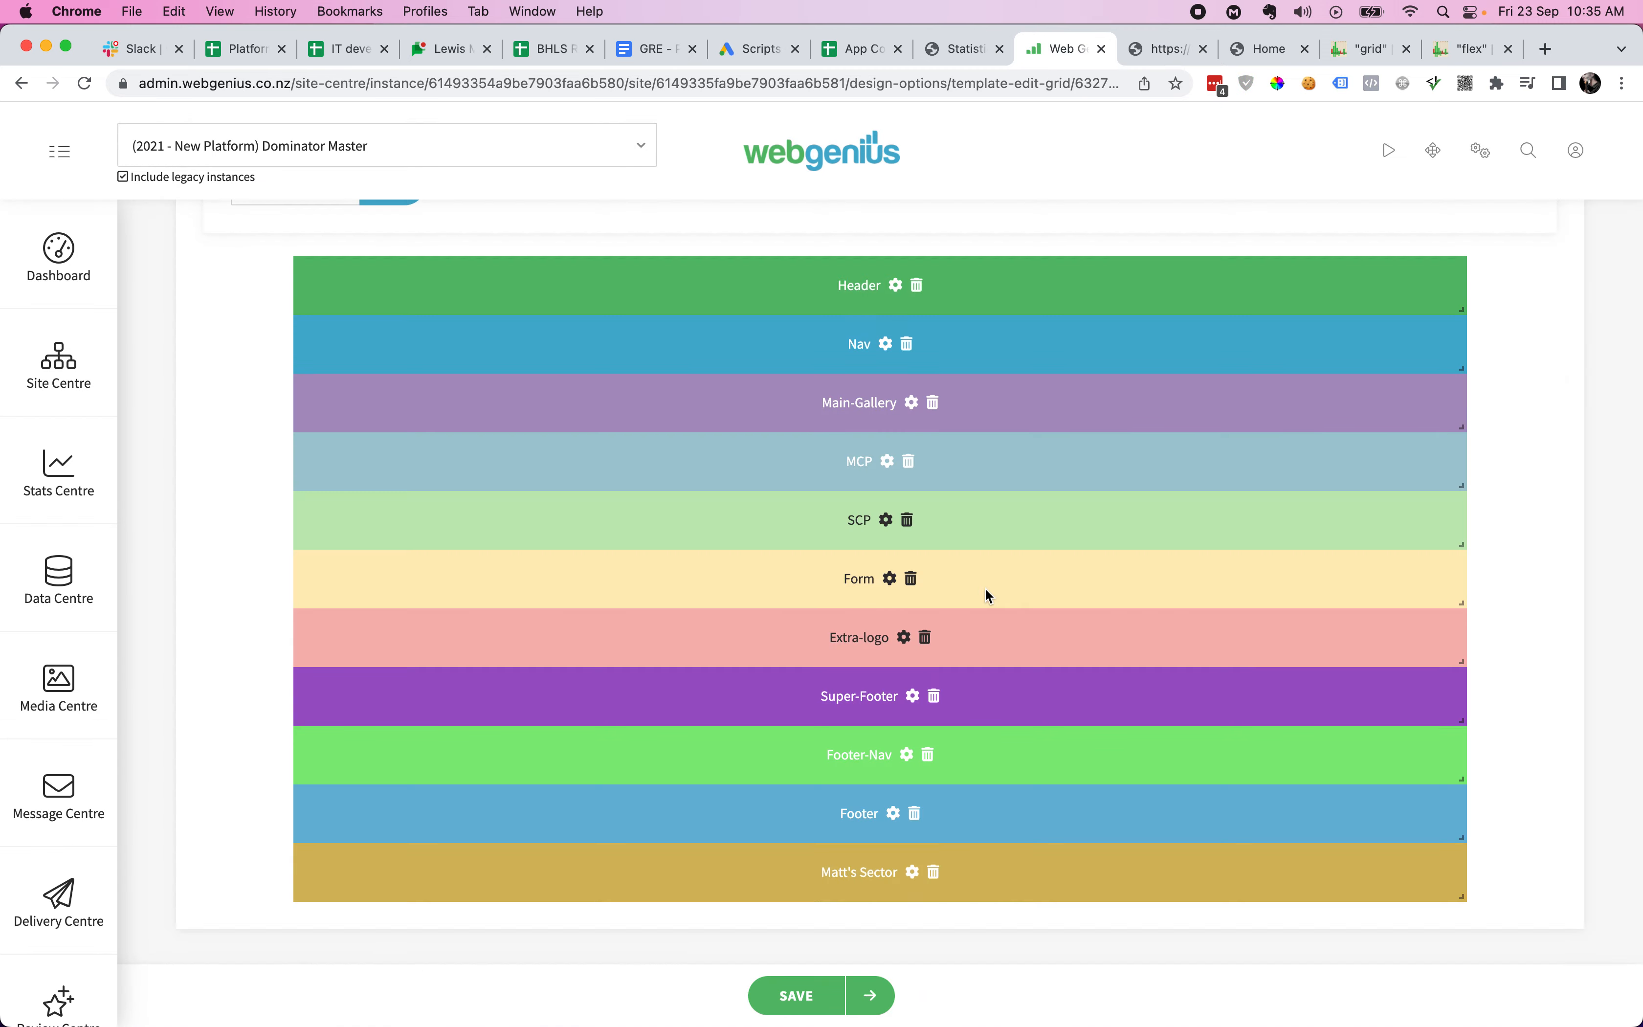
pyautogui.scroll(10, 984, 589)
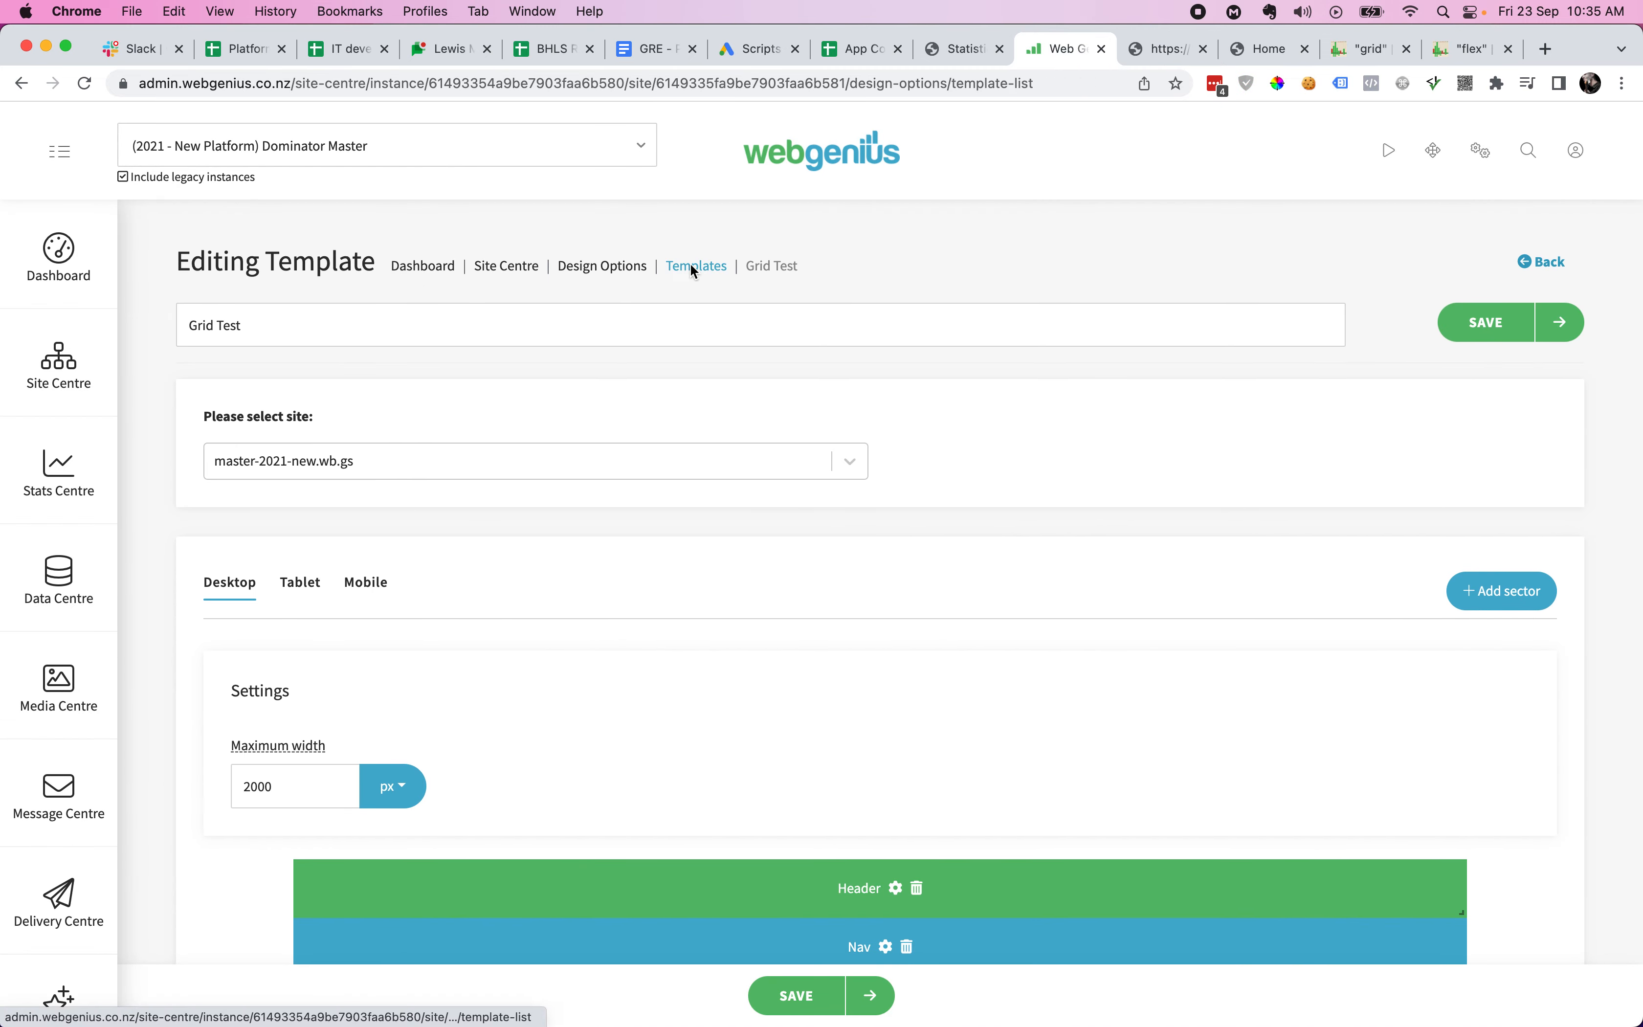
# - Duplicate the Grid Test template and open Copy of Grid Test to look through it
pyautogui.click(691, 264)
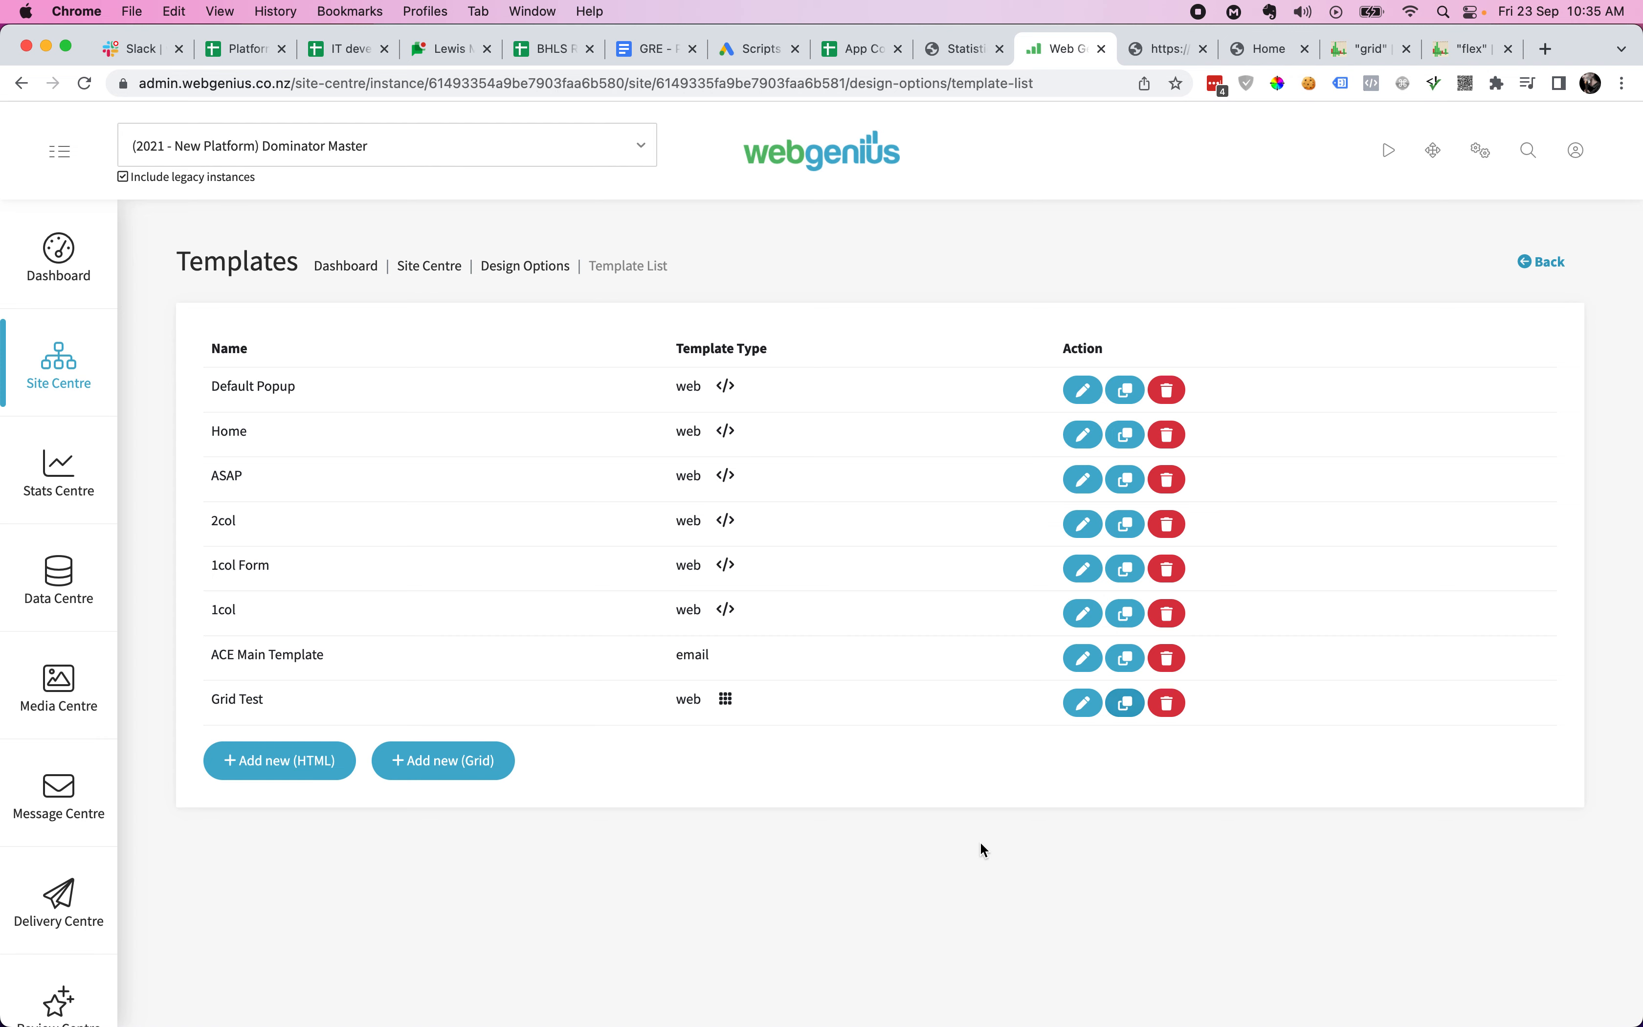
pyautogui.click(1126, 703)
pyautogui.tripleClick(240, 741)
pyautogui.click(419, 735)
pyautogui.click(1083, 748)
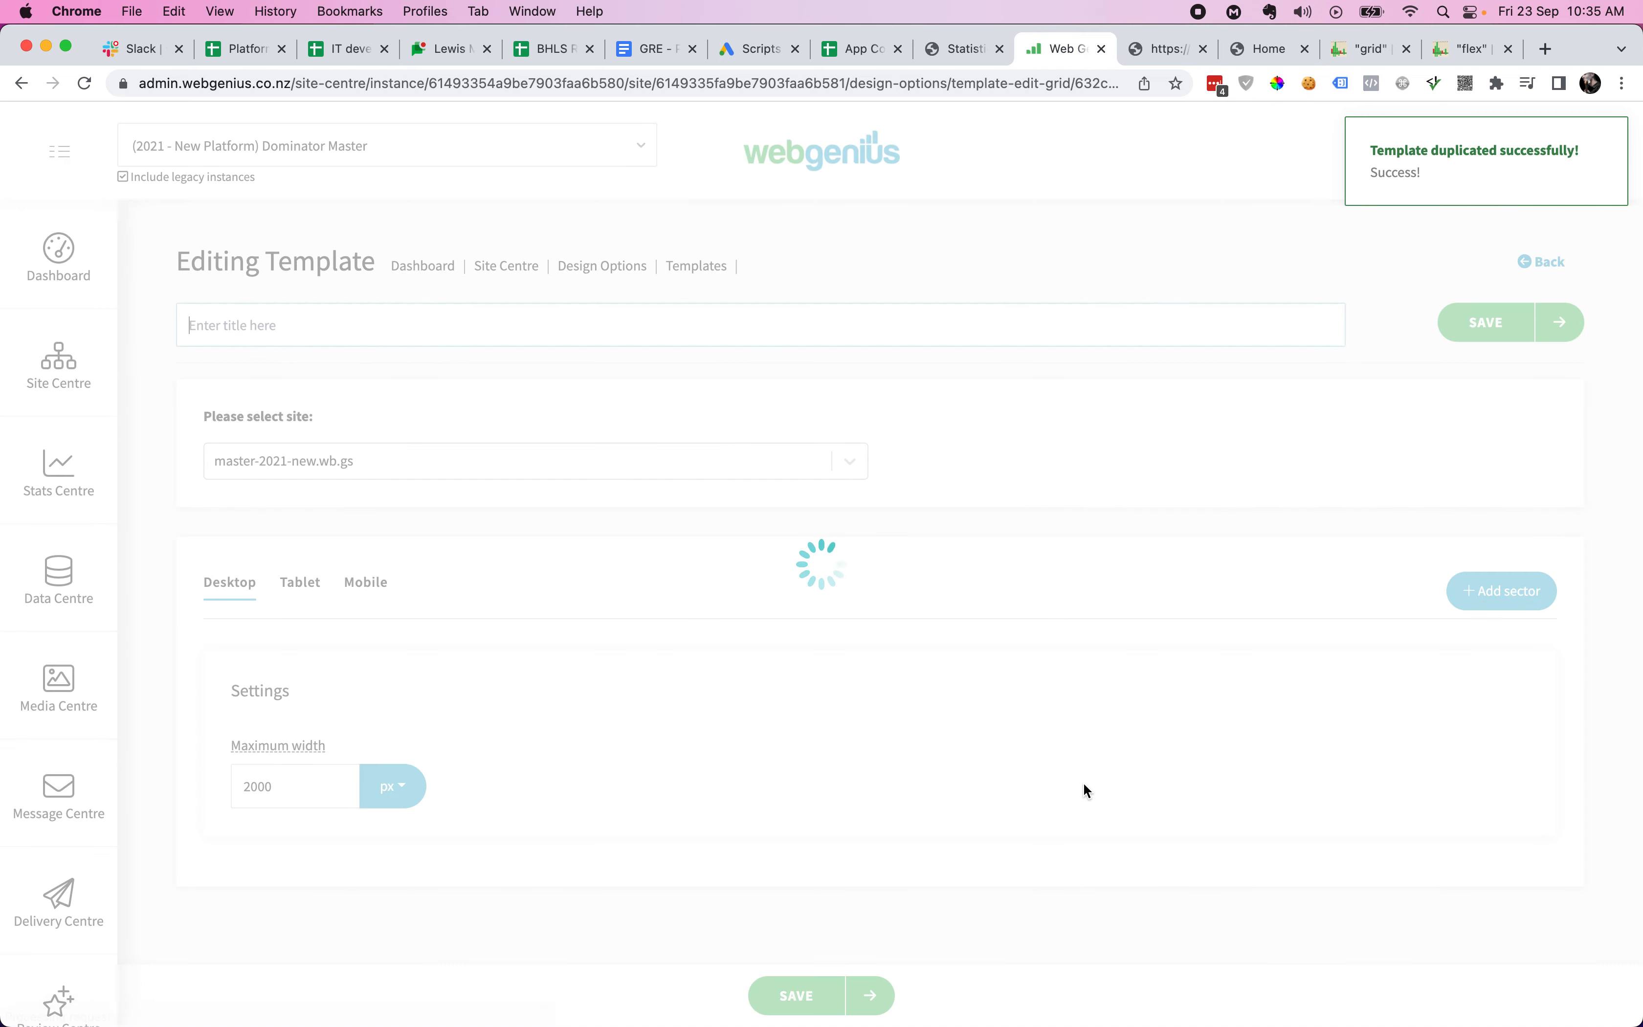
pyautogui.scroll(-3, 1086, 747)
pyautogui.scroll(-5, 1070, 662)
pyautogui.scroll(7, 1069, 662)
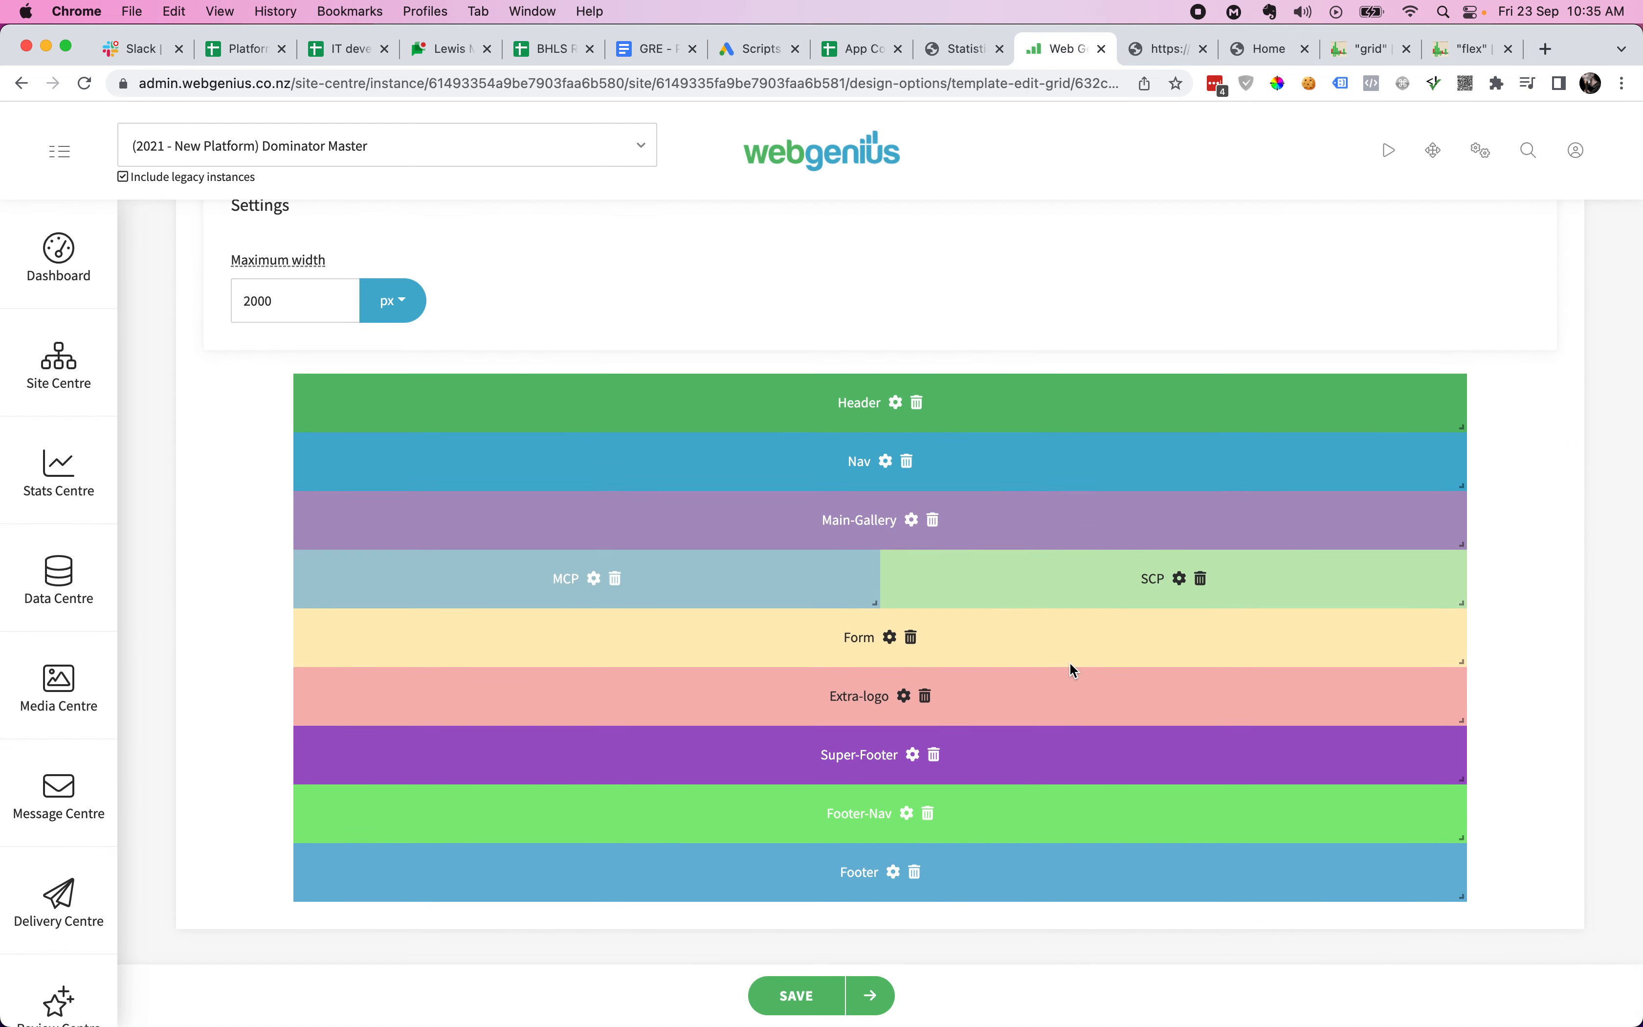
pyautogui.scroll(-7, 740, 417)
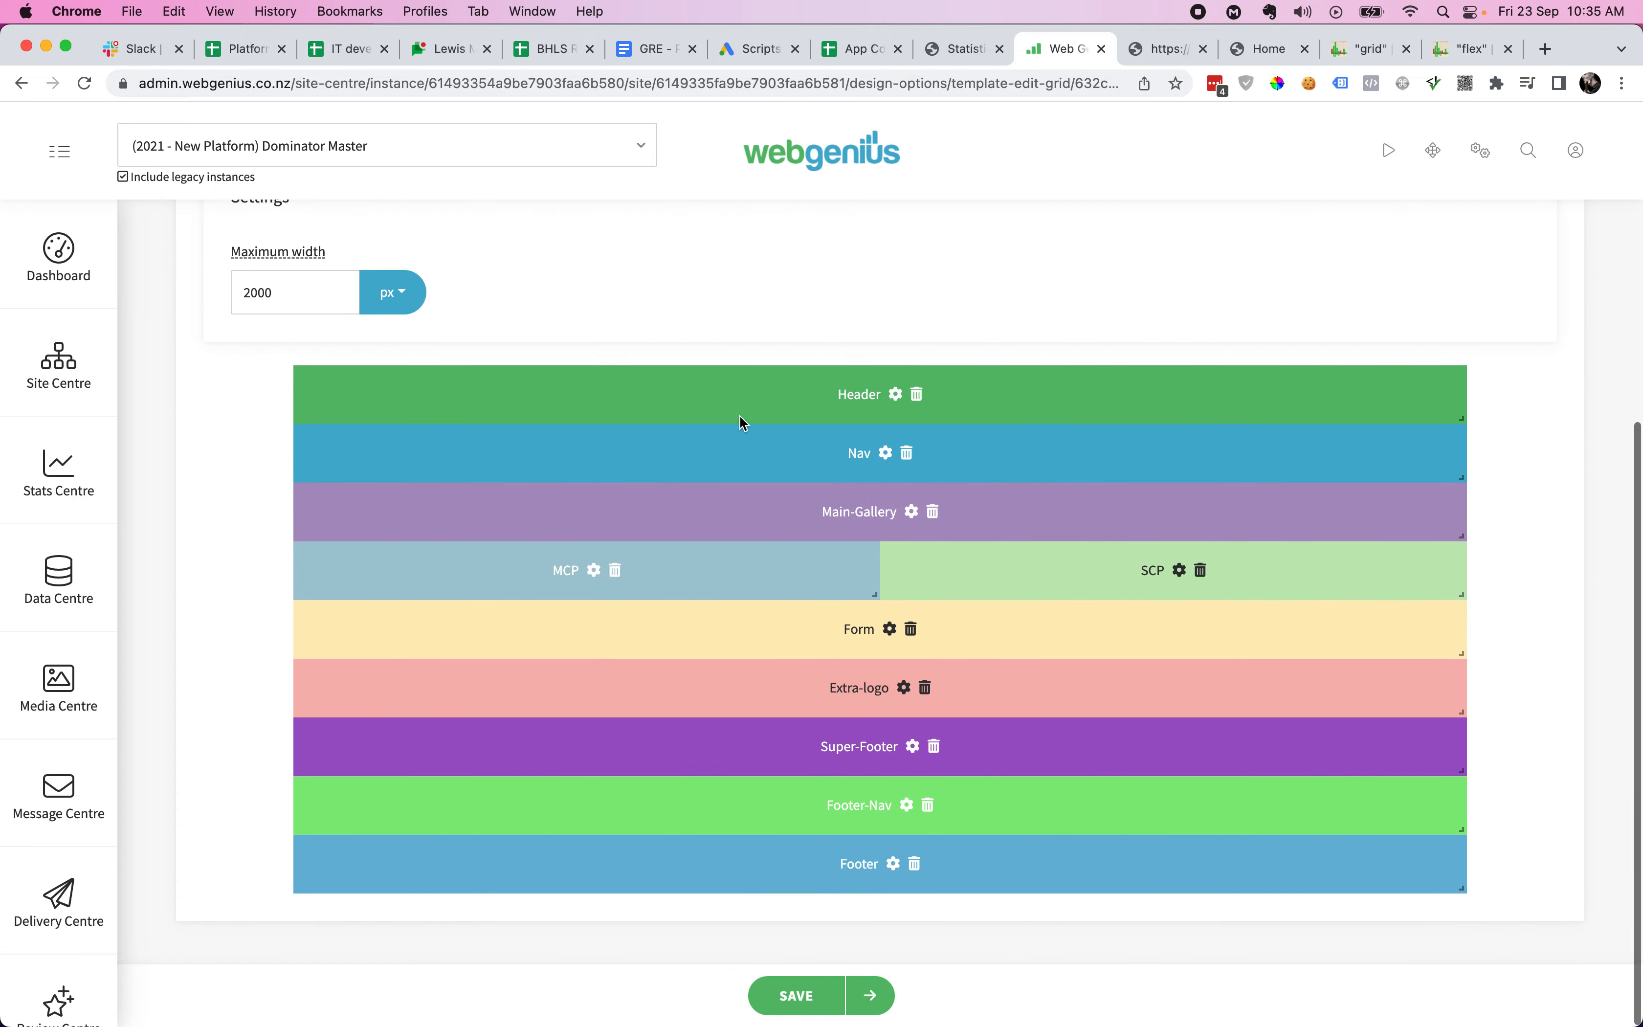
pyautogui.scroll(8, 958, 575)
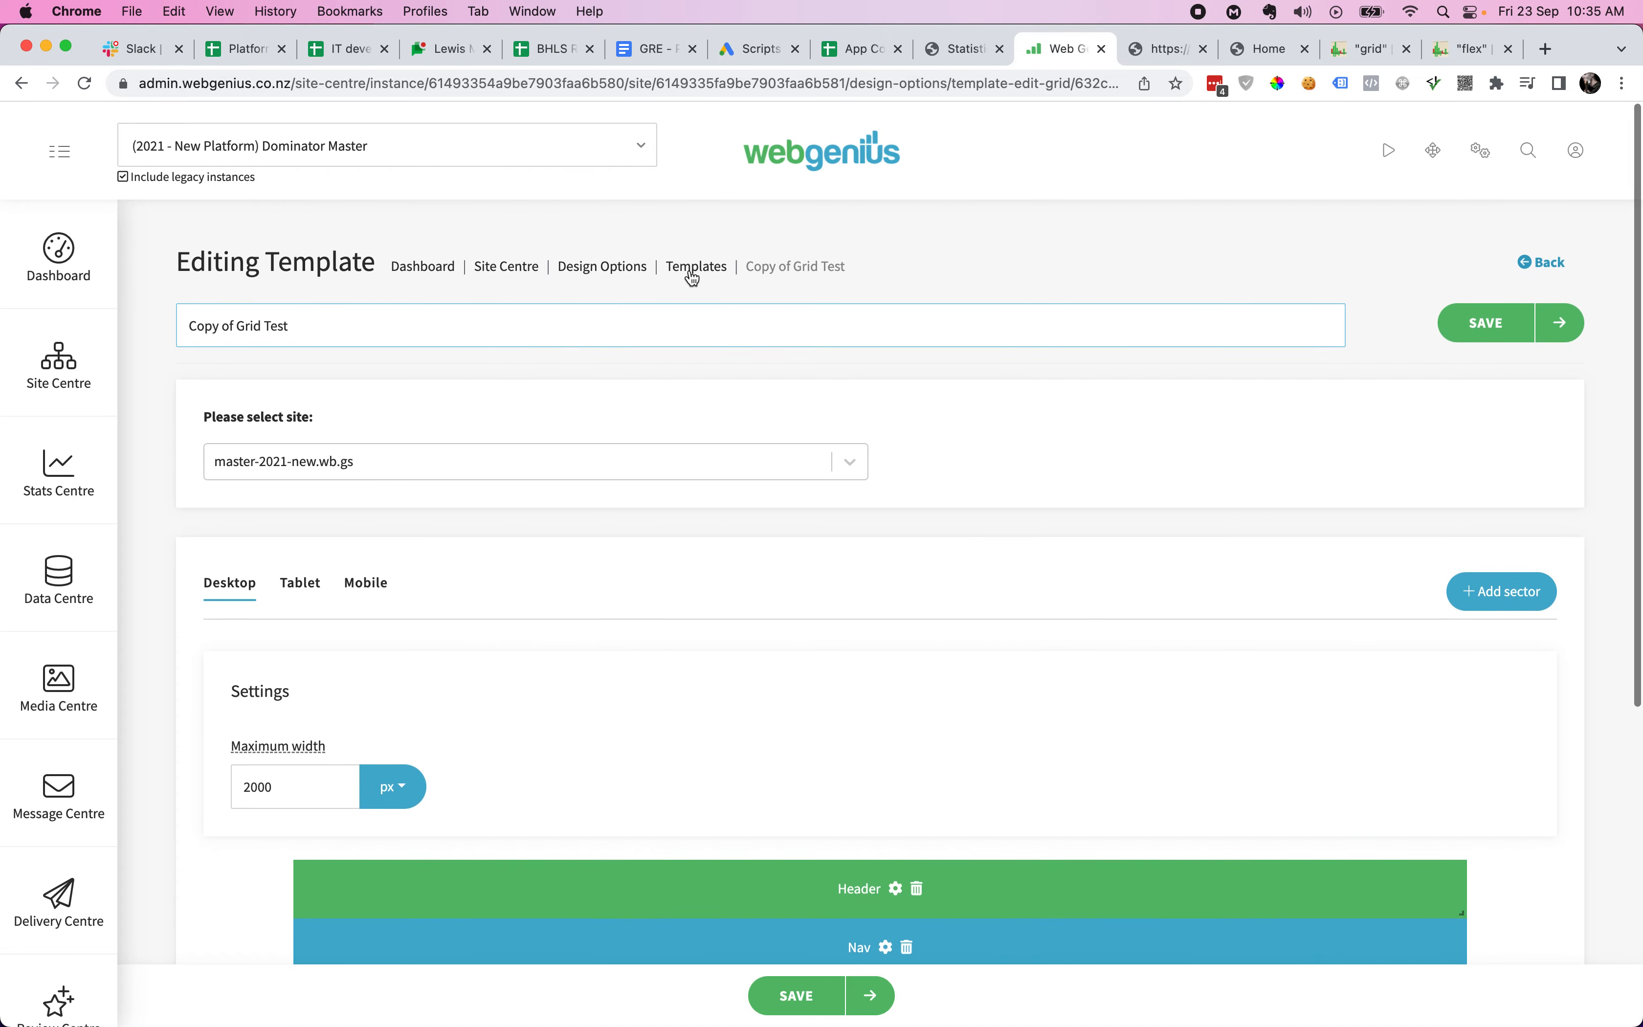
# - Delete Copy of Grid Test from the Templates list, confirming with Yes
pyautogui.click(689, 267)
pyautogui.click(1165, 749)
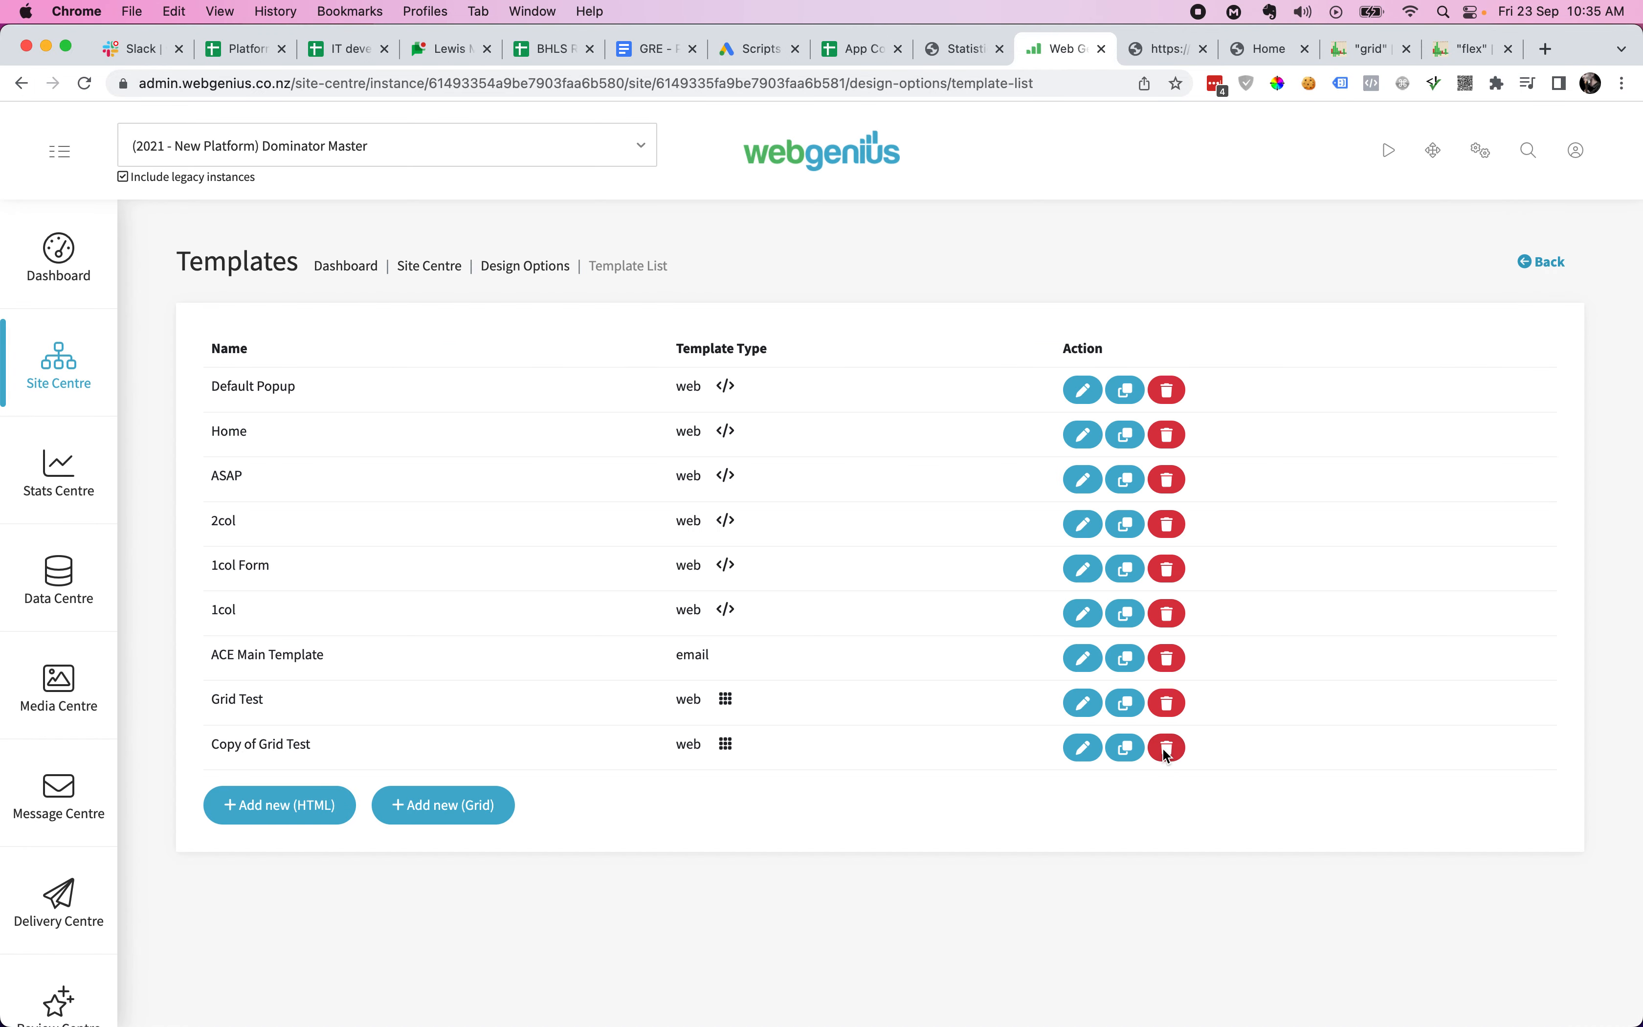
pyautogui.click(998, 331)
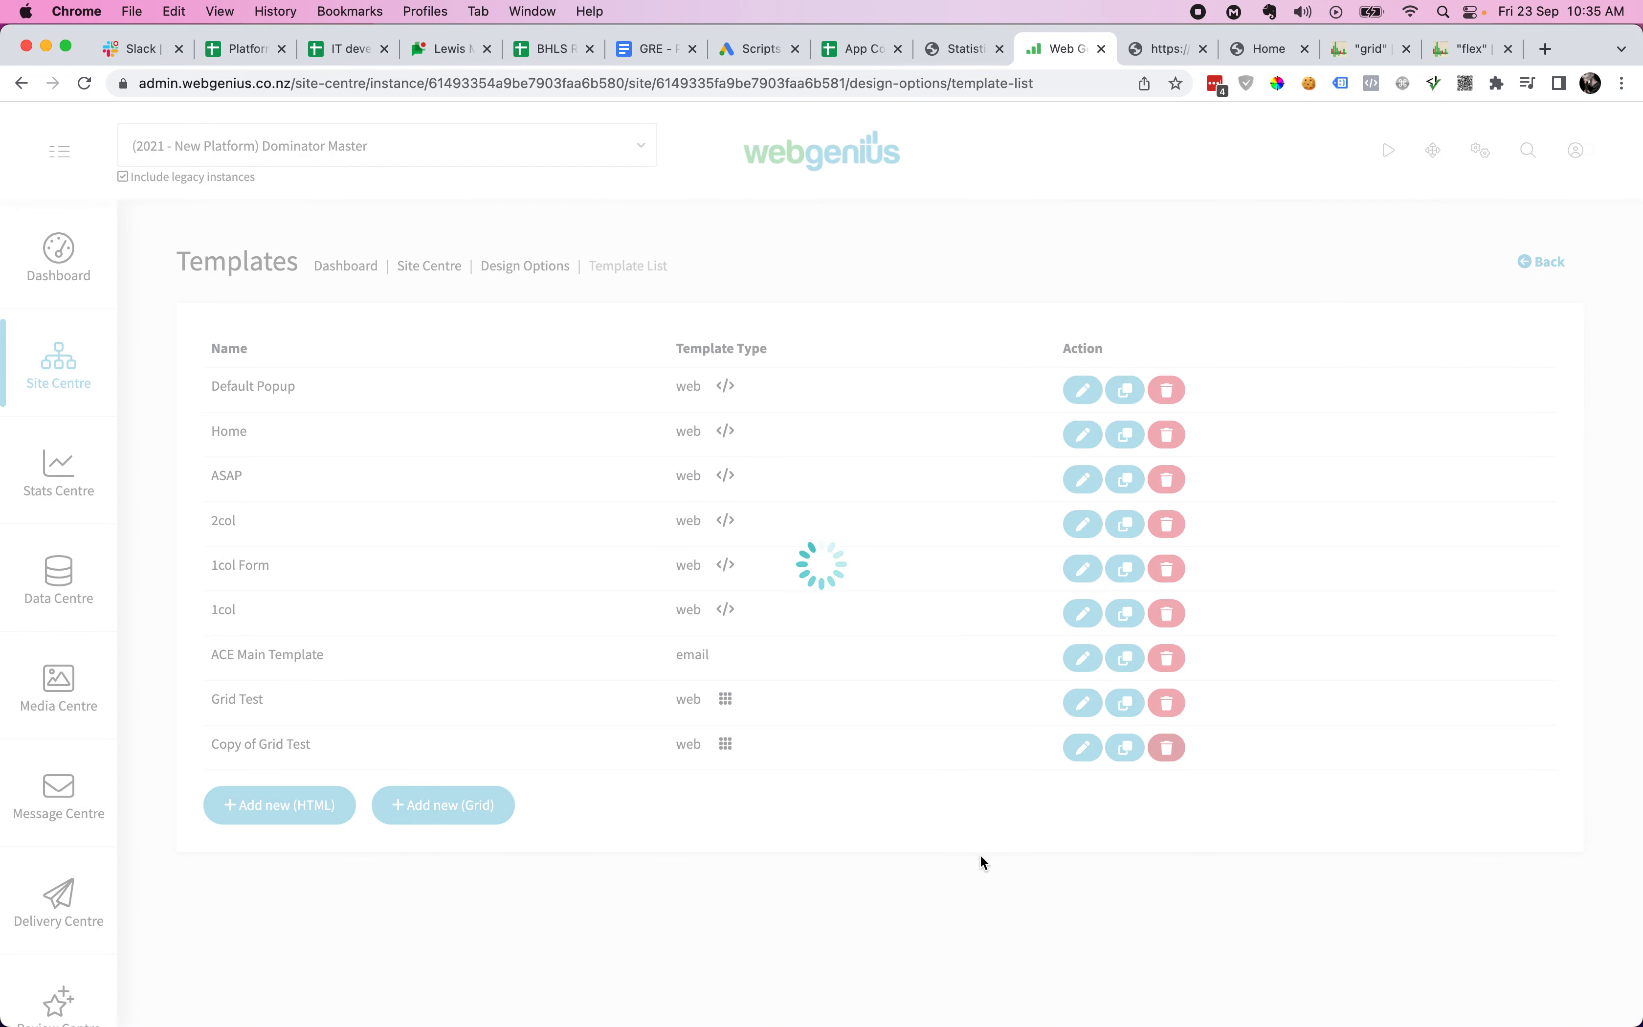